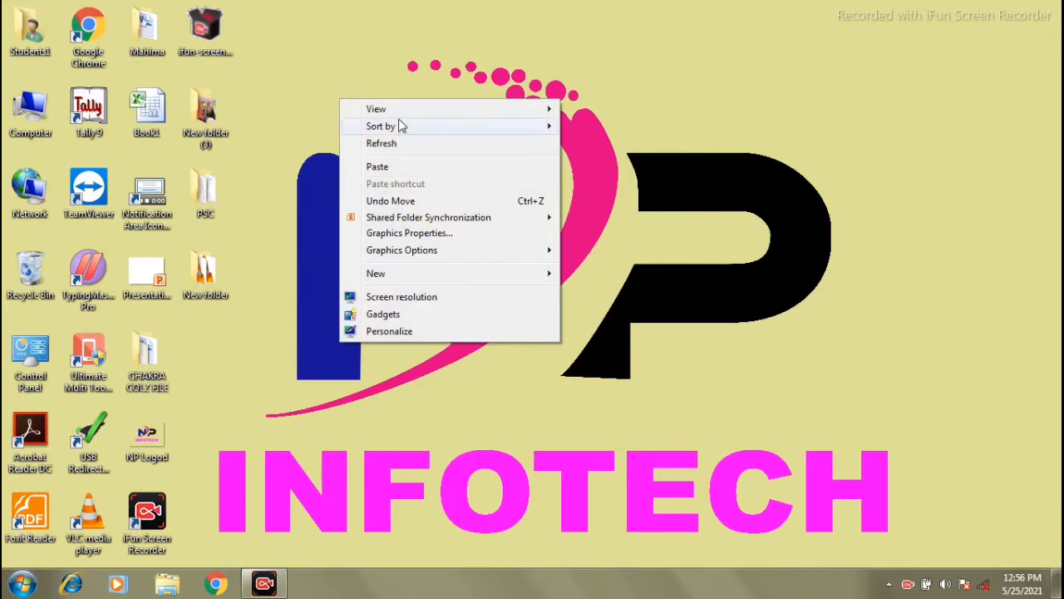
- Refresh the desktop, start Microsoft Word 2010 with a blank document, and dismiss the Office Activation Wizard
left_click(409, 144)
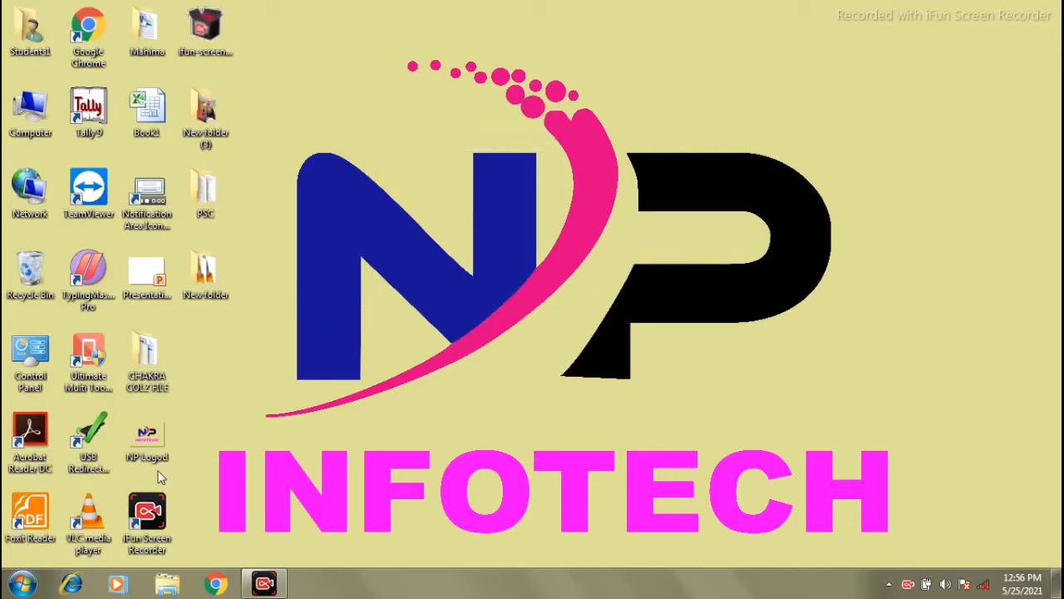
left_click(23, 582)
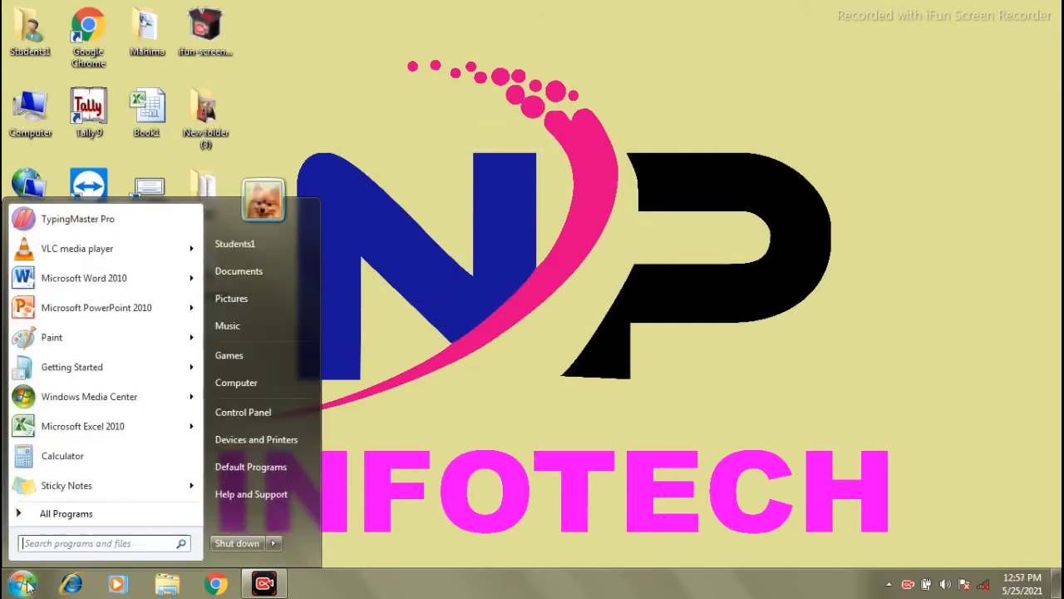
left_click(97, 280)
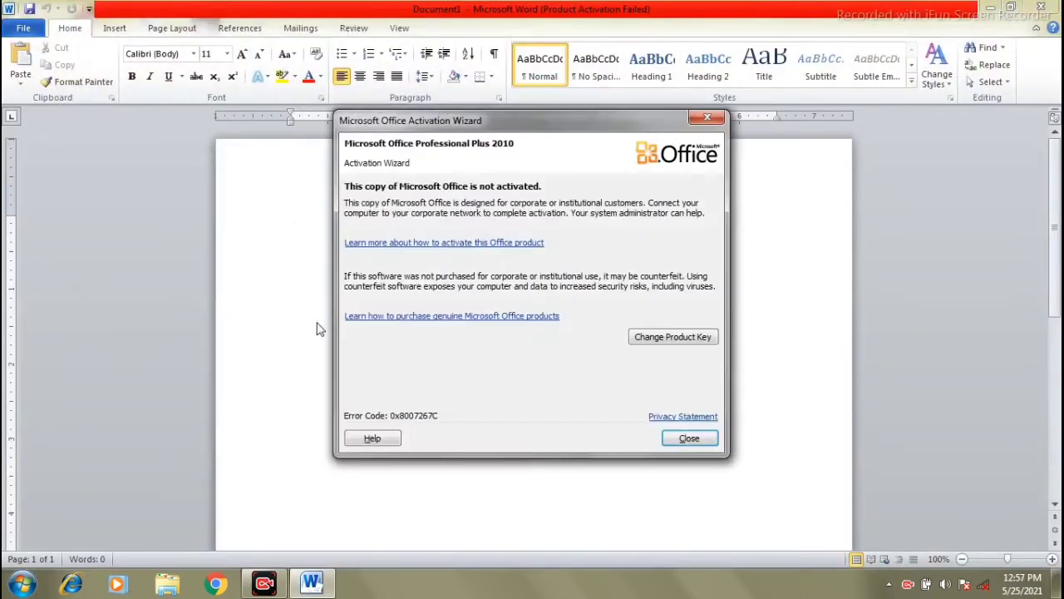
left_click(707, 118)
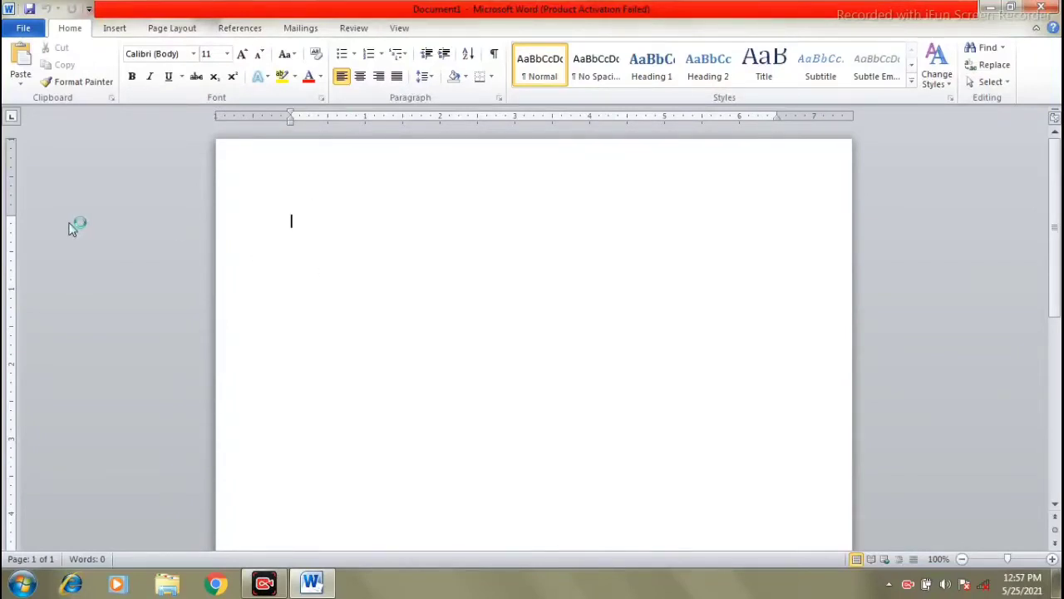
- Reduce the page's top margin and enter two sample lines, asdfsadf and asdfdsaf
left_click_drag(8, 214, 8, 186)
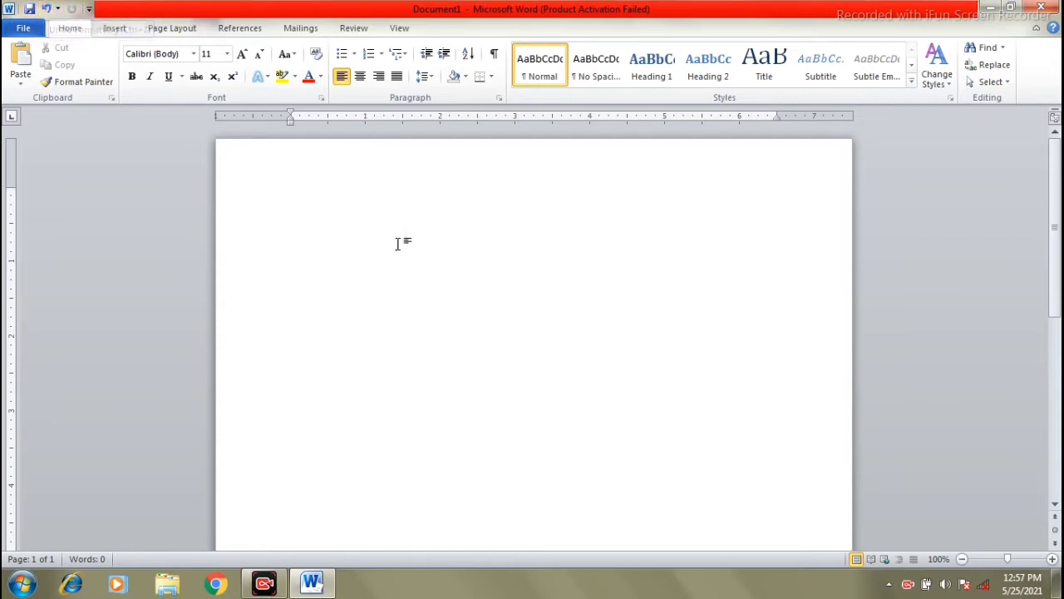
type("asdfsadf")
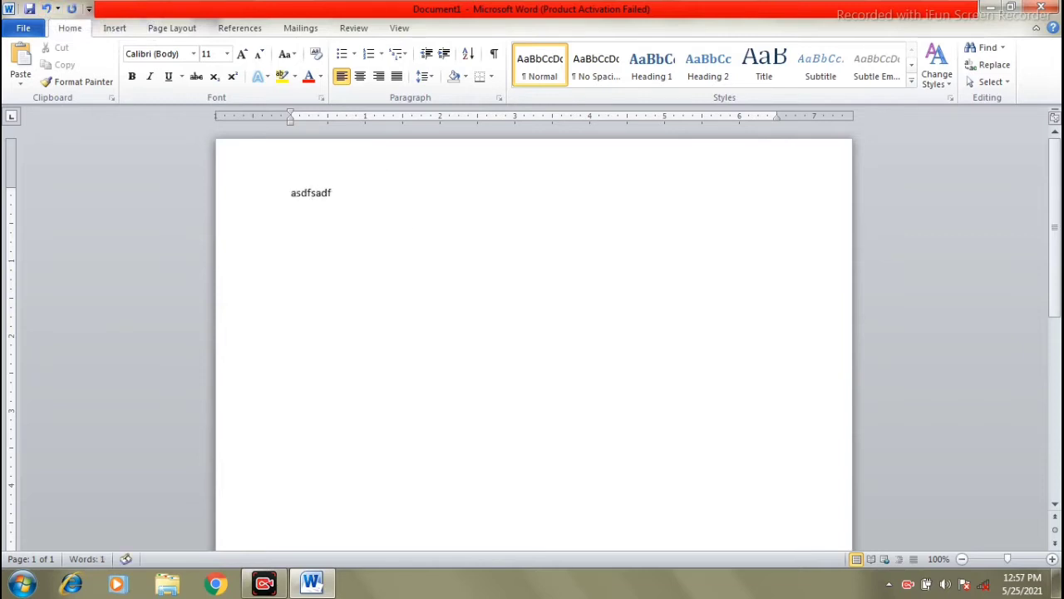
key("Return")
type("asdfdsaf")
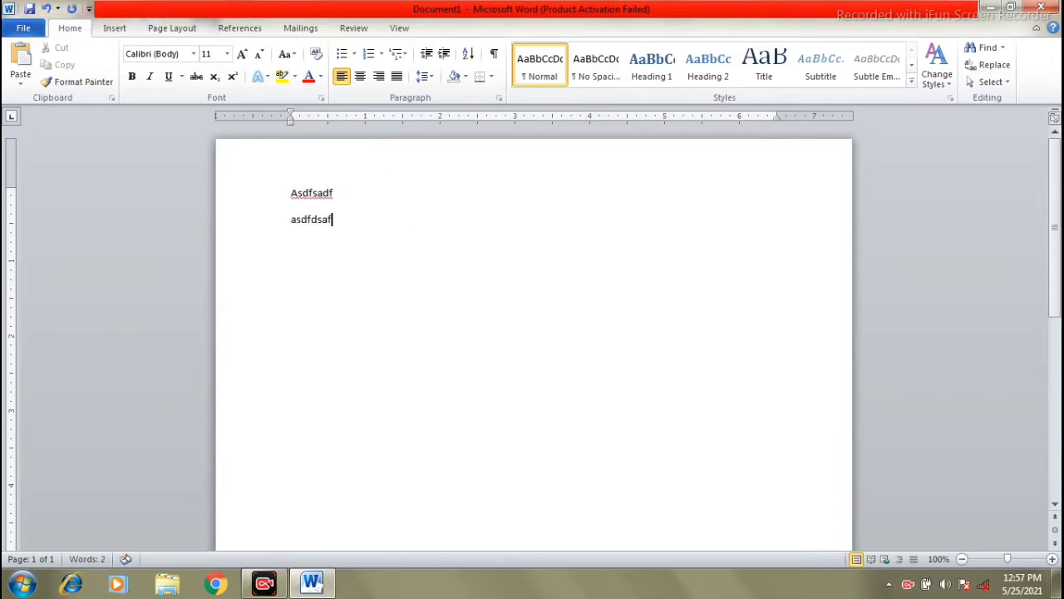
- Undo the typing of both sample lines until the page is empty, and redo it all
left_click(45, 9)
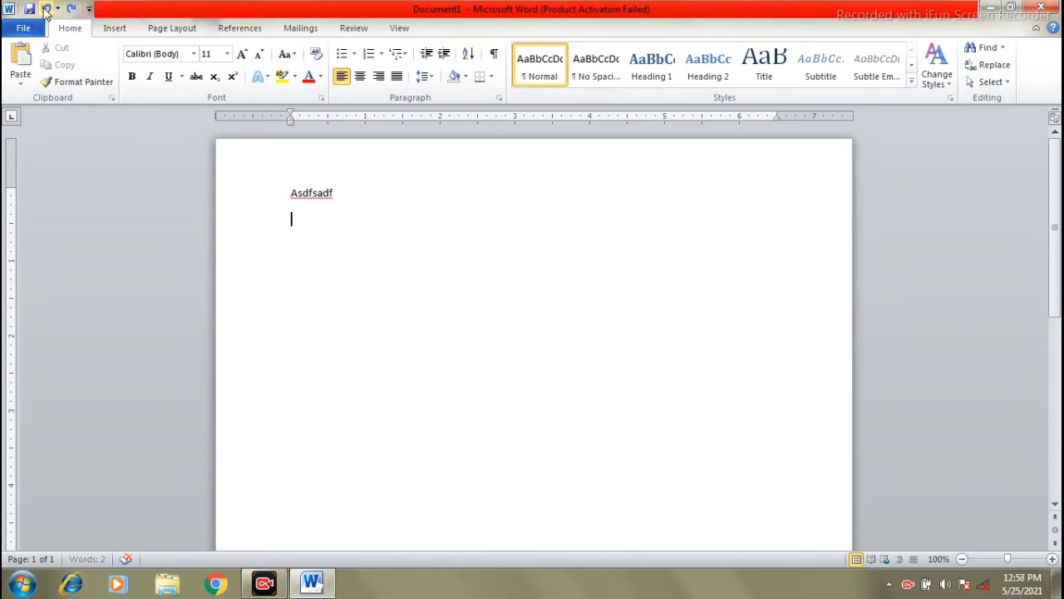
left_click(46, 9)
left_click(46, 9)
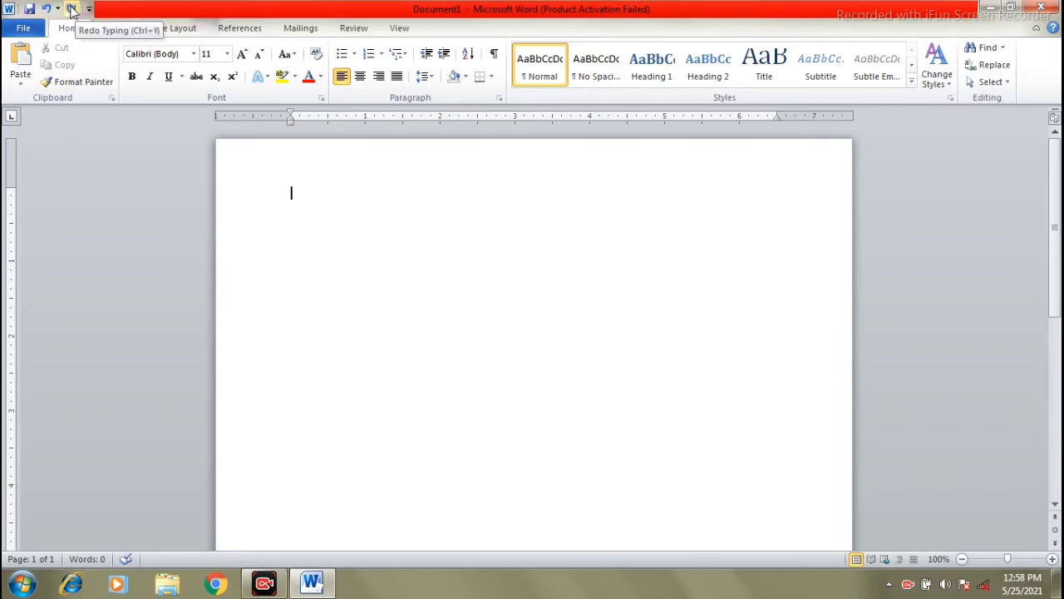
left_click(71, 10)
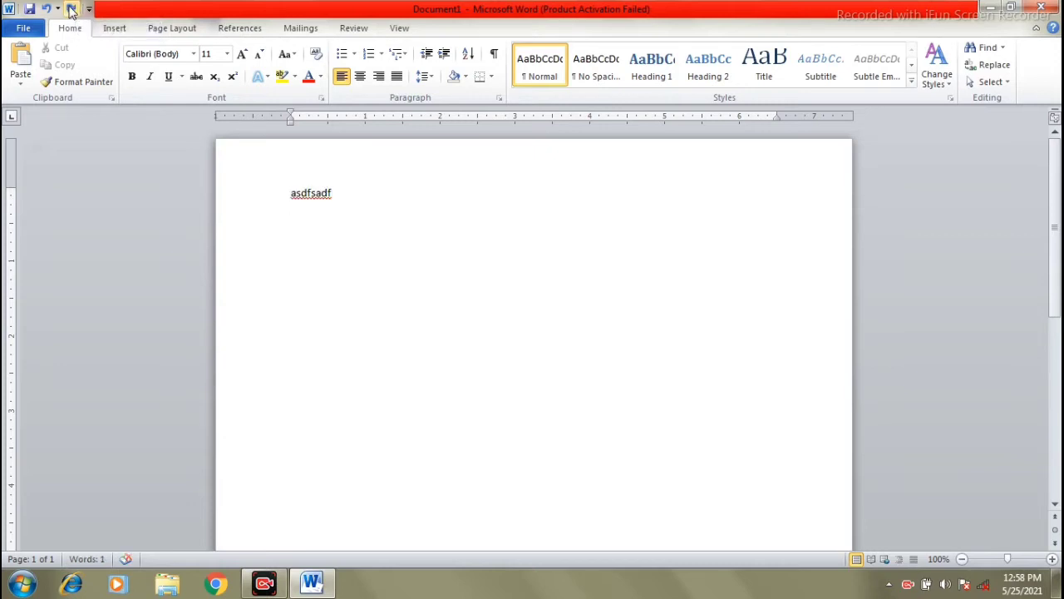
left_click(71, 10)
left_click(72, 10)
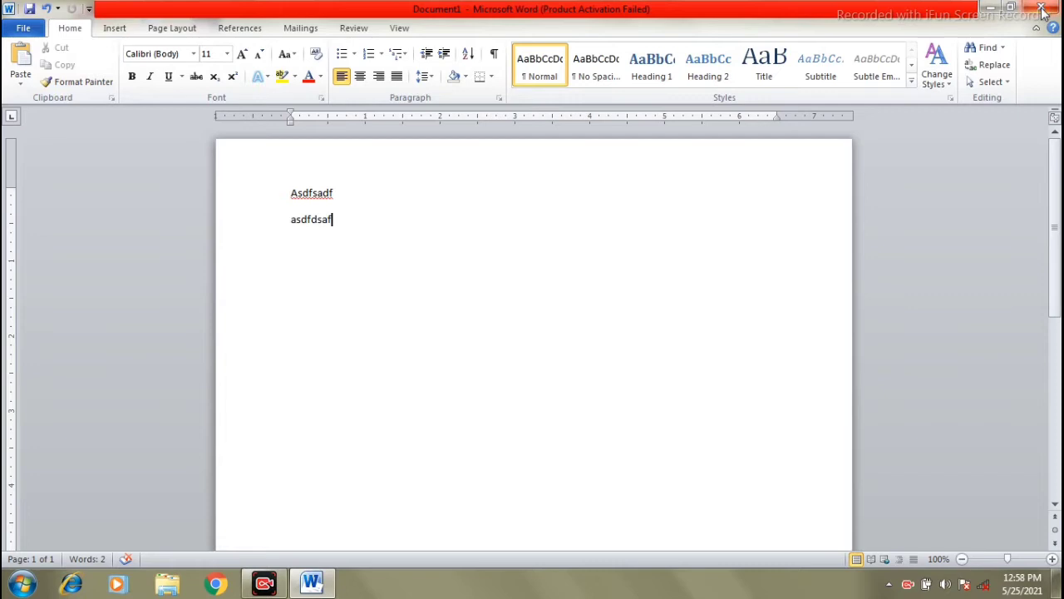
- Minimize the document window and bring it back, reduce it to a smaller window, and maximize it again
left_click(994, 9)
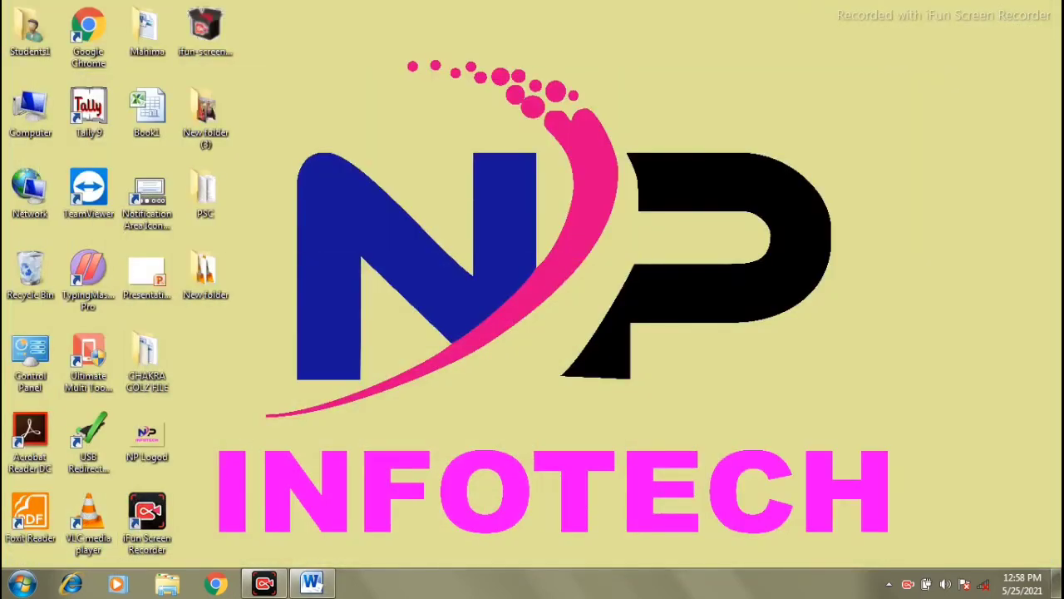
left_click(312, 582)
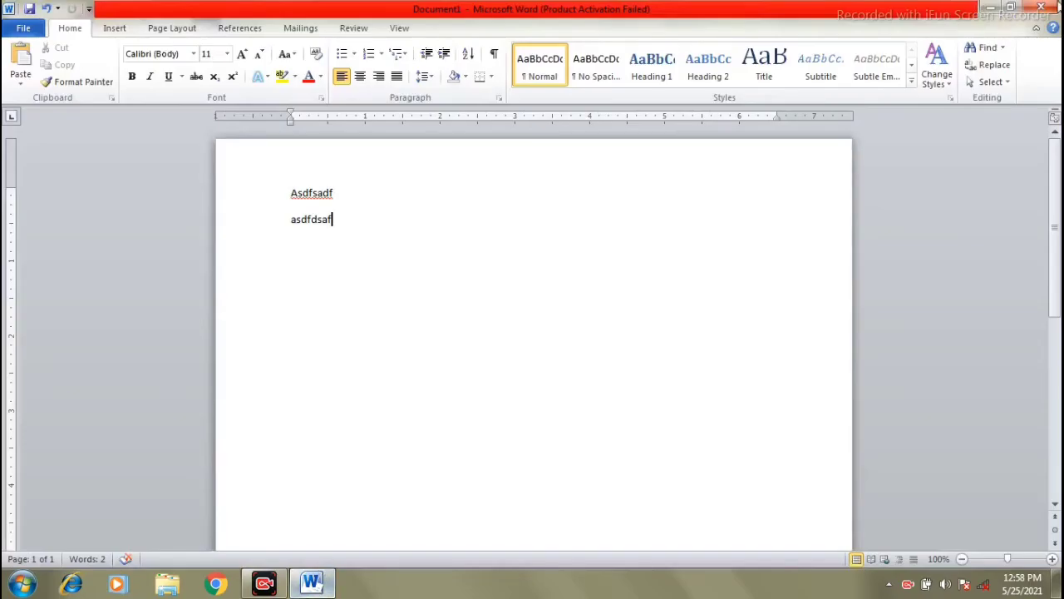
left_click(1010, 8)
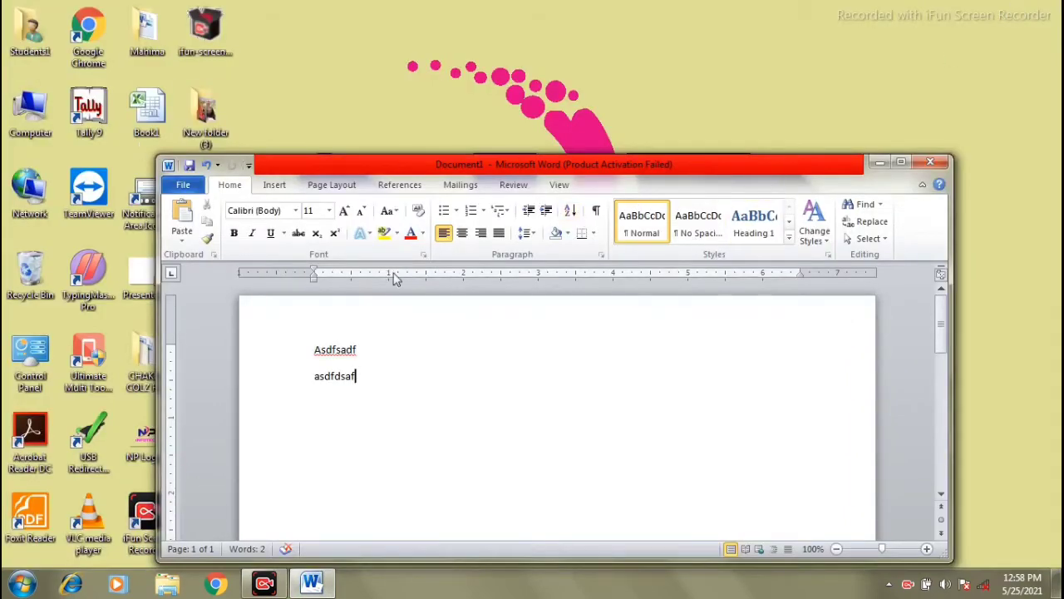
left_click(900, 162)
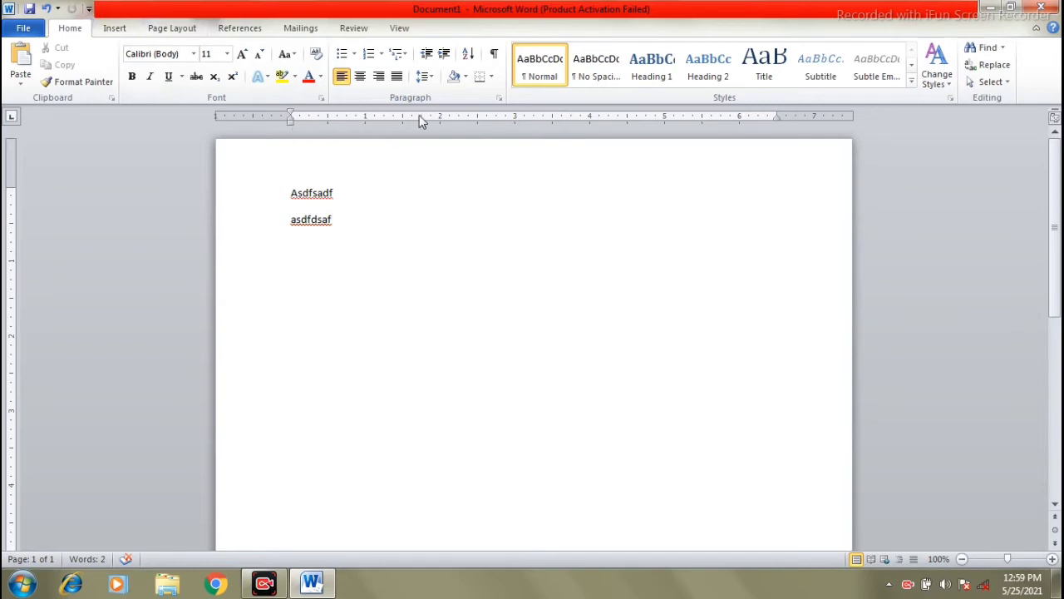
left_click_drag(1054, 233, 1059, 146)
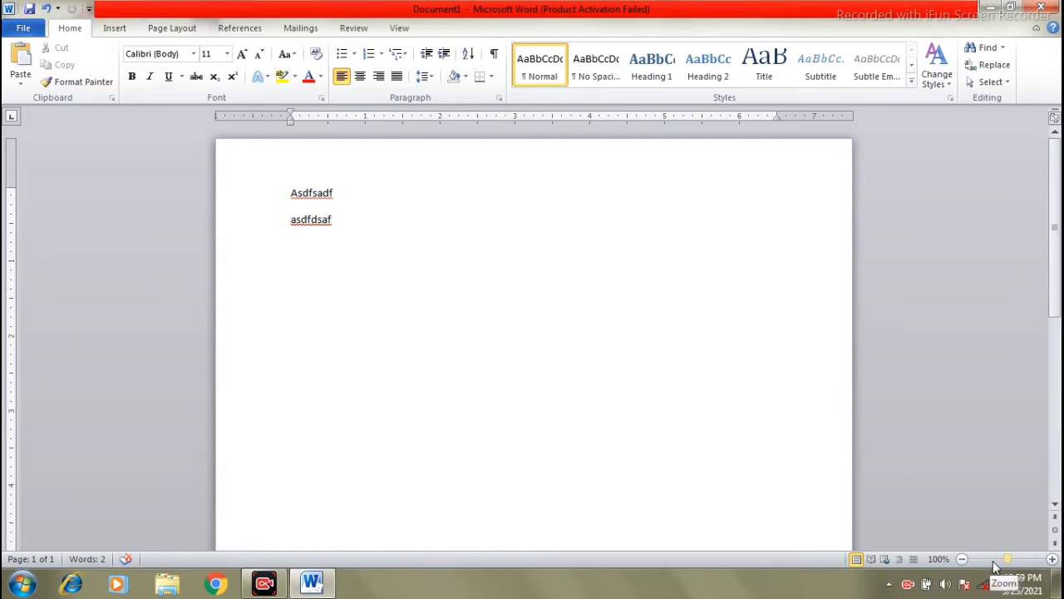
mouse_move(995, 565)
left_mouse_down()
mouse_move(981, 564)
mouse_move(1022, 563)
mouse_move(998, 567)
mouse_move(1008, 563)
left_mouse_up()
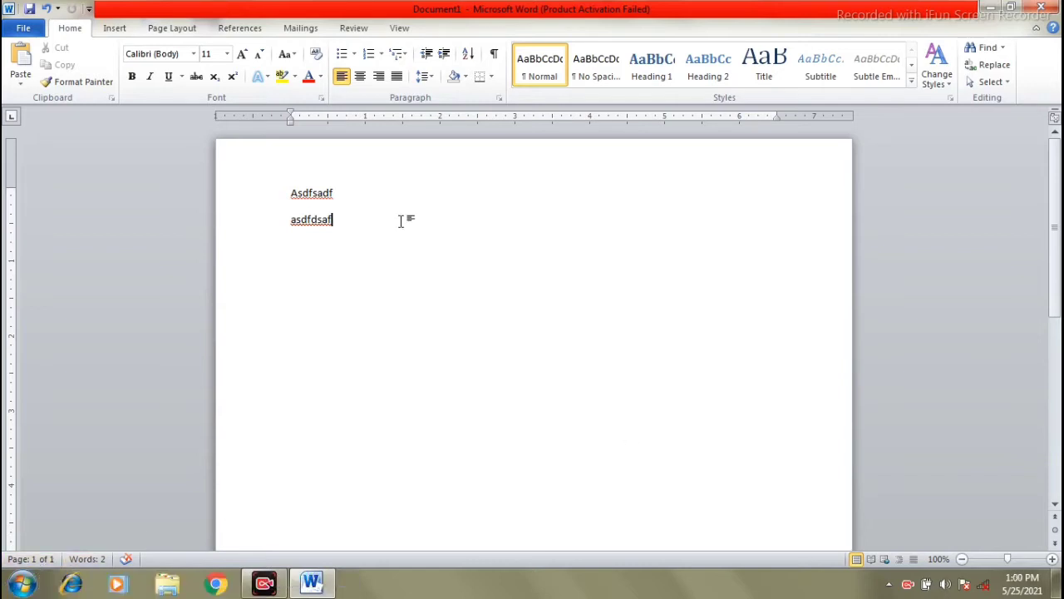
- Add three more sample lines, Asdfsdaf, Asdfdsf and Hsdgf, below the existing text
key("Return")
type("asdfsdaf")
key("Return")
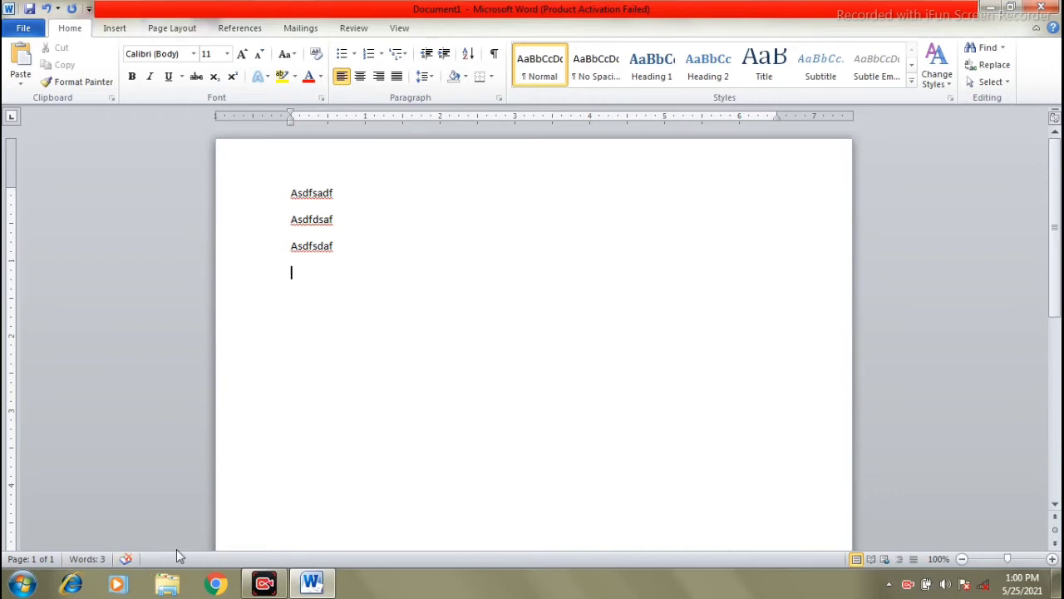
type("asdfdsf")
key("Return")
type("hsdgf")
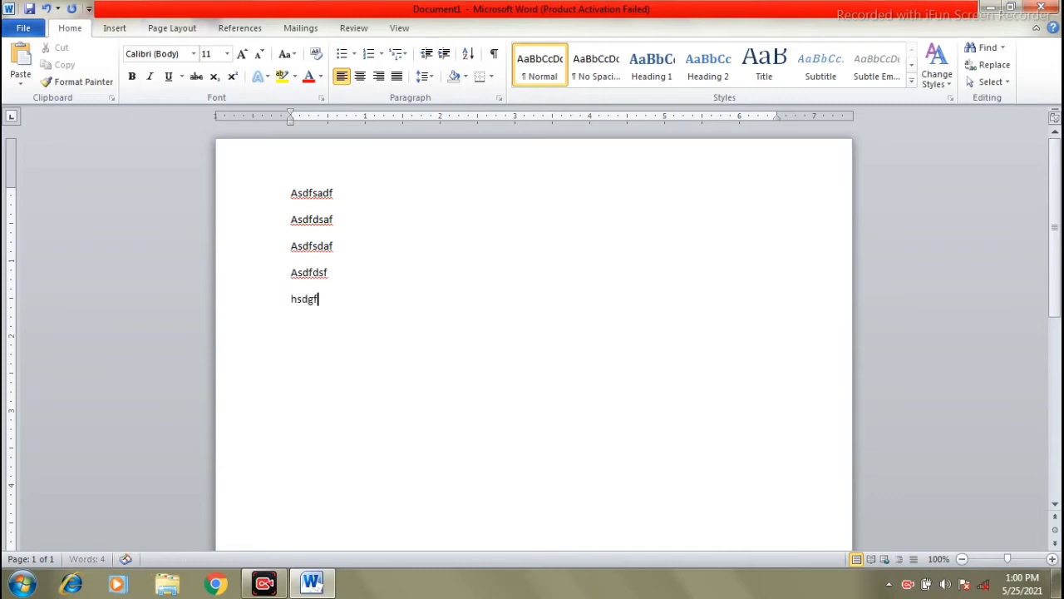
key("Return")
- Delete all the sample lines from the document
left_click_drag(366, 347, 277, 193)
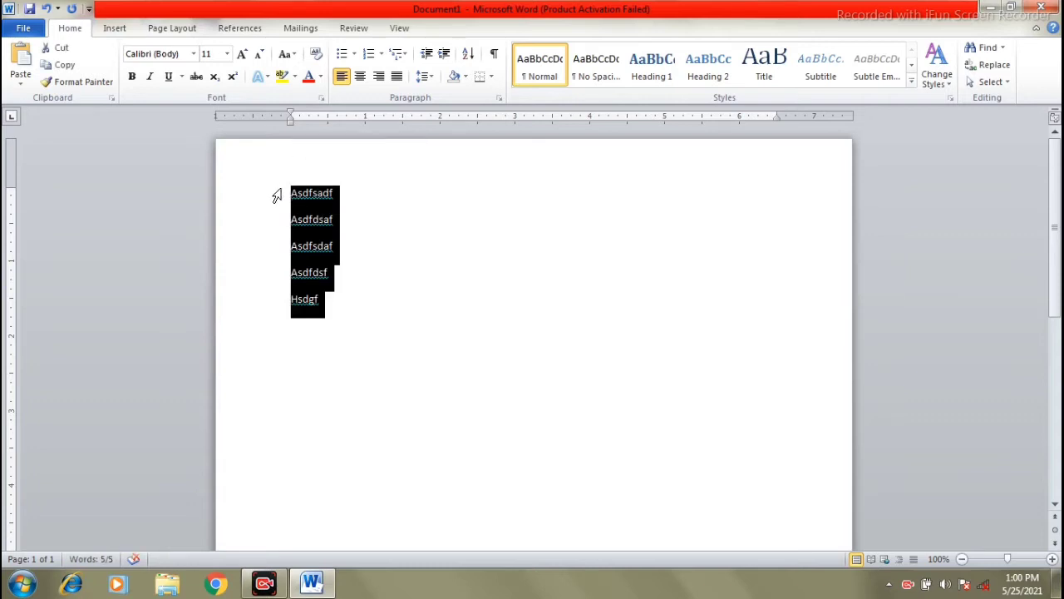
key("Delete")
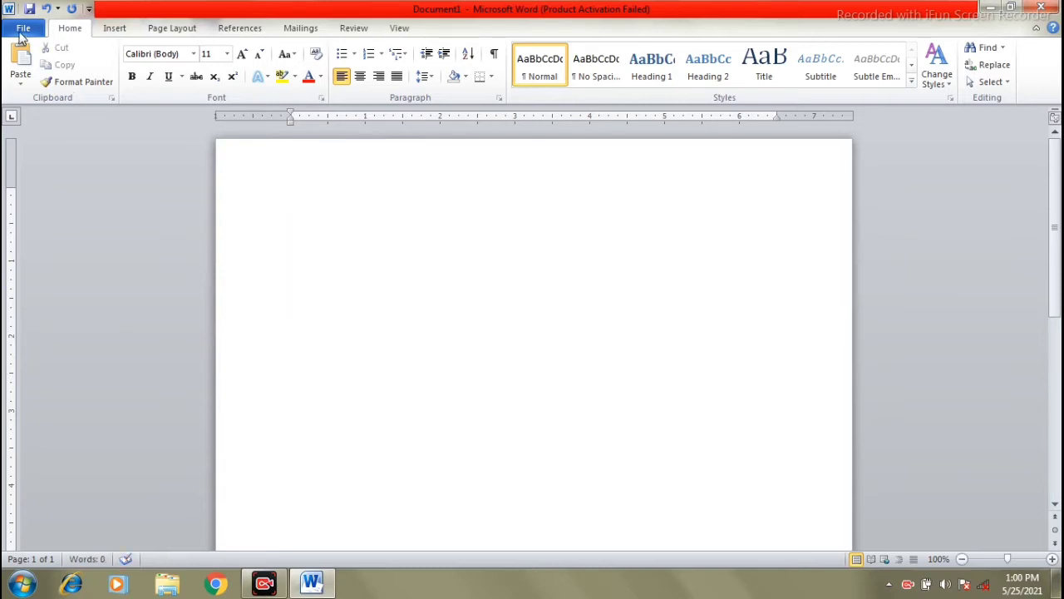
- View the dialog for opening an existing document and dismiss it without choosing a file
left_click(23, 30)
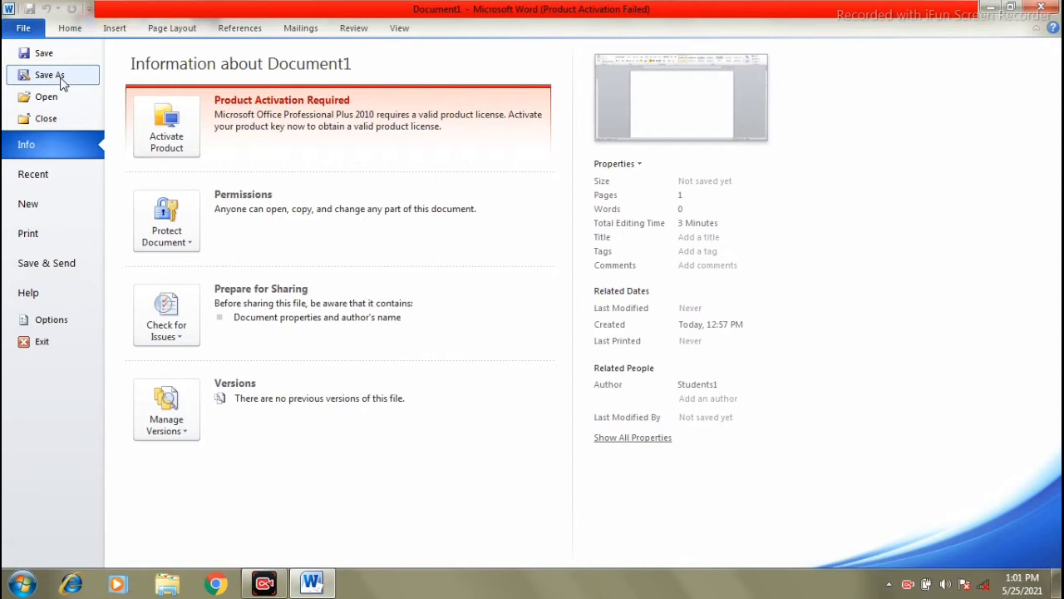
left_click(48, 97)
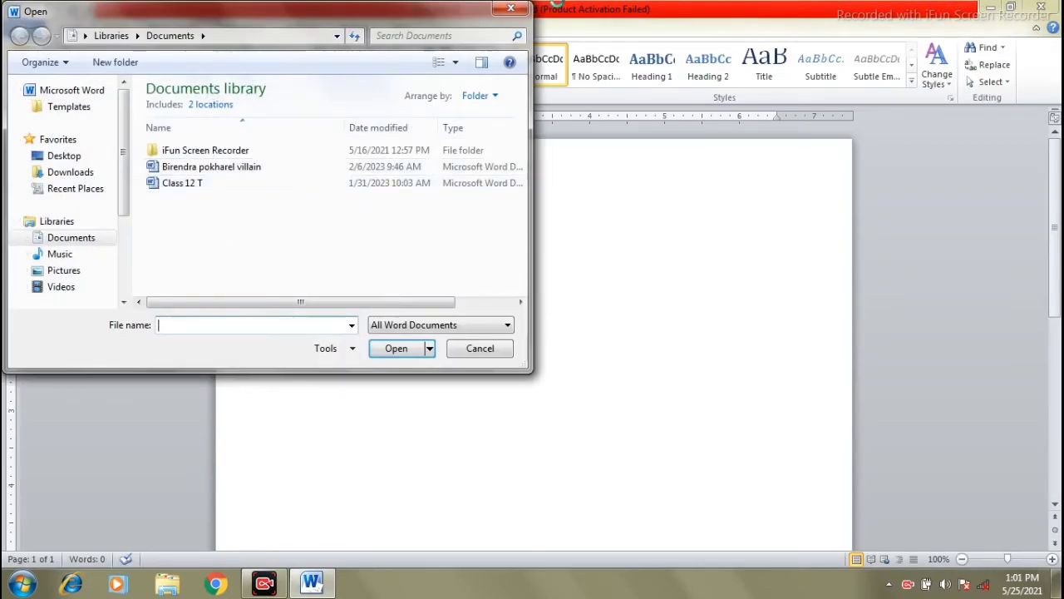
left_click(510, 12)
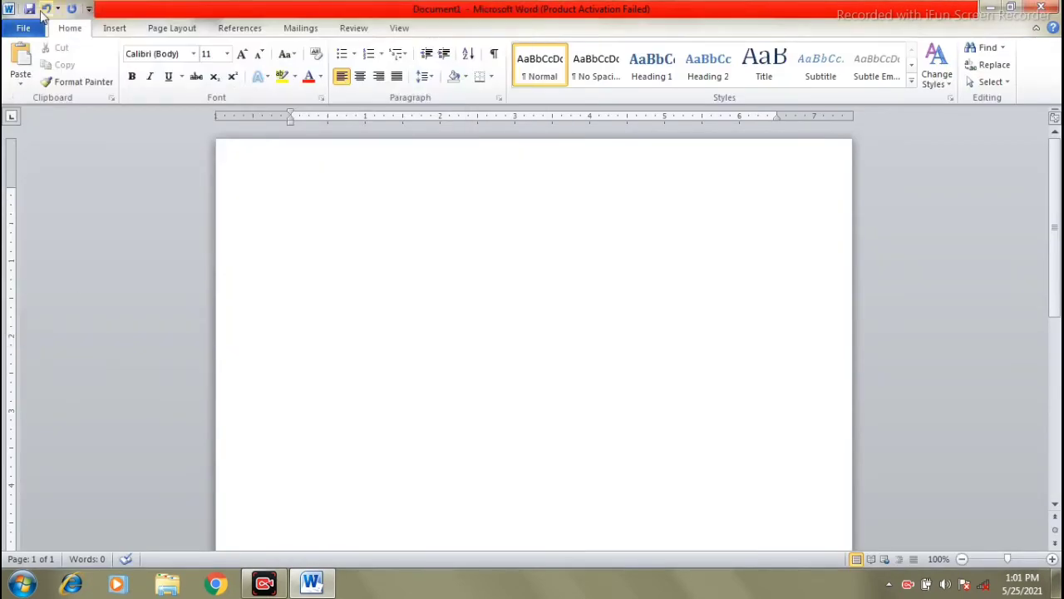
- Examine the recent documents, new-document templates, print settings, Save & Send options and document information, and return to the blank page
left_click(23, 28)
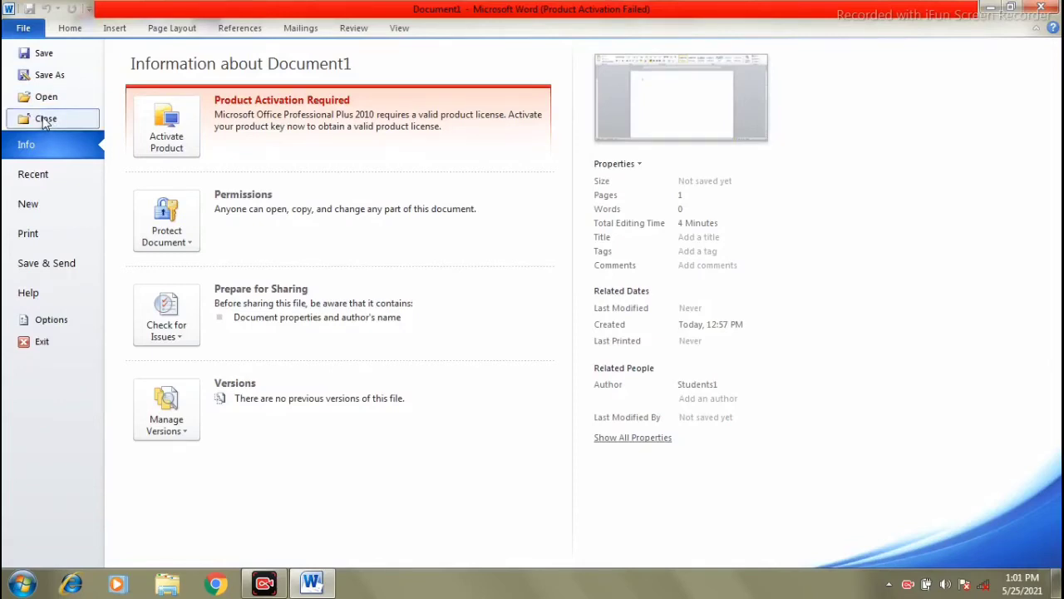
left_click(34, 176)
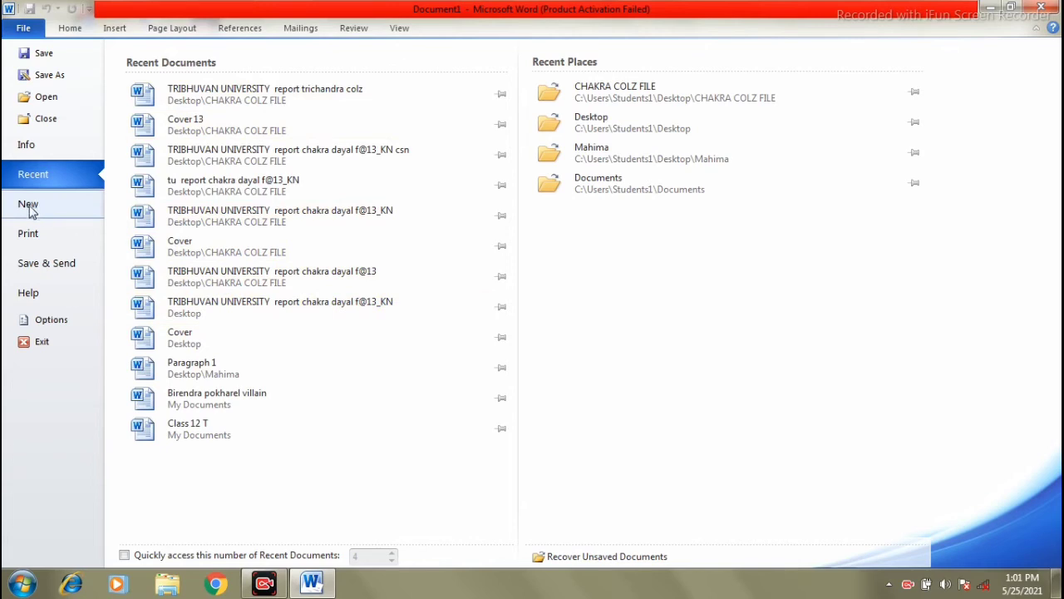
left_click(52, 210)
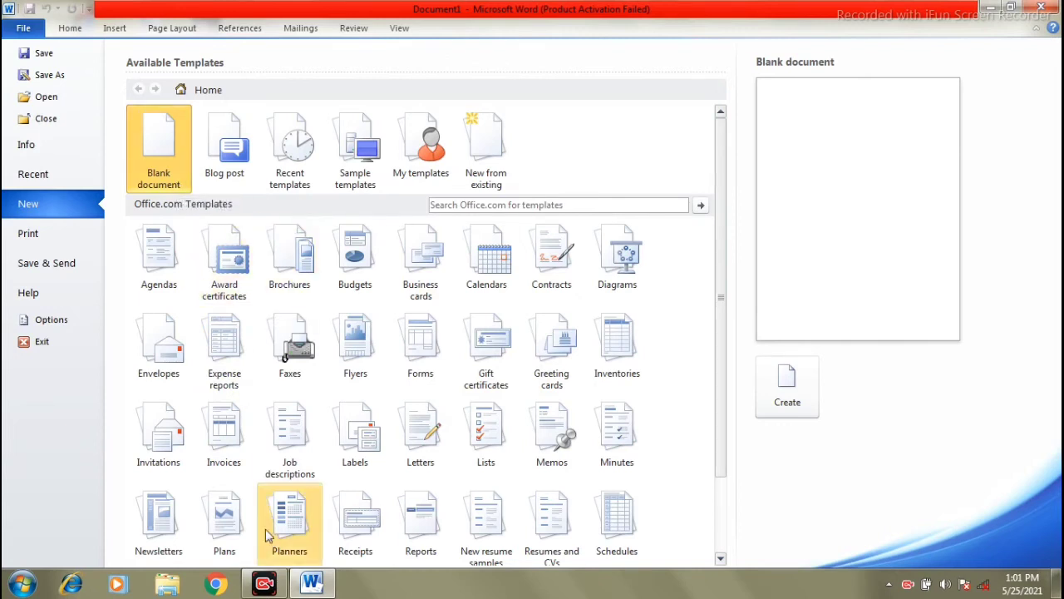
left_click(35, 238)
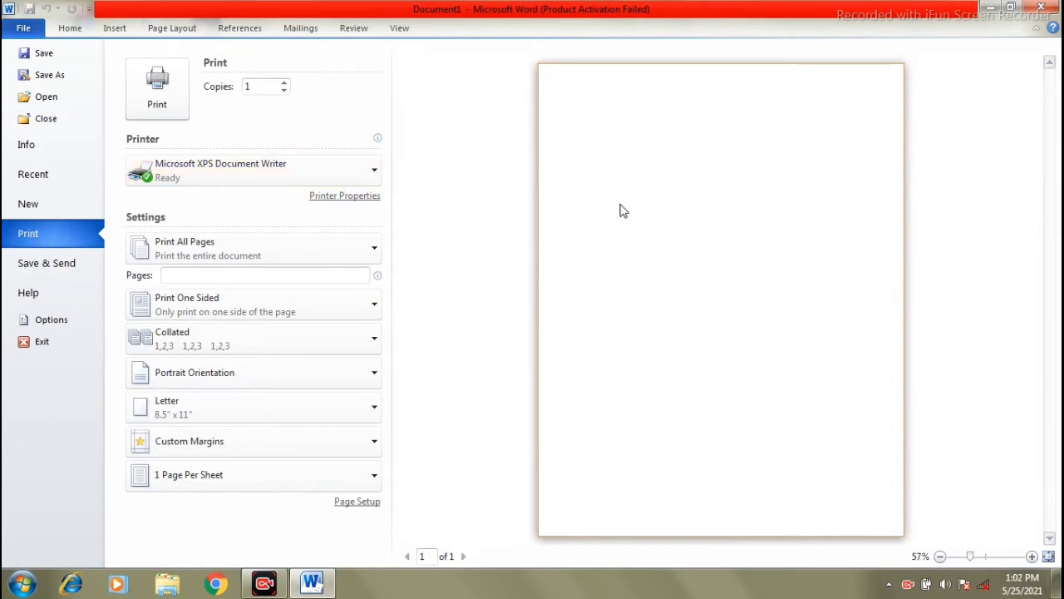
left_click(40, 268)
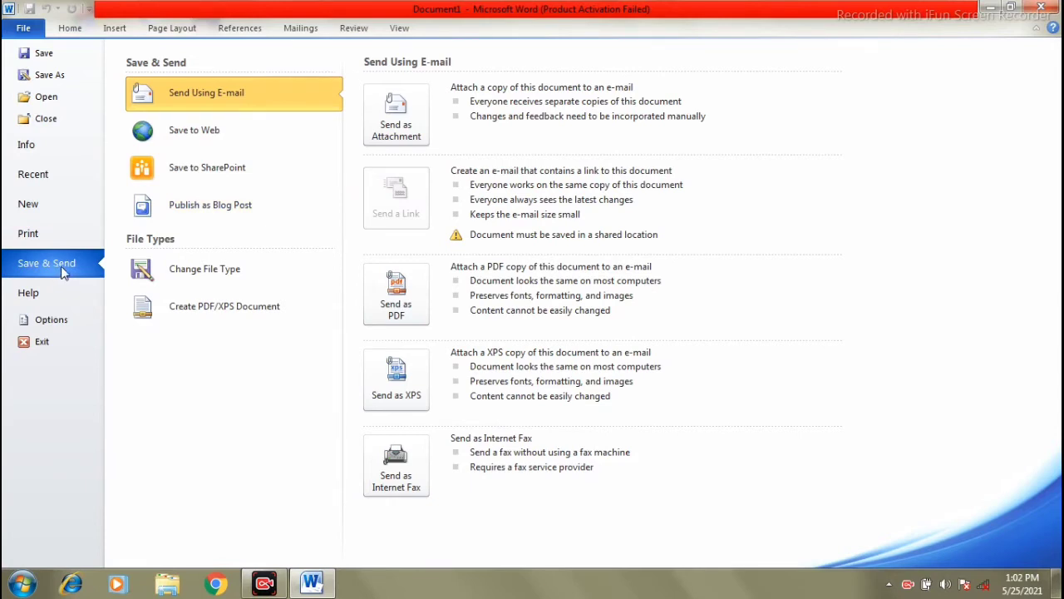
left_click(68, 30)
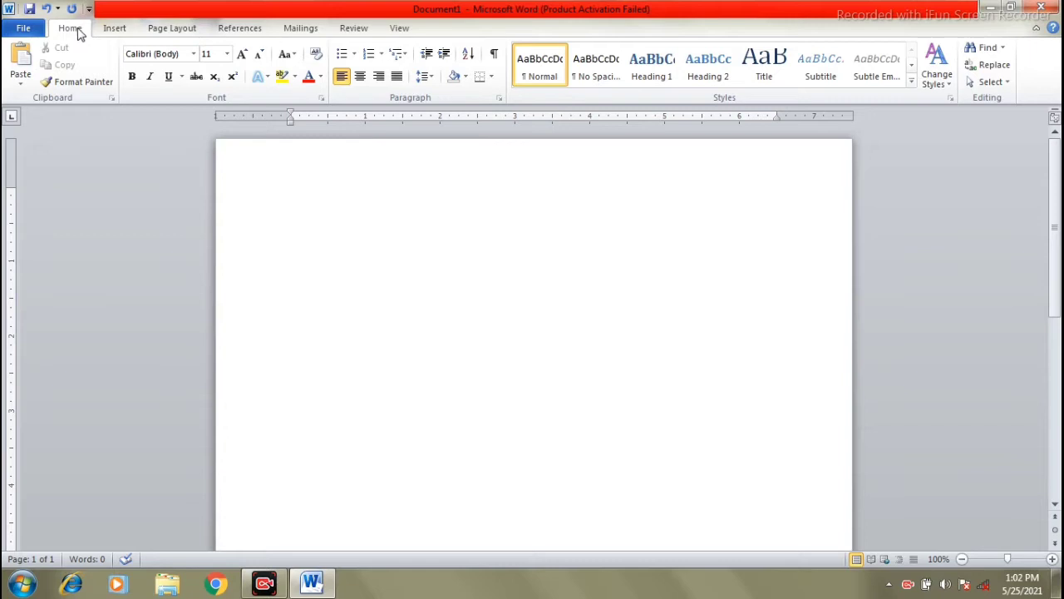
left_click(23, 30)
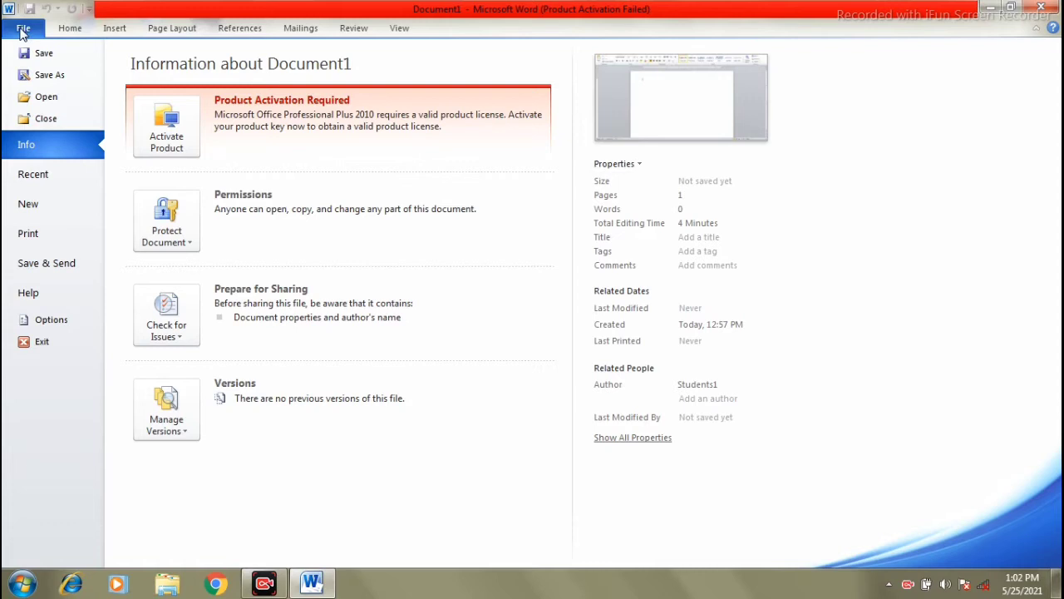
left_click(68, 33)
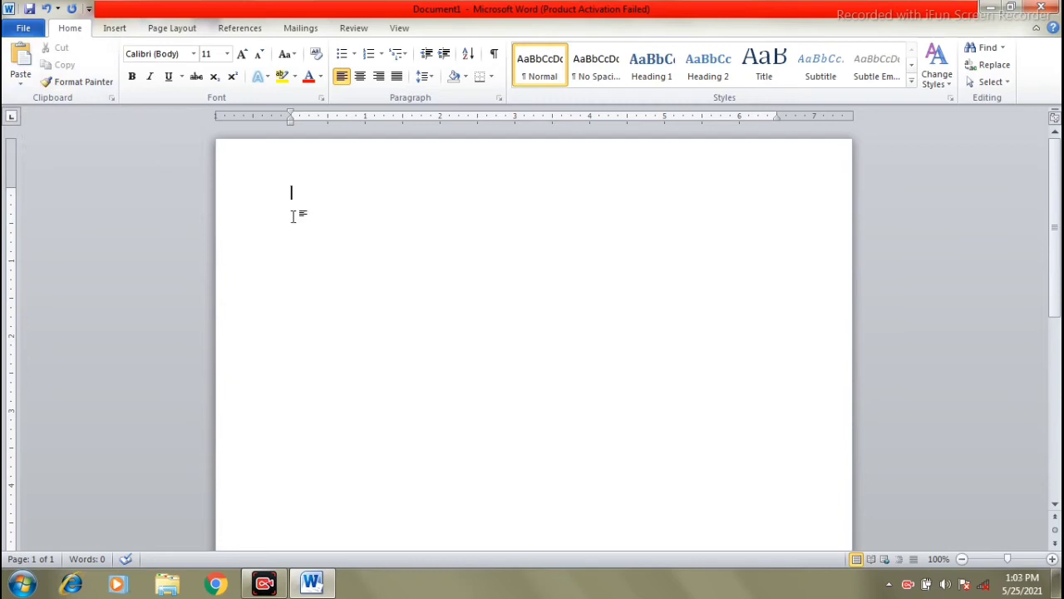
- Enter the text NP Infotech on the blank page and cut the whole line to the clipboard
type("NP Infotech")
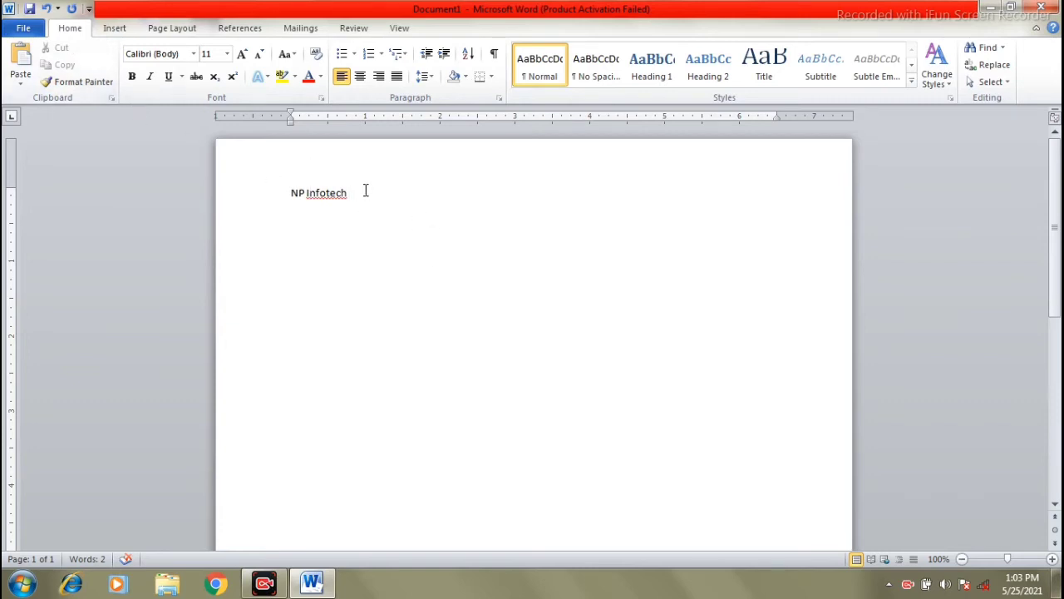
left_click_drag(366, 190, 286, 191)
key("ctrl+c")
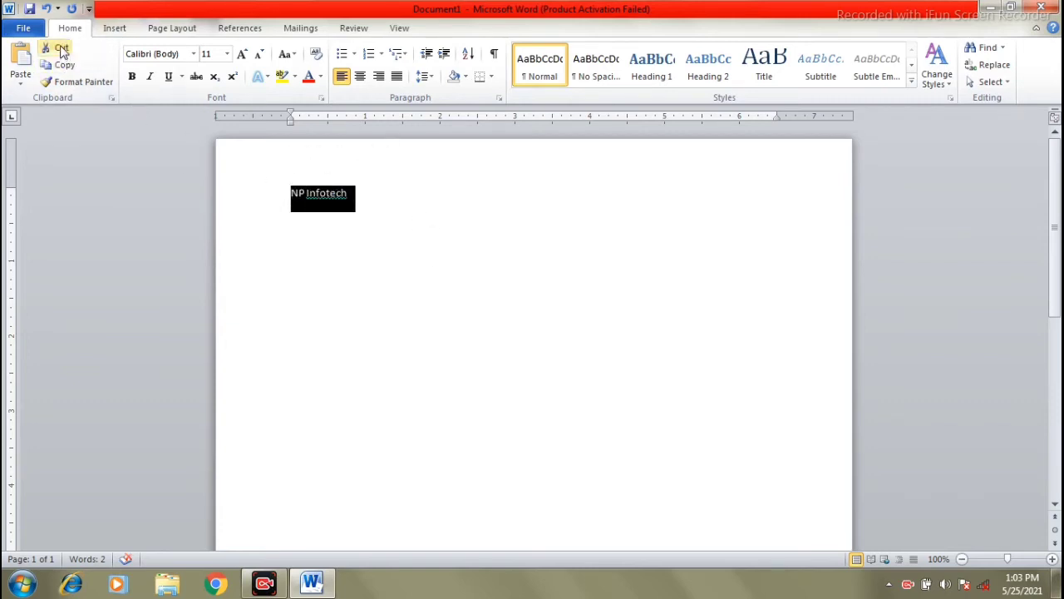
left_click(60, 48)
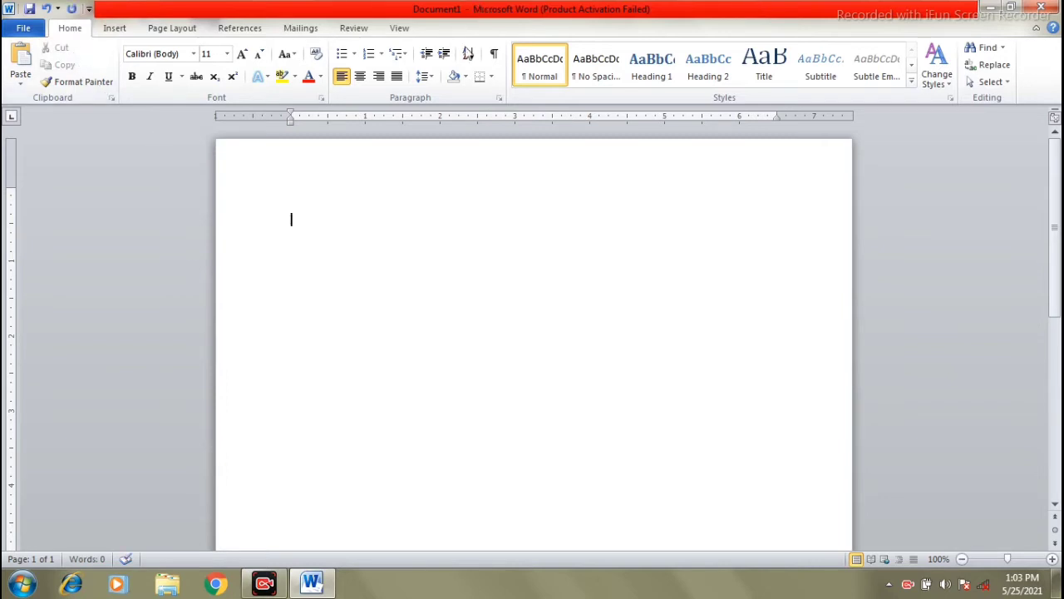
- Paste the cut NP Infotech line into the document and add the note "Ctrl+v - paste" beneath it
left_click(22, 58)
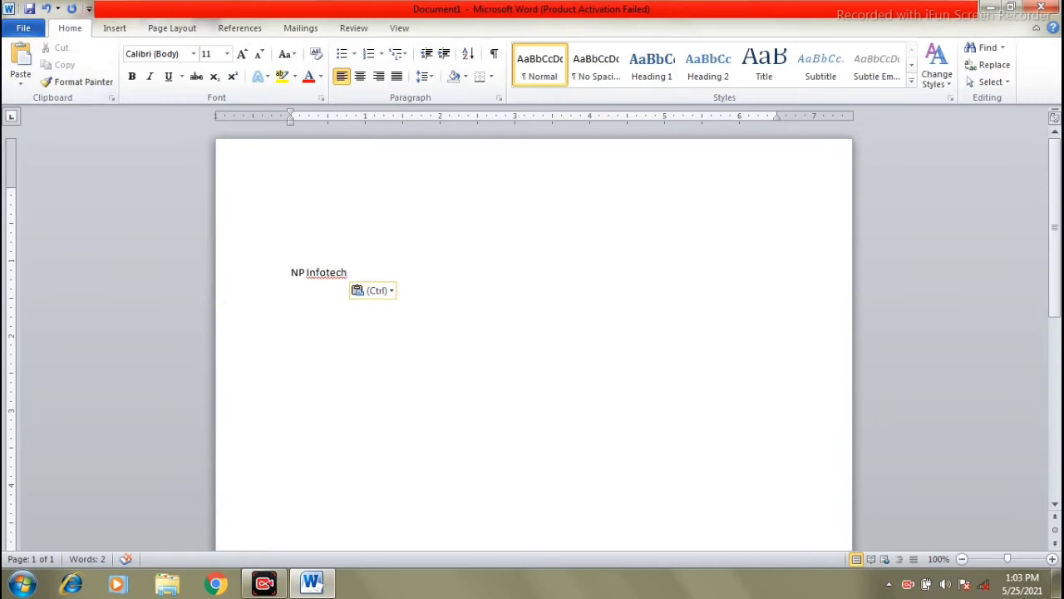
type("Ctrl=V")
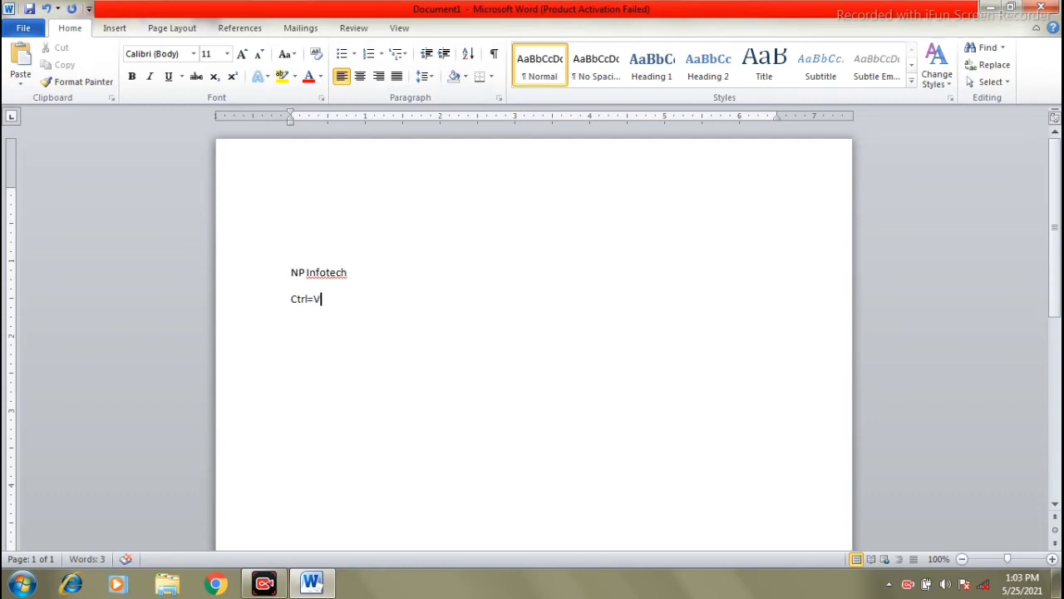
key("BackSpace")
key("BackSpace")
key("BackSpace")
type("l+v - c")
key("BackSpace")
type("paste")
- Erase the paste shortcut note beneath the NP Infotech line
key("BackSpace")
key("BackSpace")
key("BackSpace")
key("BackSpace")
key("BackSpace")
key("BackSpace")
key("BackSpace")
- Cut the entire document content, add two empty lines, and paste NP Infotech below them
key("ctrl+a")
key("ctrl+c")
left_click(60, 47)
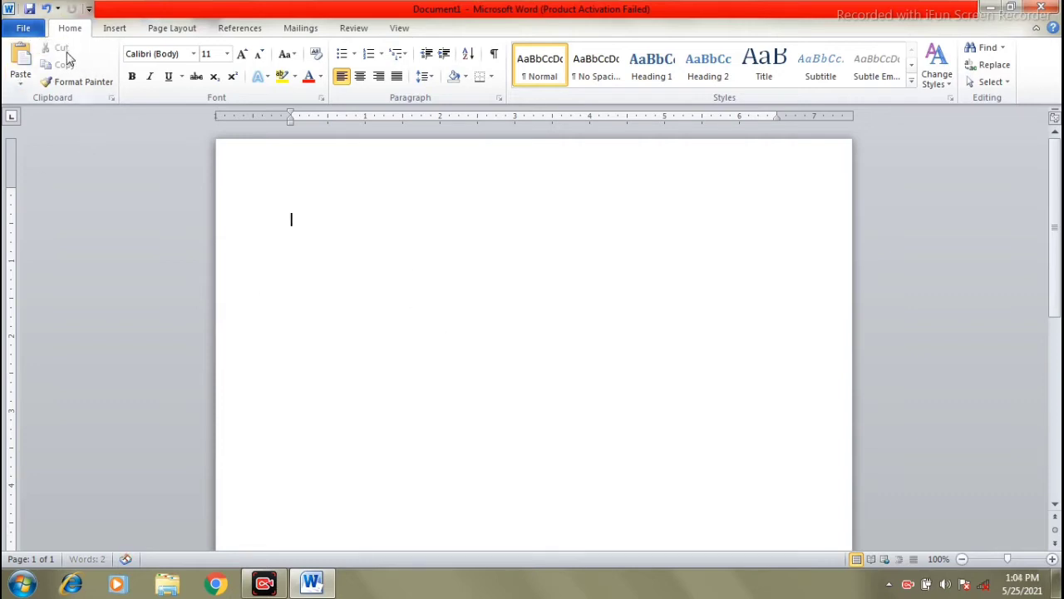
key("Return")
key("Return")
left_click(20, 62)
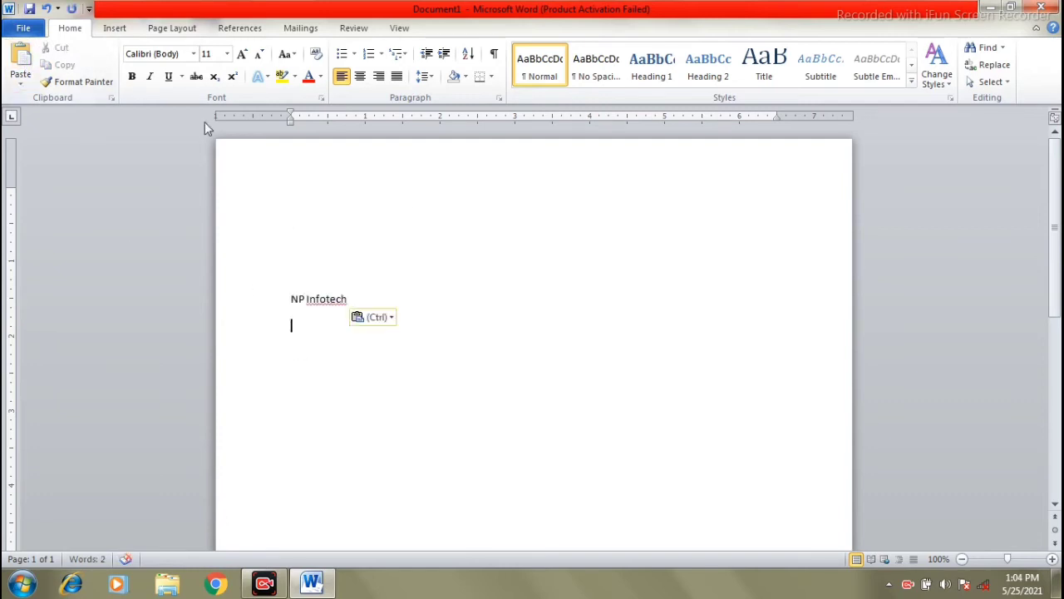
- Copy the NP Infotech line and paste two more copies of it further down, separated by blank lines
left_click_drag(356, 297, 264, 285)
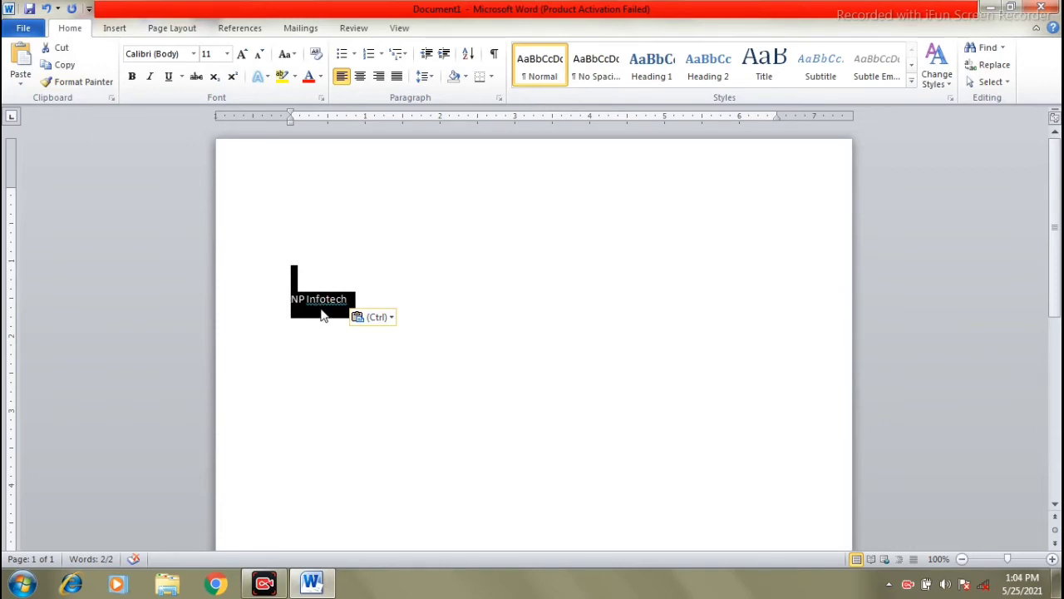
left_click(62, 69)
left_click(361, 298)
key("Return")
key("Return")
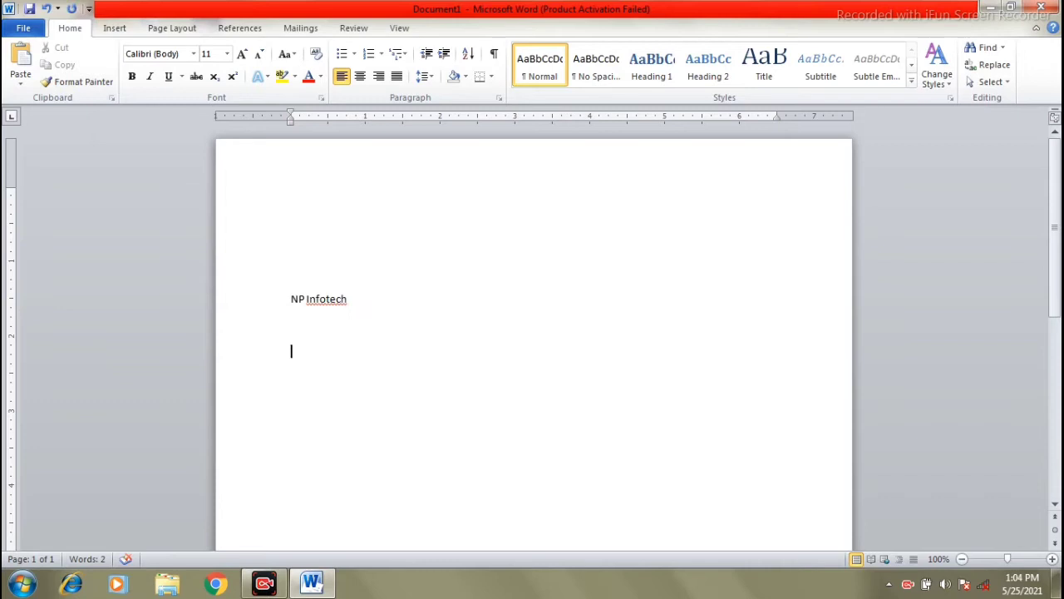
left_click(22, 56)
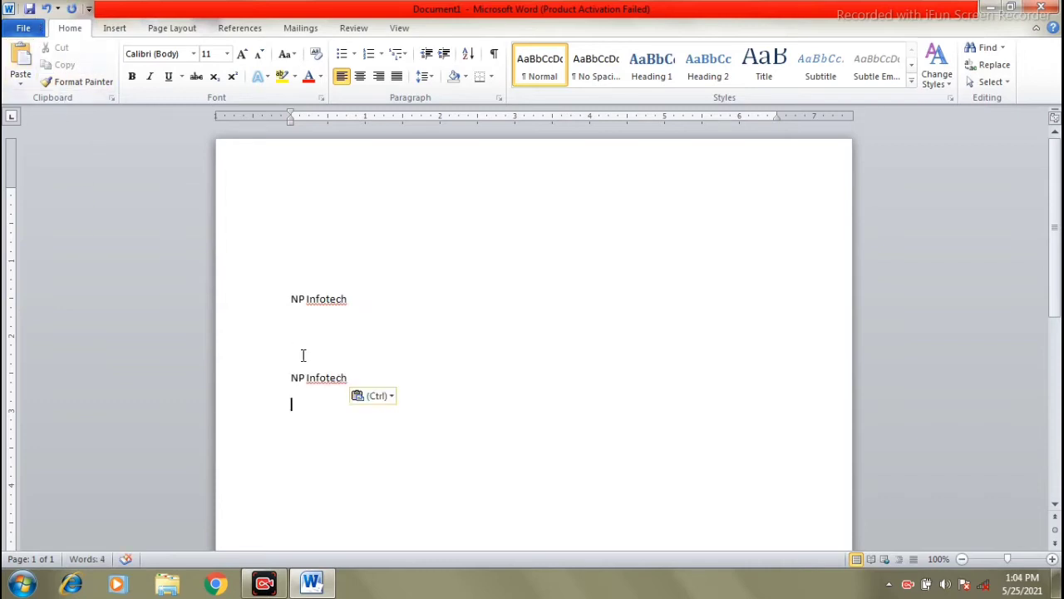
key("Return")
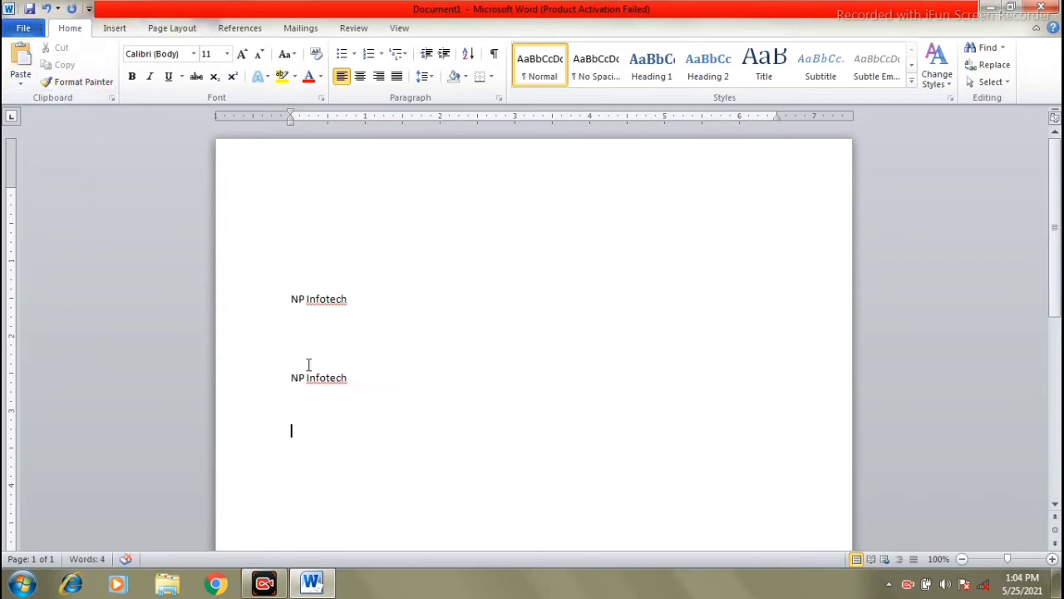
left_click(18, 55)
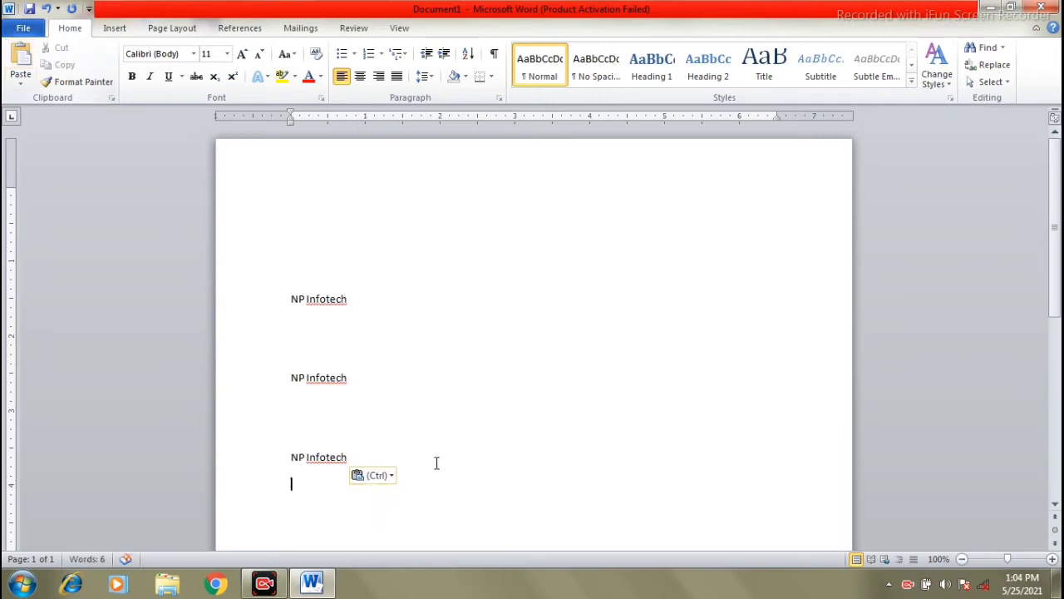
- Delete the two lower copies of NP Infotech, keeping only the first line
key("Up")
key("Up")
key("Up")
key("Up")
key("Up")
key("Up")
key("Up")
key("Up")
left_click_drag(299, 311, 373, 458)
left_click(290, 300)
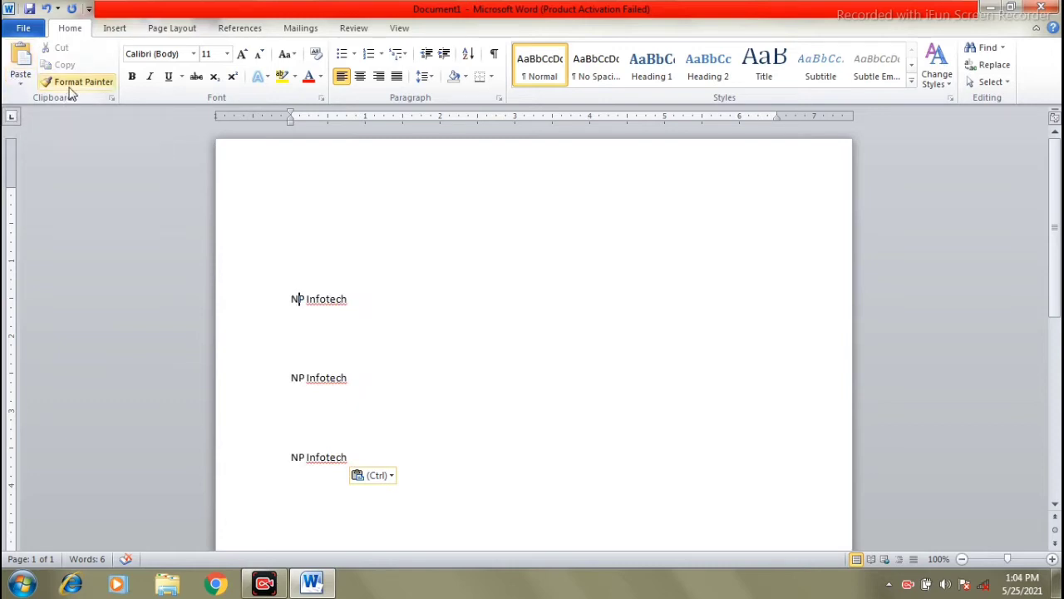
left_click_drag(298, 287, 357, 466)
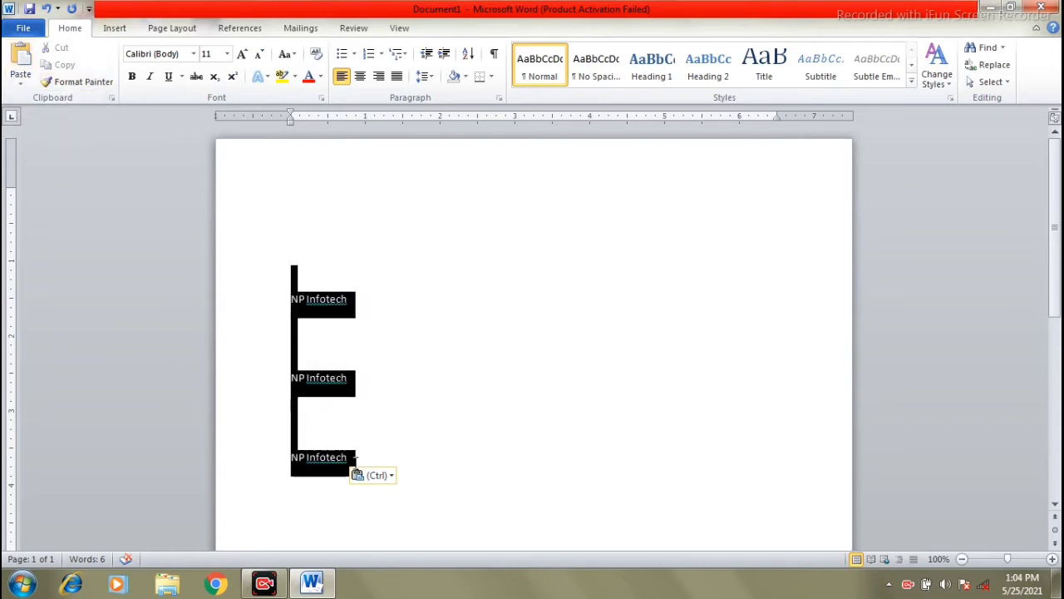
left_click(290, 377)
left_click_drag(280, 369, 371, 467)
key("BackSpace")
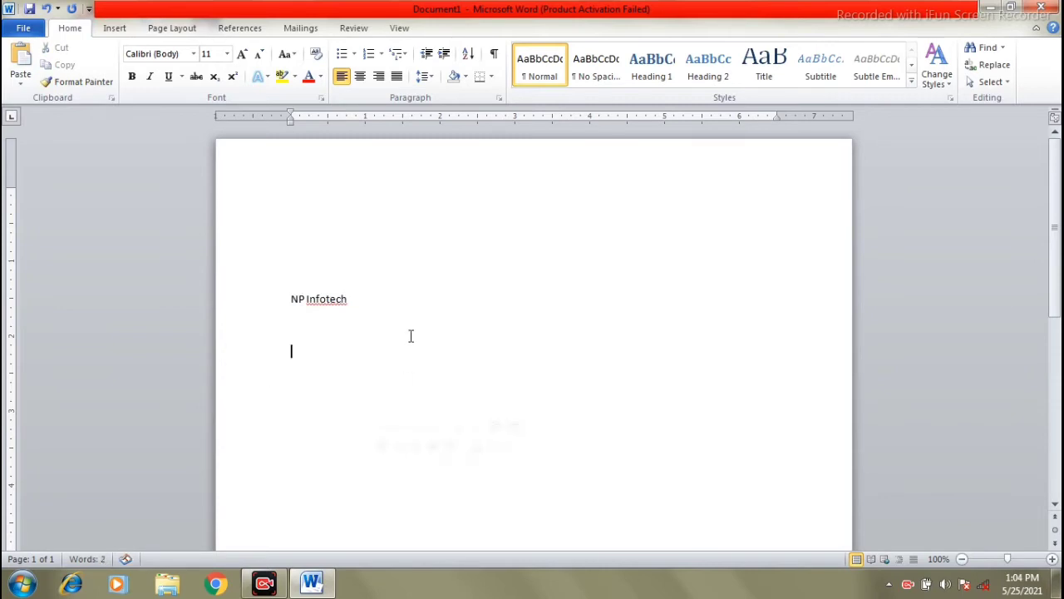
- Enlarge the NP Infotech text to font size 24
left_click(401, 280)
left_click_drag(295, 302, 371, 314)
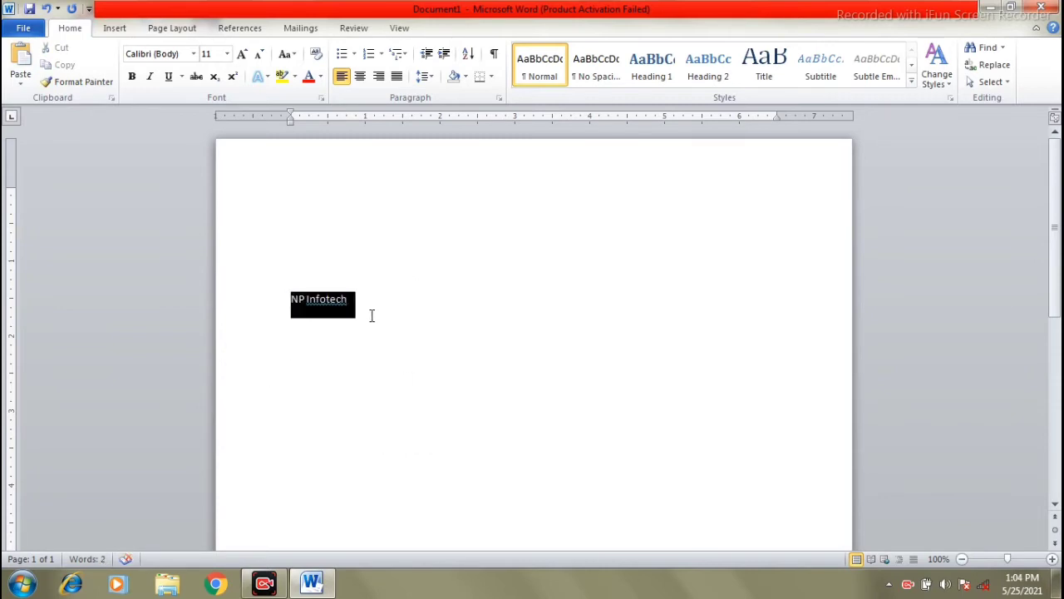
left_click(242, 54)
left_click(242, 54)
left_click(242, 54)
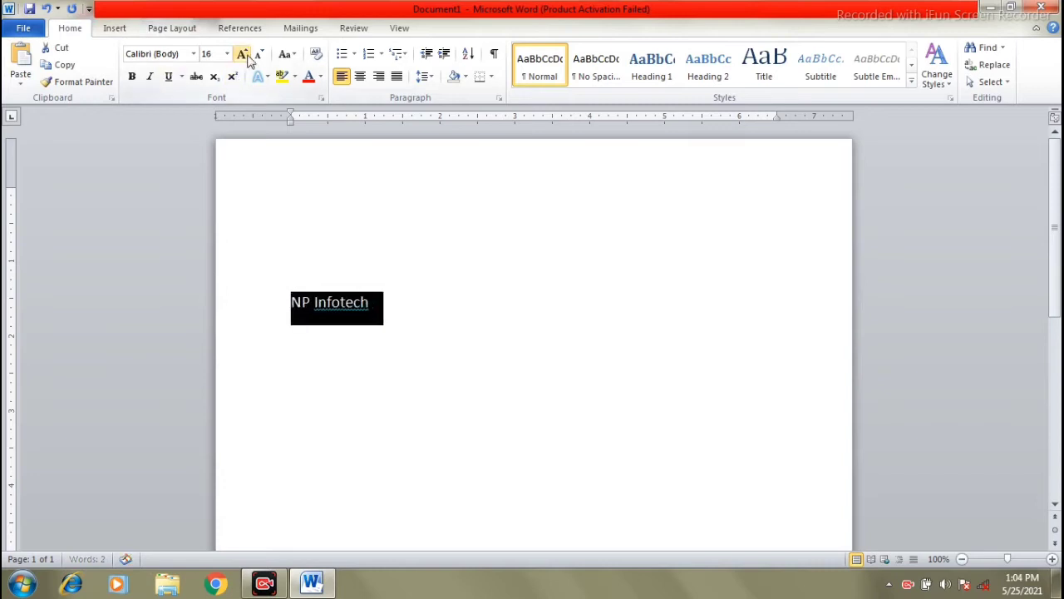
left_click(242, 54)
left_click(242, 54)
left_click(242, 54)
left_click(242, 54)
left_click(406, 351)
left_click(385, 305)
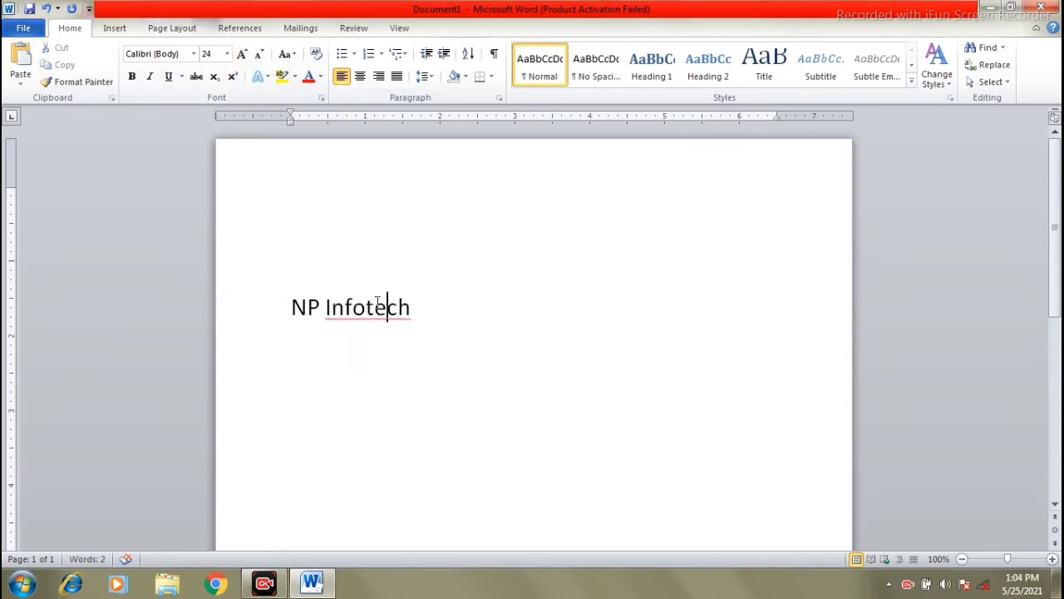
- Add the text BG Solutions two lines below NP Infotech
left_click(430, 309)
key("Return")
key("Return")
type("BG Solu")
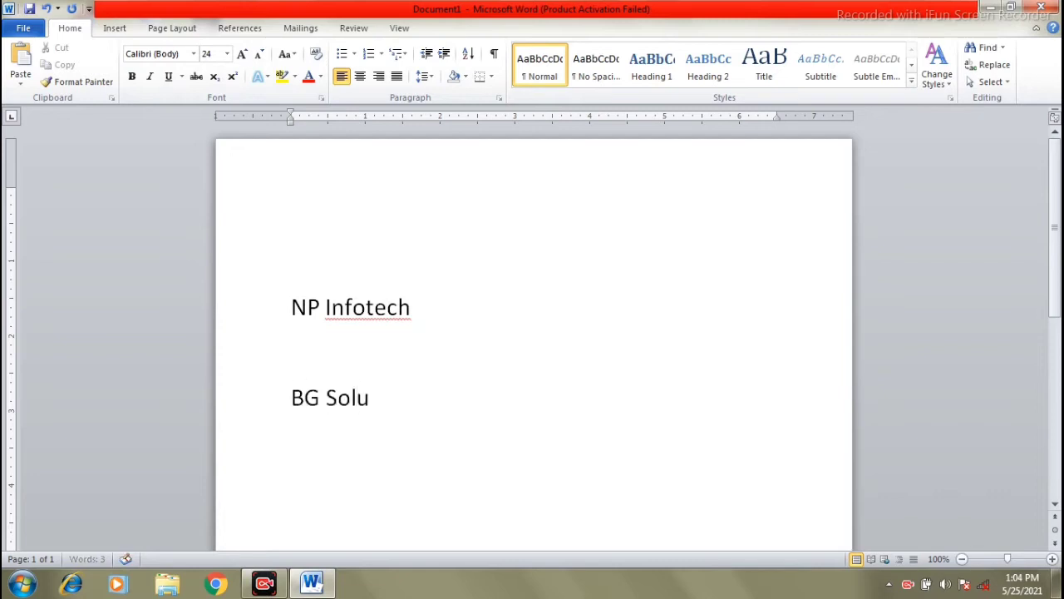
type("tions")
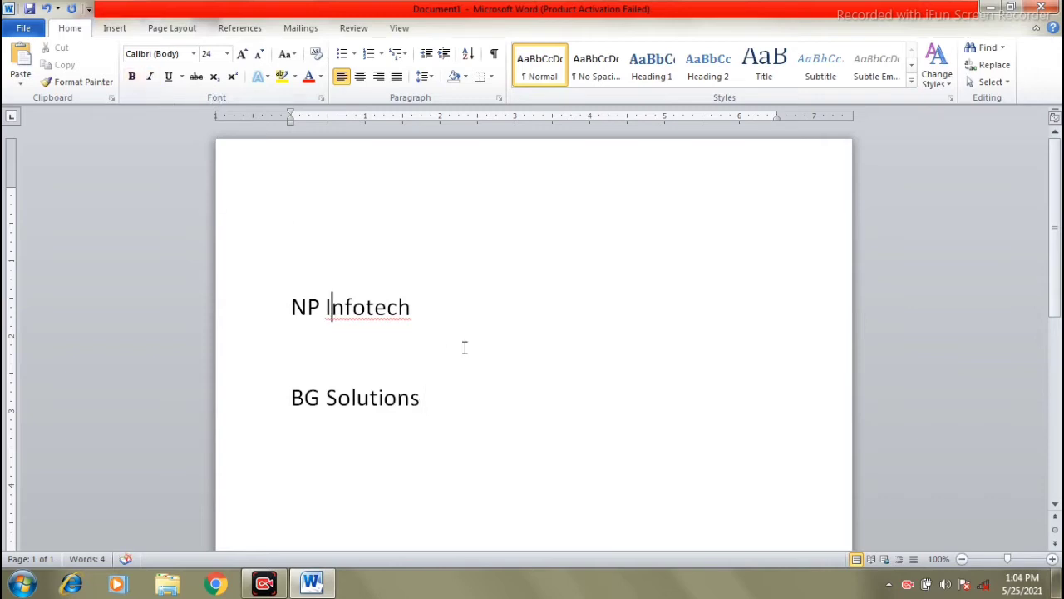
- Format the NP Infotech line as bold, italic and underlined with a red font color
left_click_drag(453, 316, 324, 279)
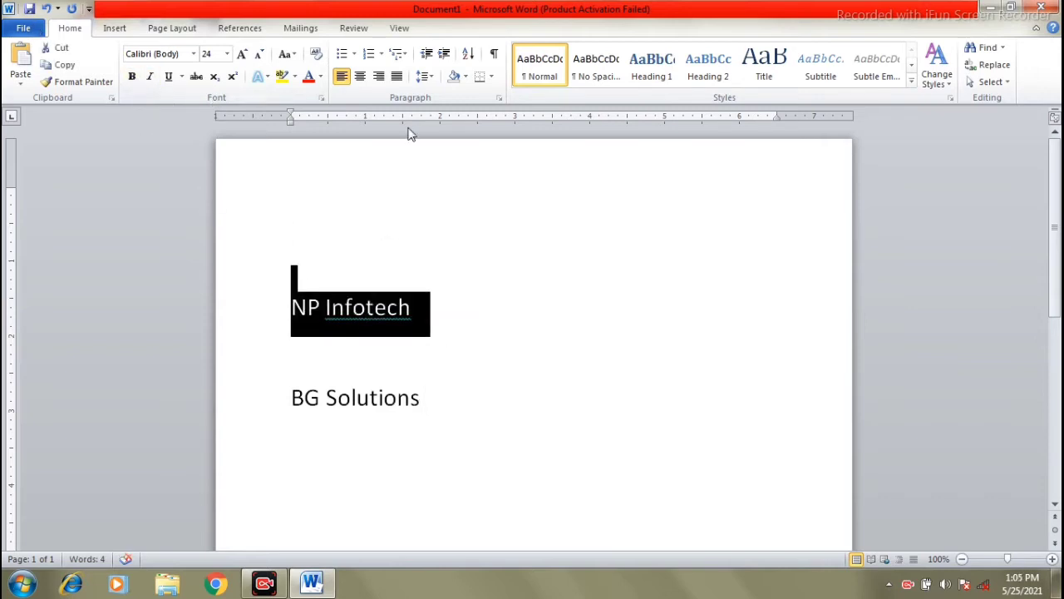
left_click(131, 76)
left_click(150, 76)
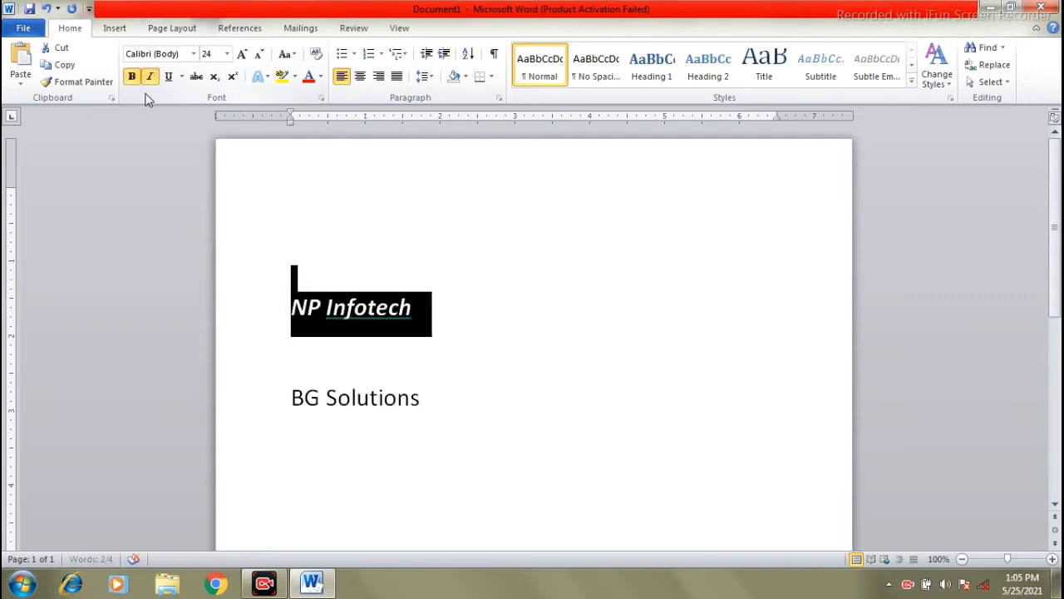
left_click(168, 76)
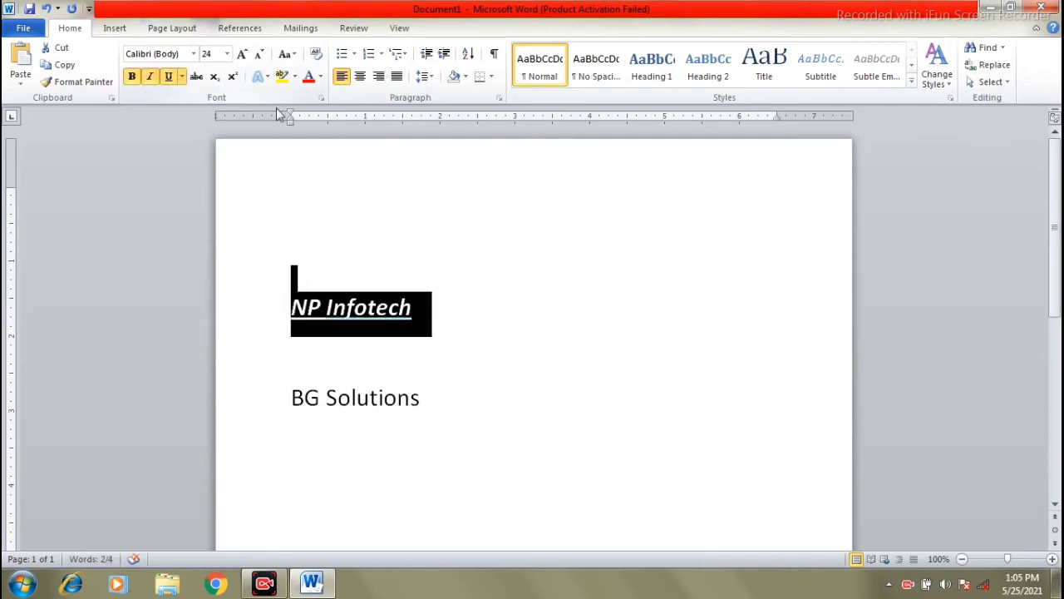
left_click(321, 76)
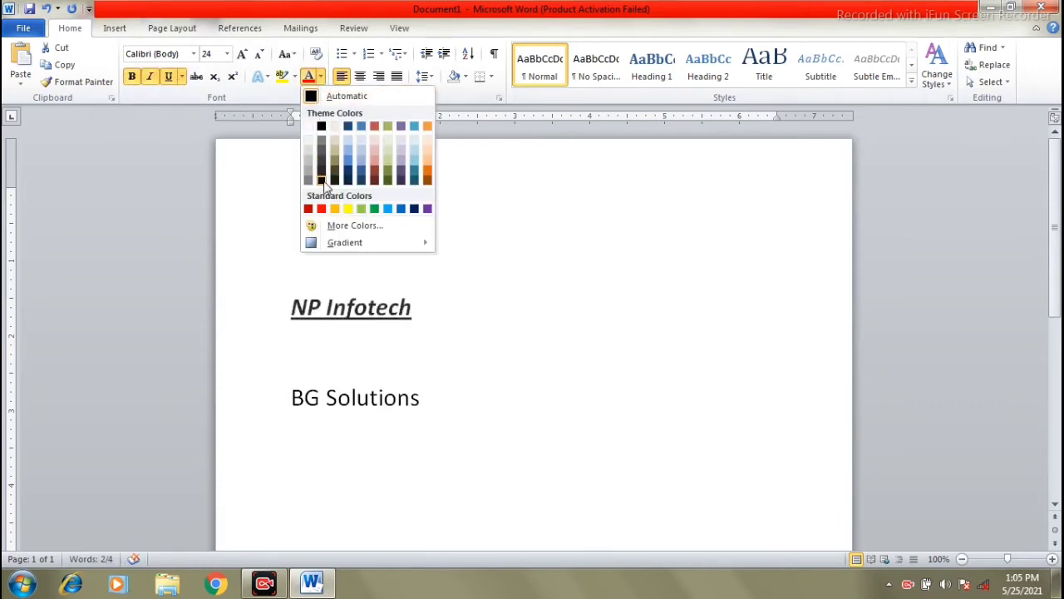
left_click(321, 209)
left_click(446, 340)
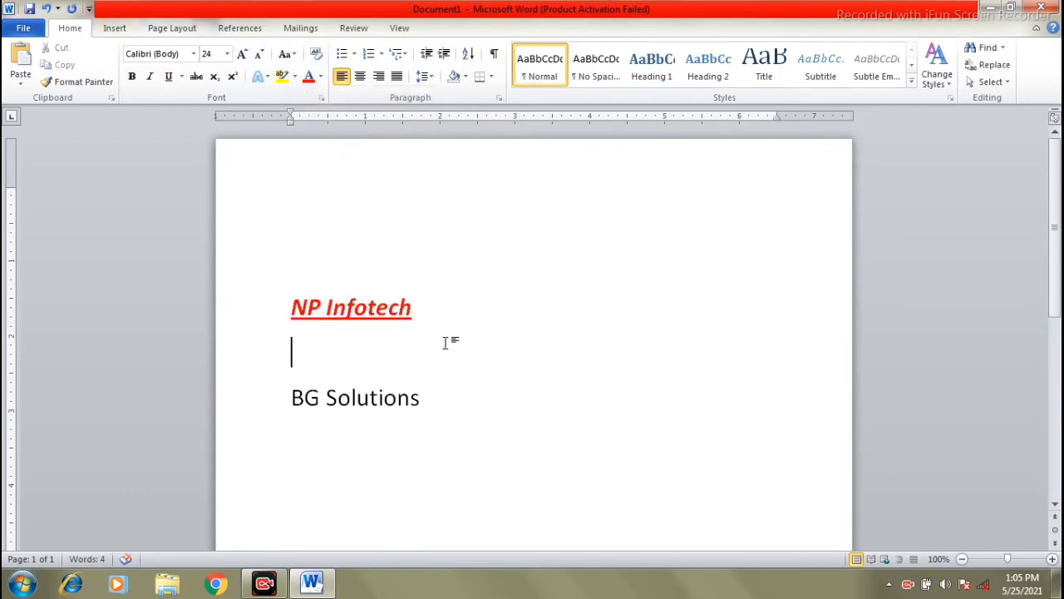
- Copy the formatting of NP Infotech onto the BG Solutions line with Format Painter
left_click(359, 308)
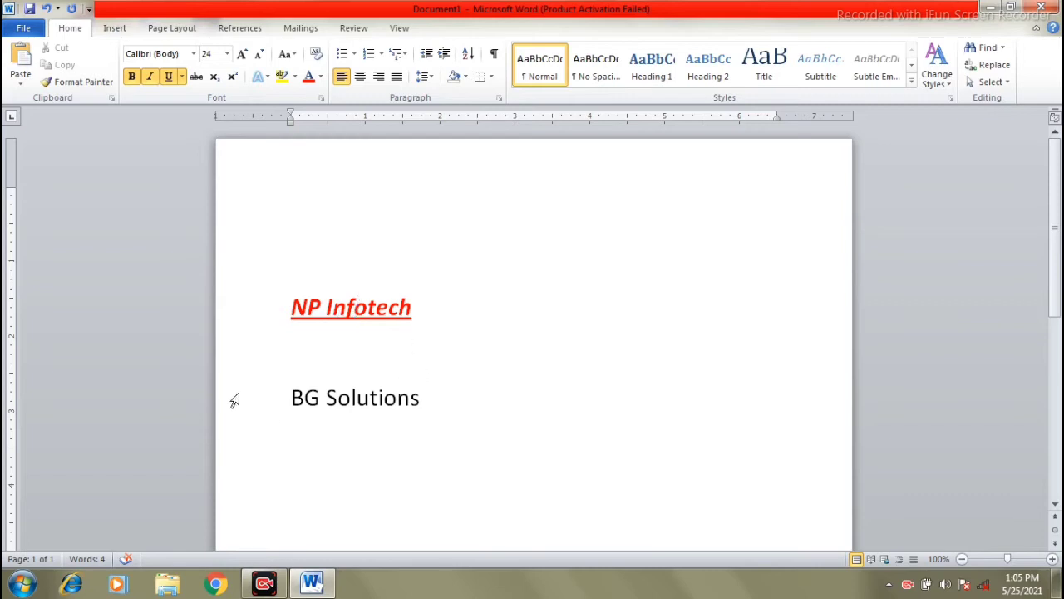
triple_click(381, 405)
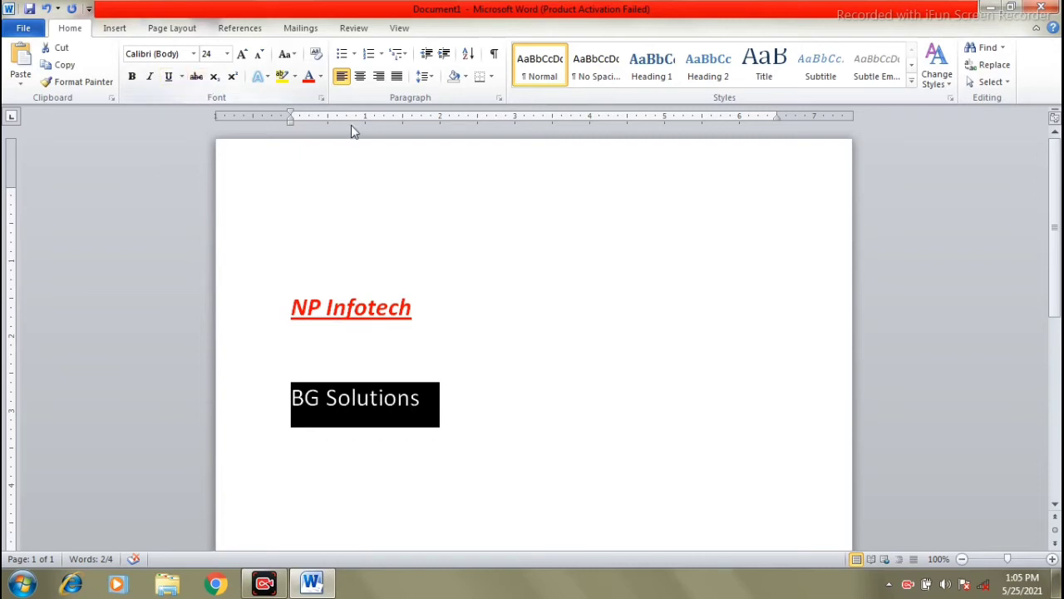
left_click(485, 300)
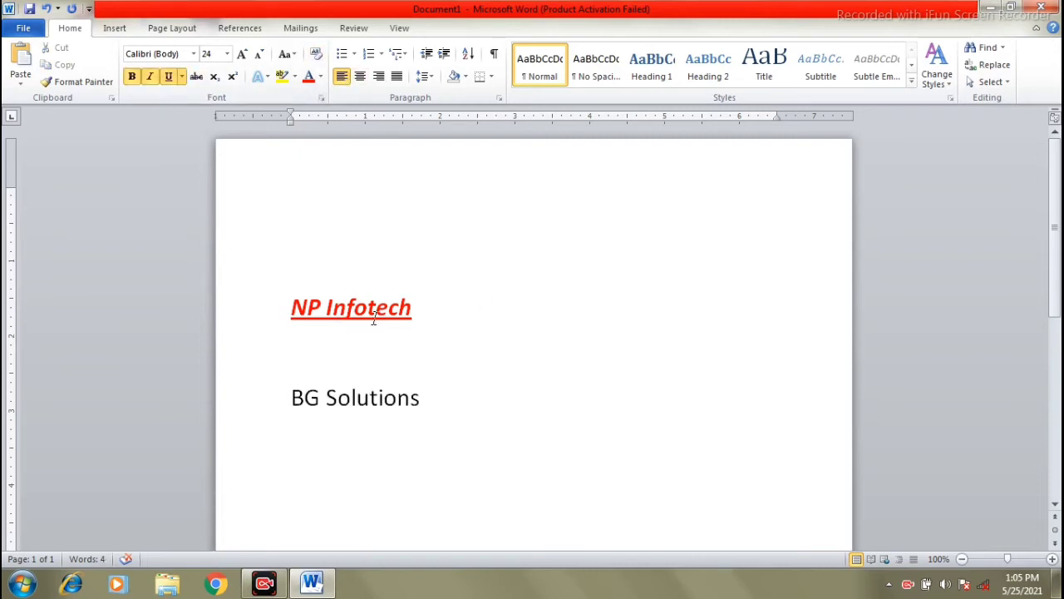
left_click(334, 317)
left_click(88, 83)
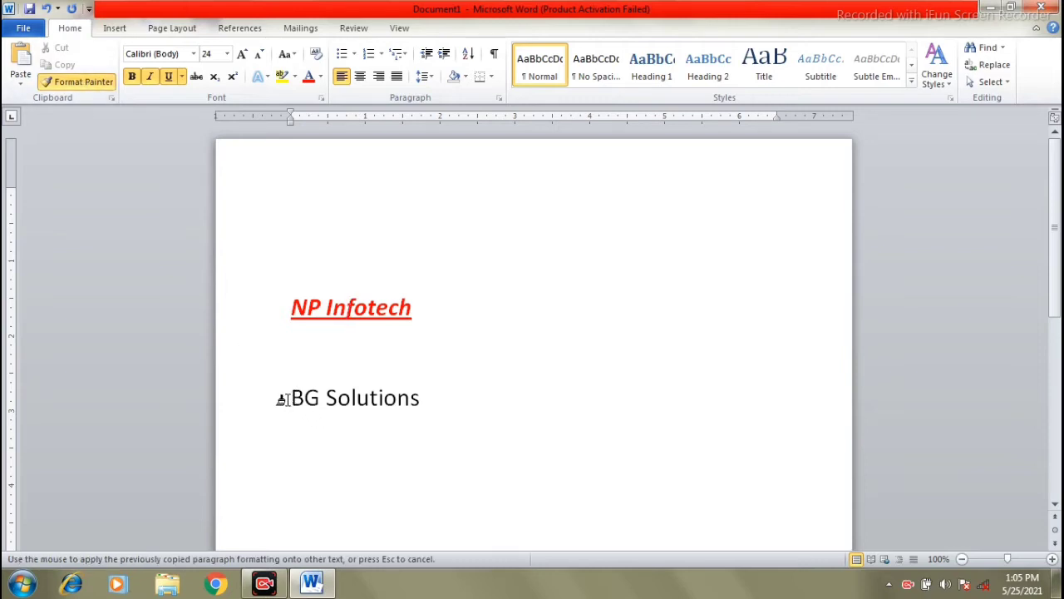
mouse_move(288, 398)
left_mouse_down()
mouse_move(387, 403)
mouse_move(420, 441)
left_mouse_up()
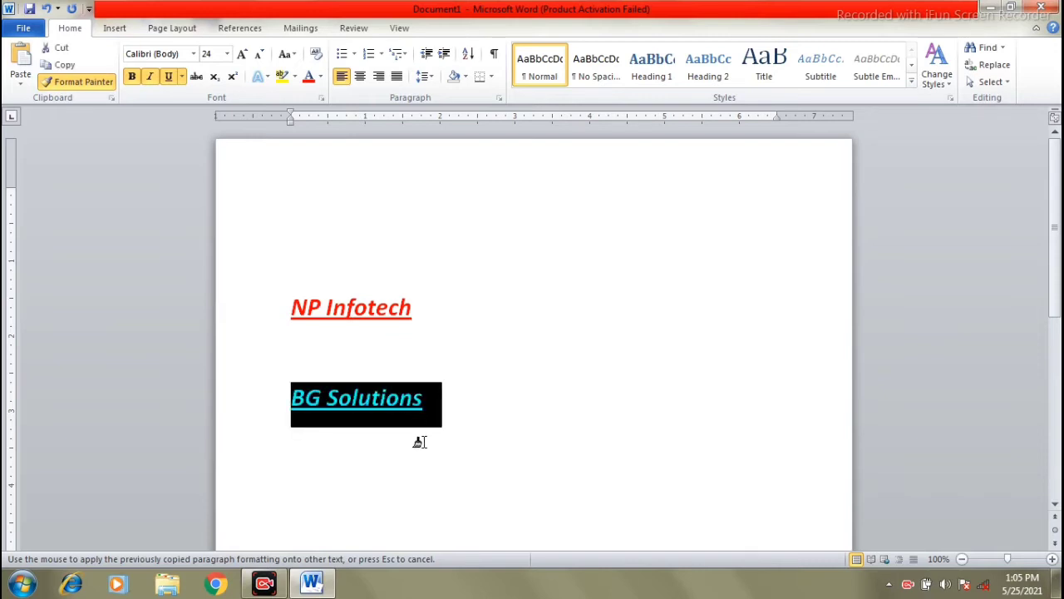
left_click(527, 404)
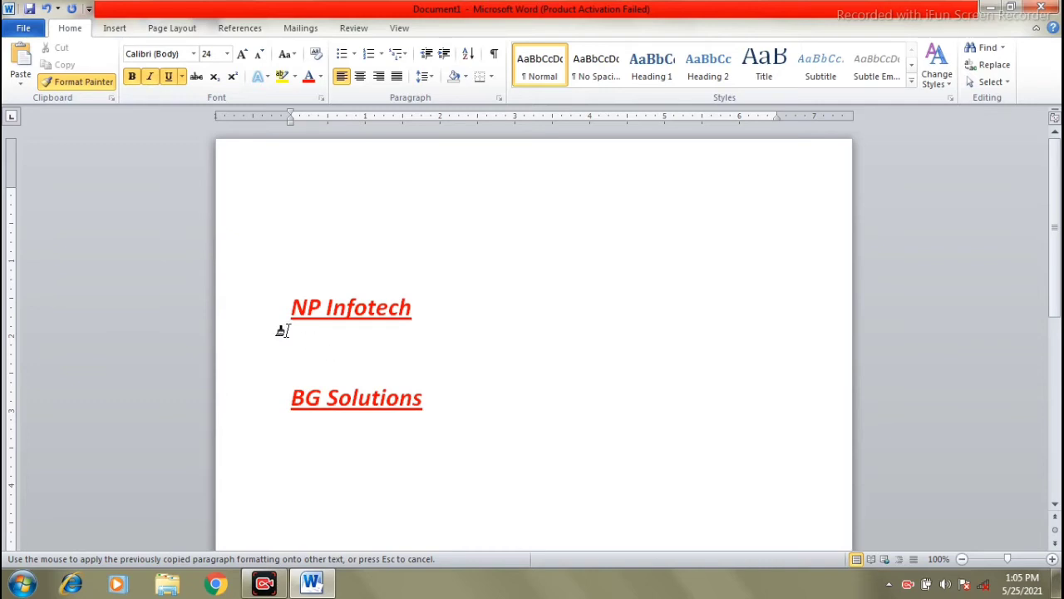
- Apply the copied formatting to the blank line above NP Infotech and turn off Format Painter
left_click(276, 263)
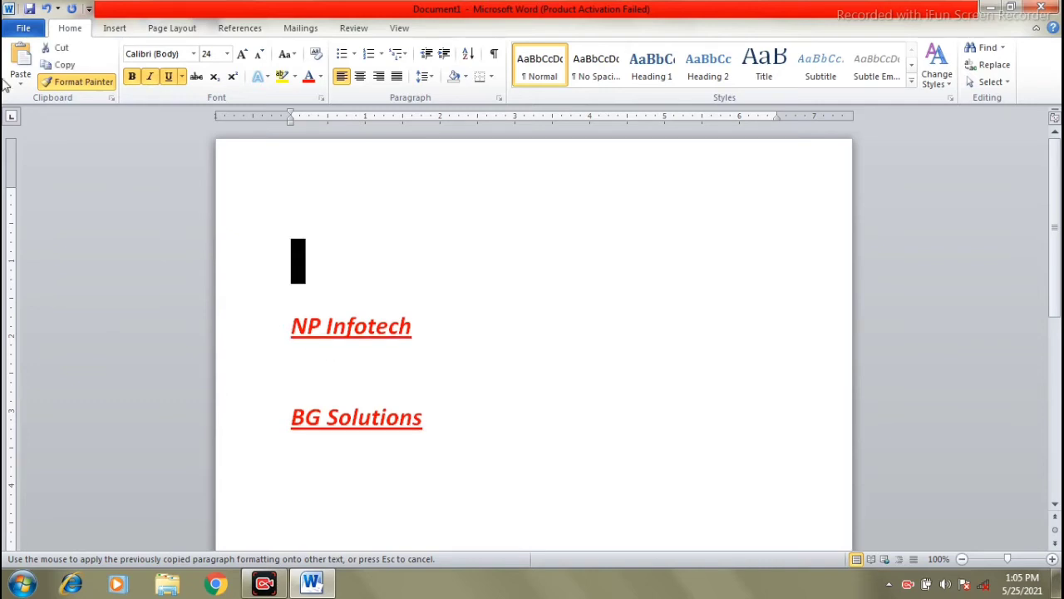
left_click(74, 84)
left_click(309, 291)
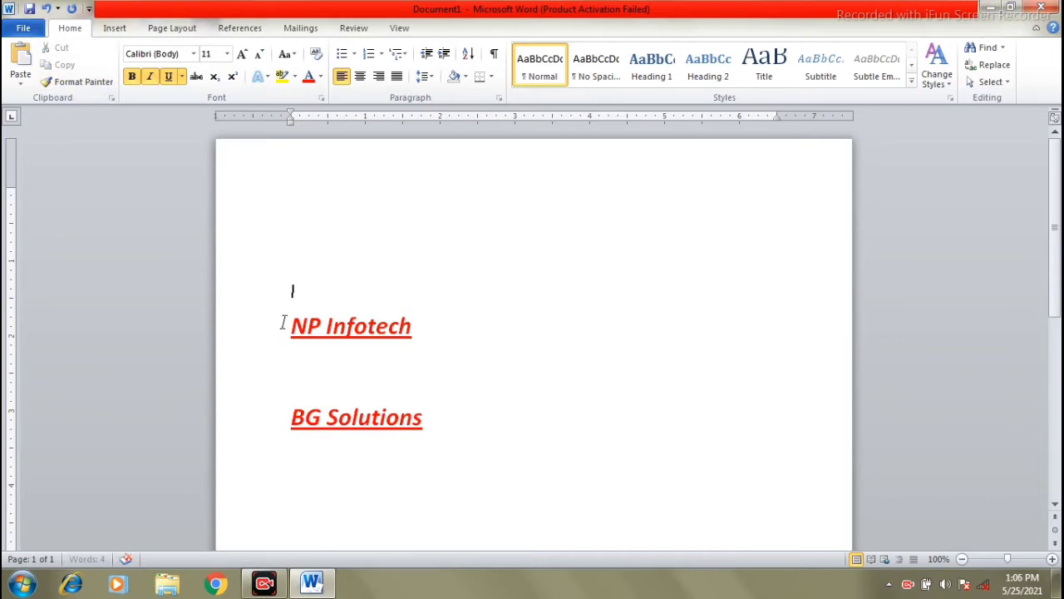
- Delete the NP Infotech and BG Solutions lines and place the cursor at the start of the page
left_click_drag(272, 316, 477, 468)
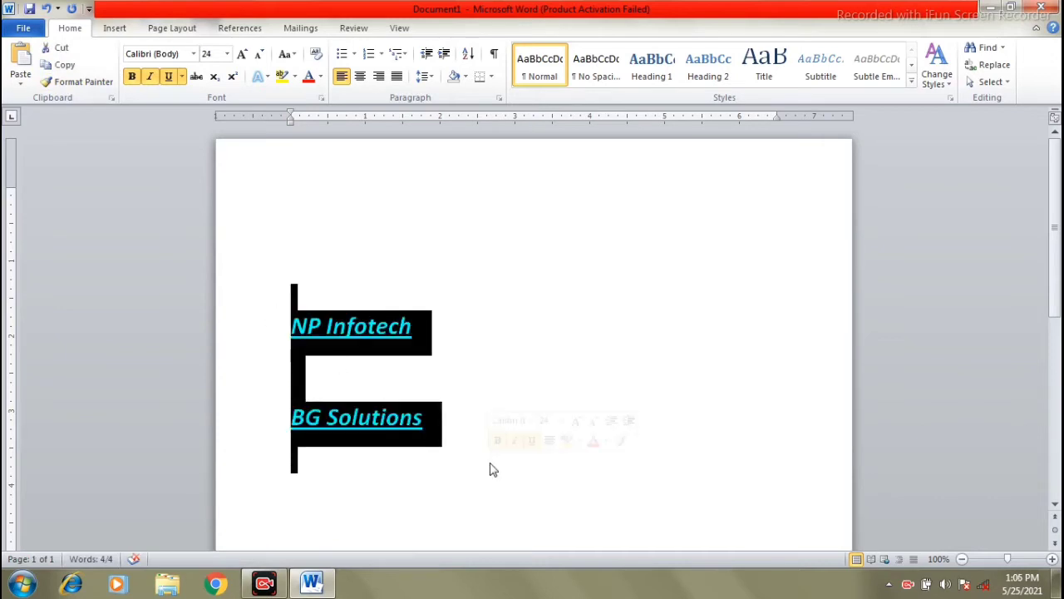
key("Delete")
left_click(426, 184)
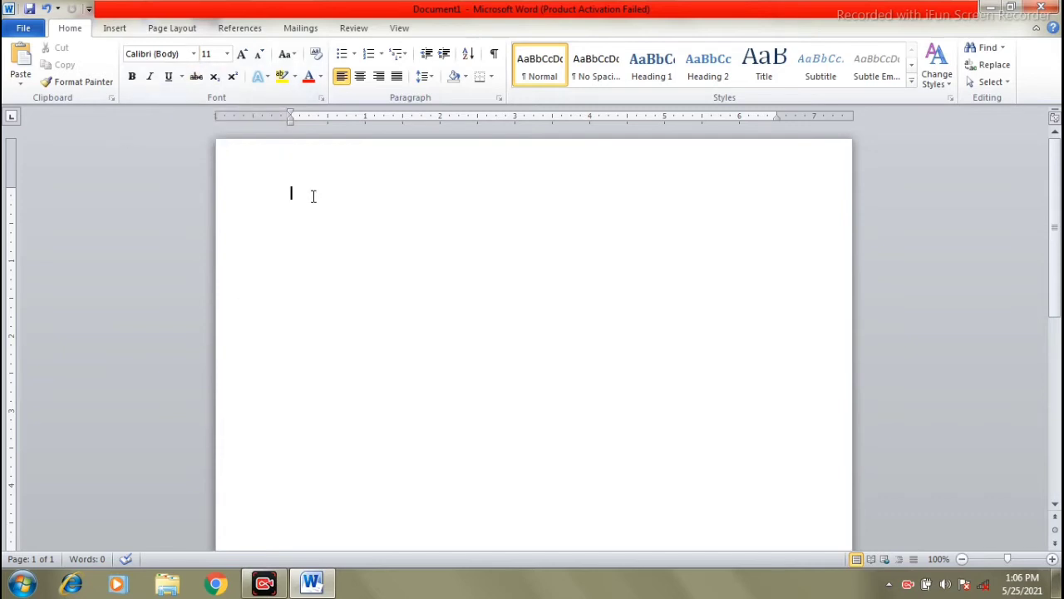
- Enter NP Infotech on the first line and enlarge all the document text to font size 26
type("NP Infotech")
key("ctrl+a")
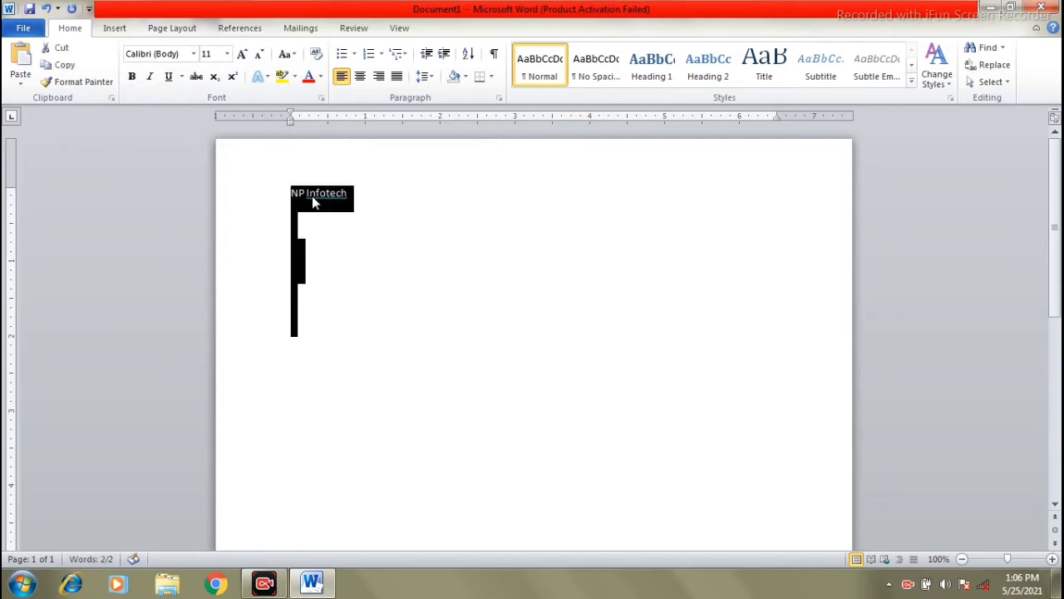
left_click(240, 57)
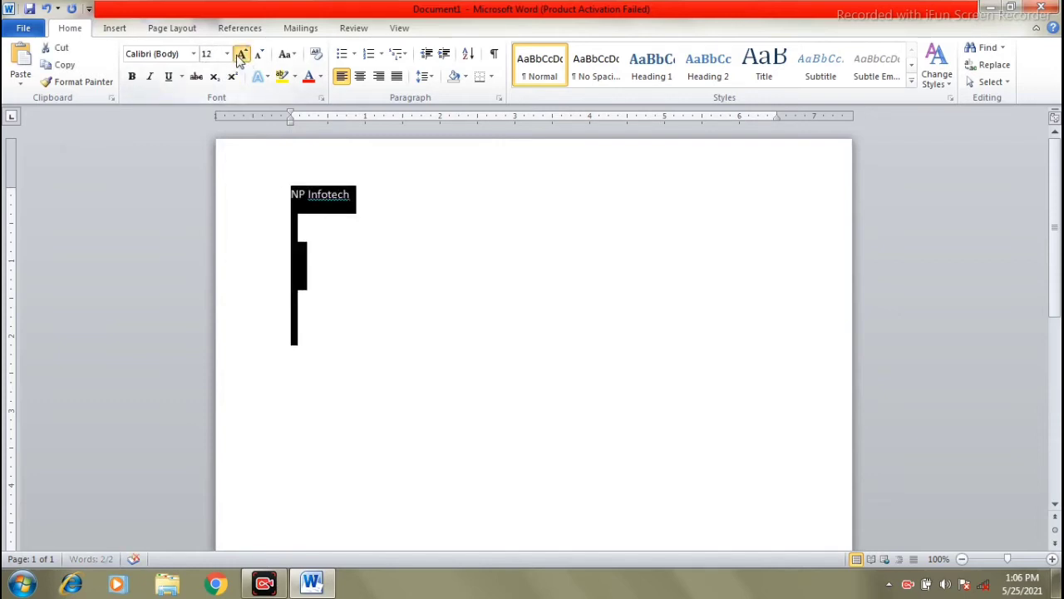
left_click(240, 57)
left_click(239, 57)
left_click(240, 57)
left_click(239, 56)
left_click(240, 56)
left_click(239, 56)
left_click(239, 57)
left_click(430, 201)
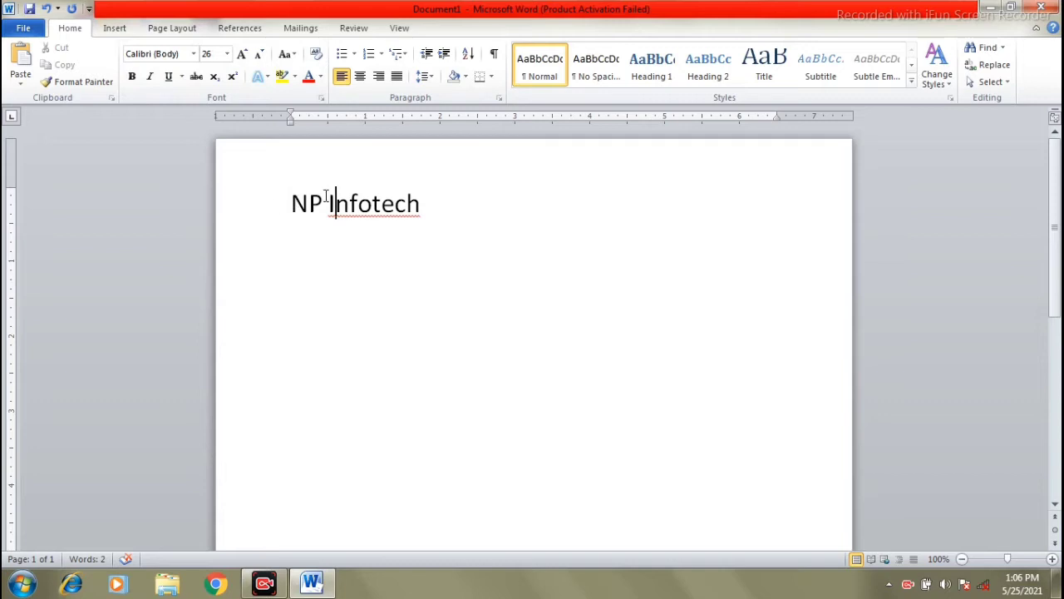
- Select the NP Infotech line and change its font to Annapurna
left_click(268, 208)
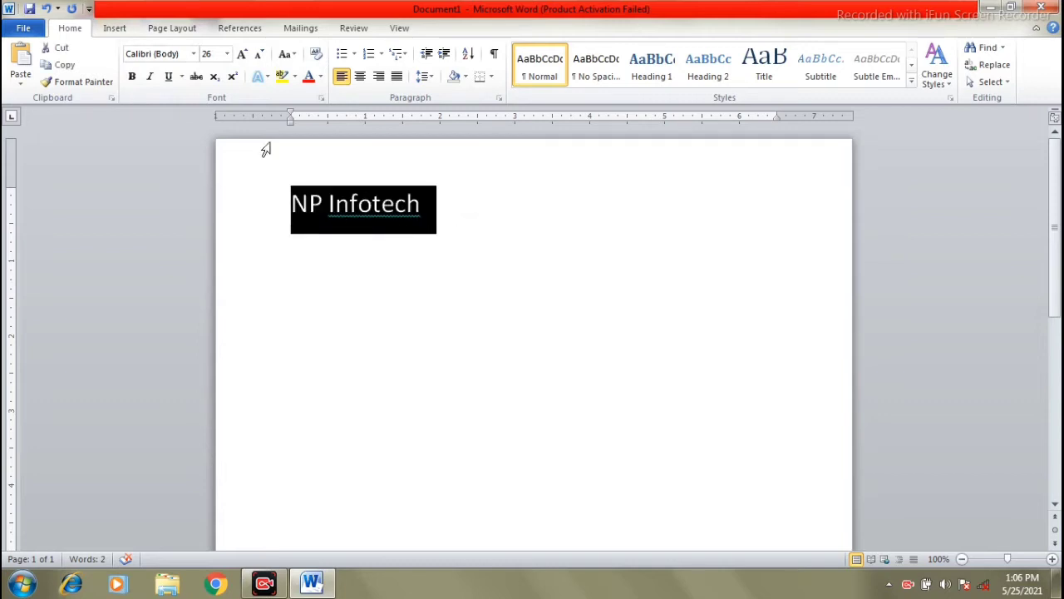
left_click(196, 54)
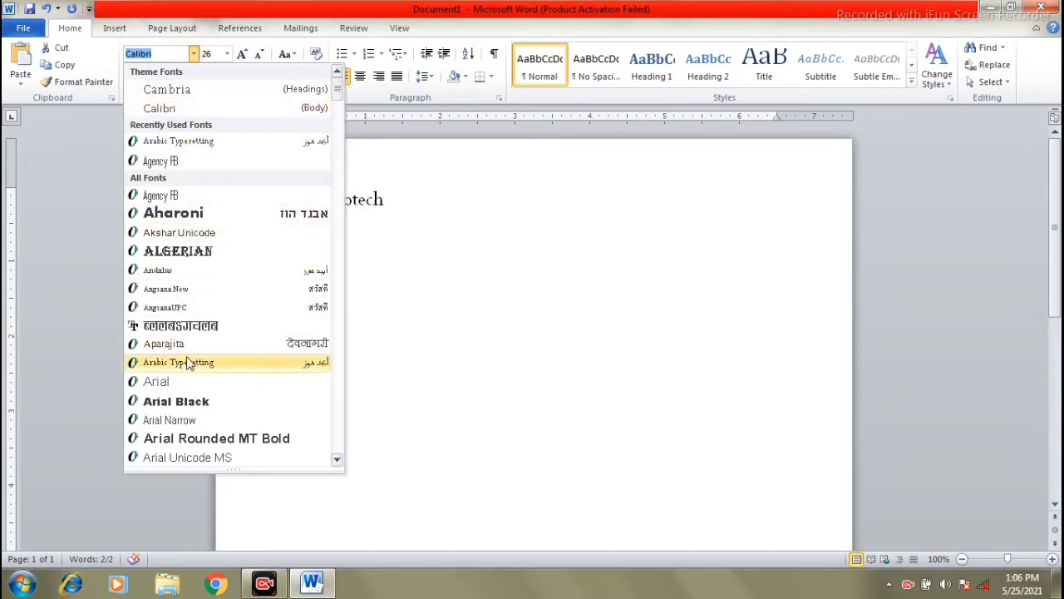
left_click(189, 330)
- Indent the NP Infotech line from its start until the text begins at the 4-inch mark
left_click(288, 200)
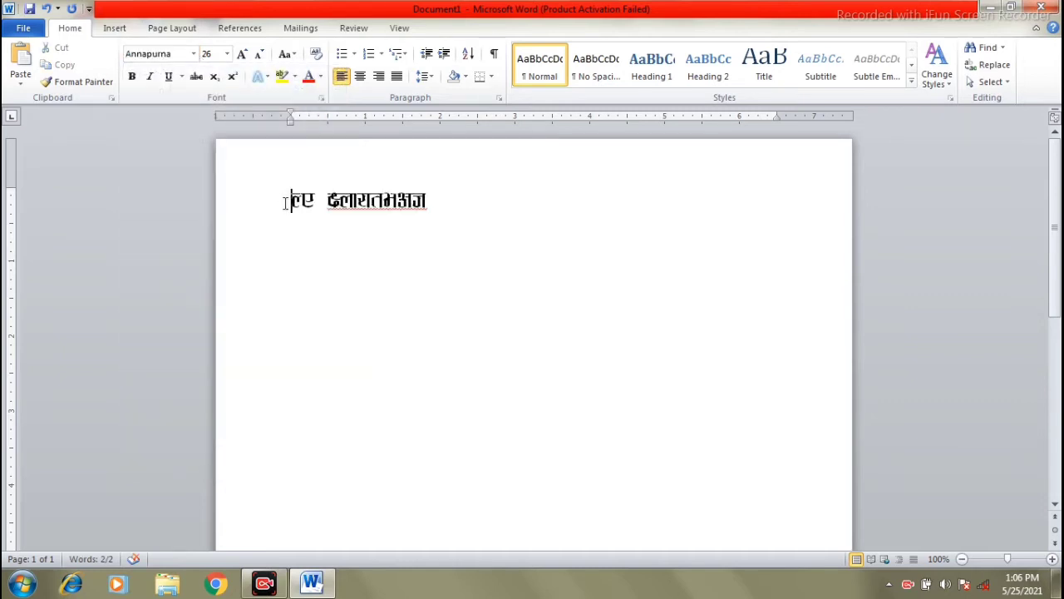
key("Tab")
key("Tab")
key("Tab")
key("Tab")
key("Tab")
key("Tab")
key("Tab")
key("Tab")
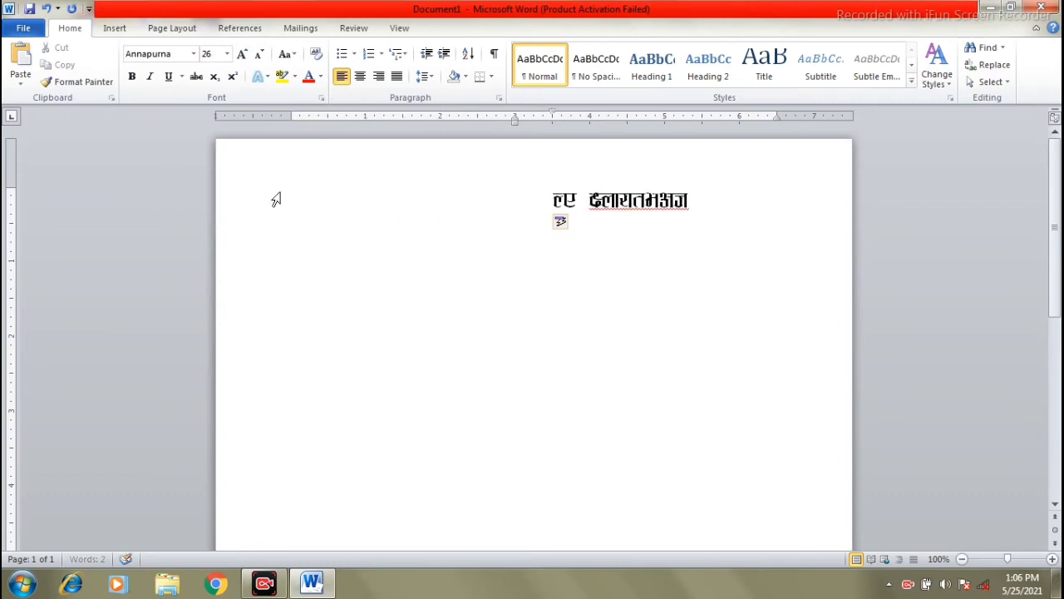
- Try to apply the Agency FB font with the cursor at the start of the unselected line
left_click(193, 54)
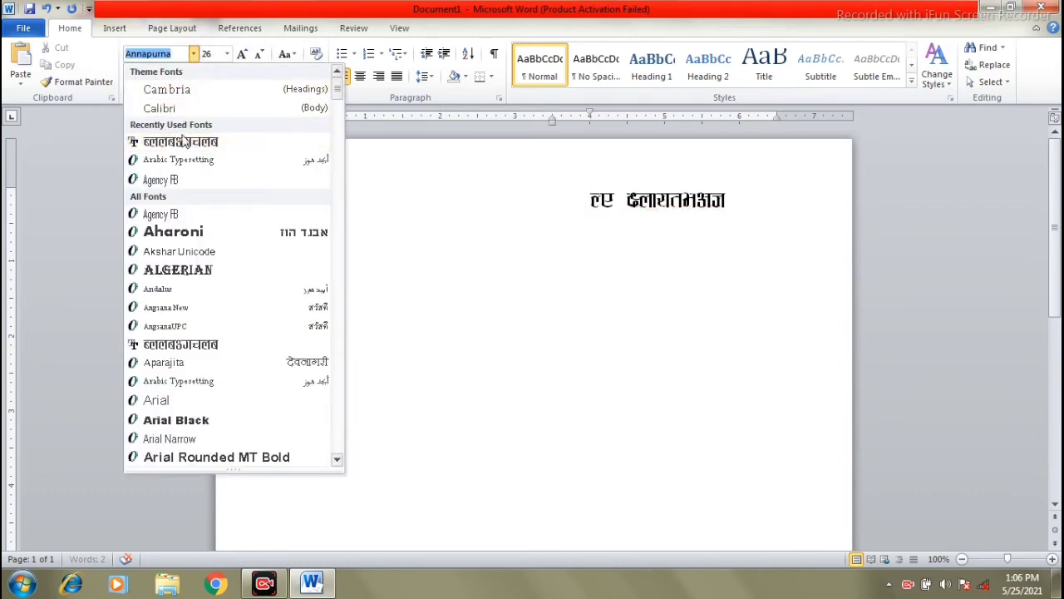
left_click(162, 215)
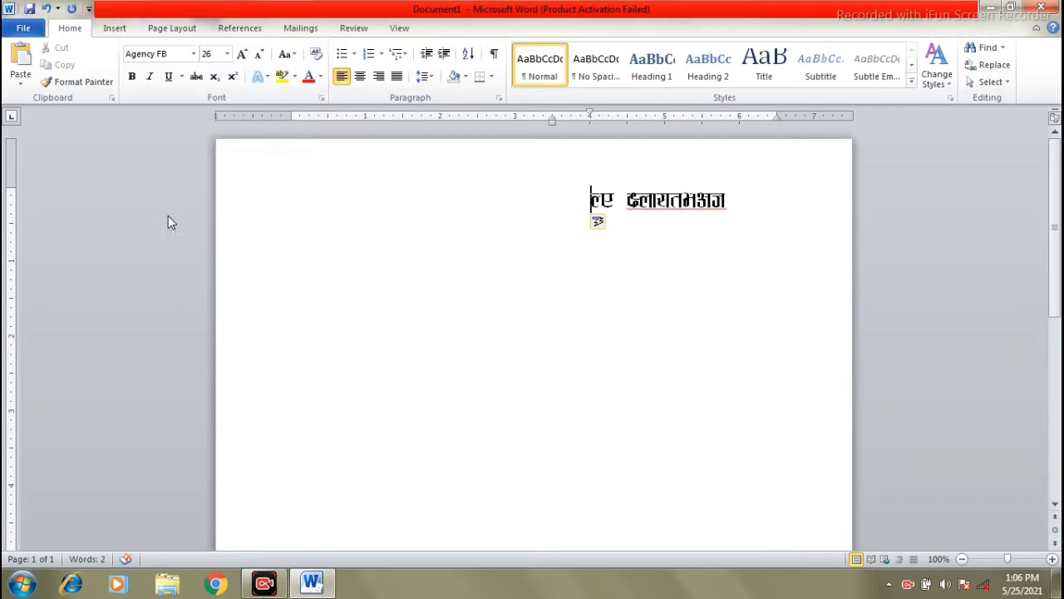
left_click(193, 54)
left_click(739, 190)
- Select the whole text line and change its font to Algerian, followed by Annapurna
left_click_drag(739, 197, 590, 199)
left_click(193, 55)
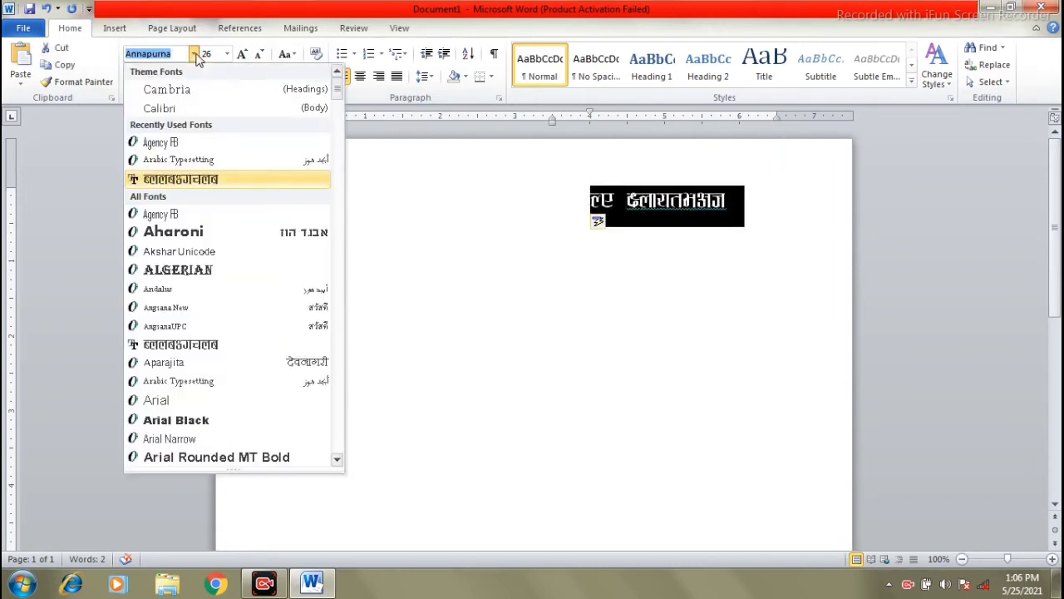
left_click(285, 271)
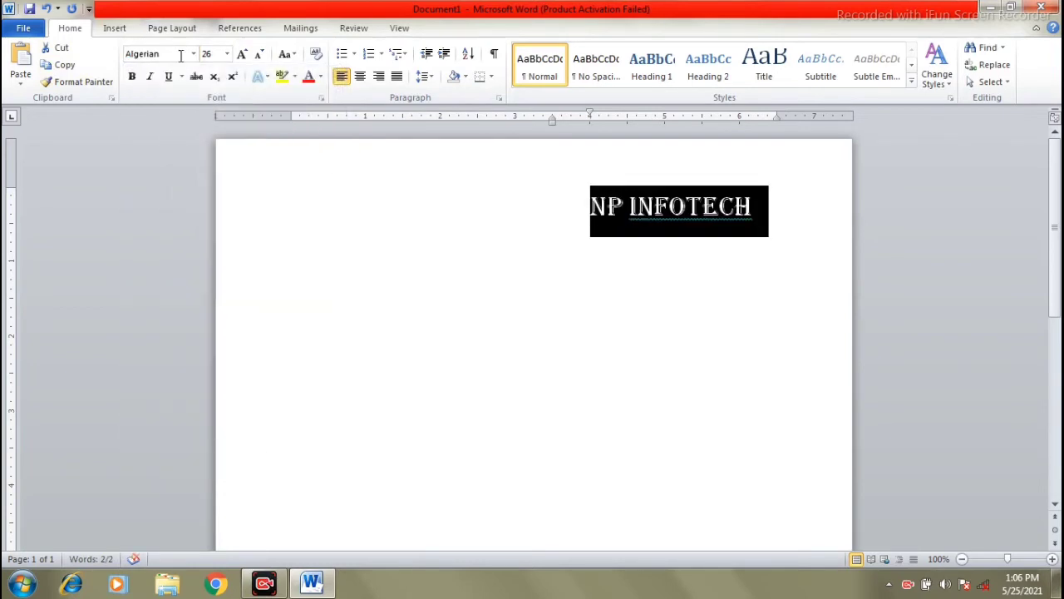
left_click(193, 54)
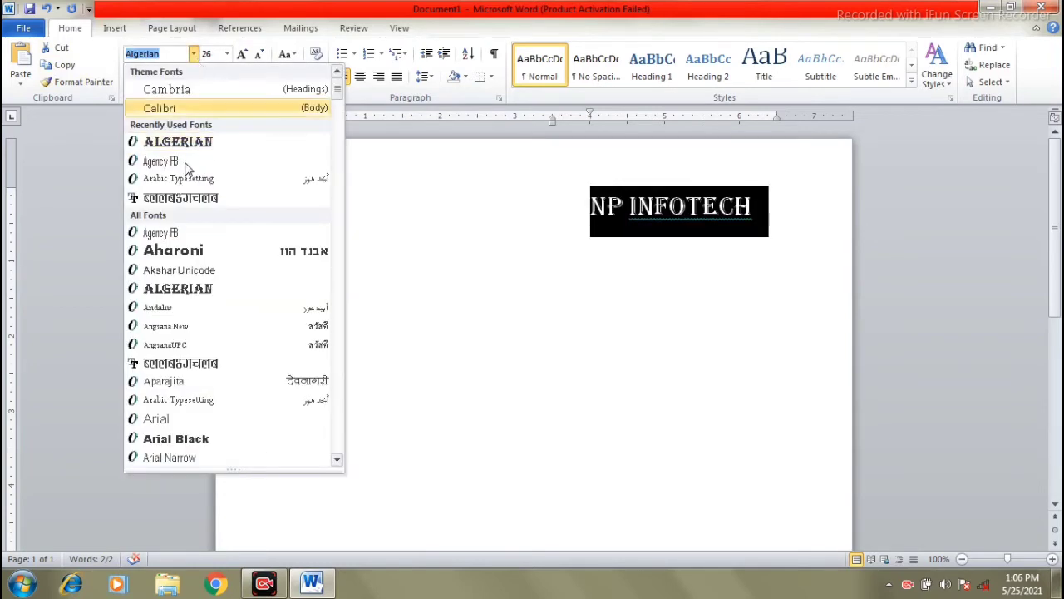
left_click(178, 363)
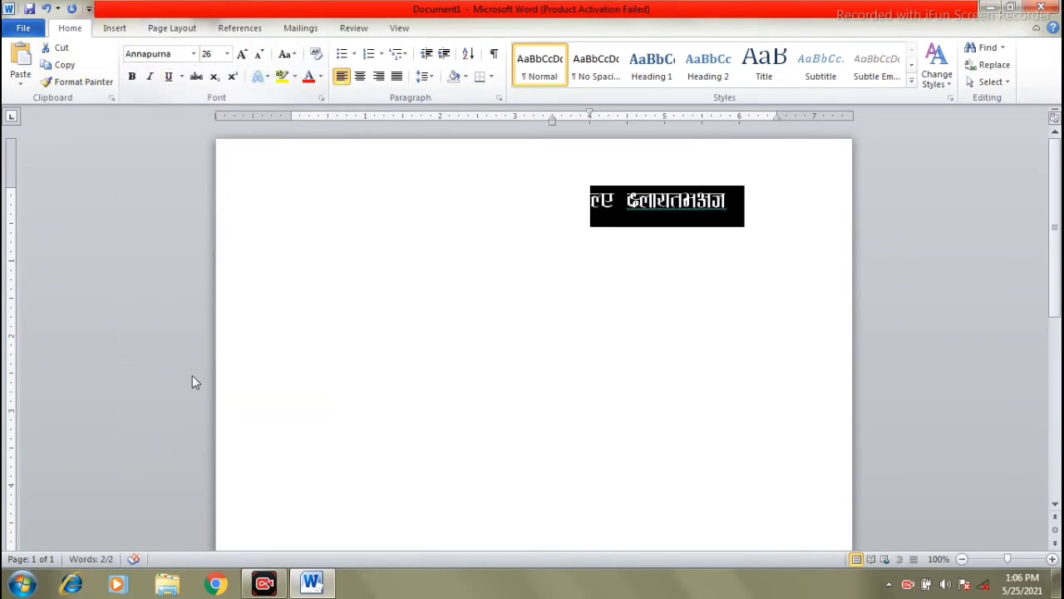
- Change the selected line's font to Arabic Typesetting, followed by Arial Black
left_click(193, 53)
left_click(178, 400)
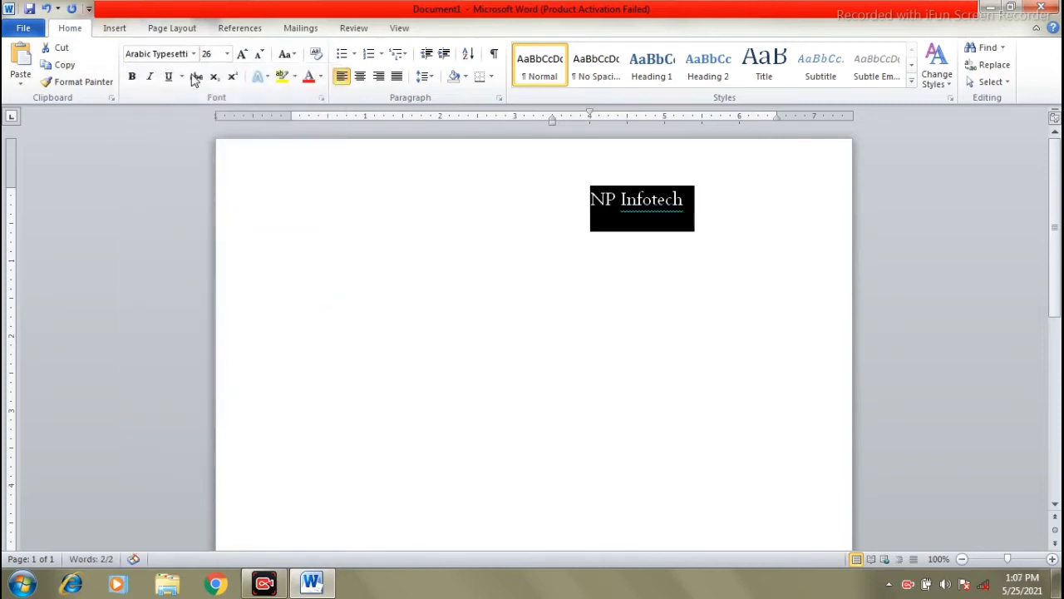
left_click(193, 53)
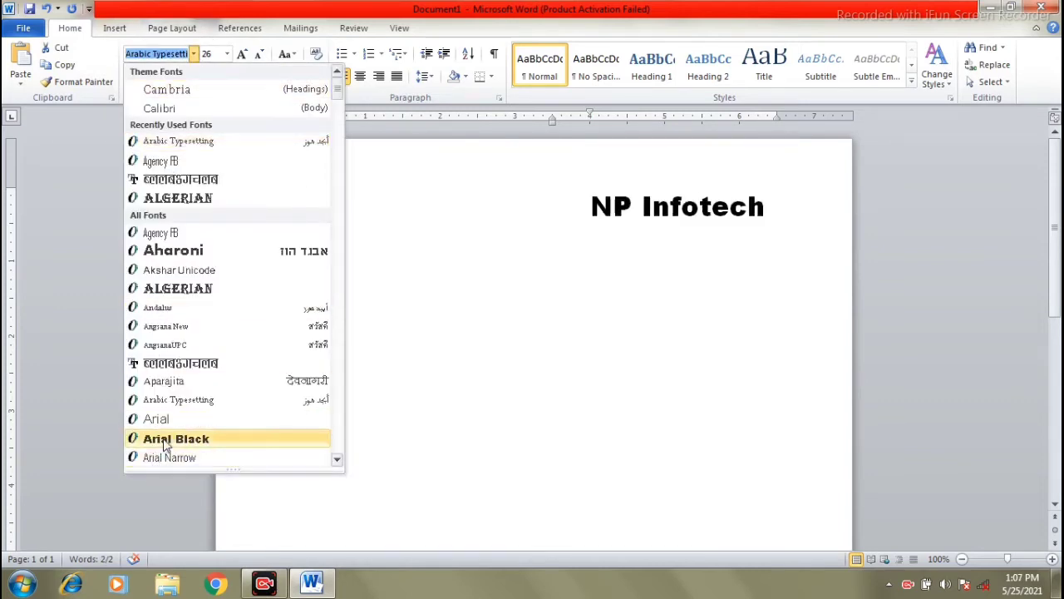
left_click(175, 438)
- Browse further through the available fonts and apply Britannic Bold to the selected NP Infotech text
left_click(193, 54)
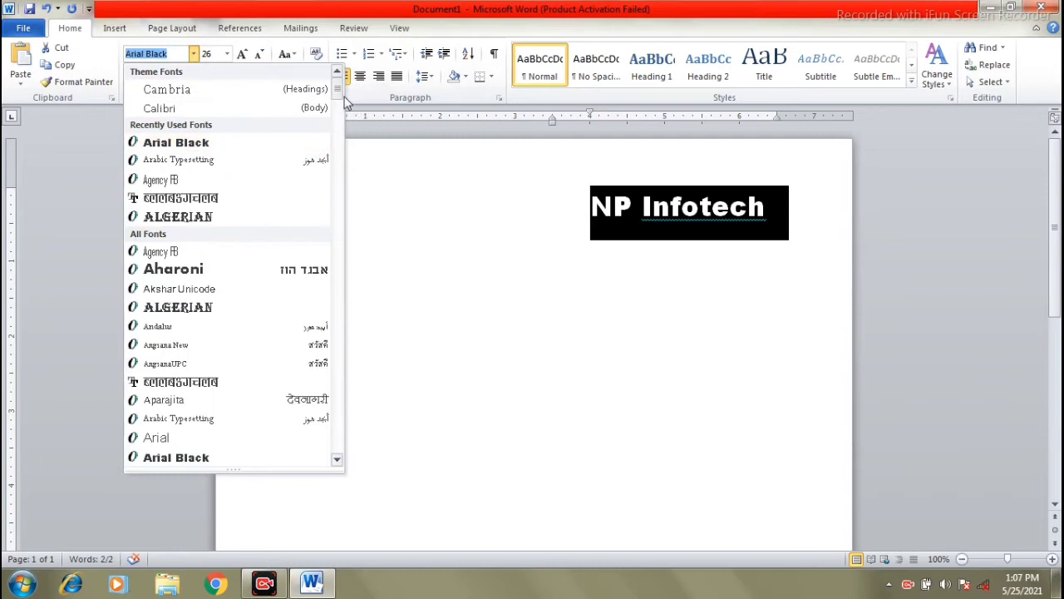
left_click_drag(338, 89, 339, 161)
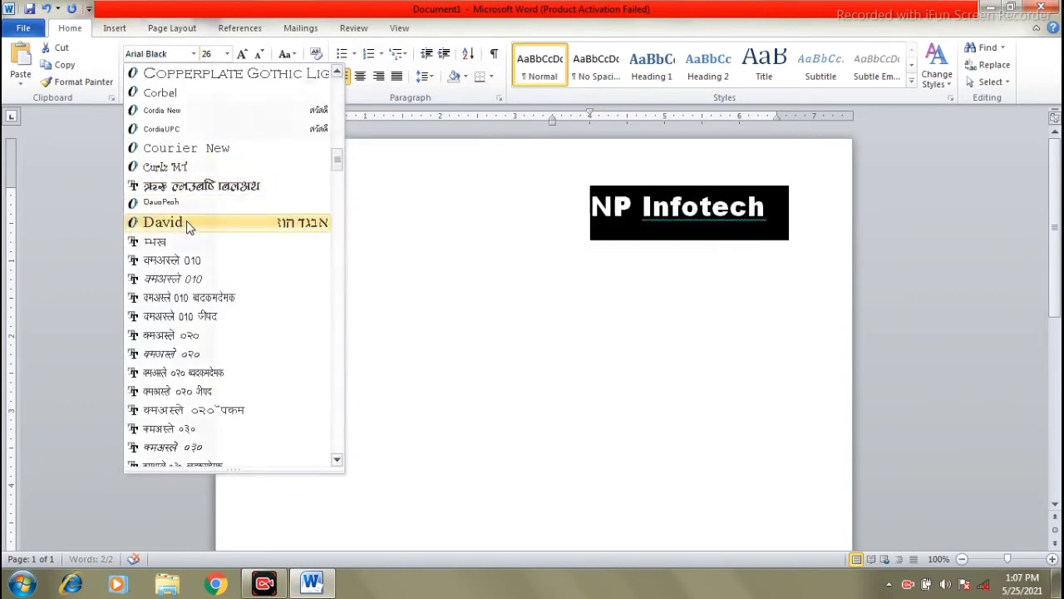
key("Escape")
left_click(193, 53)
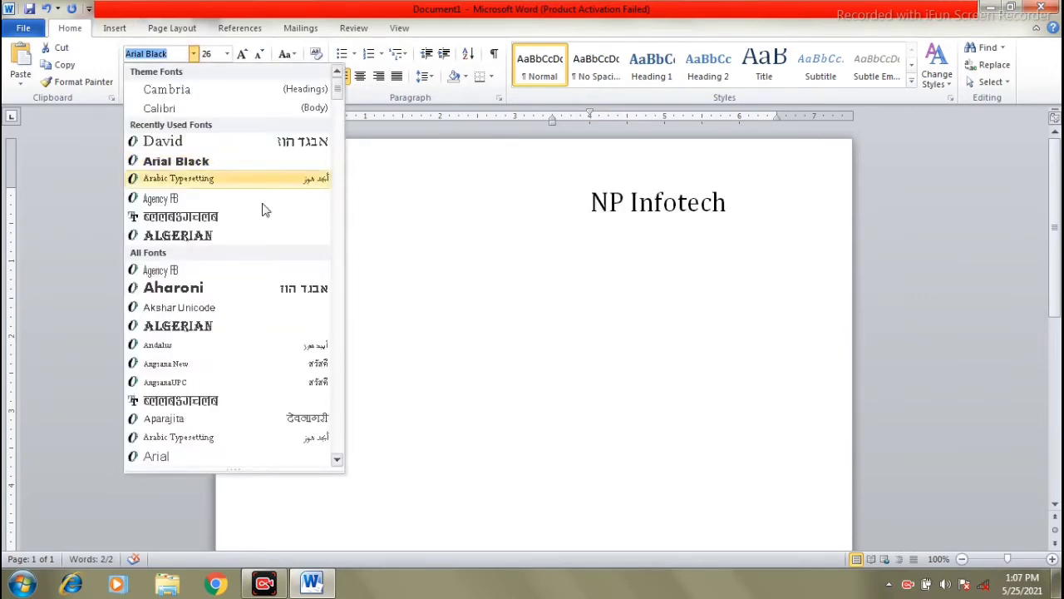
left_click_drag(341, 108, 340, 137)
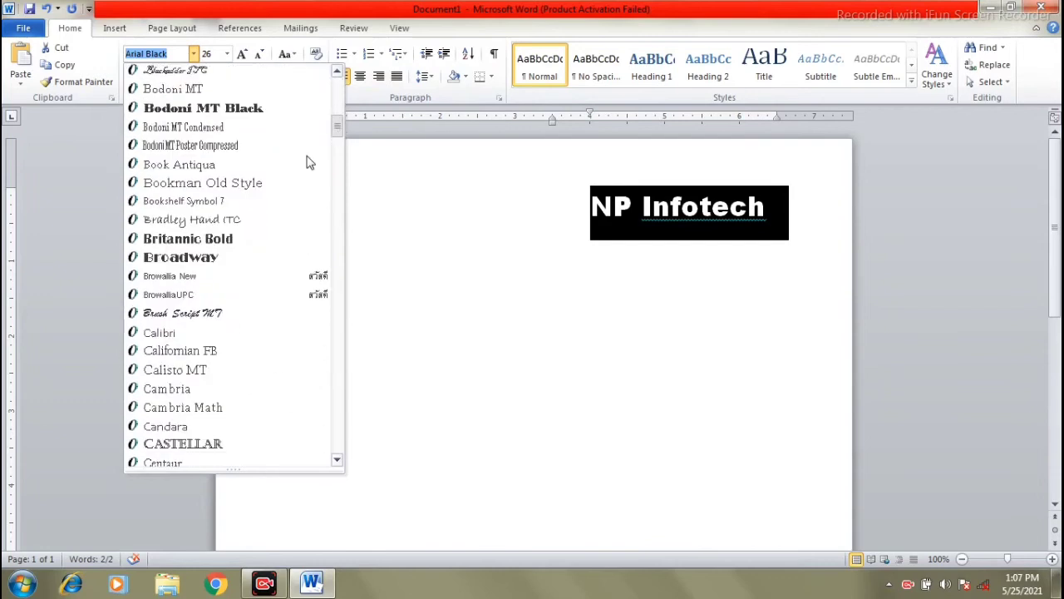
left_click(188, 240)
- Change the NP Infotech text to the Lucida Console font and clear the selection
left_click(192, 54)
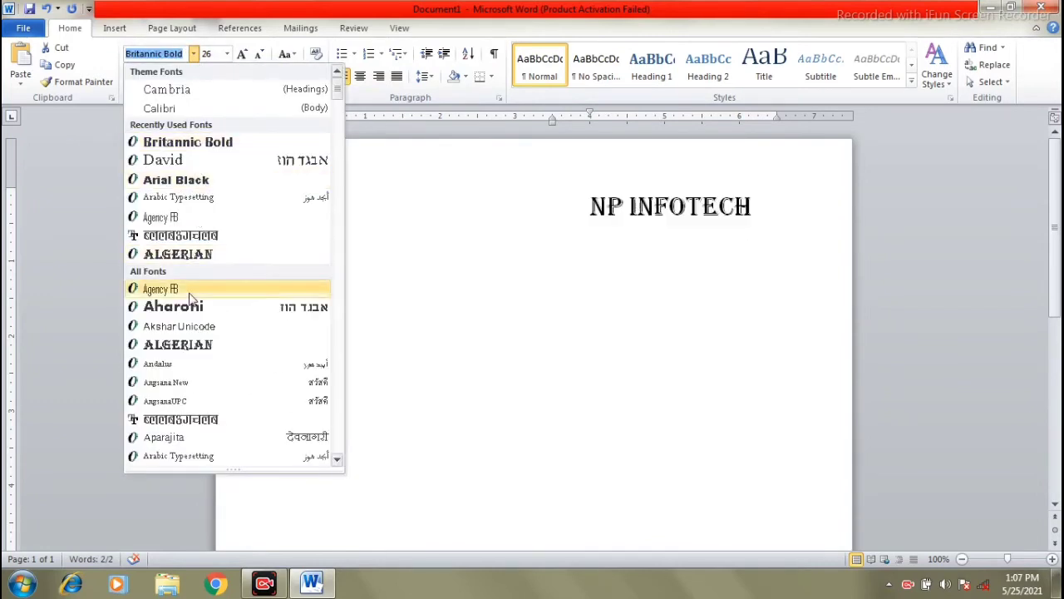
left_click_drag(339, 99, 334, 315)
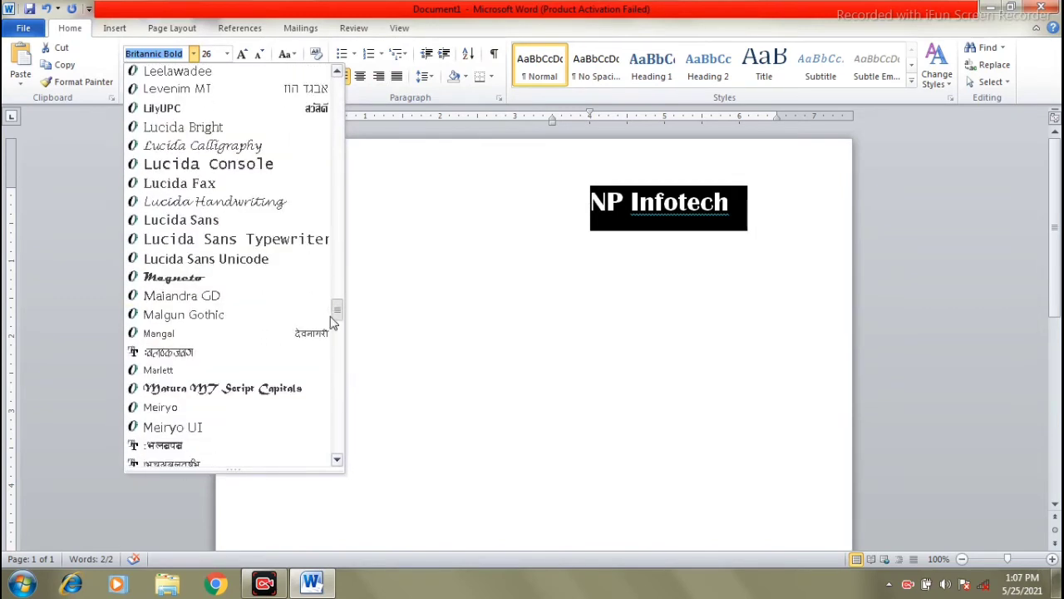
left_click(208, 165)
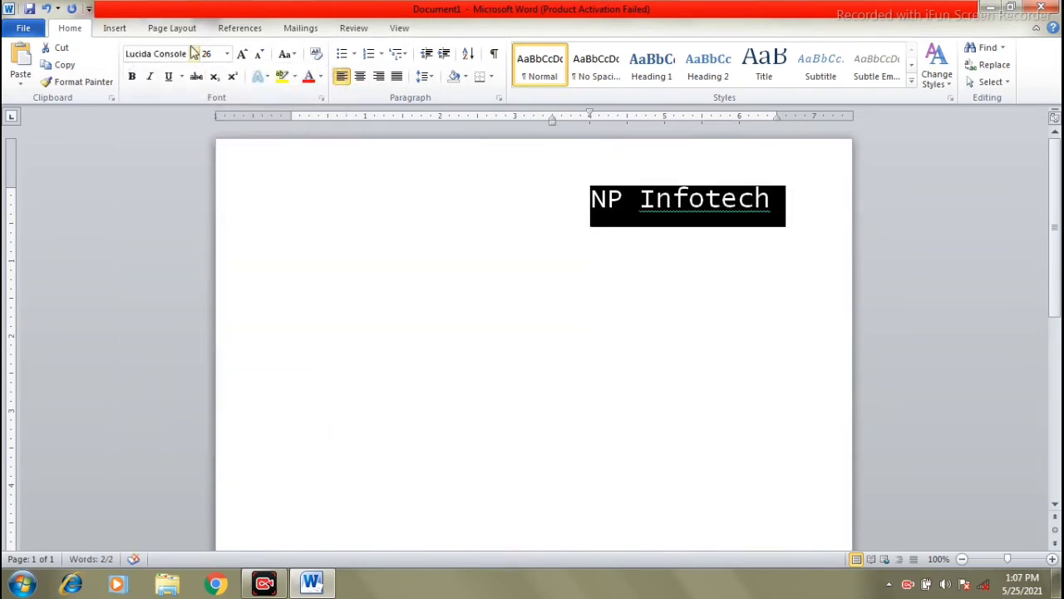
left_click(740, 233)
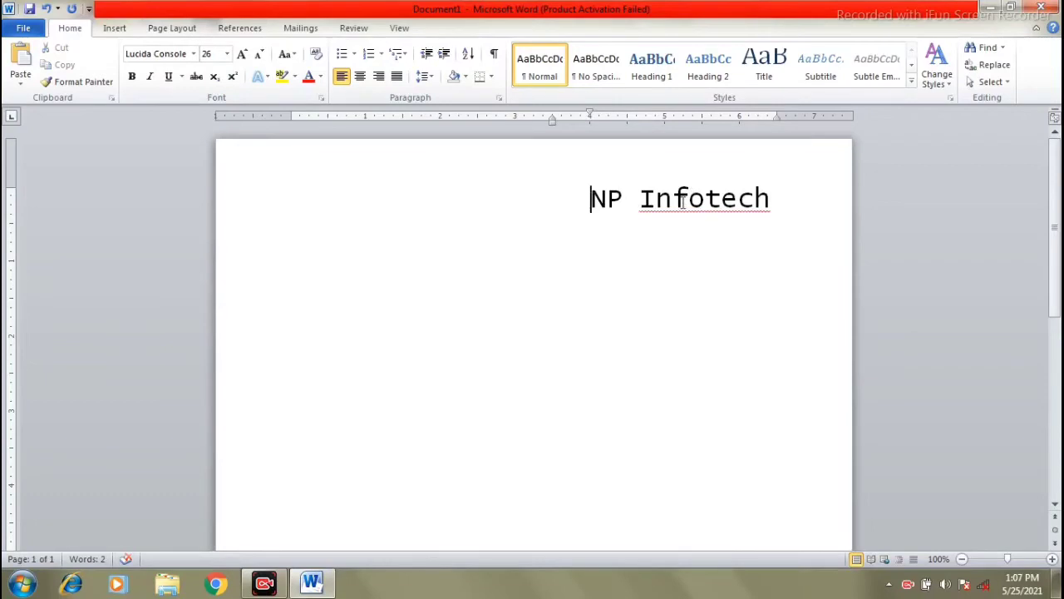
left_click(584, 205)
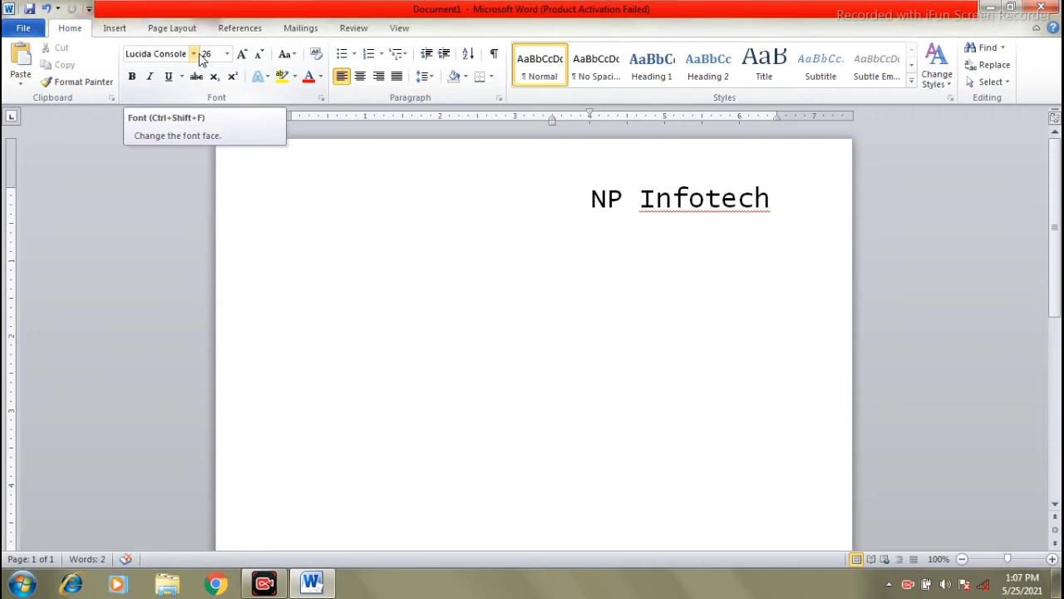
left_click(563, 225)
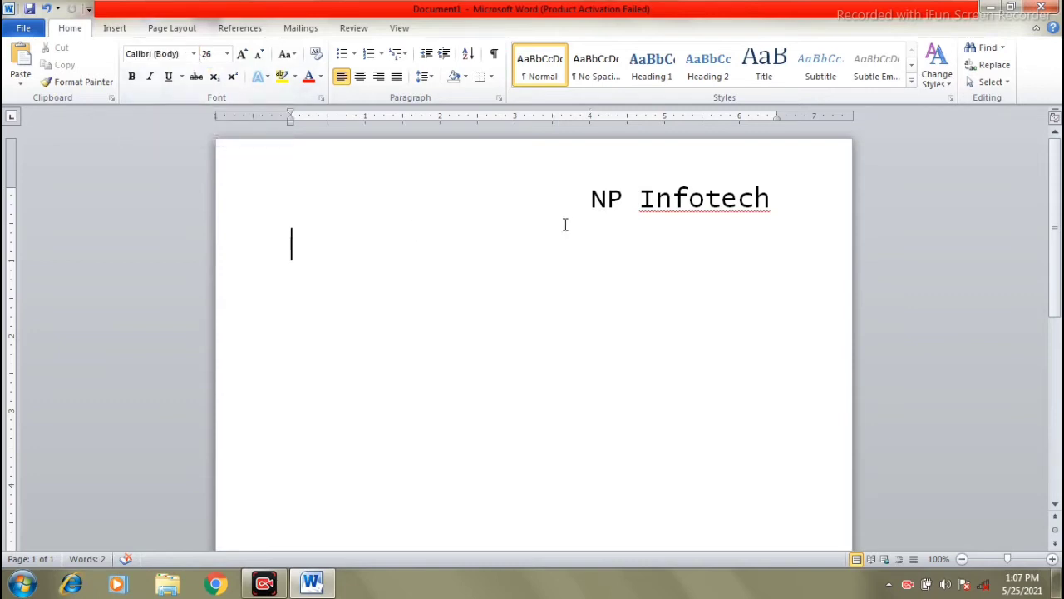
left_click(544, 205)
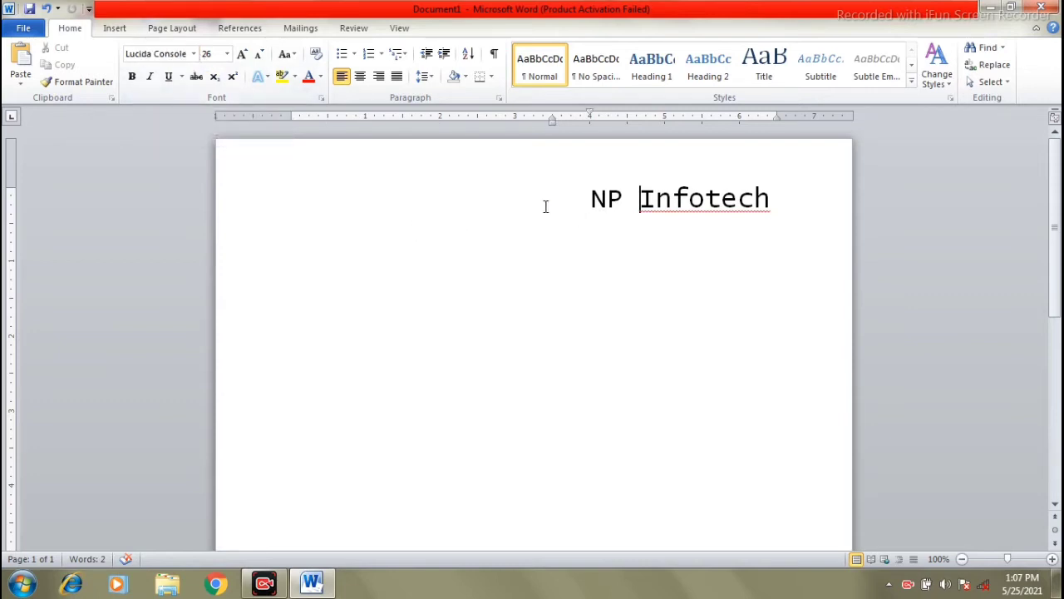
left_click(227, 54)
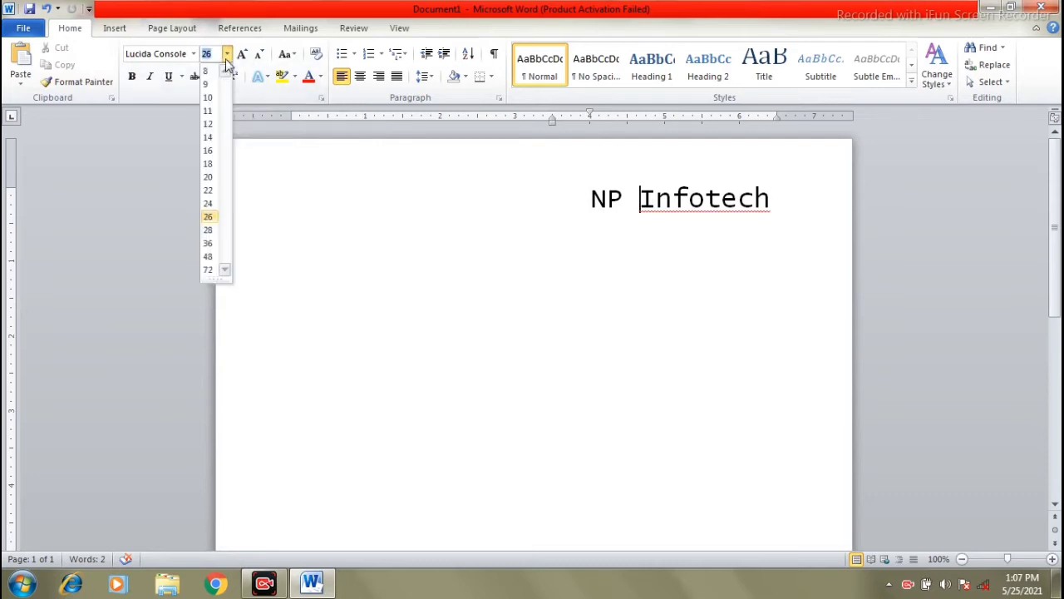
left_click(308, 183)
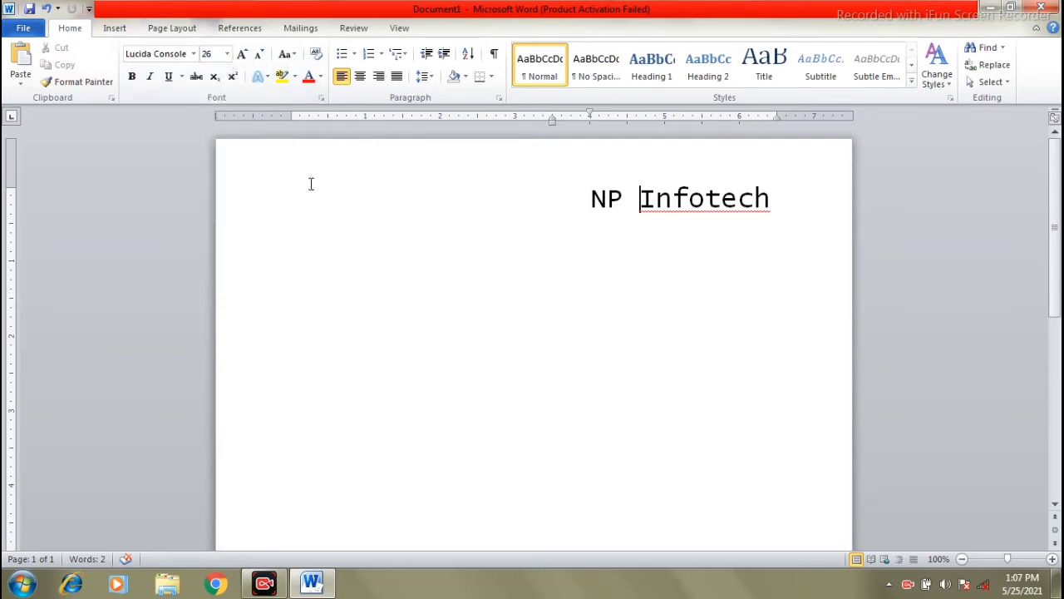
- Select the NP Infotech line and set its font size to 26
left_click_drag(572, 203, 646, 204)
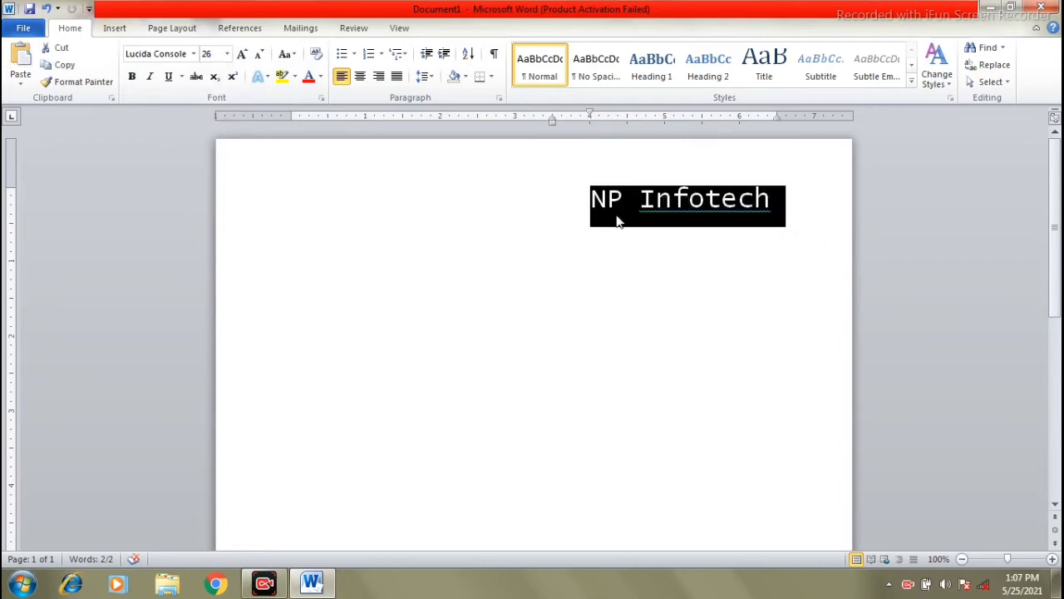
left_click(227, 55)
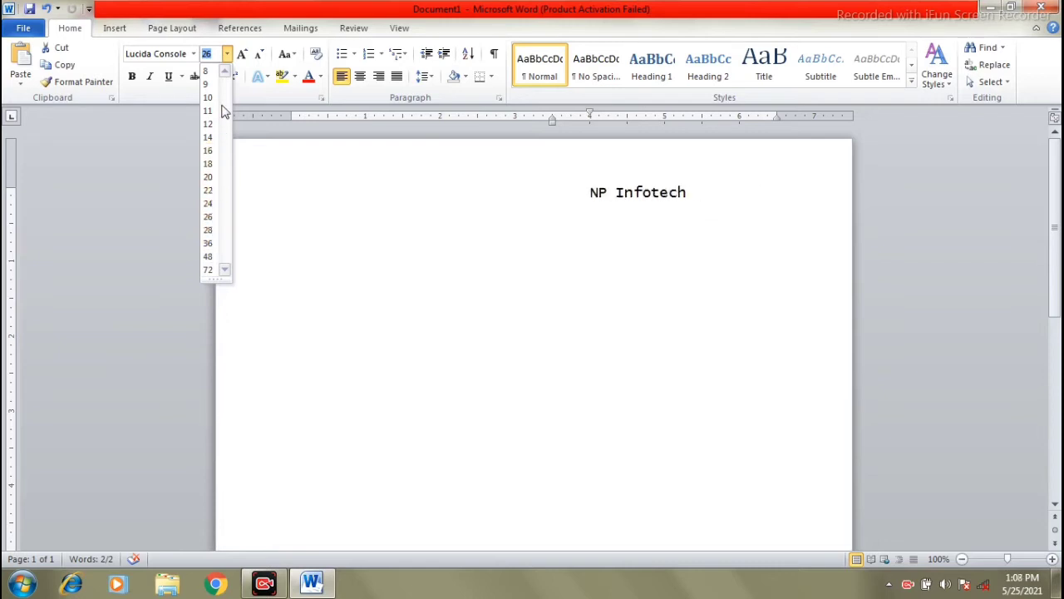
left_click(208, 216)
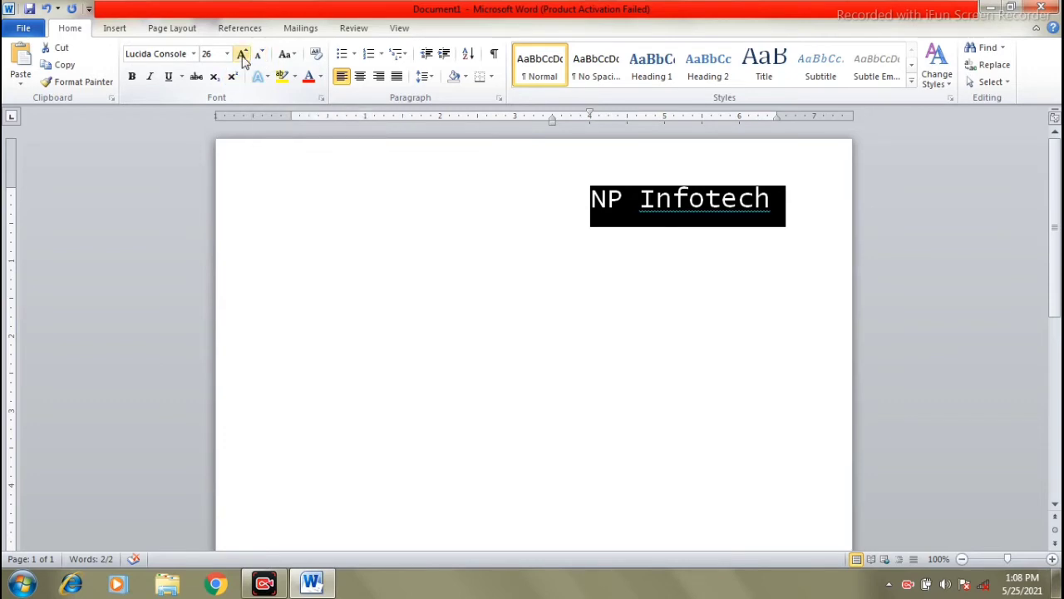
- Reselect the NP Infotech line and grow its font step by step to size 100
left_click(394, 290)
left_click(798, 207)
left_click_drag(798, 207, 587, 175)
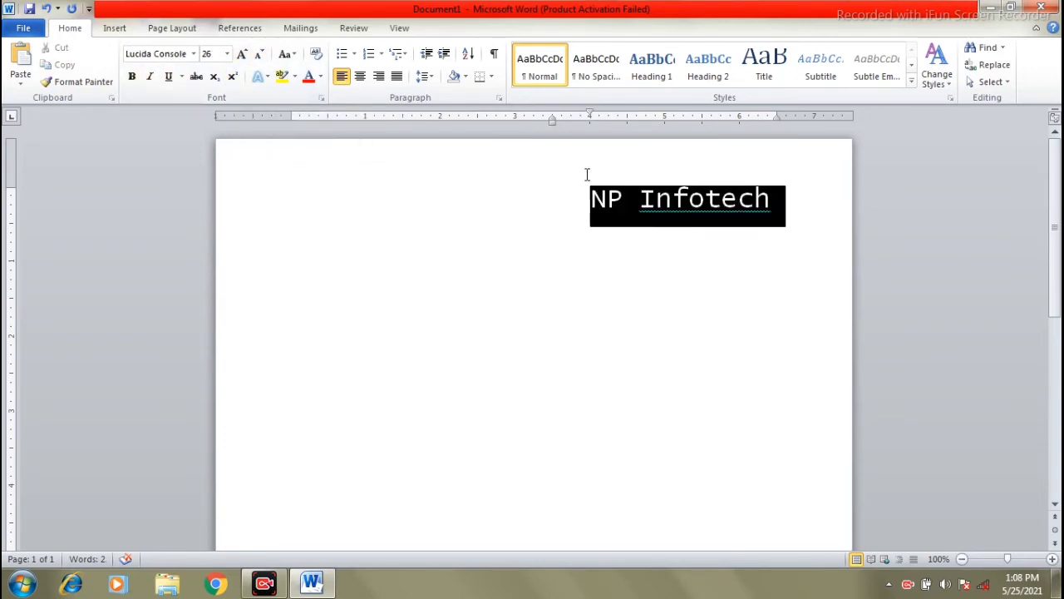
left_click(242, 55)
left_click(241, 54)
left_click(241, 55)
left_click(241, 55)
left_click(241, 54)
left_click(241, 54)
left_click(241, 55)
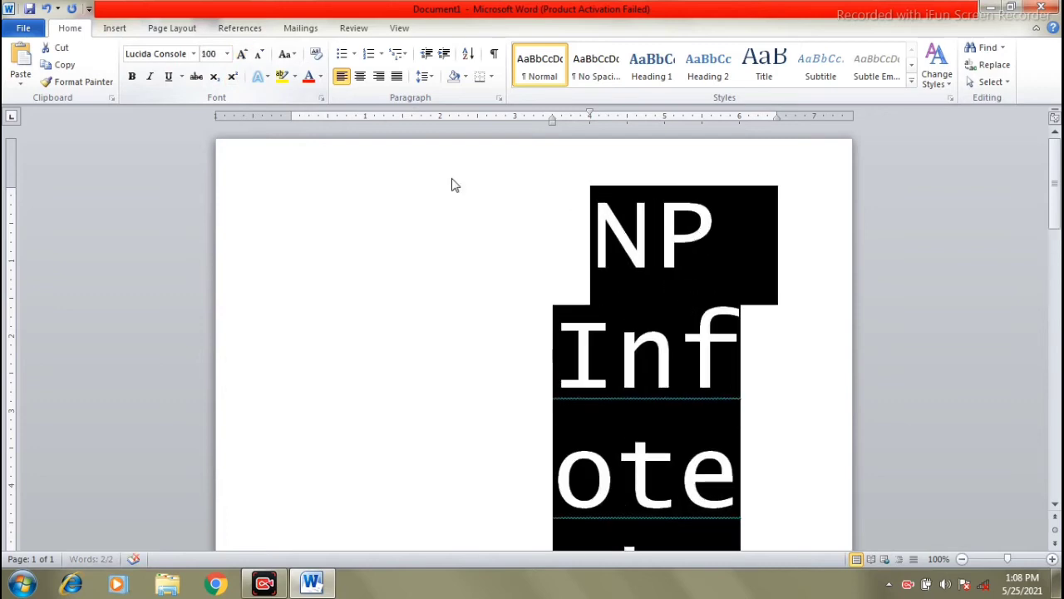
- Move the left indent of the enlarged NP Infotech paragraph to about half an inch outside the left margin
scroll(505, 298, "down", 3)
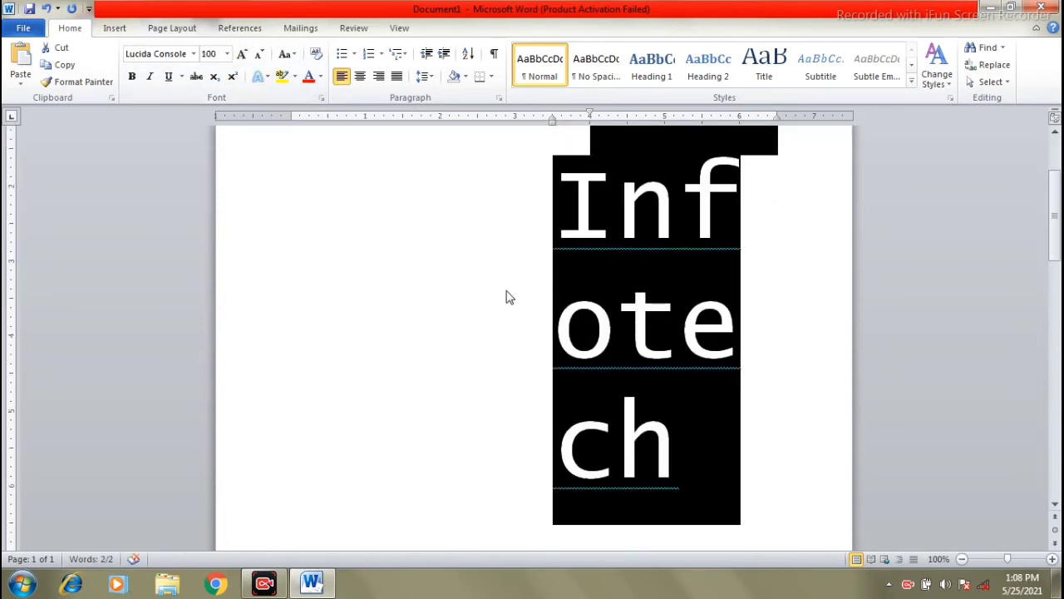
left_click(509, 297)
scroll(608, 347, "up", 3)
scroll(607, 346, "down", 4)
scroll(608, 346, "up", 2)
left_click_drag(760, 538, 555, 218)
left_click(555, 130)
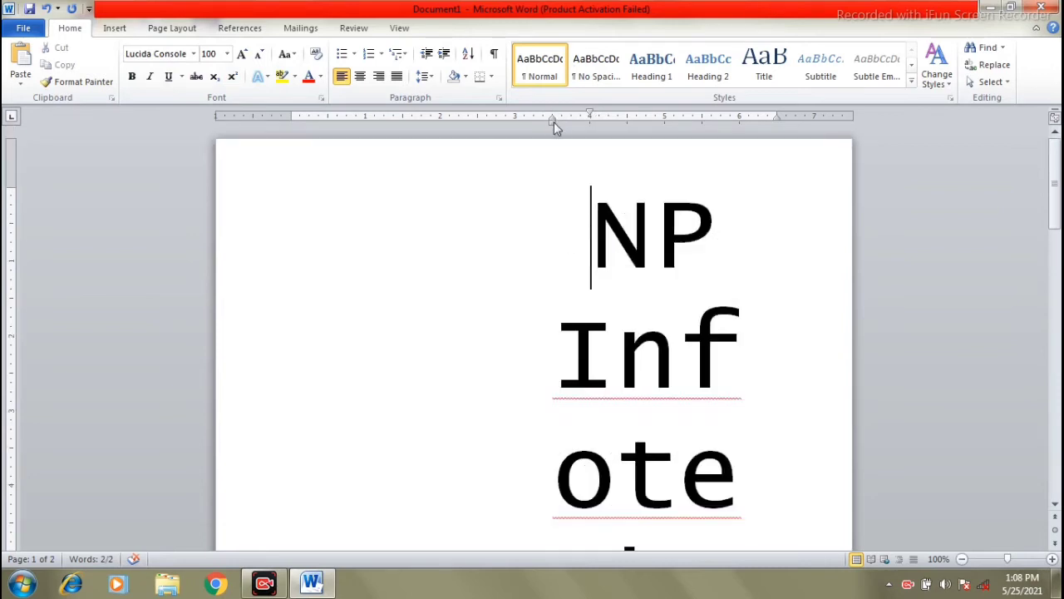
left_click_drag(554, 122, 253, 119)
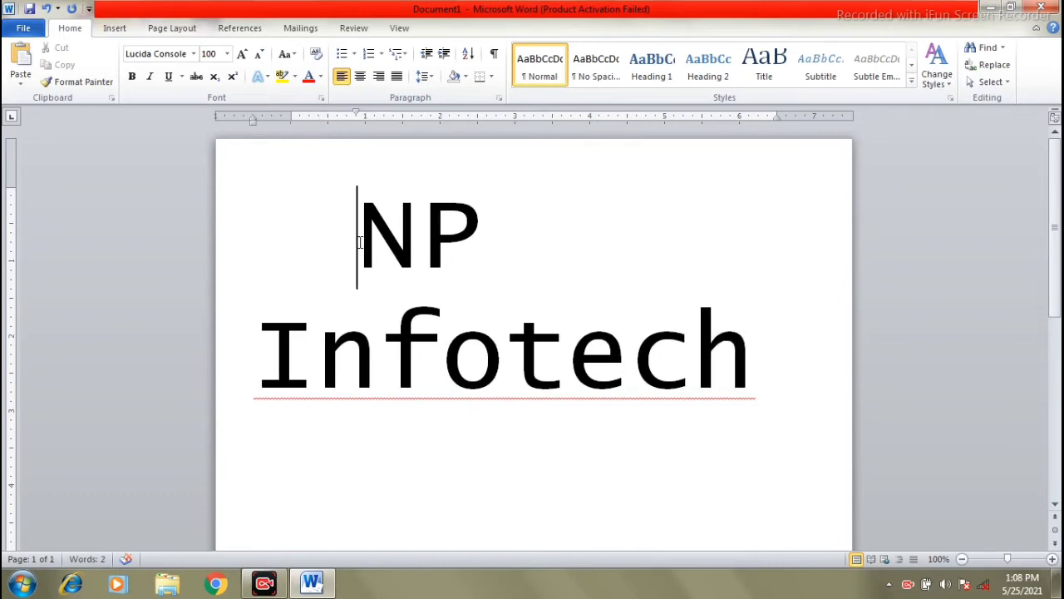
- Select all of the enlarged NP Infotech text and shrink its font step by step to size 26
left_click_drag(359, 242, 836, 391)
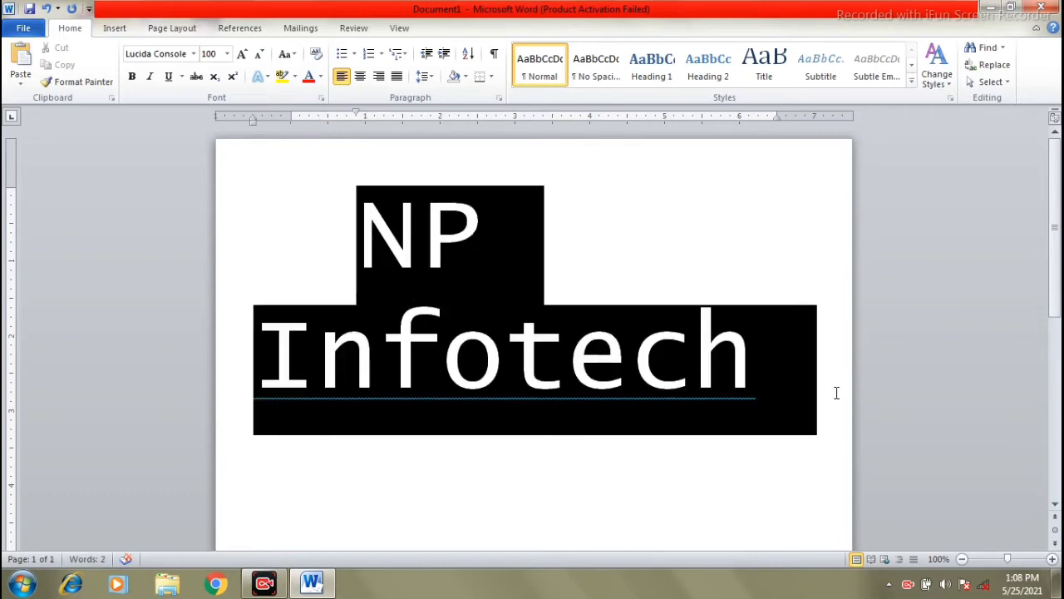
left_click(258, 55)
left_click(258, 55)
left_click(258, 55)
left_click(258, 55)
left_click(259, 55)
left_click(259, 55)
left_click(259, 55)
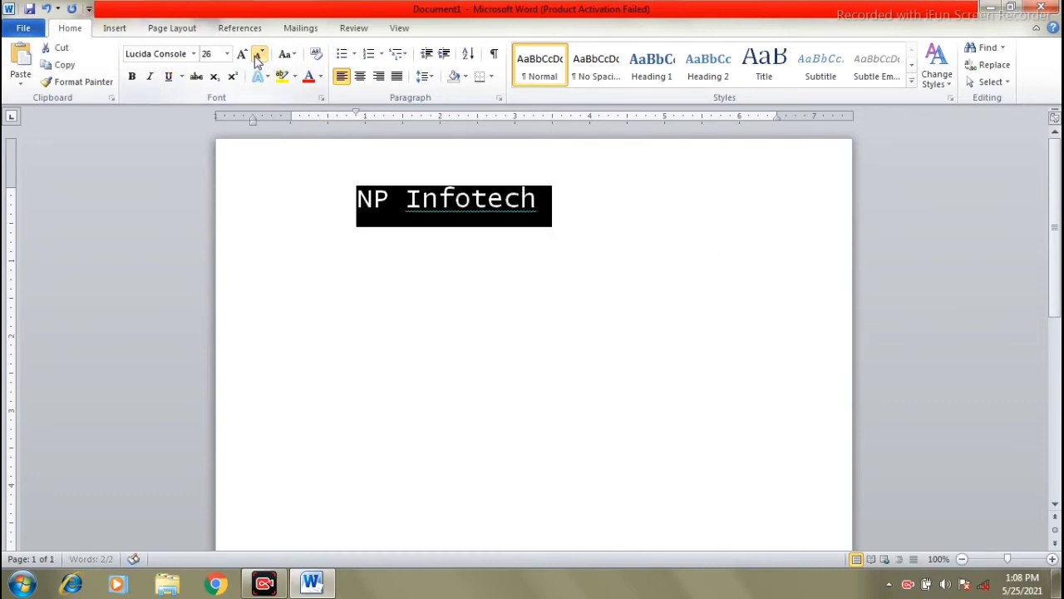
- Shrink the selected NP Infotech text to size 22 and grow it step by step to size 72
left_click(259, 55)
left_click(258, 55)
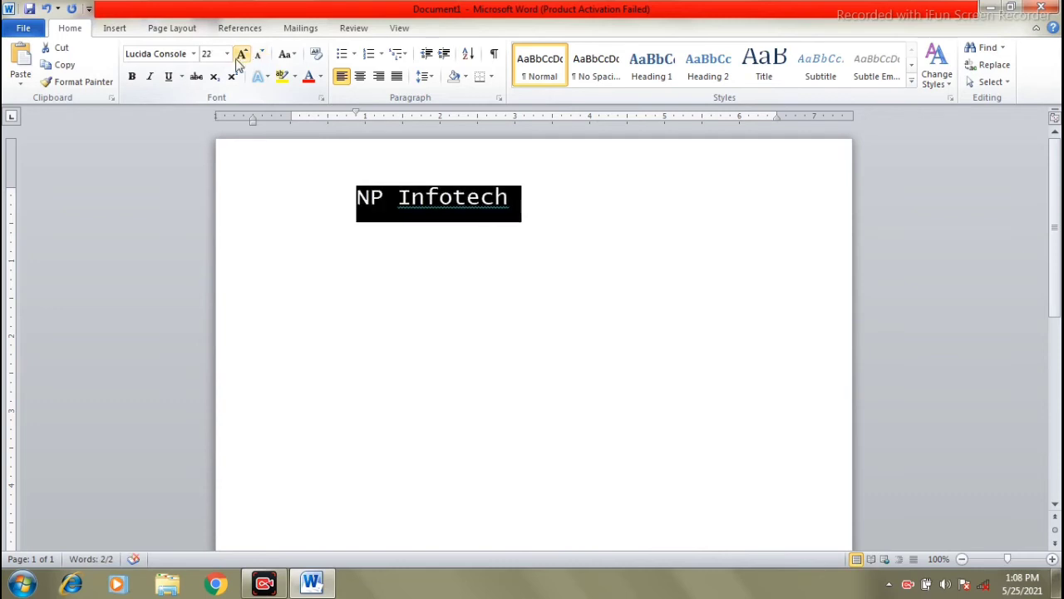
left_click(238, 58)
left_click(237, 59)
left_click(237, 58)
left_click(237, 59)
left_click(238, 58)
left_click(237, 58)
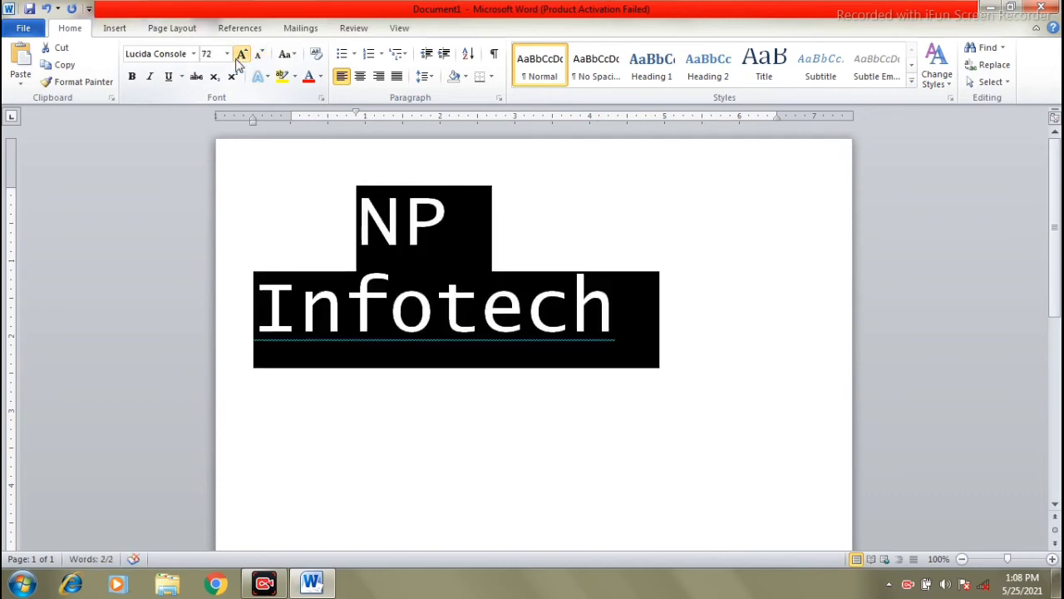
- Shrink the NP Infotech text step by step to size 26 and grow it to size 36
left_click(259, 55)
left_click(259, 55)
left_click(258, 55)
left_click(258, 55)
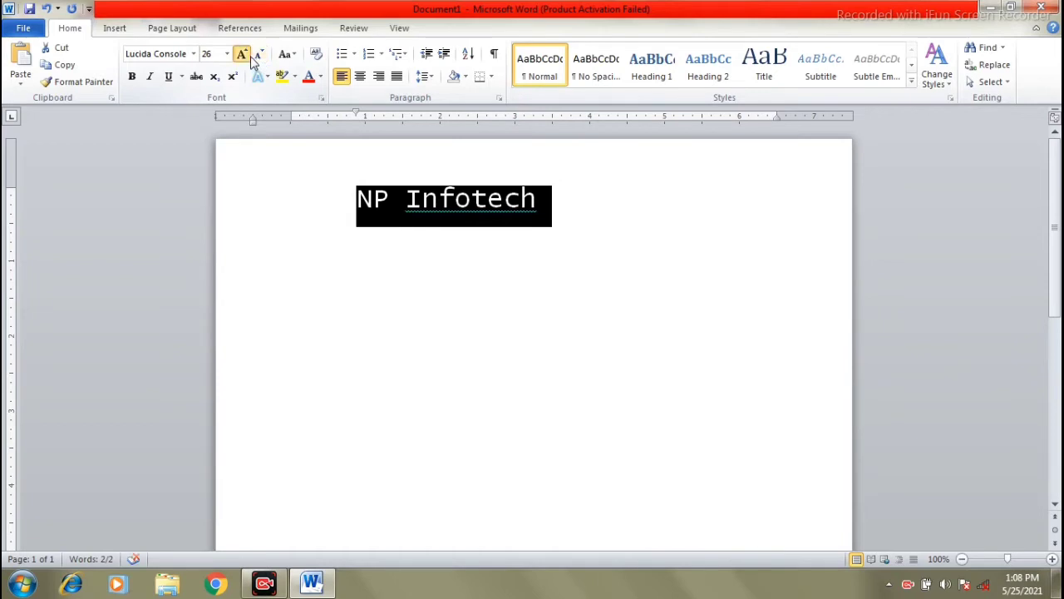
left_click(248, 55)
left_click(248, 55)
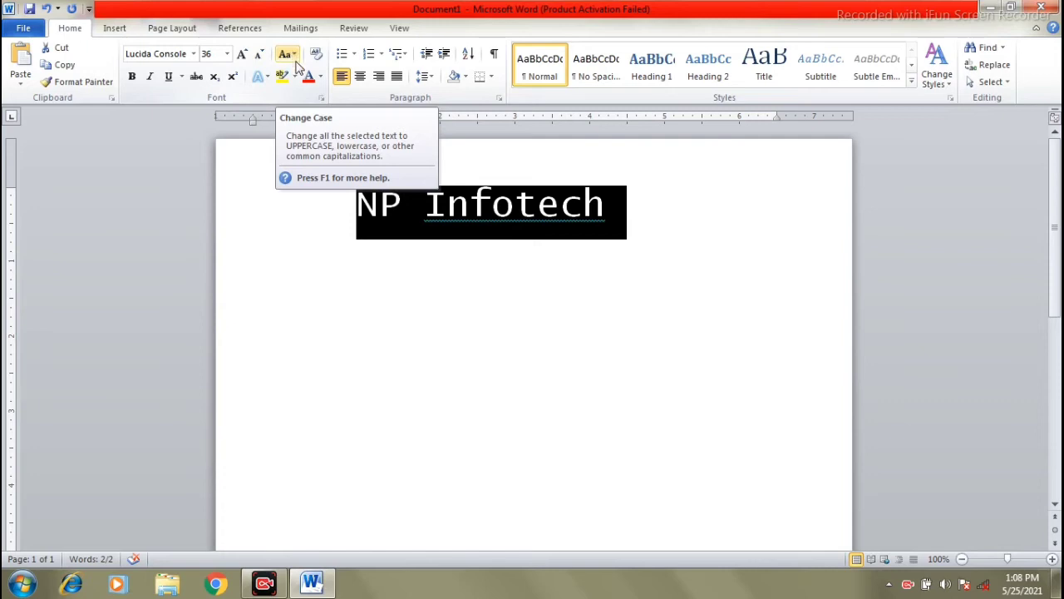
- Review the available Change Case options without applying any to the NP Infotech line
key("Down")
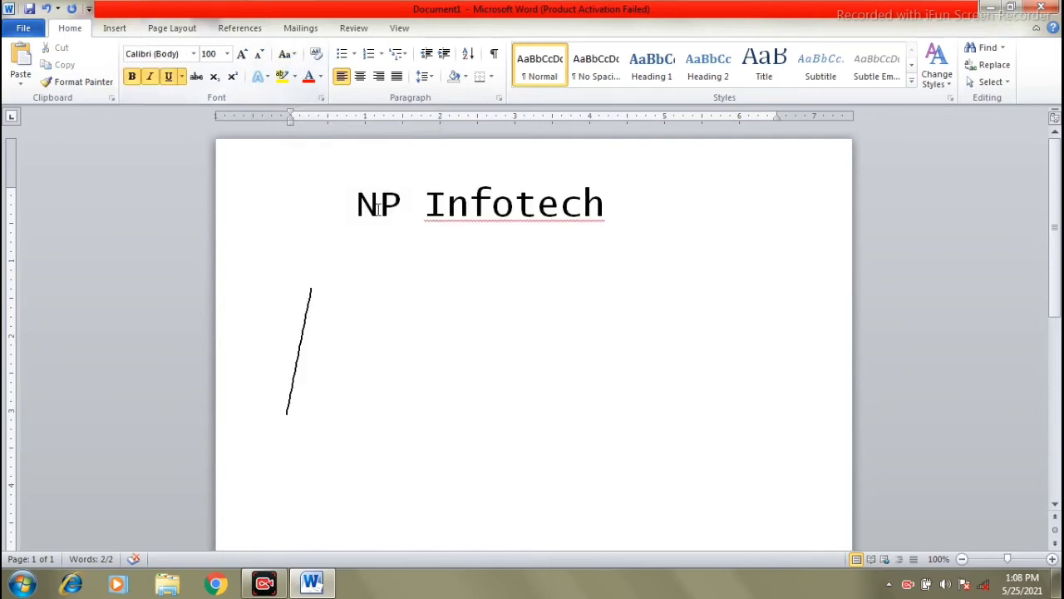
left_click(292, 55)
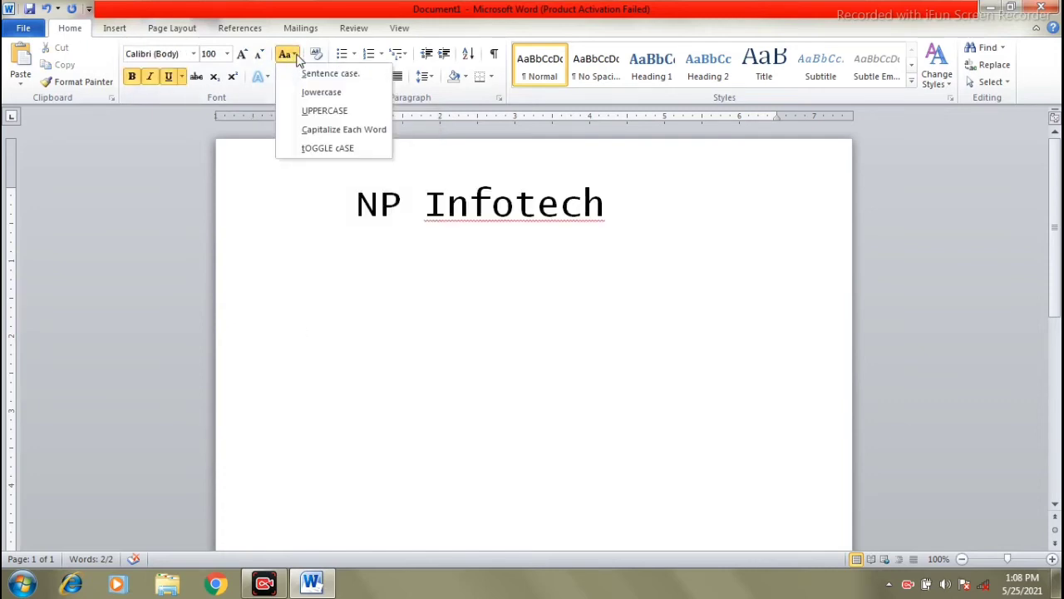
left_click(417, 305)
left_click(366, 194)
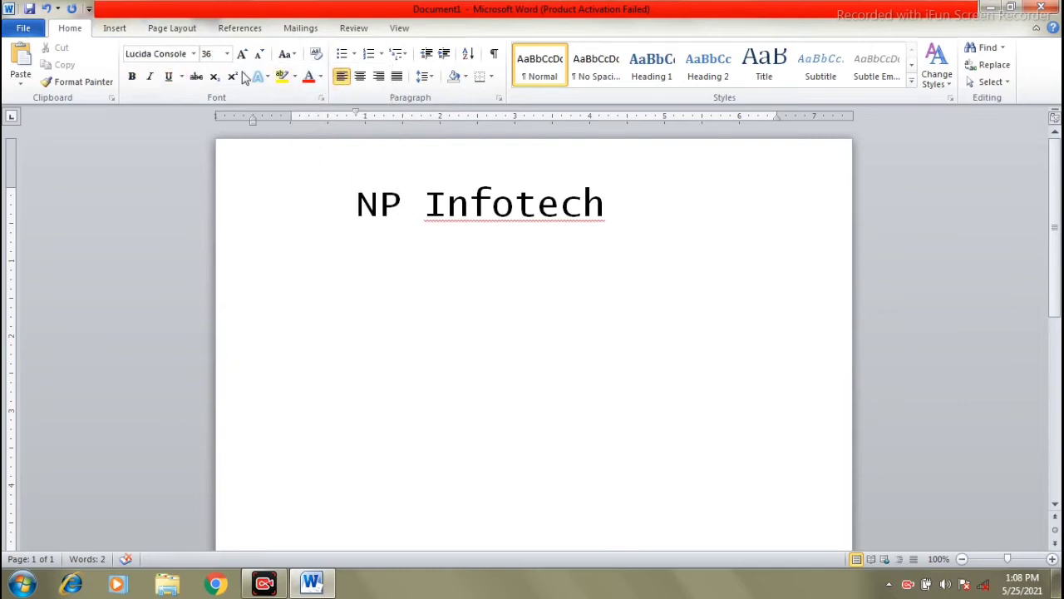
left_click(293, 57)
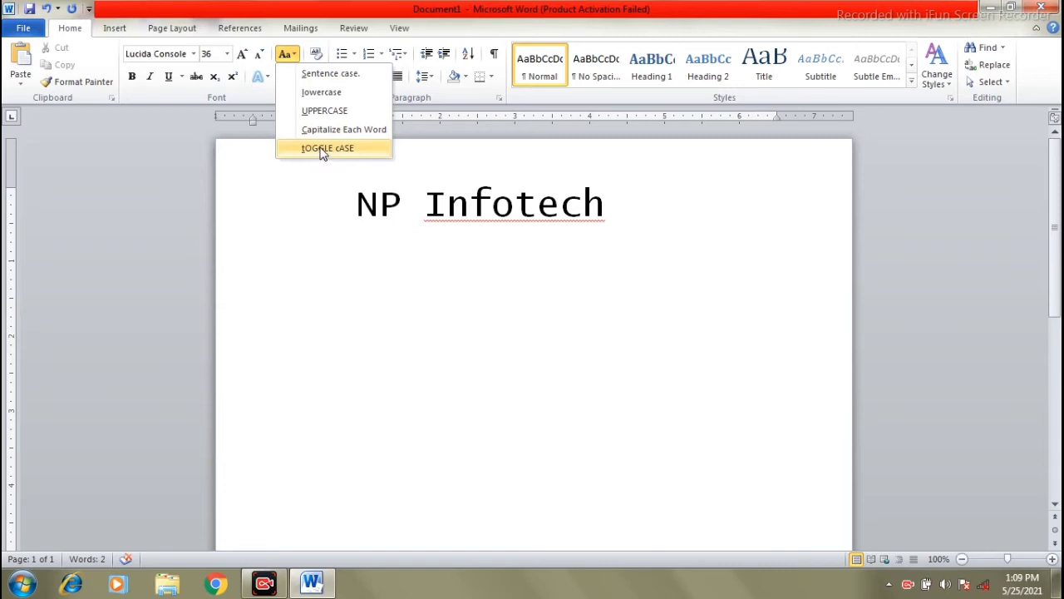
left_click(357, 204)
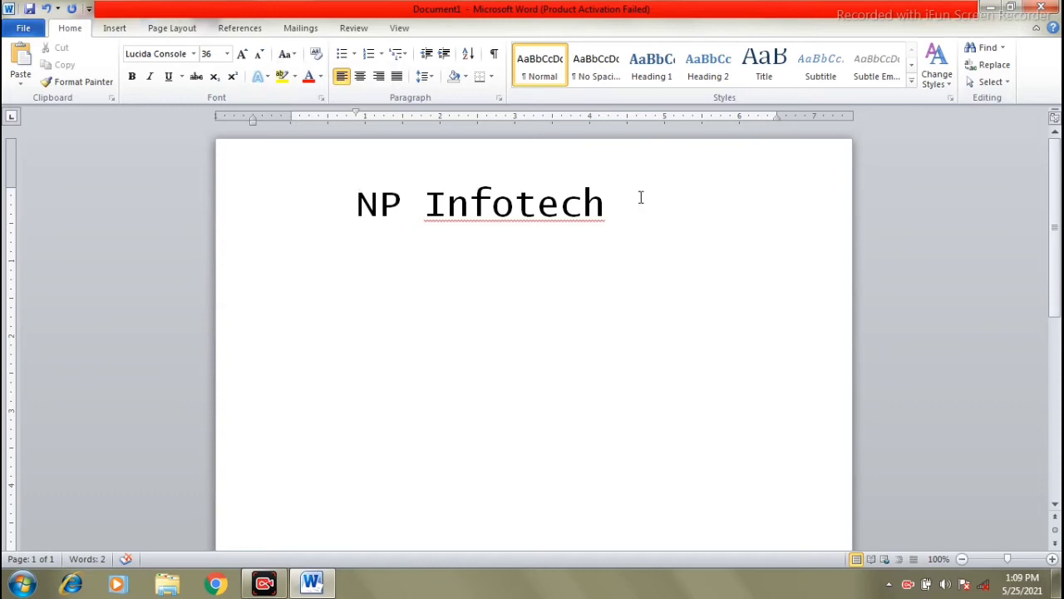
- Select the whole NP Infotech line and delete it from the page
left_click(616, 214)
left_click_drag(646, 214, 309, 191)
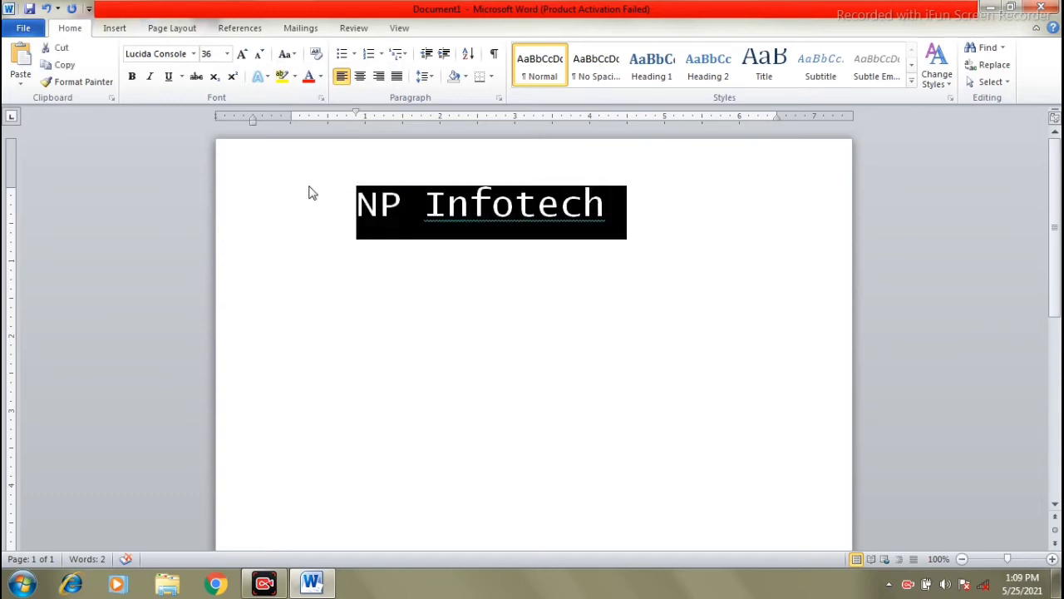
key("BackSpace")
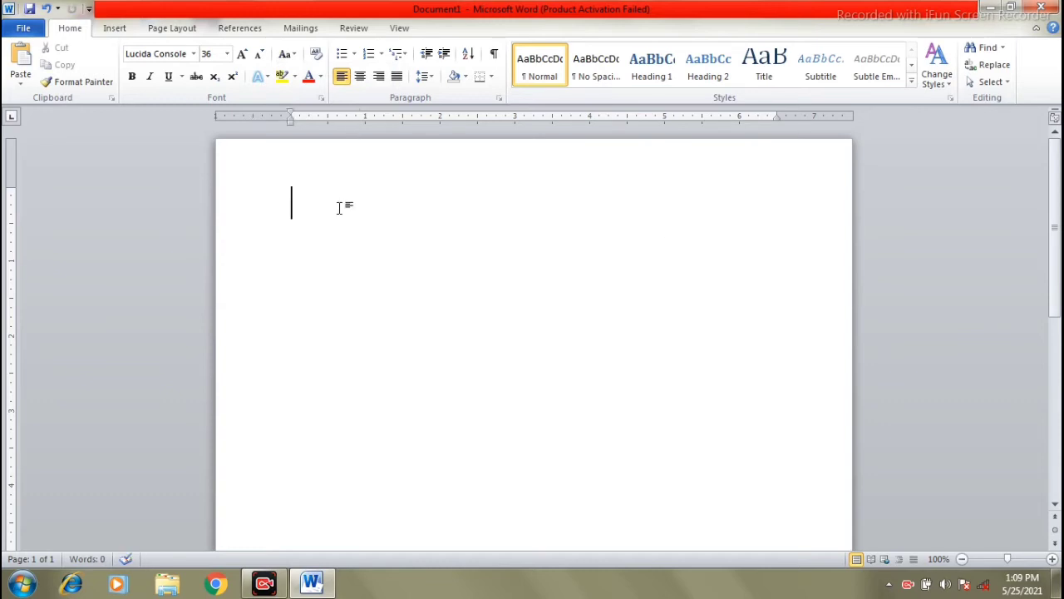
- Enter three first names on separate lines at the start of the empty page
type("naresh")
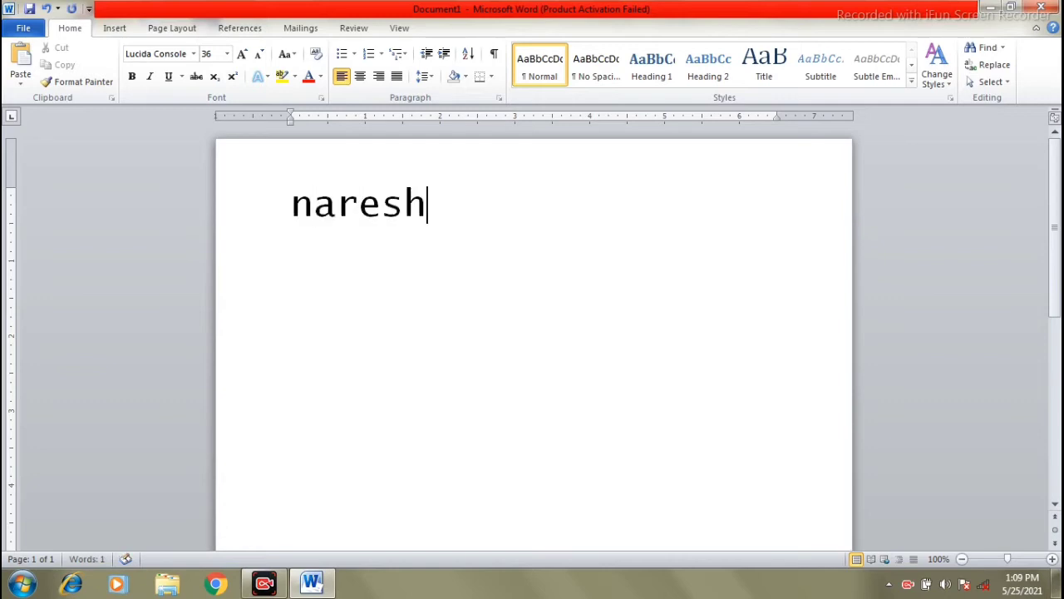
key("Return")
type("ram")
key("Return")
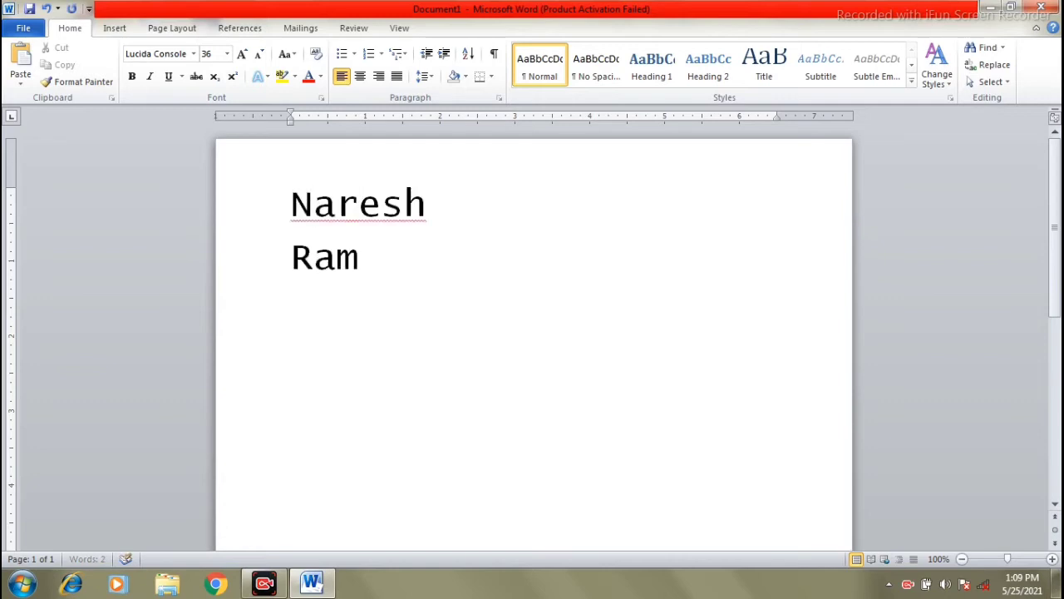
type("hari")
key("Return")
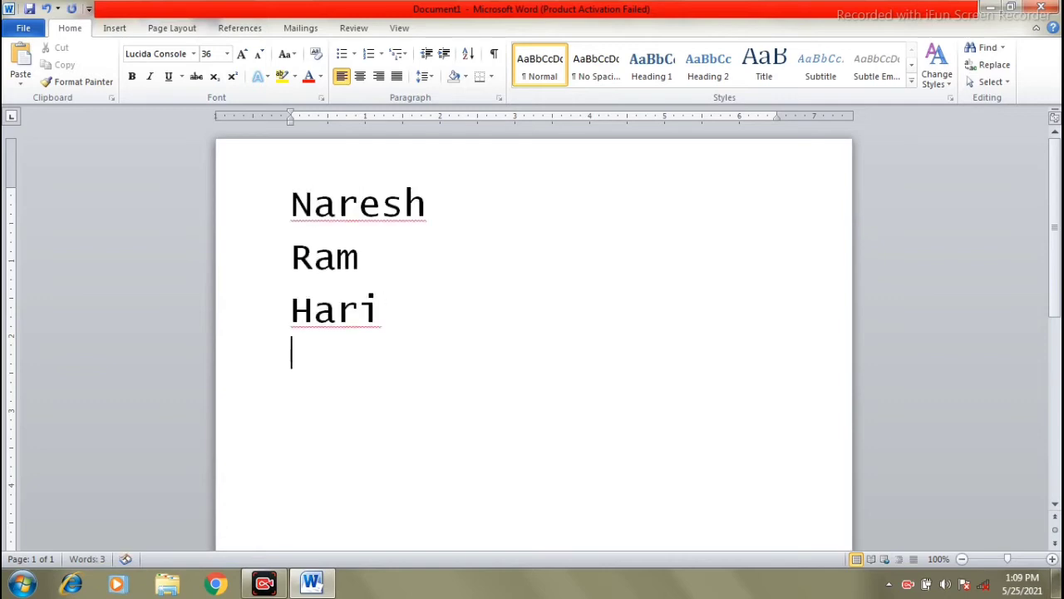
- Add a fourth and a fifth first name on the next two lines, correcting the fourth name's spelling
type("sitha")
key("BackSpace")
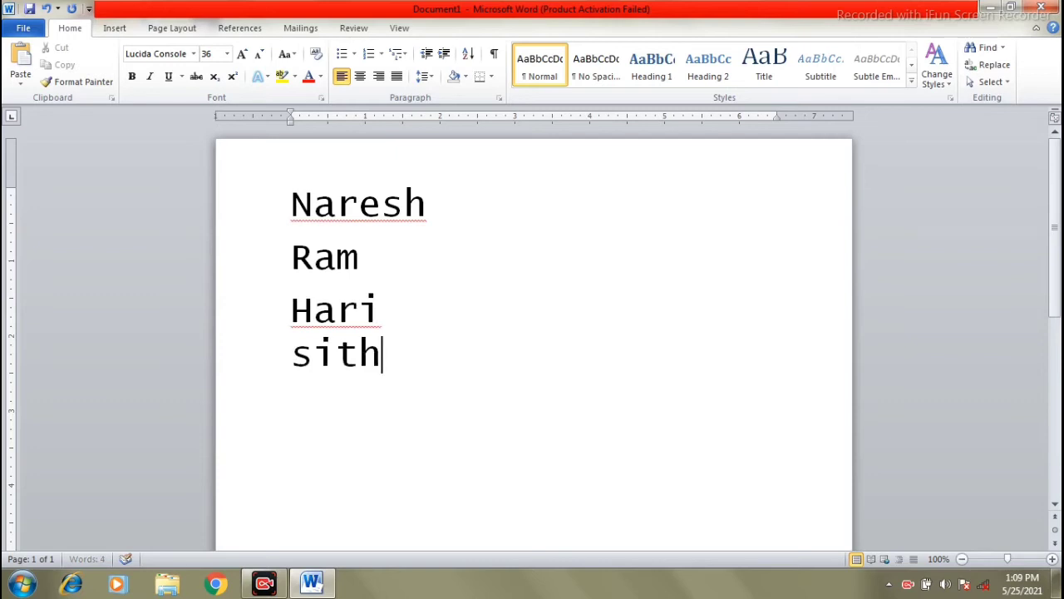
key("BackSpace")
key("BackSpace")
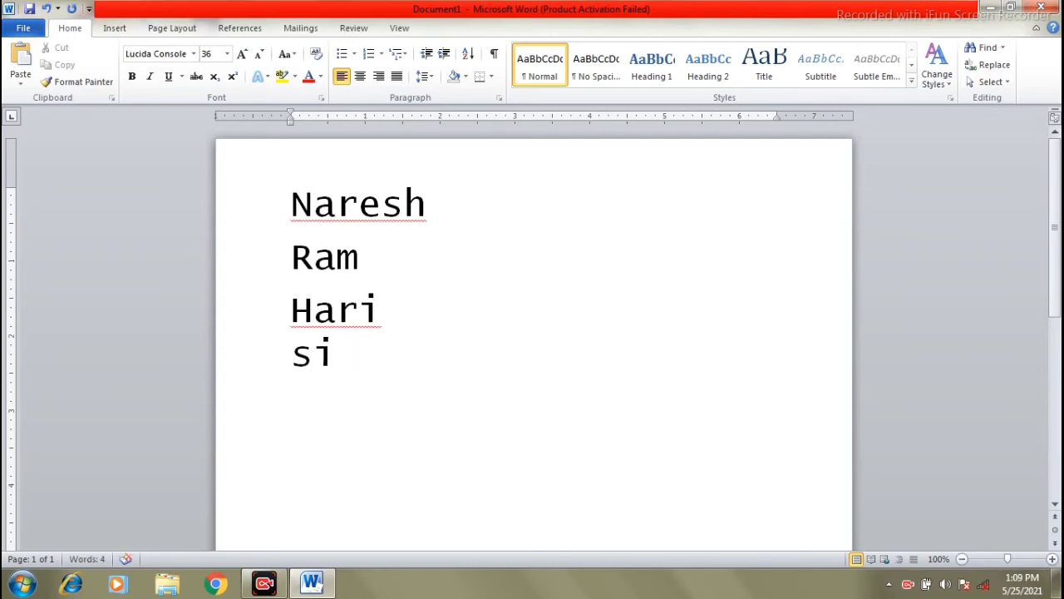
type("ta")
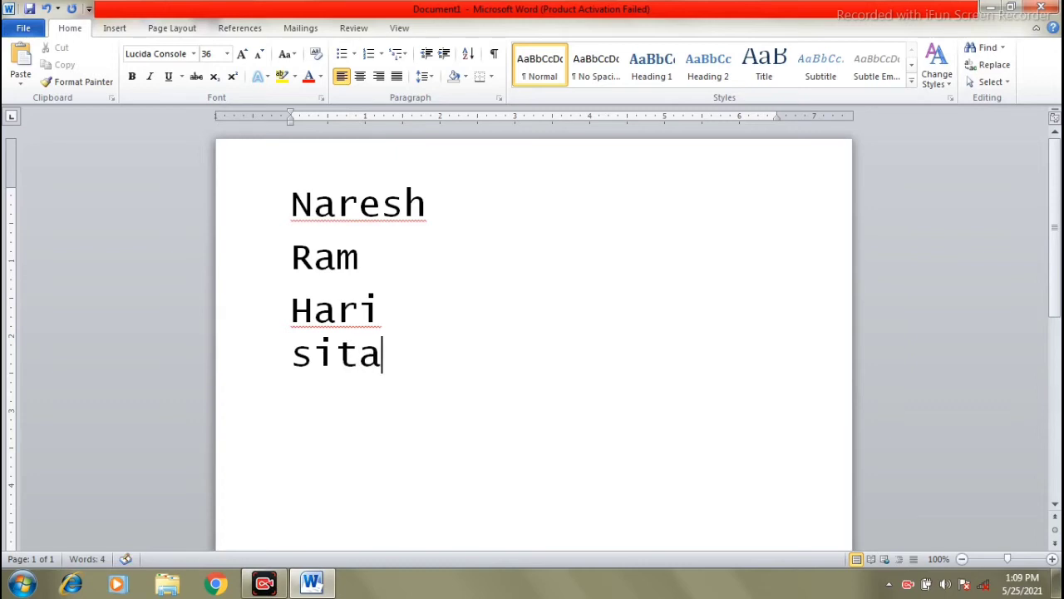
key("Return")
type("kumar")
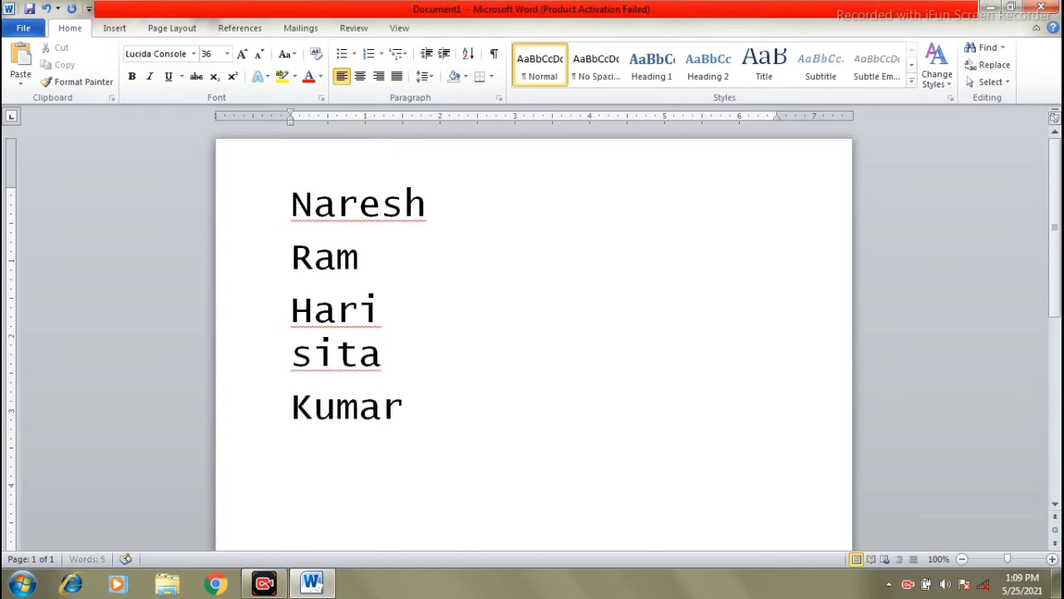
- Replace the capital initials of the fifth and first names with lowercase k and n
left_click(313, 407)
key("BackSpace")
type("k")
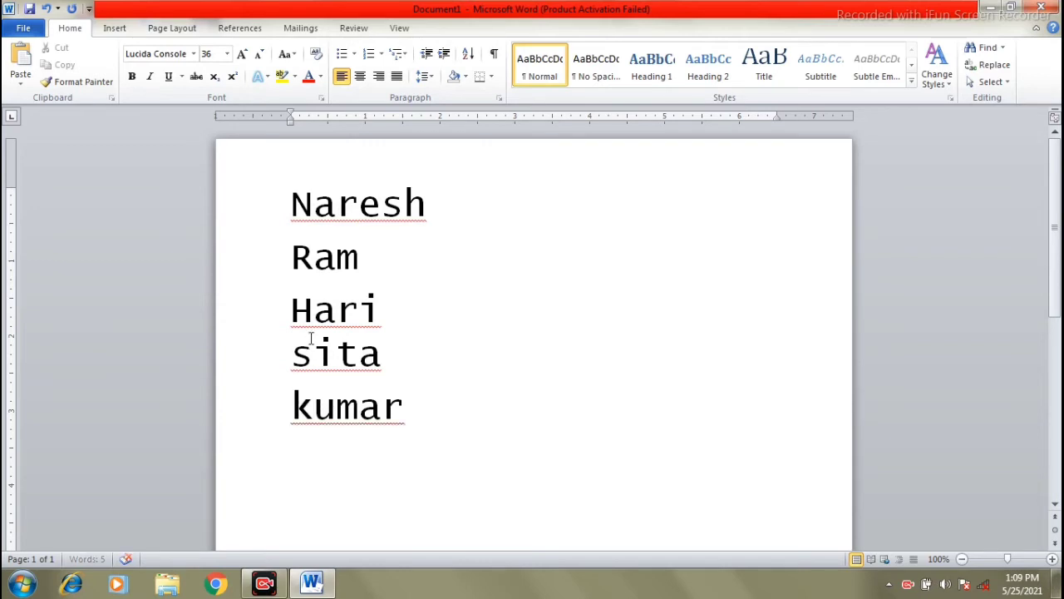
left_click(315, 184)
key("BackSpace")
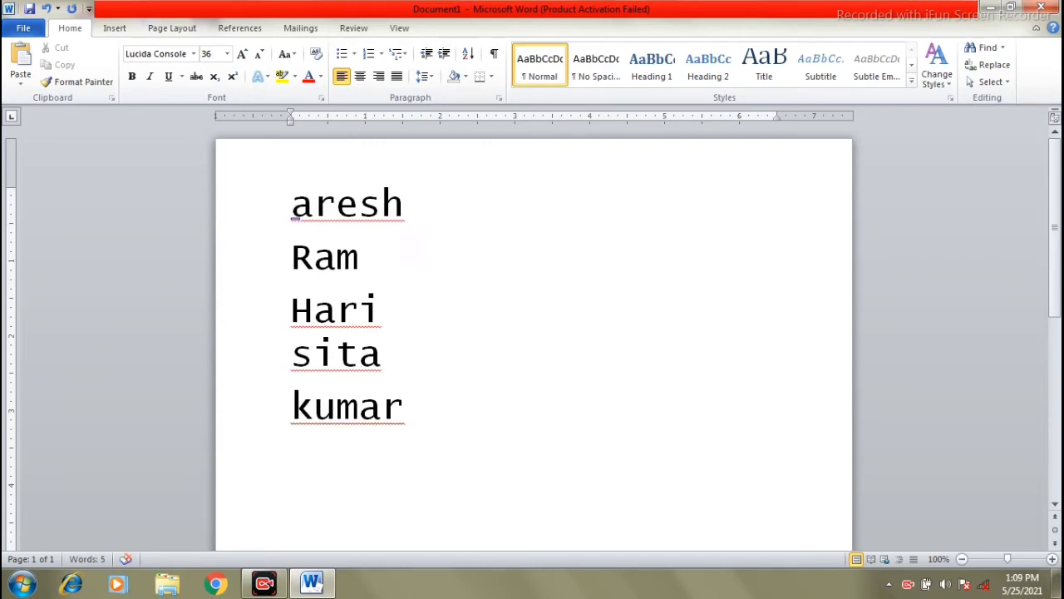
type("n")
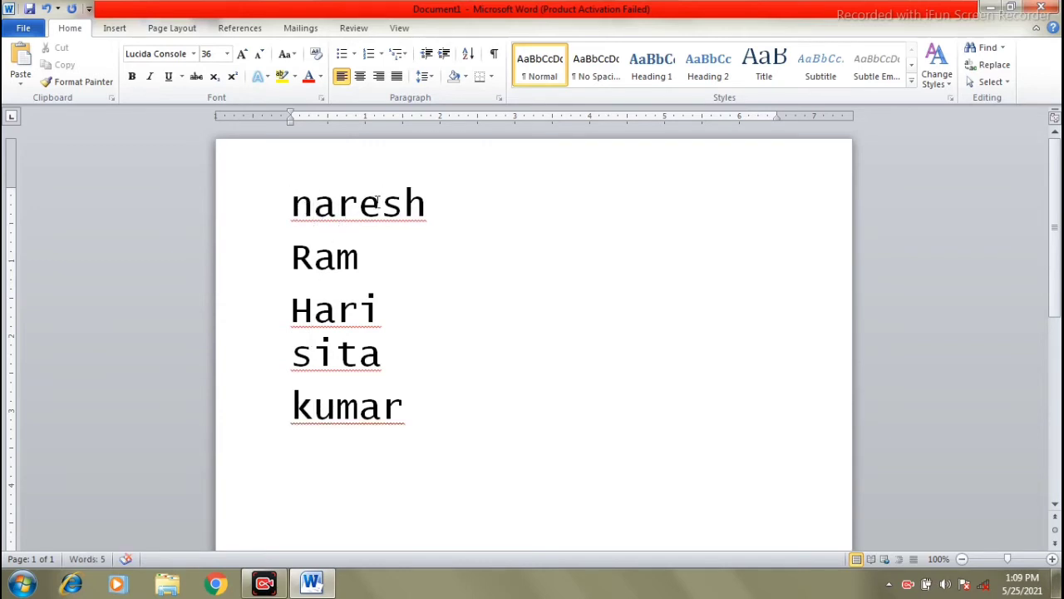
- Select the name on the first line and change it to Sentence case
left_click(380, 202)
left_click_drag(292, 204, 451, 202)
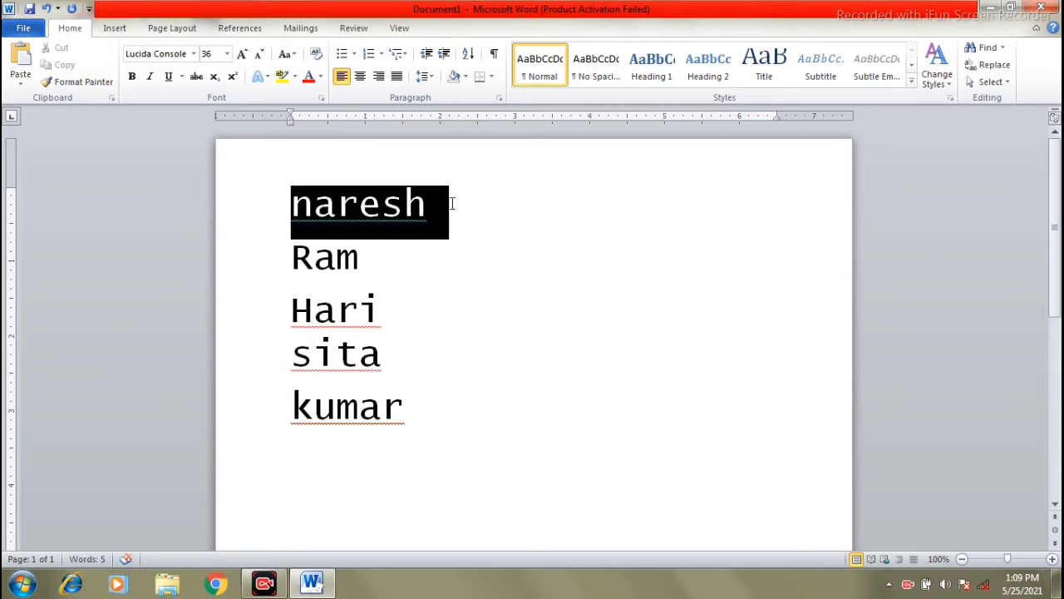
left_click(297, 54)
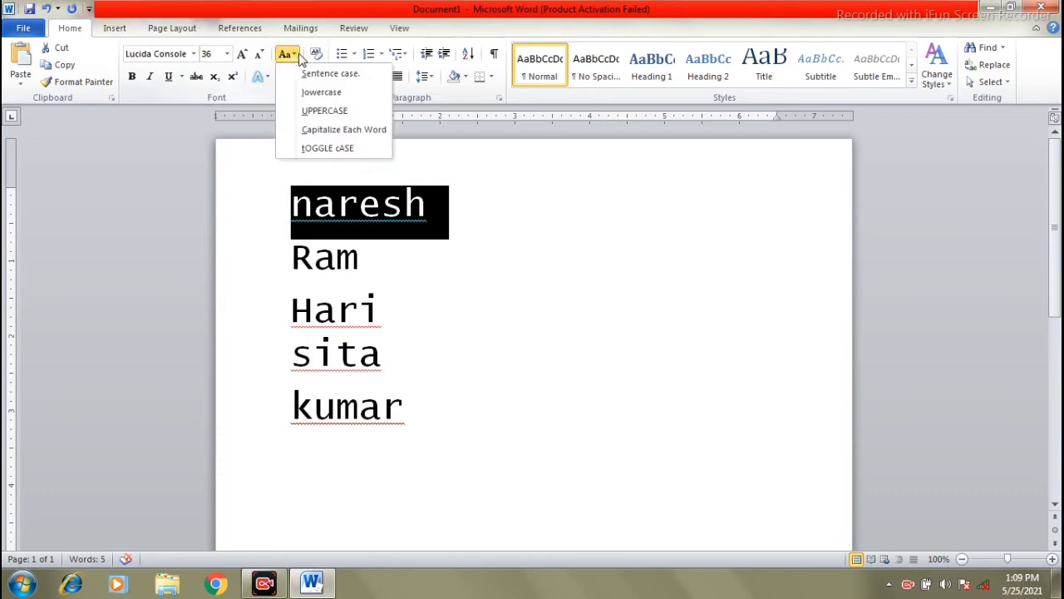
left_click(320, 73)
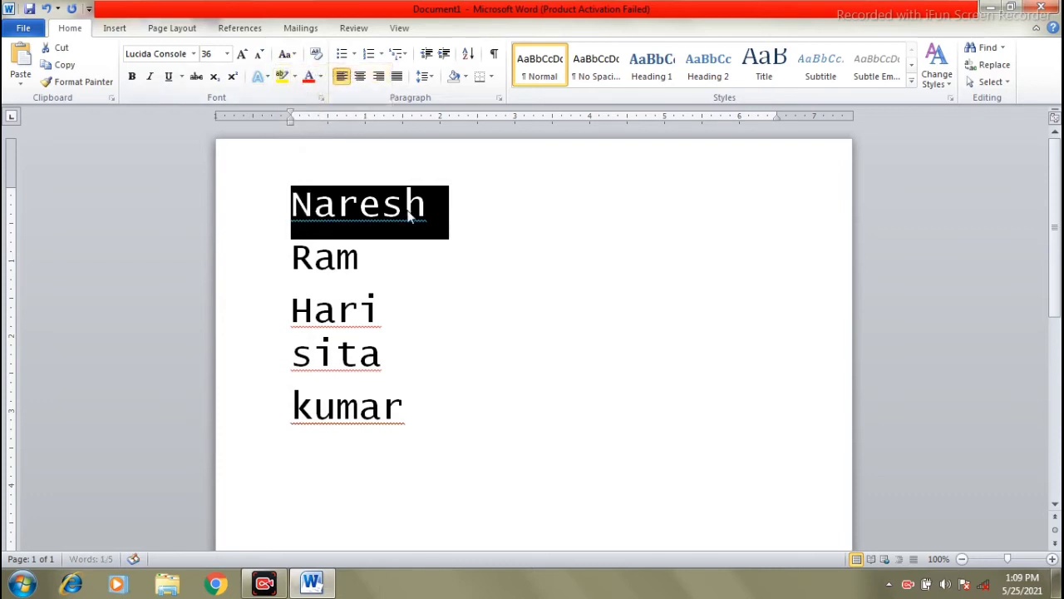
left_click(360, 238)
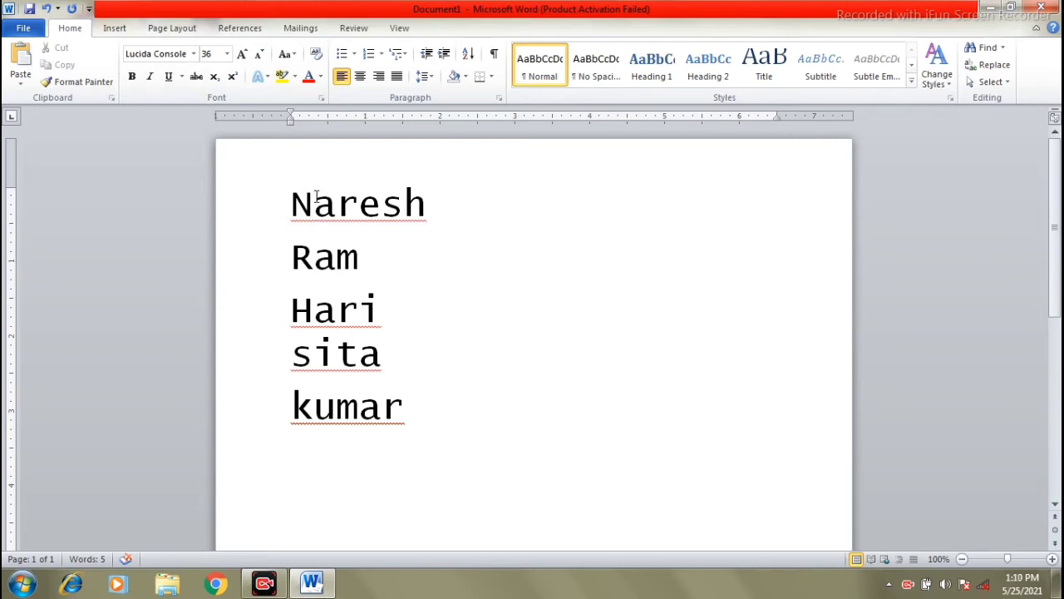
- Select the name on the second line and change it to lowercase
left_click_drag(365, 258, 291, 258)
left_click(295, 54)
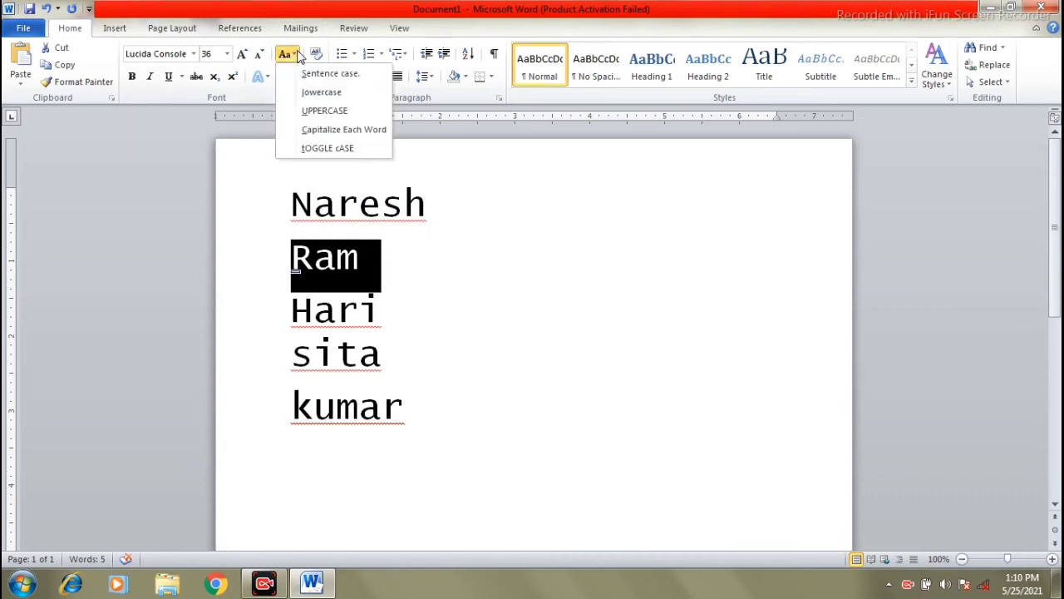
left_click(315, 93)
left_click(401, 271)
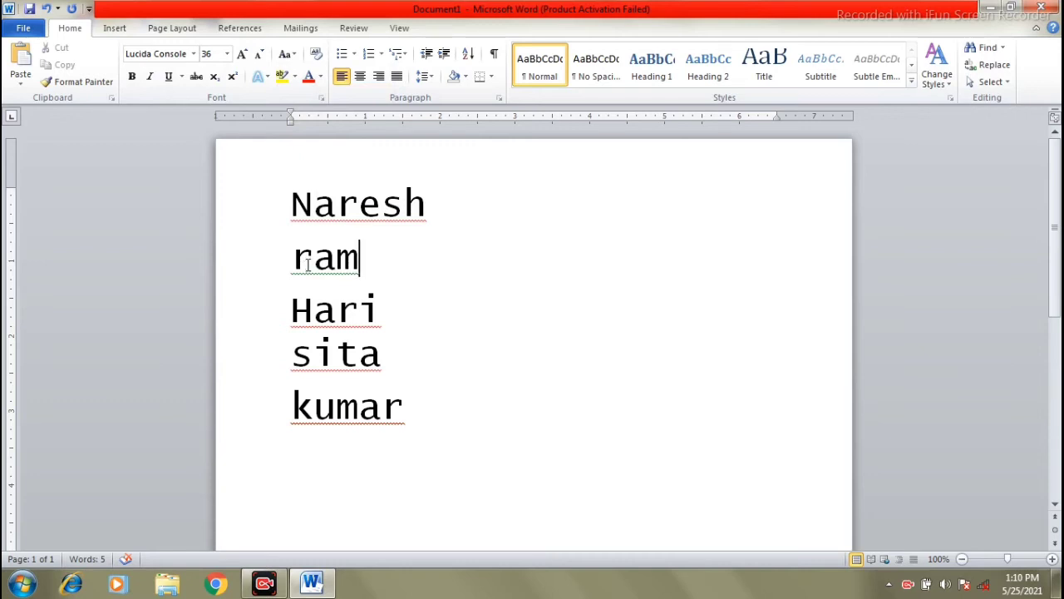
- Select the name on the third line and change it to UPPERCASE
left_click(400, 320)
left_click_drag(299, 297, 291, 309)
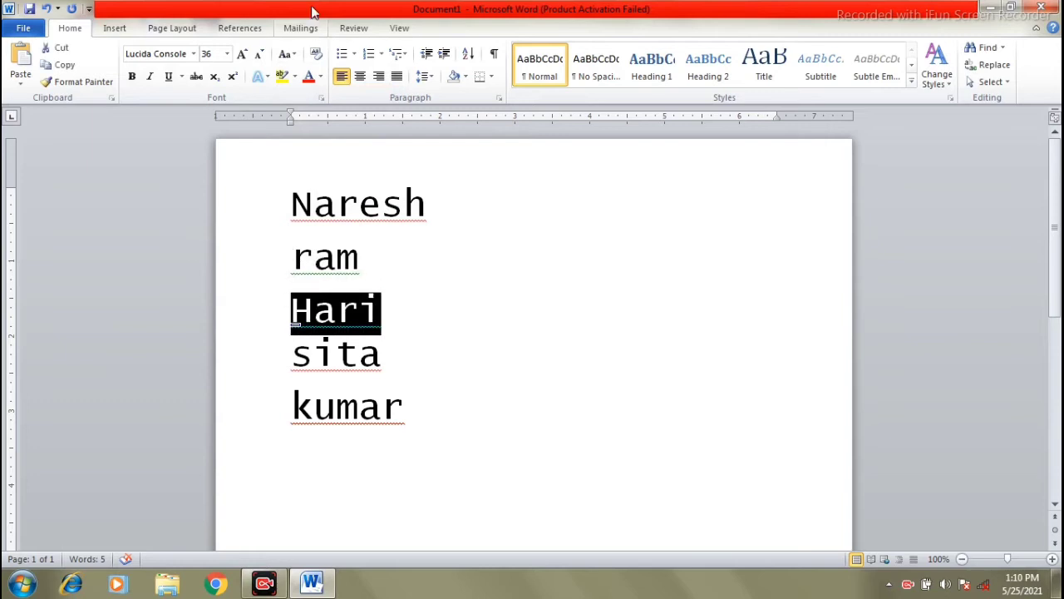
left_click(288, 55)
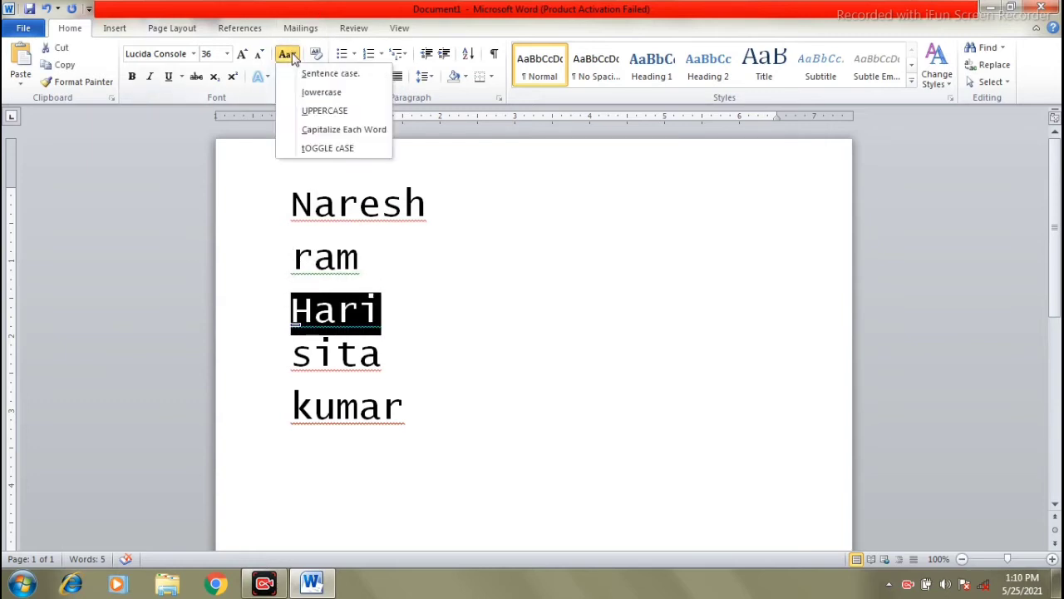
left_click(309, 111)
left_click(392, 310)
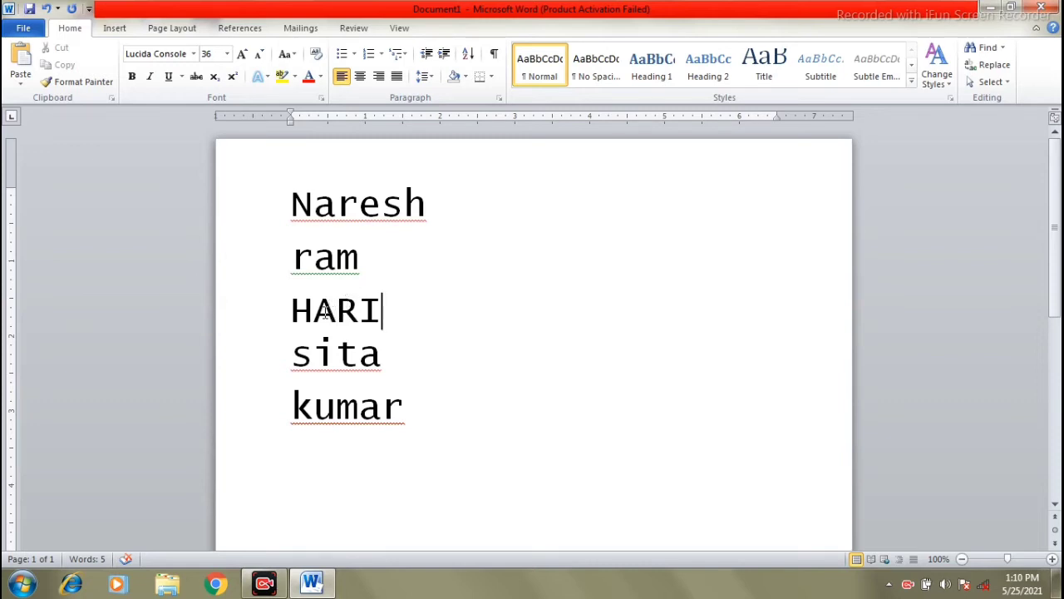
double_click(394, 365)
left_click_drag(394, 365, 336, 355)
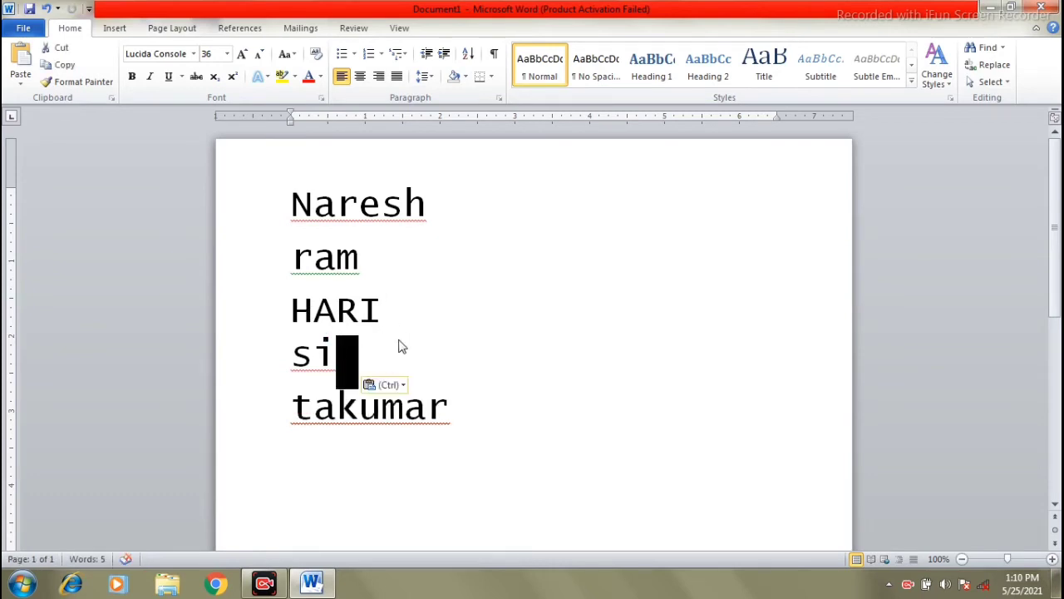
key("ctrl+z")
left_click_drag(382, 355, 296, 343)
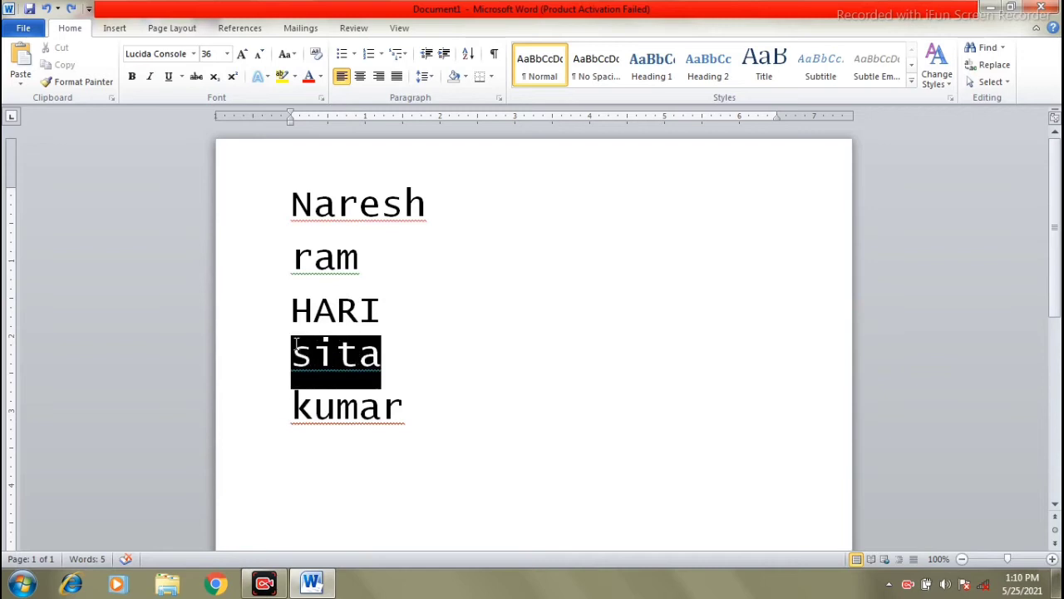
left_click(292, 54)
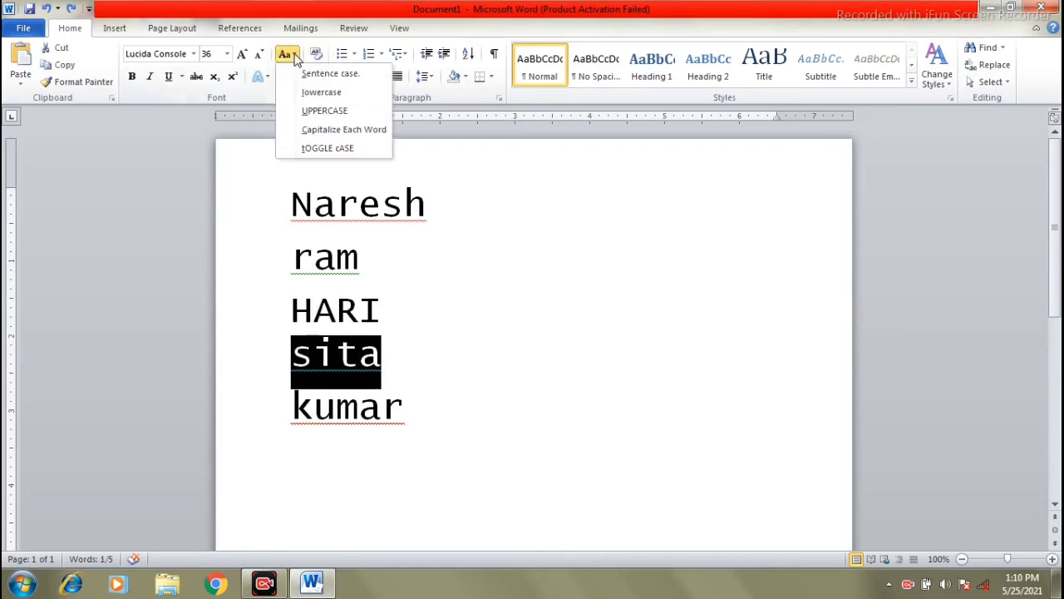
left_click(391, 357)
- Extend the name on the fourth line into a sentence by adding "is a beautiful girl" after it
left_click(394, 356)
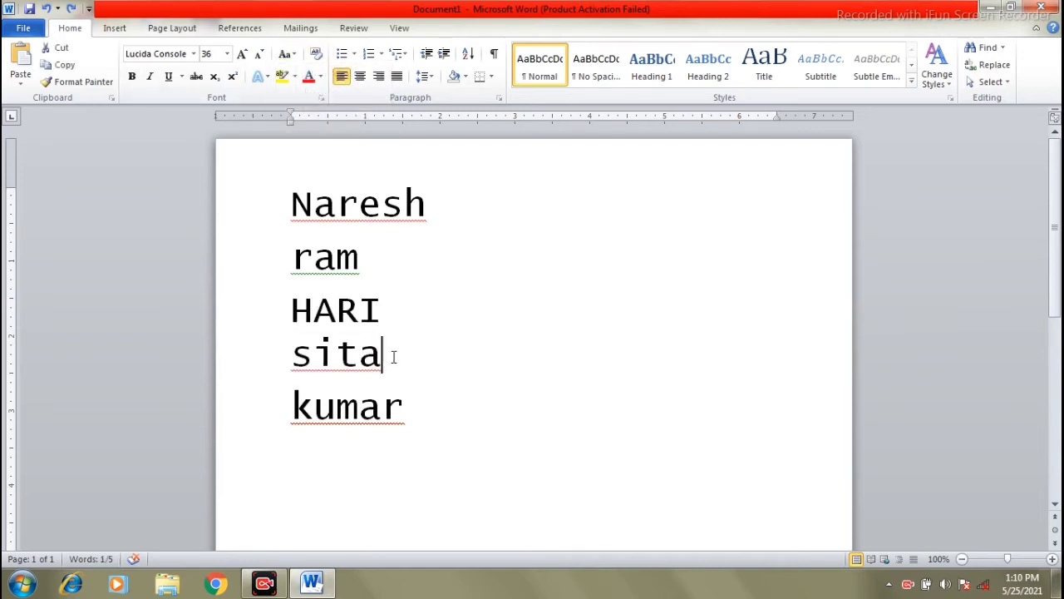
type("is a")
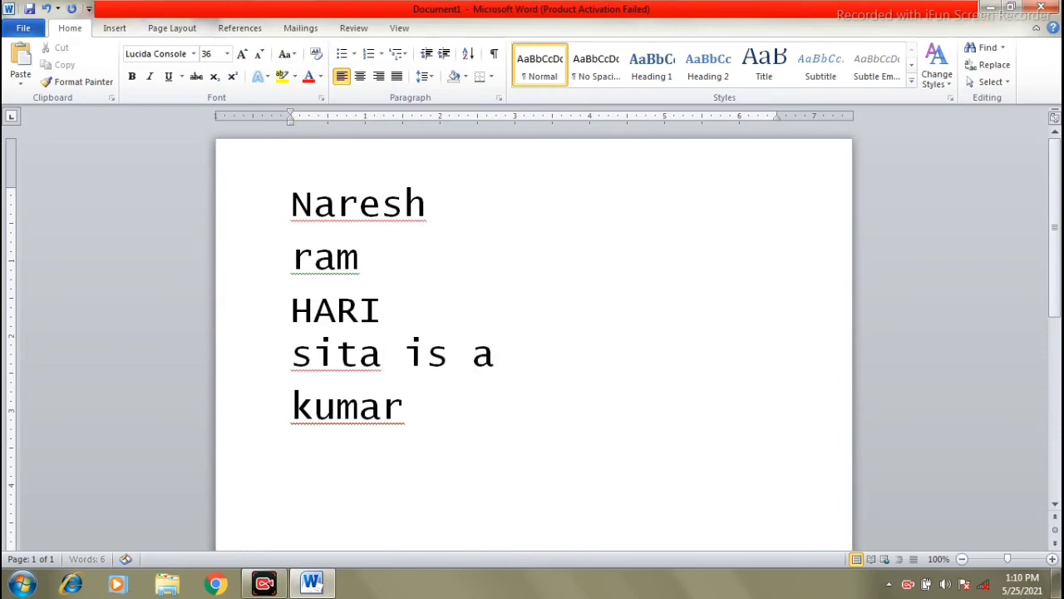
type(" girl")
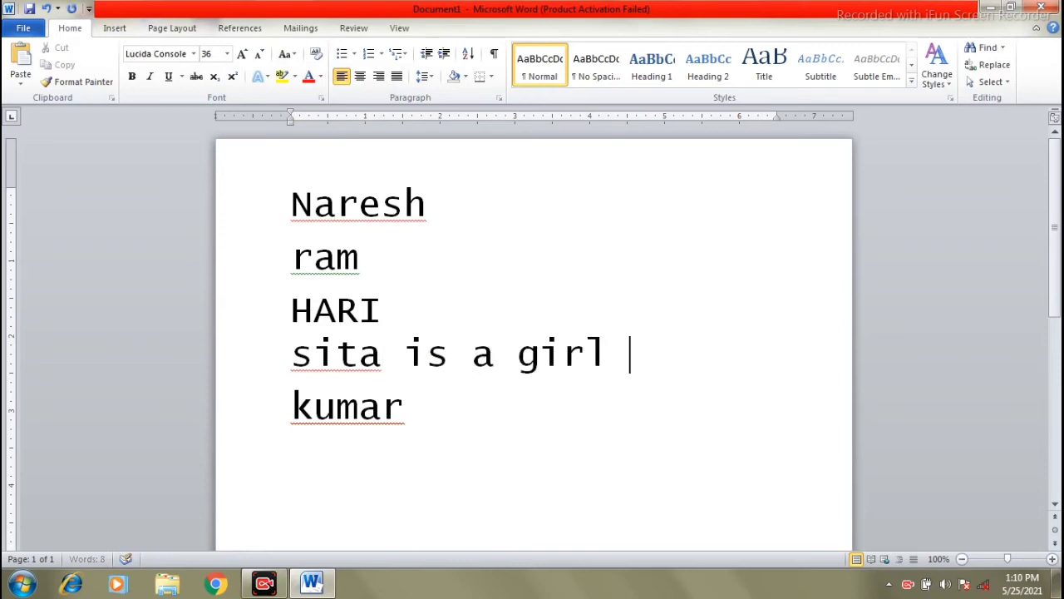
left_click(512, 349)
type("beautif")
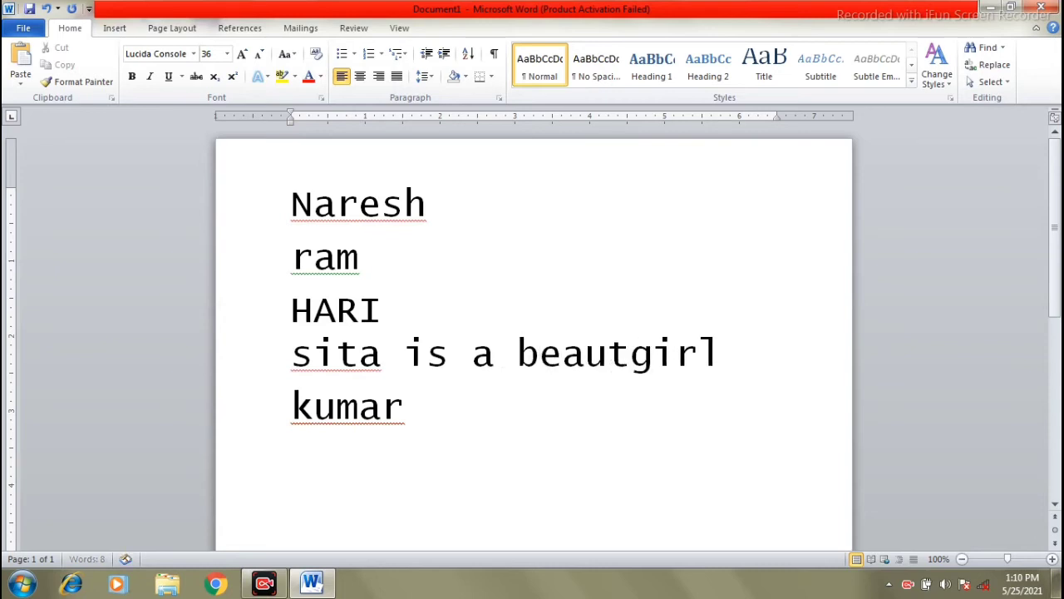
type("ul")
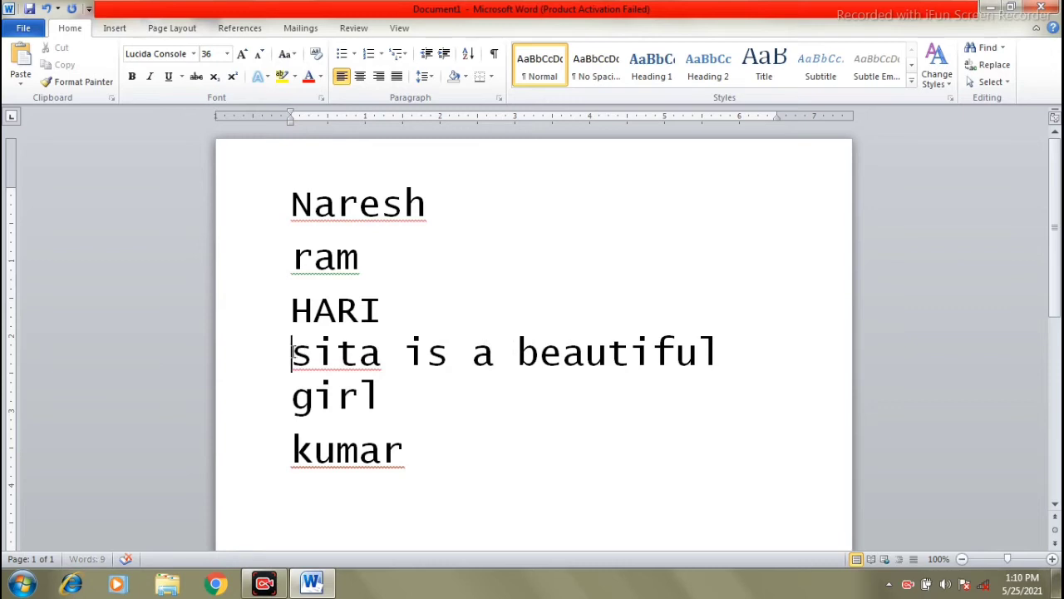
- Select the whole fourth-line sentence and change its case to Capitalize Each Word
left_click_drag(292, 351, 378, 402)
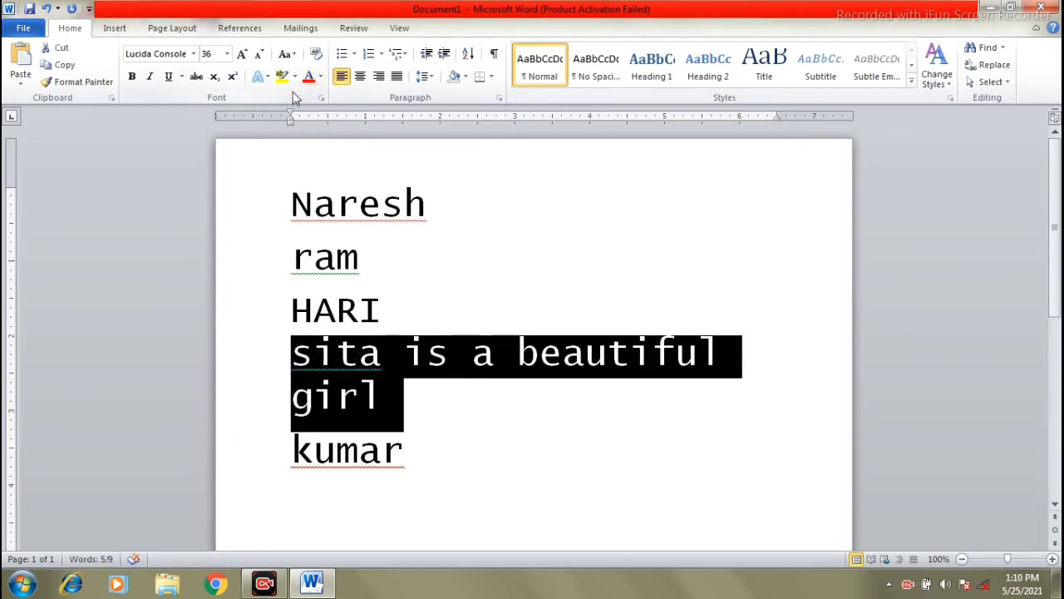
left_click(285, 53)
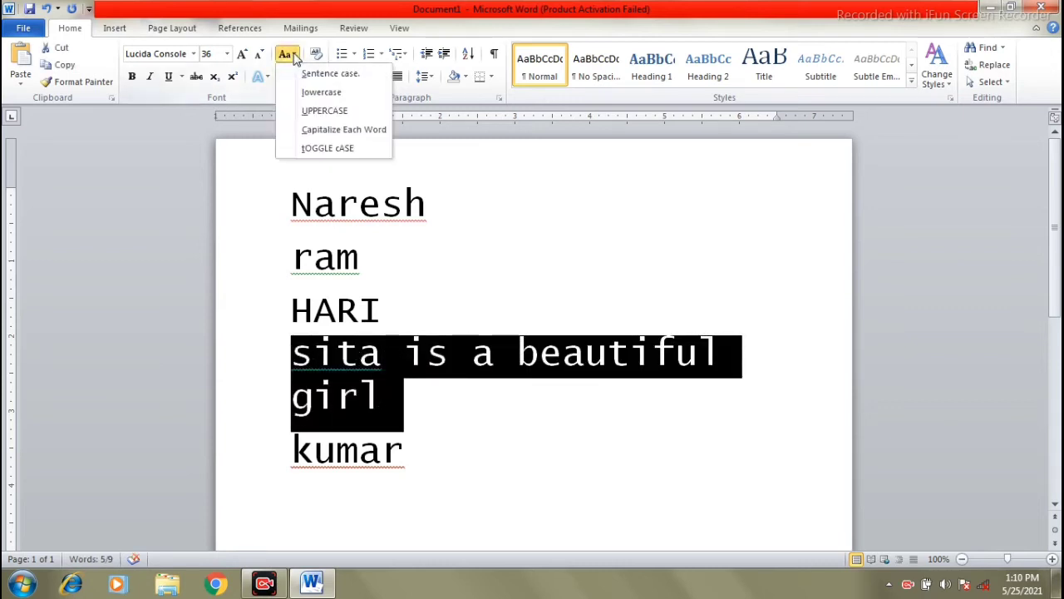
left_click(319, 130)
left_click(451, 371)
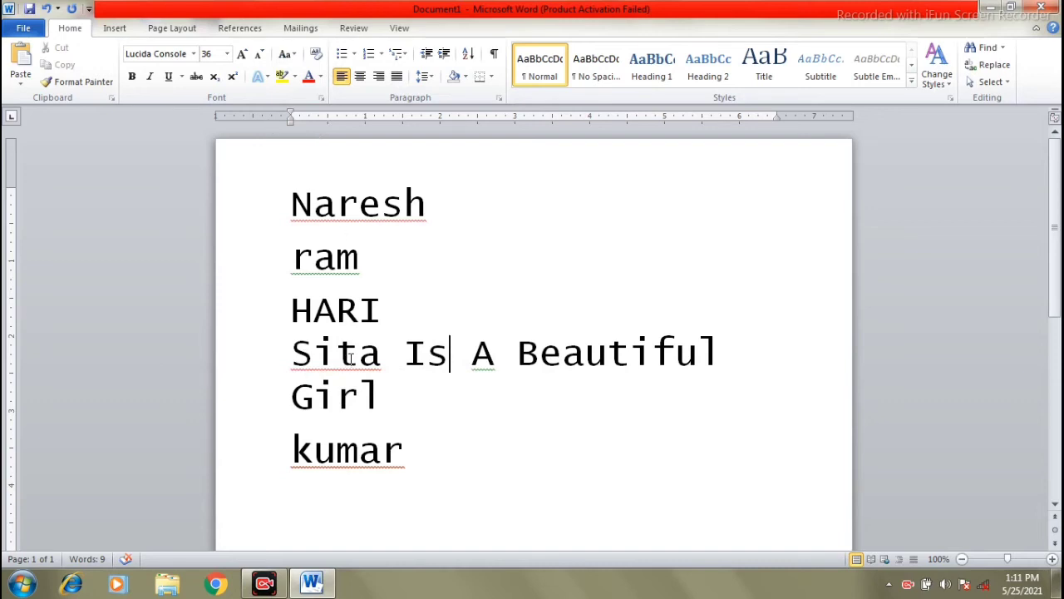
- Select the name on the last line and apply tOGGLE cASE to it several times
left_click(289, 55)
left_click(273, 421)
left_click(293, 450)
left_click_drag(304, 449, 414, 461)
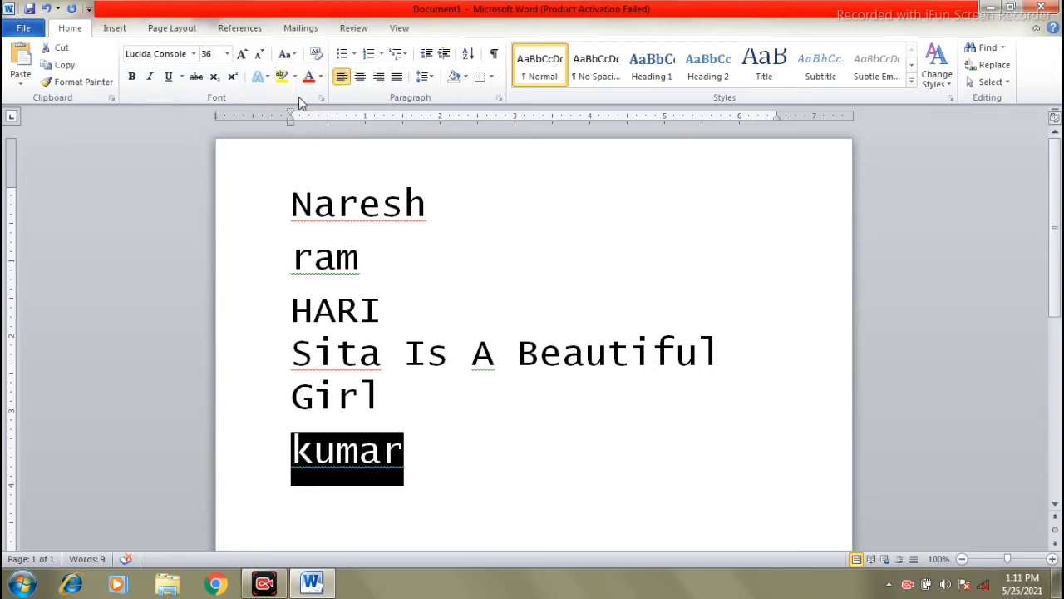
left_click(287, 54)
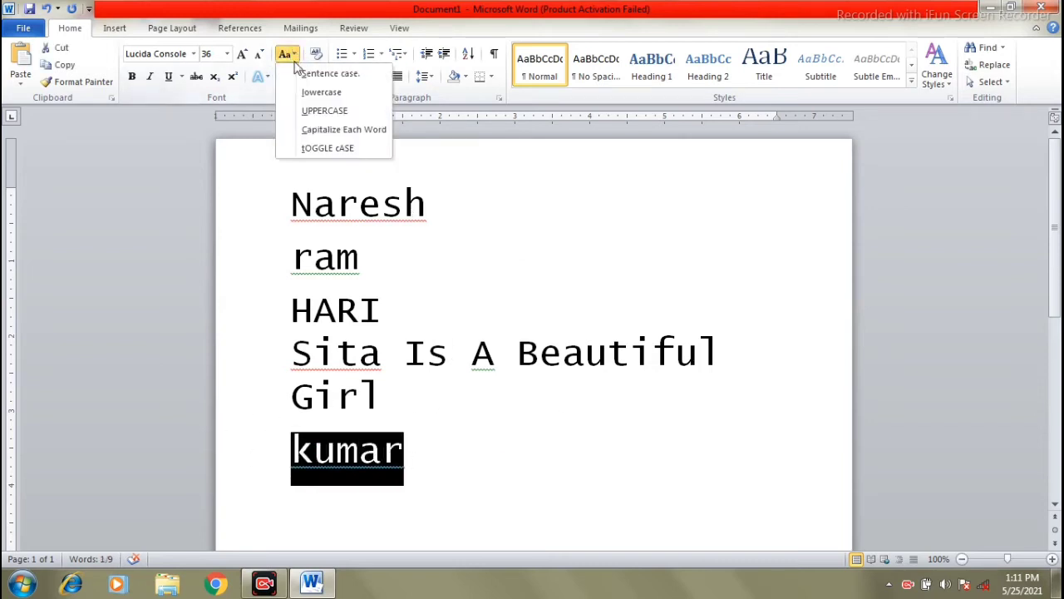
left_click(325, 150)
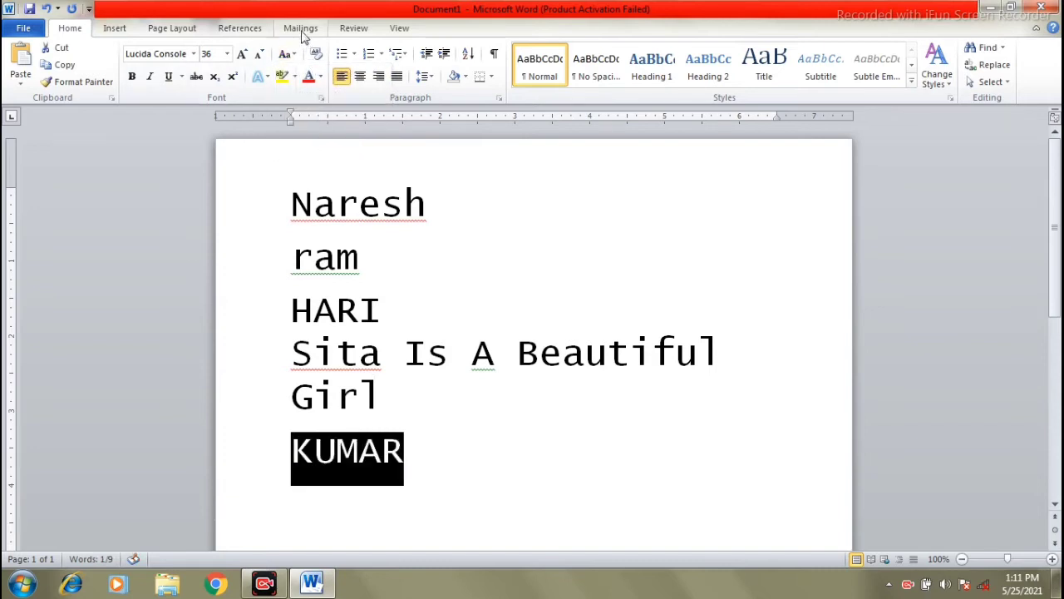
left_click(286, 54)
left_click(308, 150)
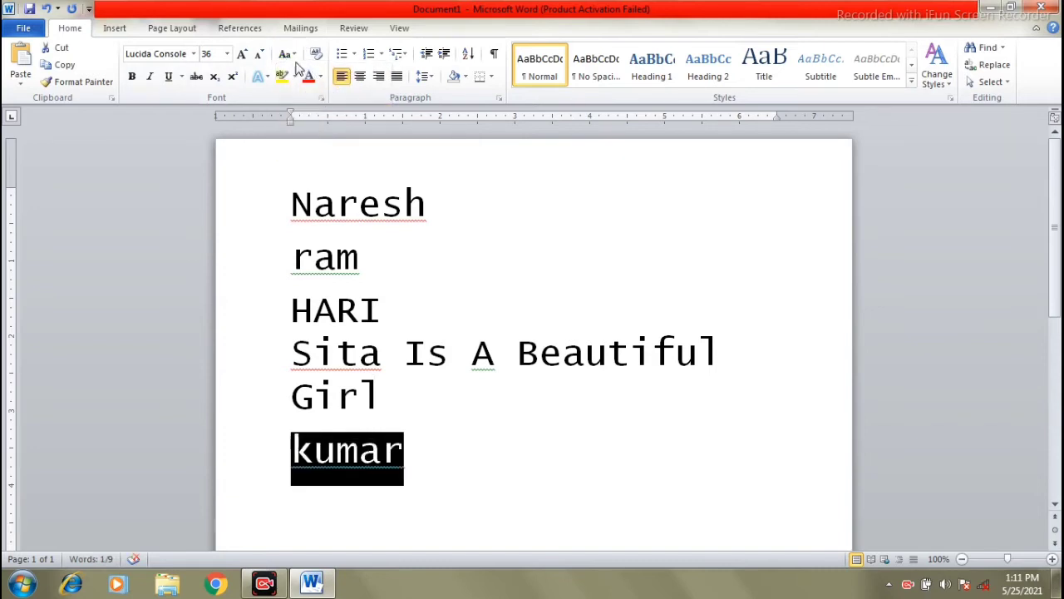
left_click(286, 54)
left_click(312, 149)
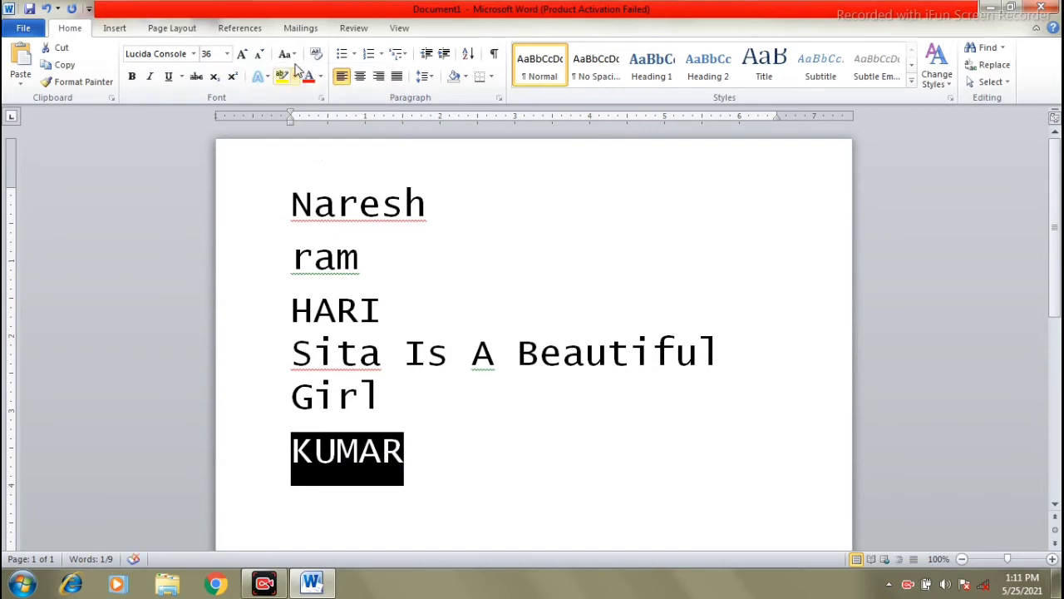
left_click(286, 54)
left_click(321, 150)
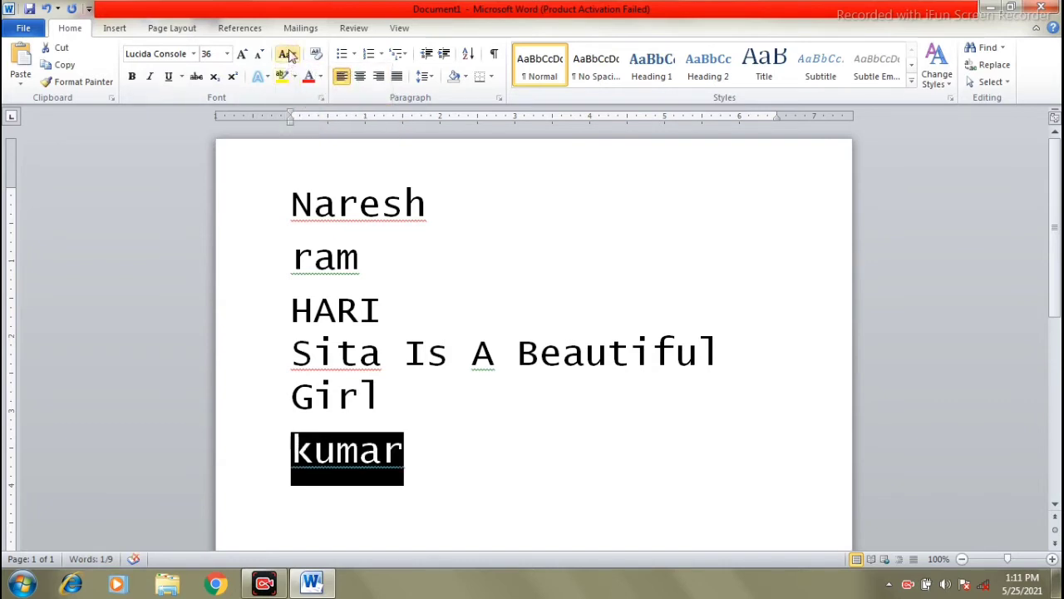
left_click(286, 54)
left_click(310, 150)
left_click(411, 401)
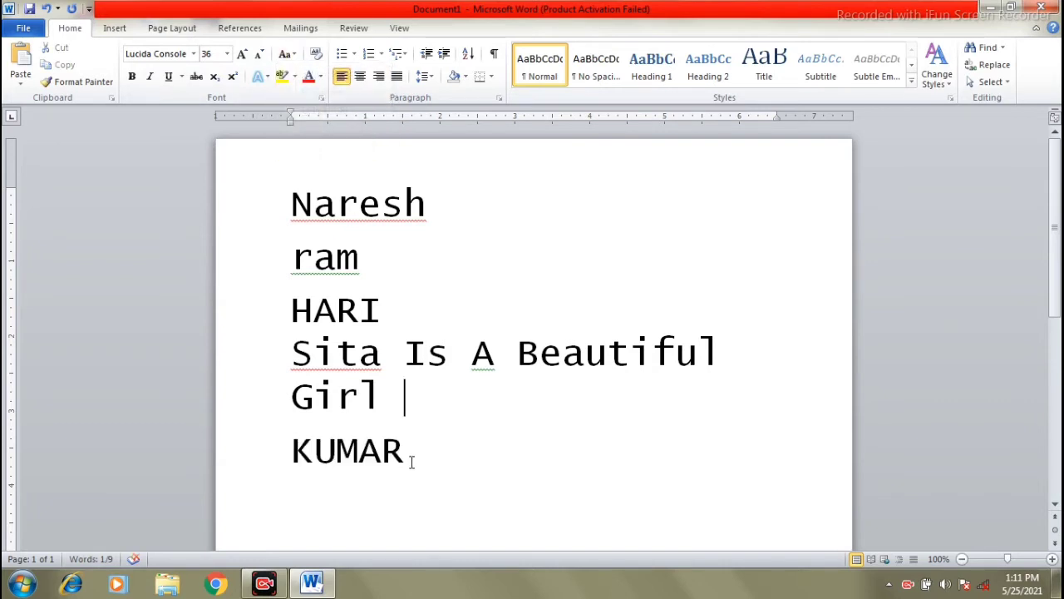
- Retype the name on the last line with only its first letter capitalized
left_click_drag(411, 461, 275, 453)
type("K")
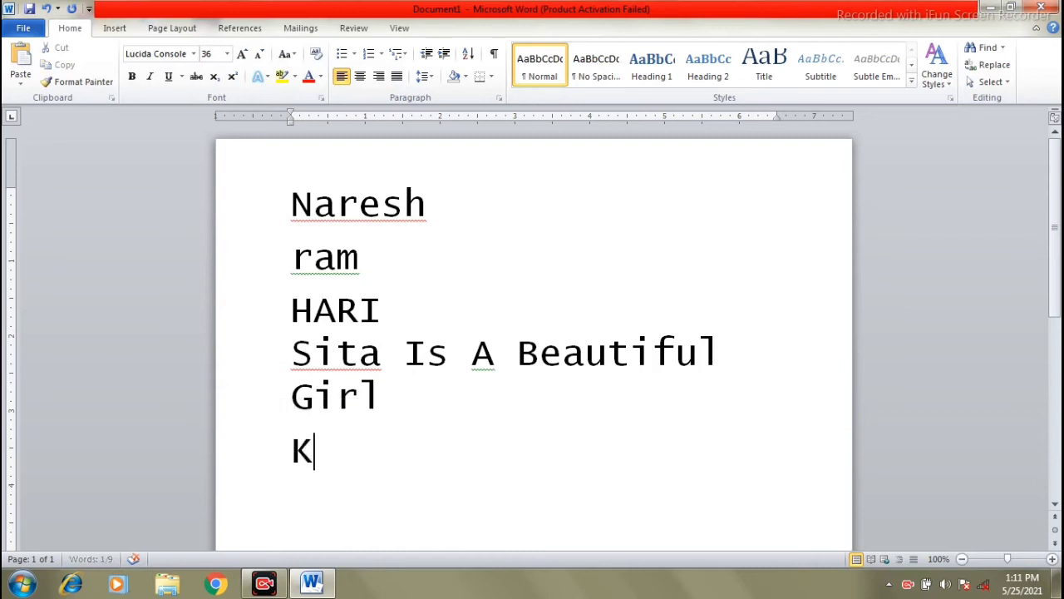
type("umar")
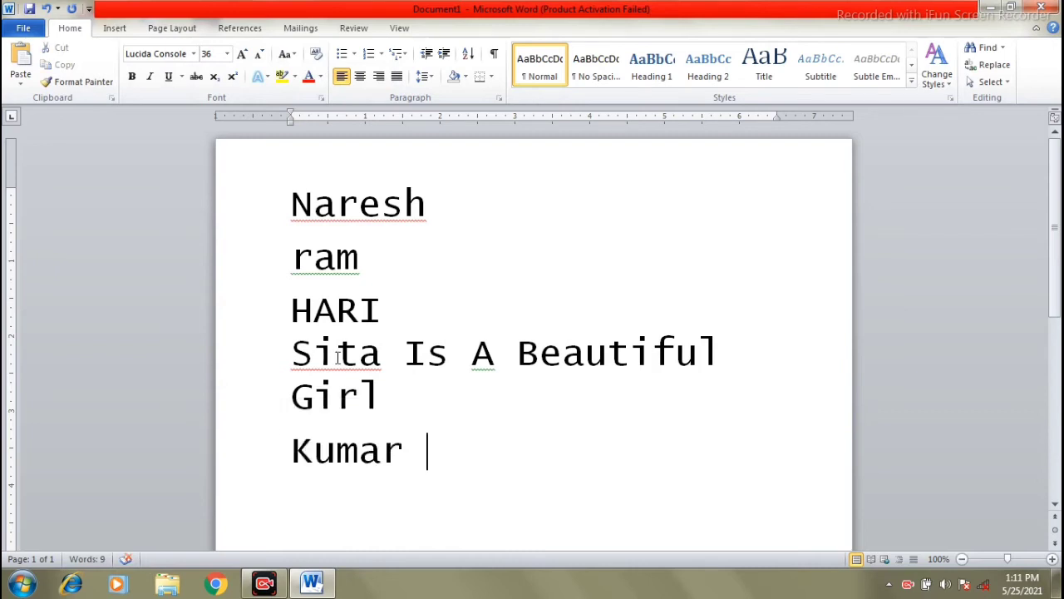
left_click(418, 485)
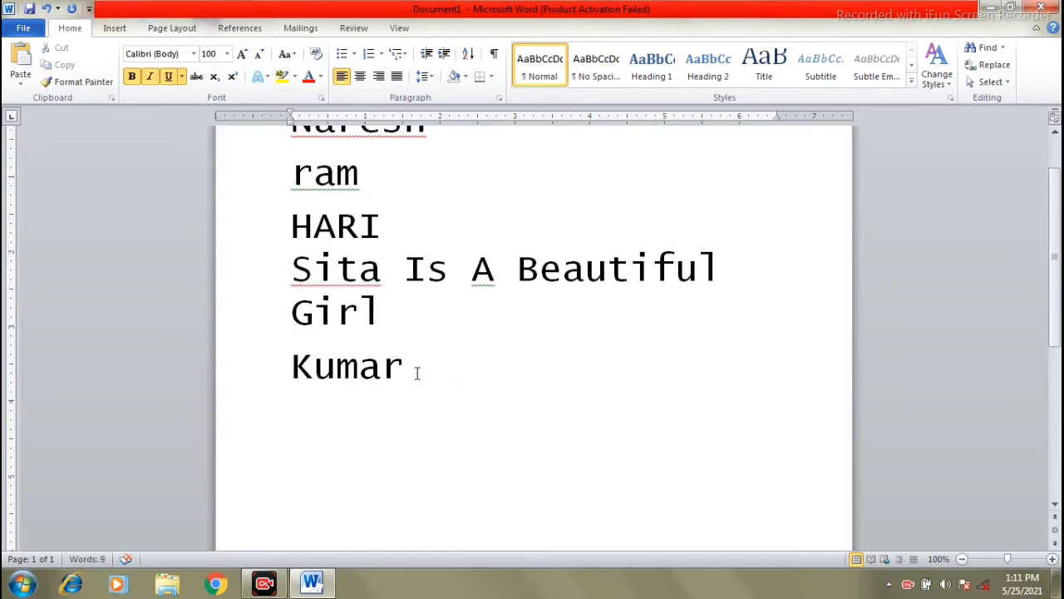
- Select the retyped name on the last line and apply tOGGLE cASE once
left_click_drag(418, 369, 290, 360)
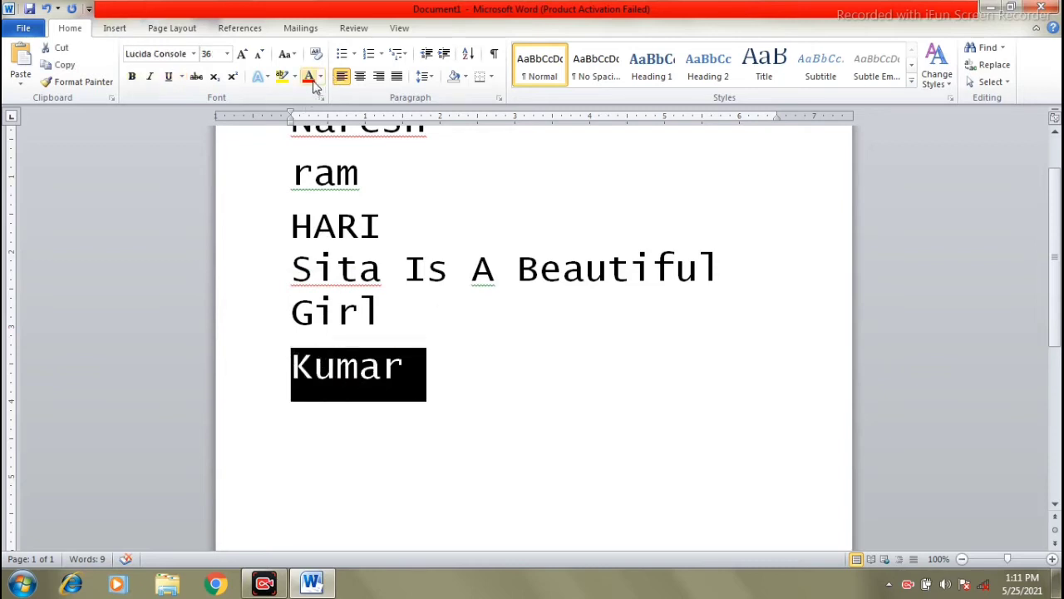
left_click(297, 53)
left_click(327, 147)
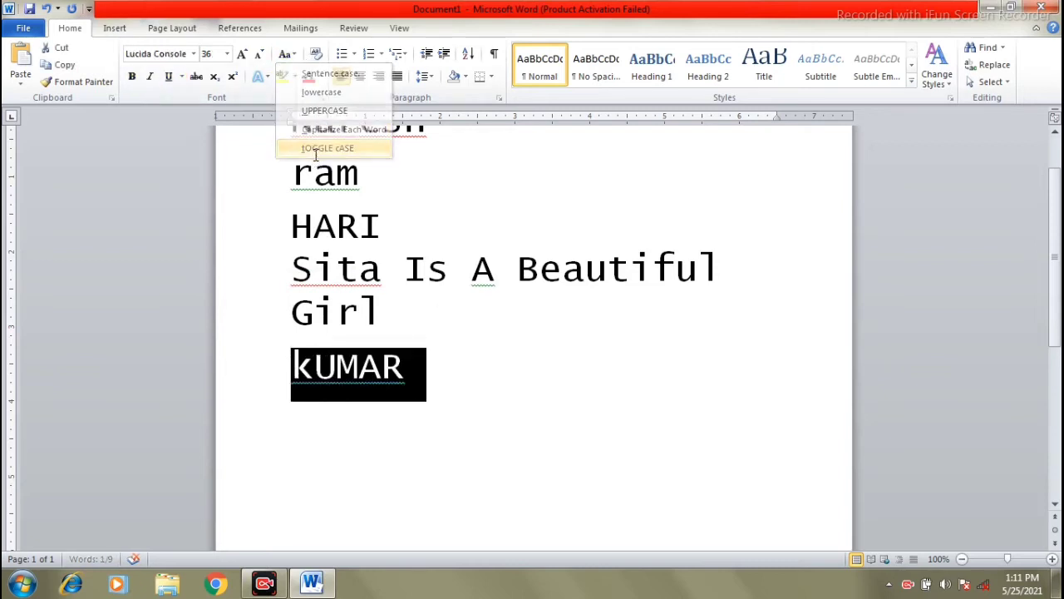
left_click(417, 394)
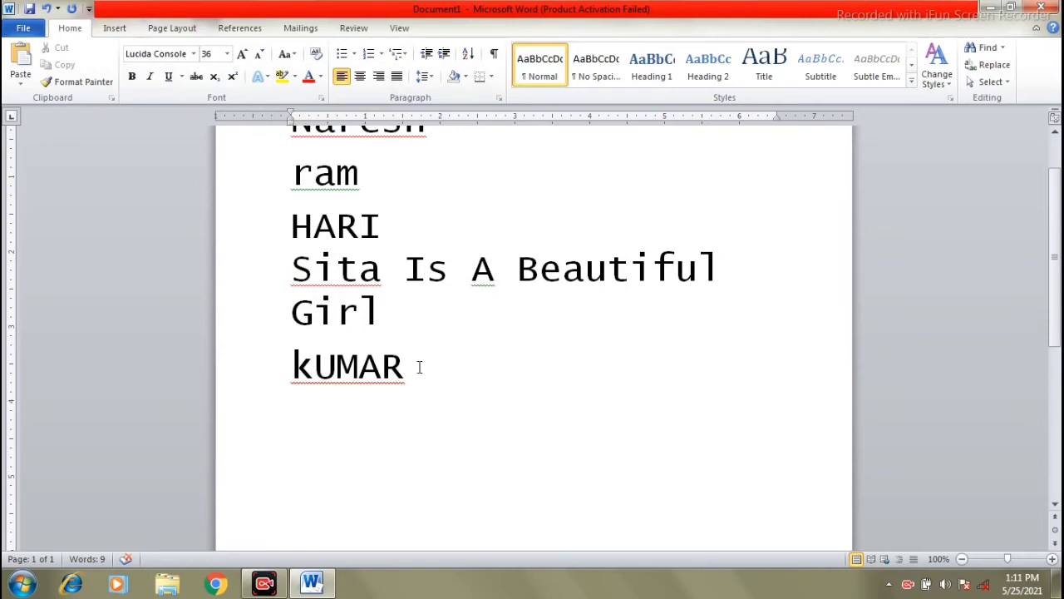
- Select the entire "is a beautiful girl" sentence and change it to tOGGLE cASE
left_click_drag(291, 269, 397, 311)
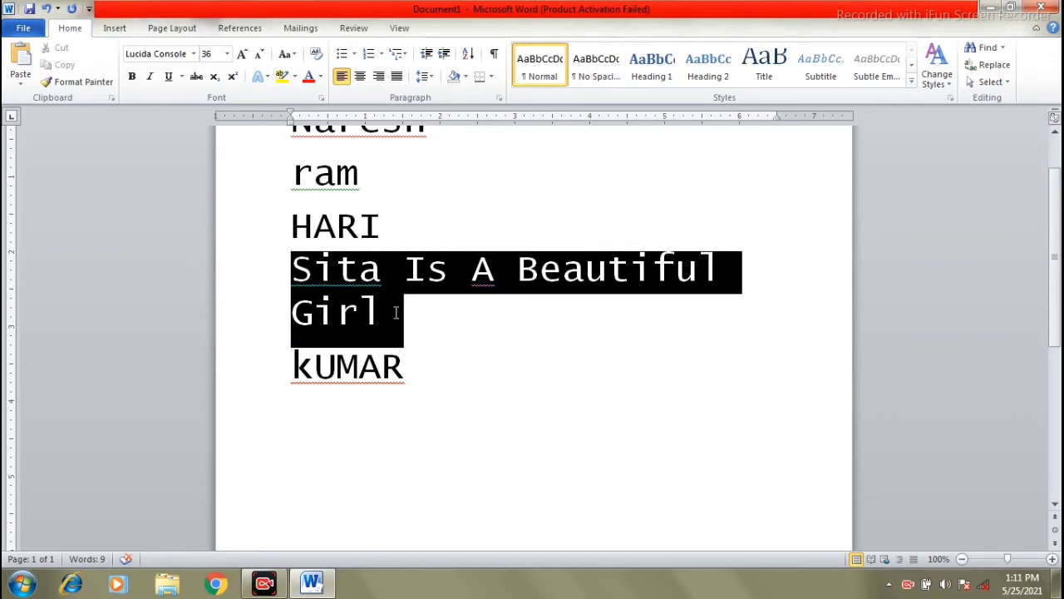
left_click(295, 54)
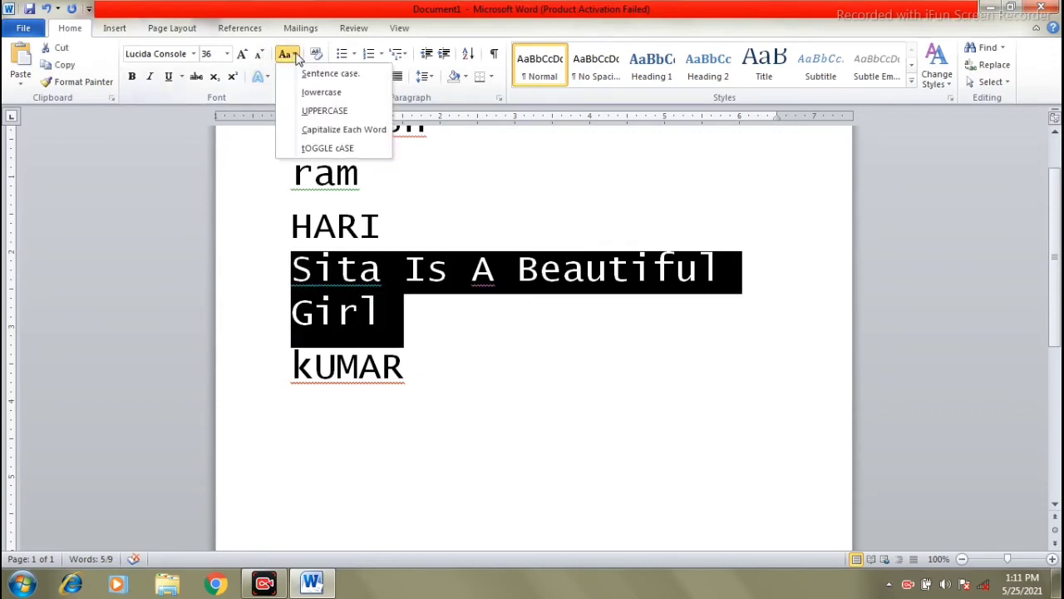
left_click(326, 148)
left_click(471, 327)
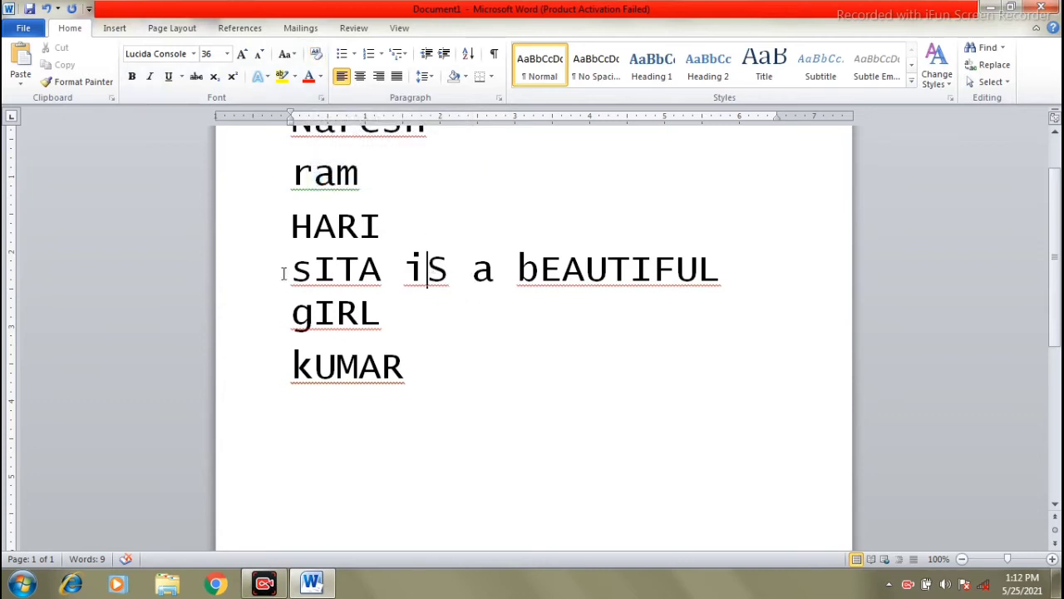
left_click(520, 268)
- Clear the formatting of the paragraph containing the third-line name and the "is a beautiful girl" sentence
left_click(429, 272)
left_click(316, 53)
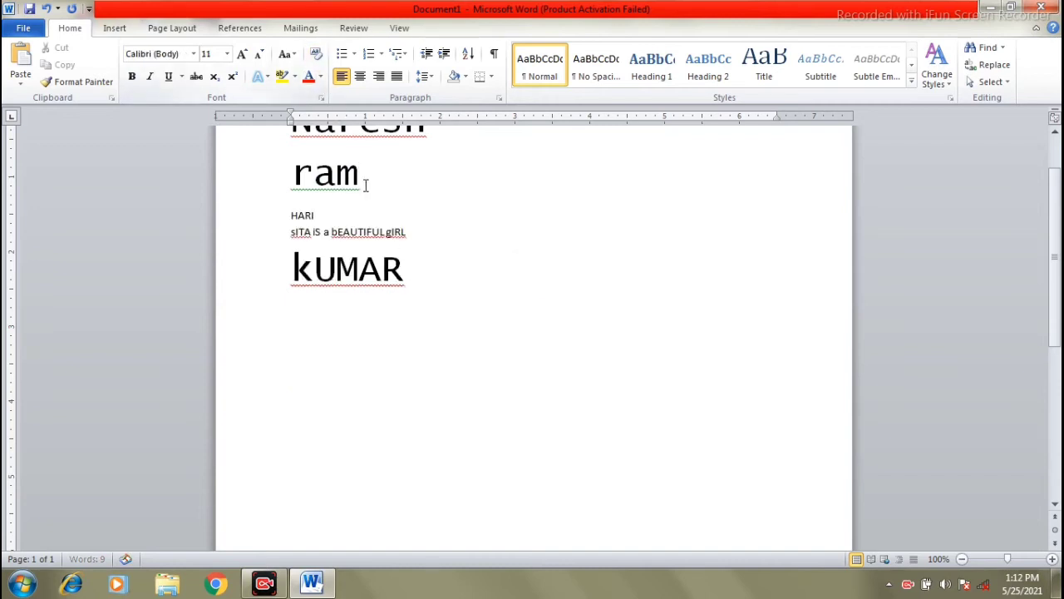
left_click_drag(291, 230, 408, 232)
left_click(351, 228)
- Clear the formatting of the names on the second, first and last lines, one after another
scroll(344, 237, "up", 2)
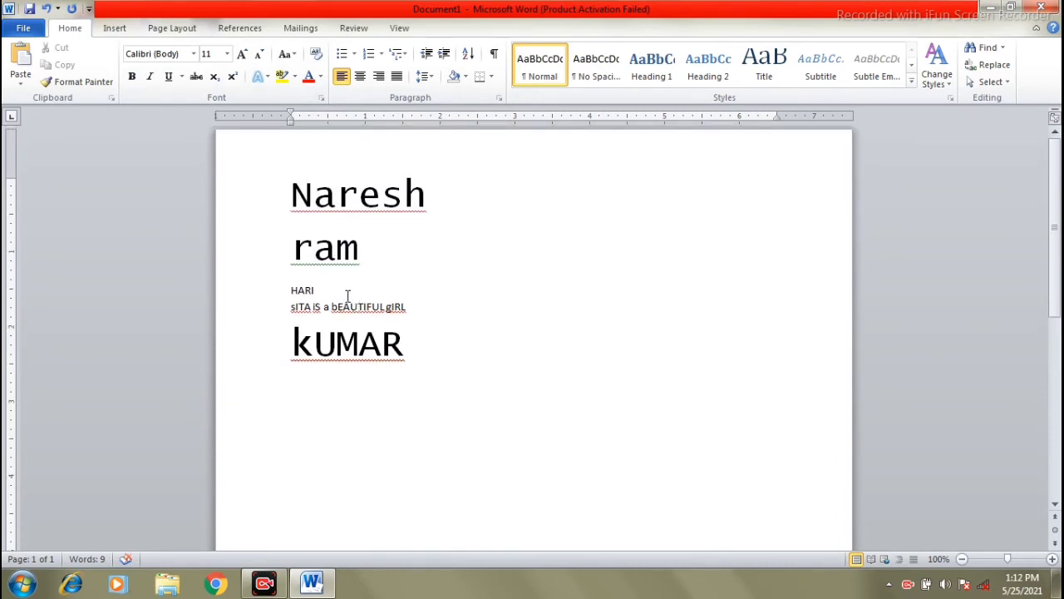
left_click(315, 54)
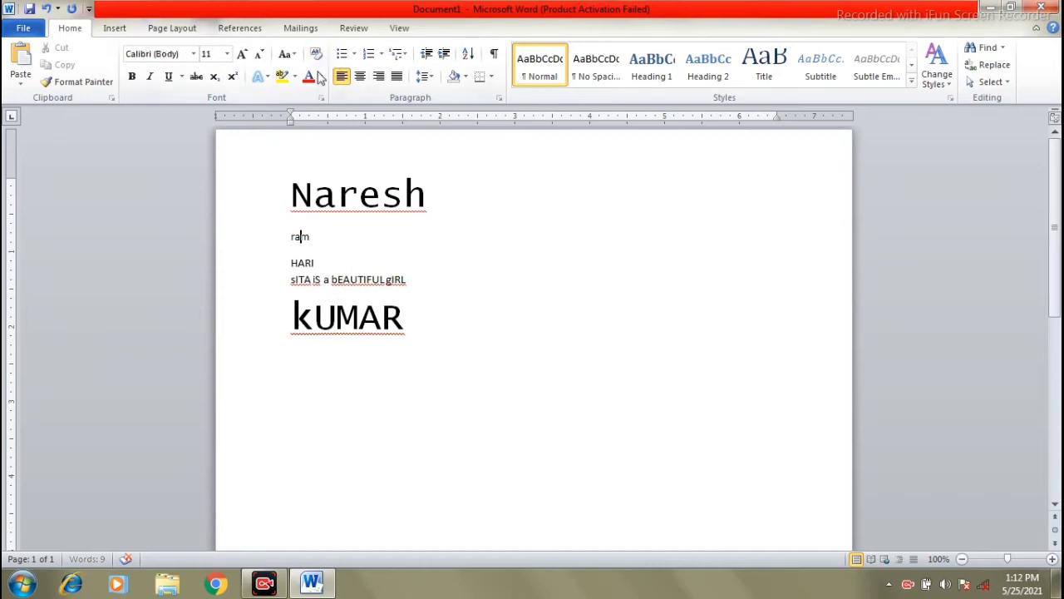
left_click(359, 195)
left_click(316, 54)
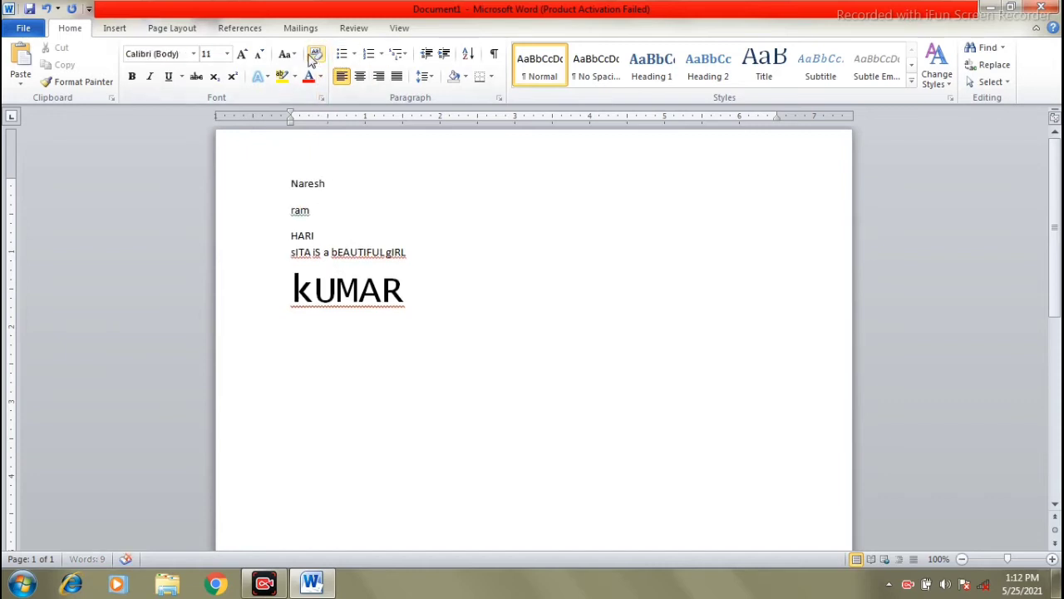
left_click(359, 291)
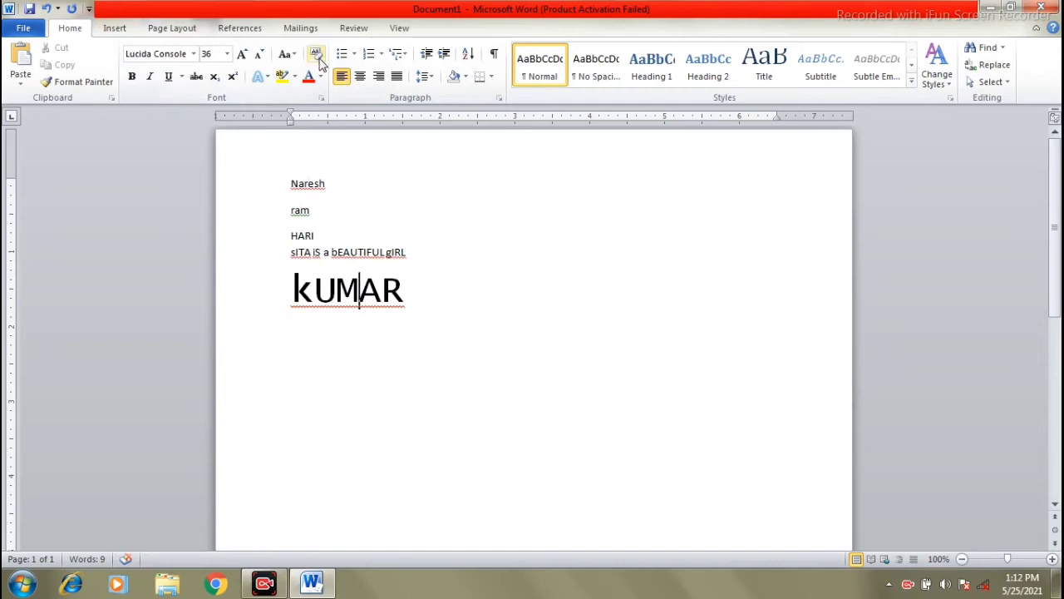
left_click(316, 55)
left_click(372, 252)
scroll(307, 193, "up", 1)
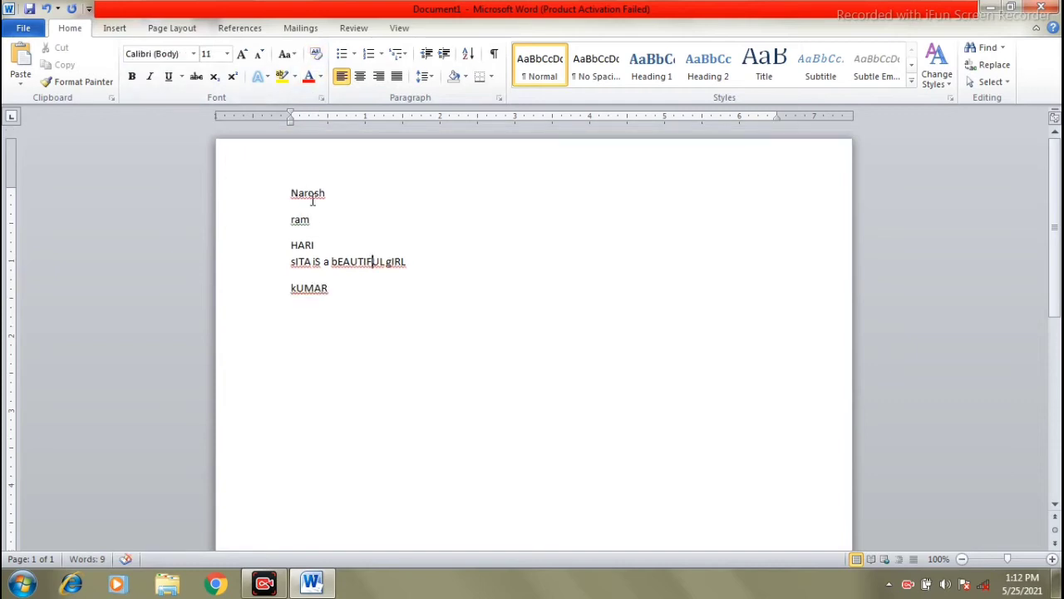
- Select the name on the first line and make it bold, italic, underlined and red
left_click_drag(284, 192, 364, 204)
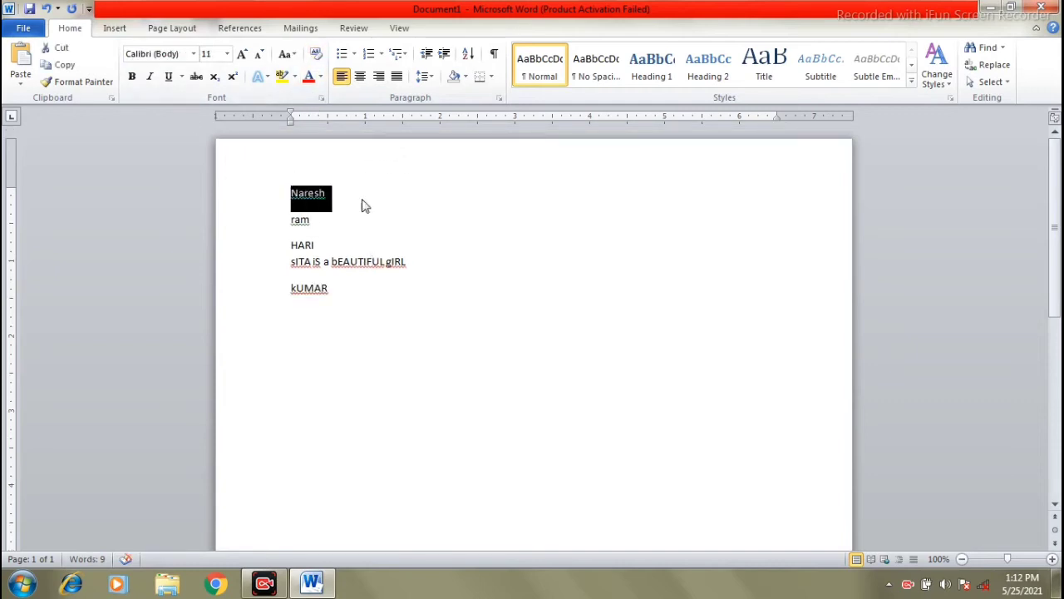
left_click(132, 76)
left_click(150, 76)
left_click(169, 77)
left_click(309, 77)
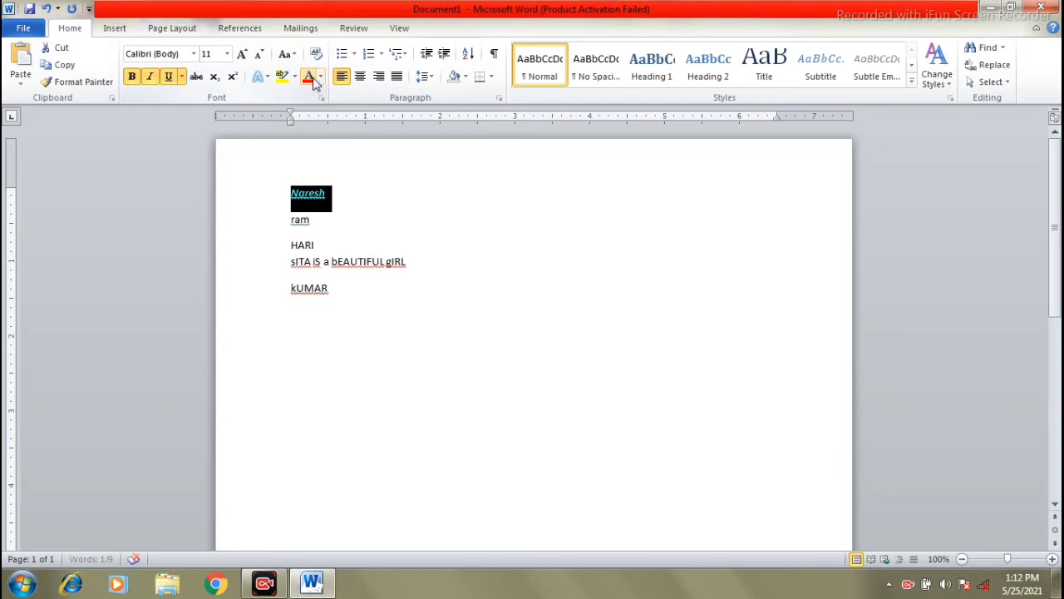
- Make the name on the second line bold, italic and red, and place the cursor in the first-line name
left_click(329, 231)
double_click(301, 220)
left_click(131, 75)
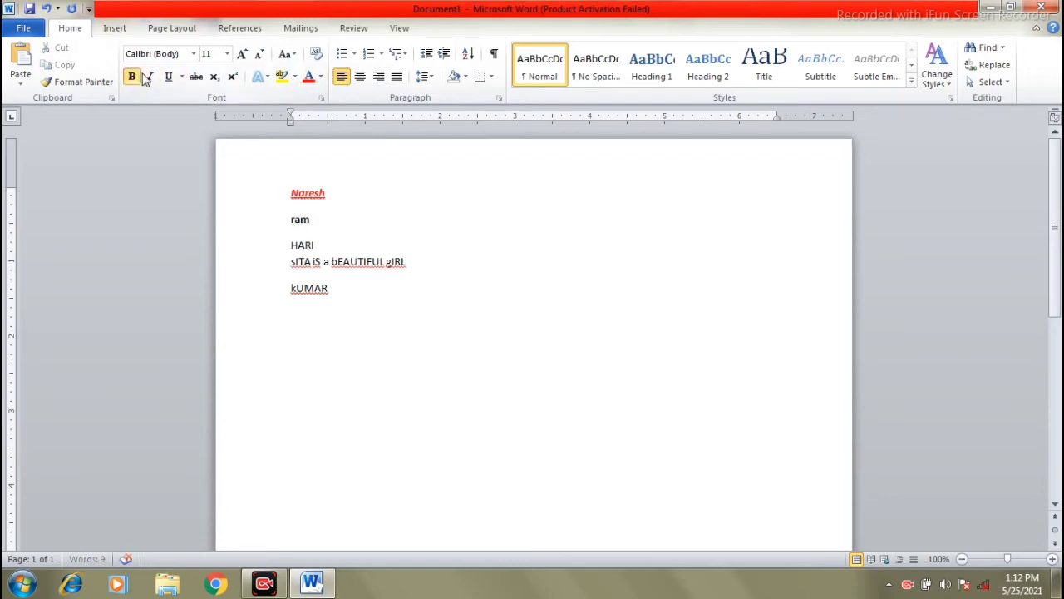
left_click(150, 76)
left_click(308, 77)
left_click(349, 221)
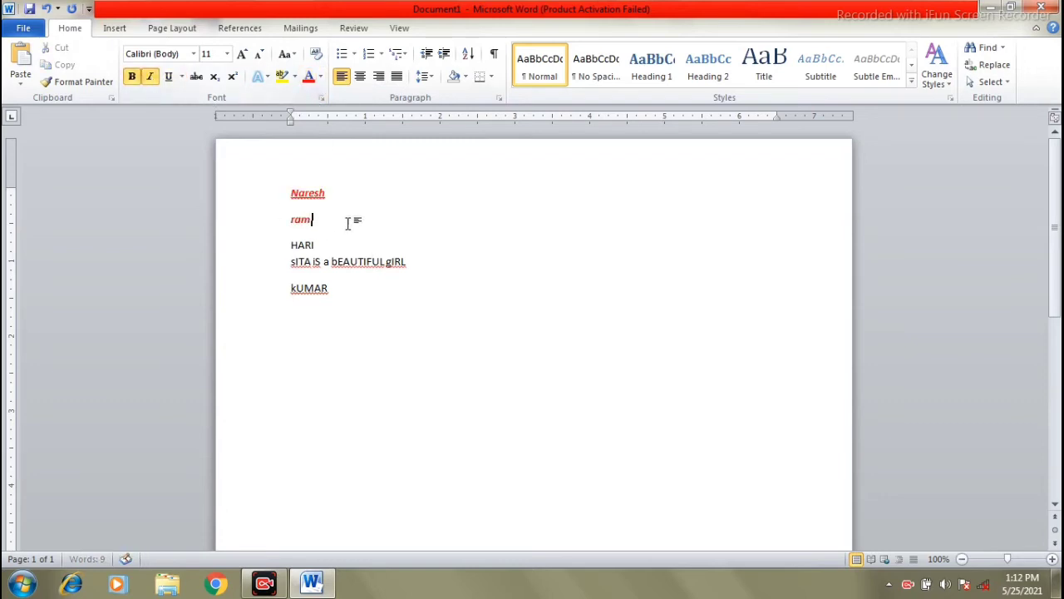
left_click(302, 192)
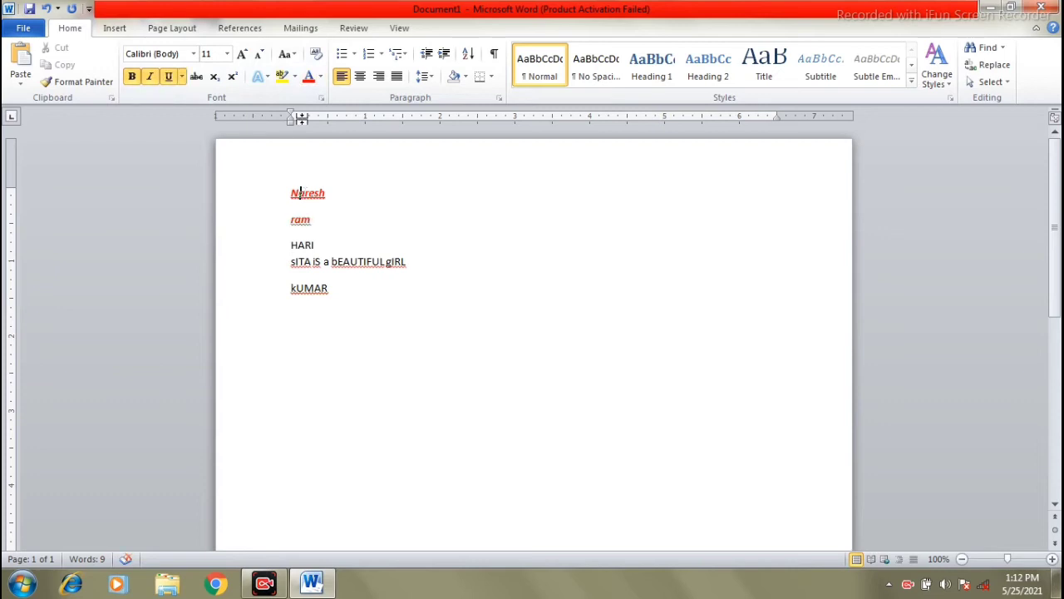
- Clear the formatting of the names on the first and second lines, one after the other
left_click(316, 53)
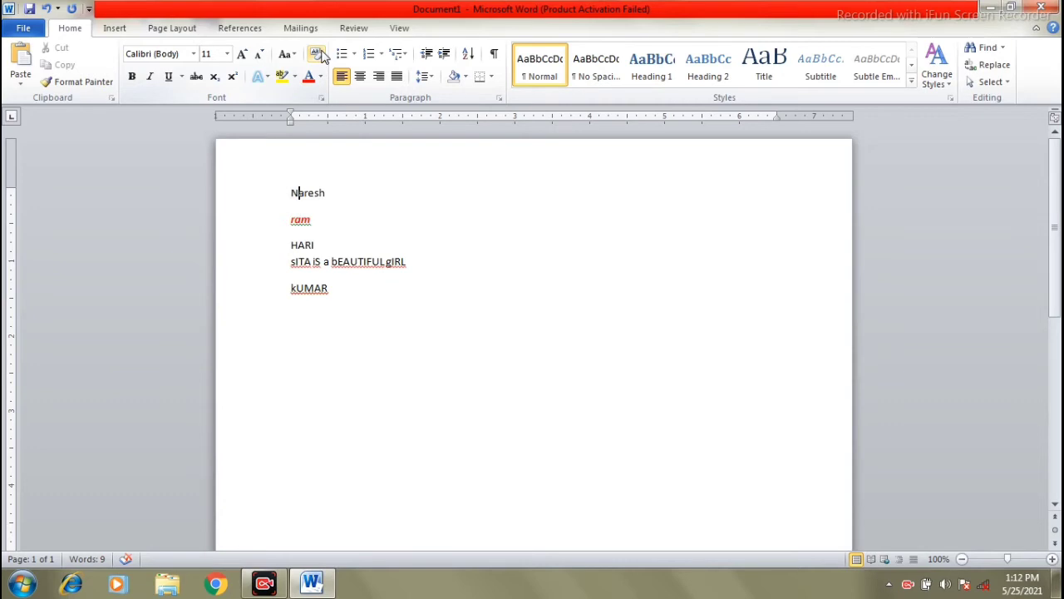
left_click(298, 220)
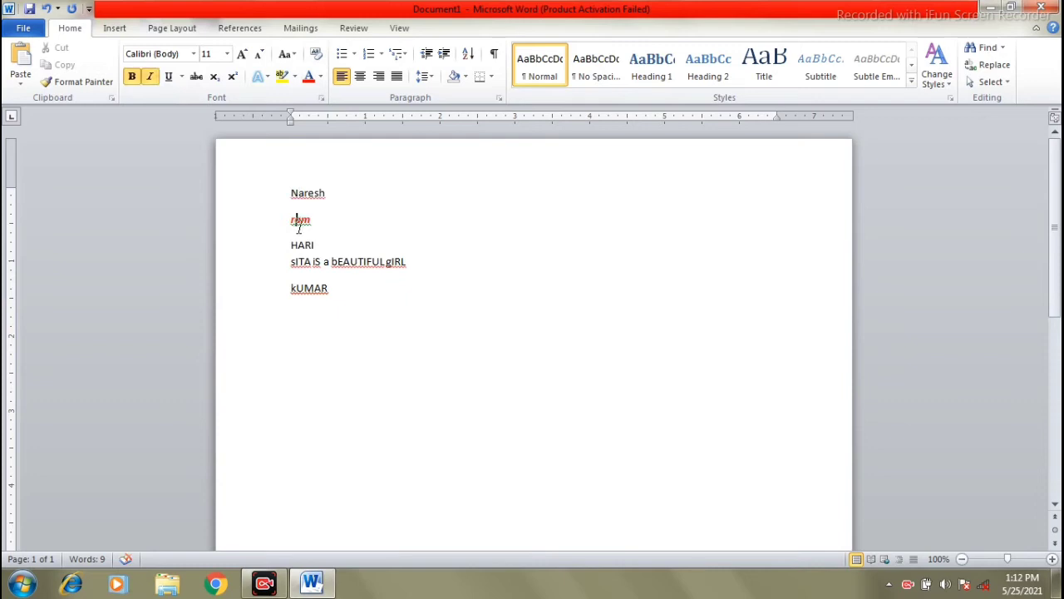
left_click(315, 54)
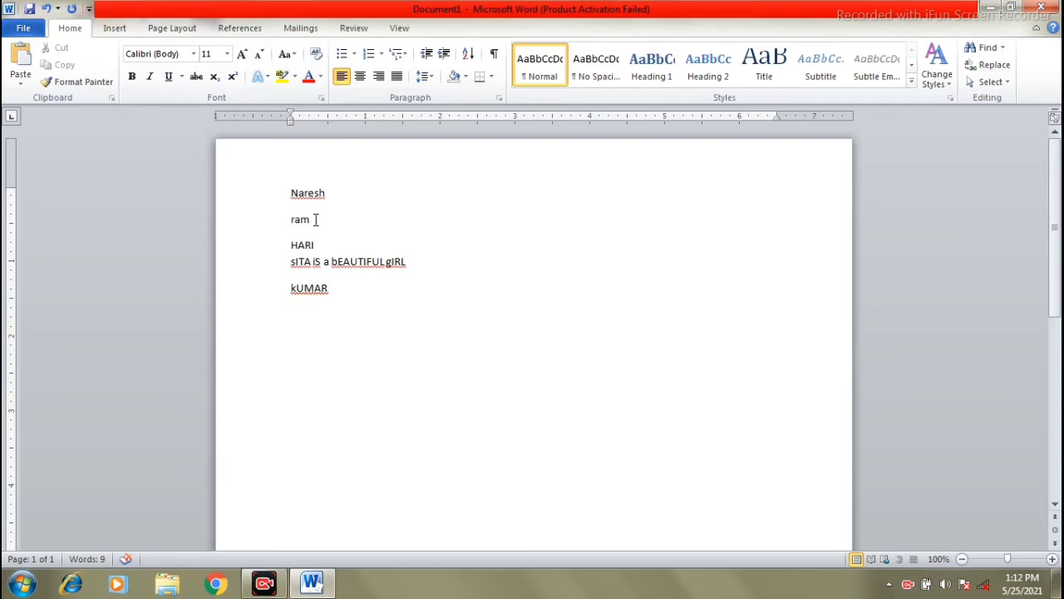
- Delete all the text in the document, raise the font size to 26 and enter "NP Infotech"
left_click_drag(276, 180, 363, 304)
key("Delete")
key("ctrl+shift+period")
key("ctrl+shift+period")
key("ctrl+shift+period")
key("ctrl+shift+period")
key("ctrl+shift+period")
key("ctrl+shift+period")
key("ctrl+shift+period")
key("ctrl+shift+period")
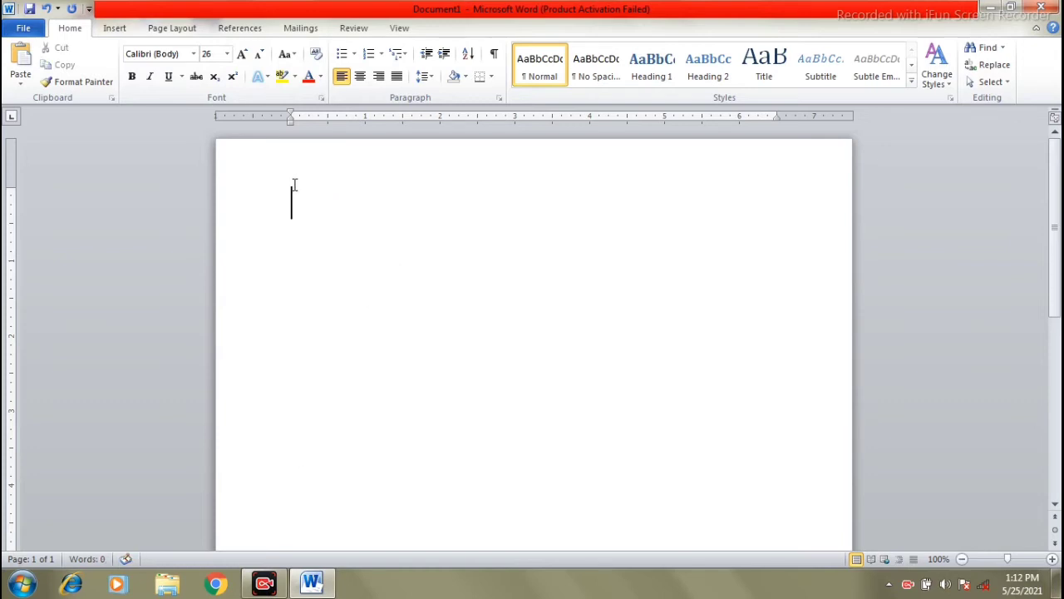
type("NP Infotech")
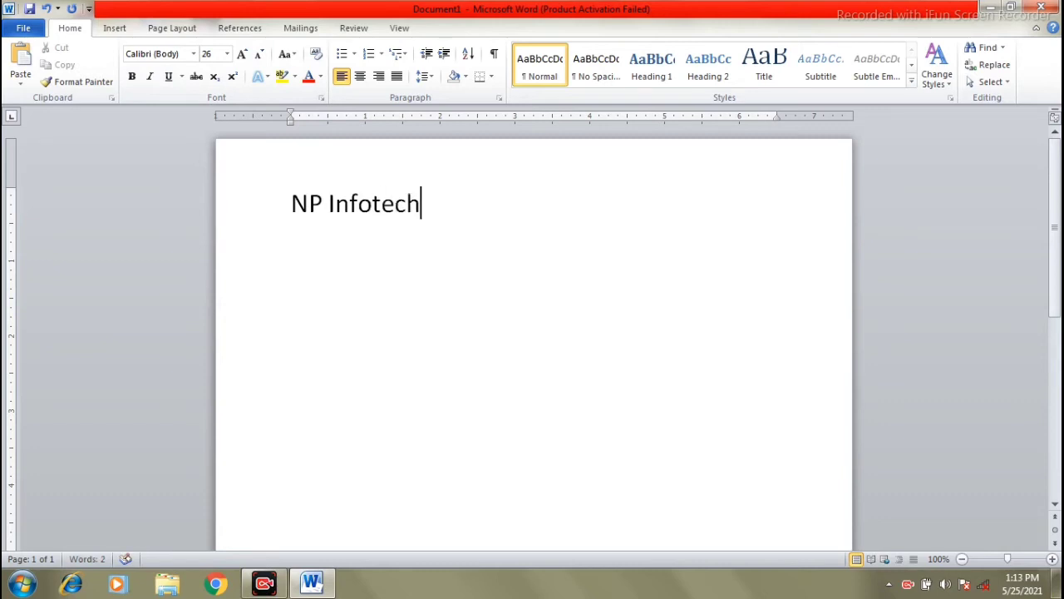
- Make the "NP Infotech" line bold, italic and underlined
left_click(337, 206)
left_click_drag(438, 208, 288, 210)
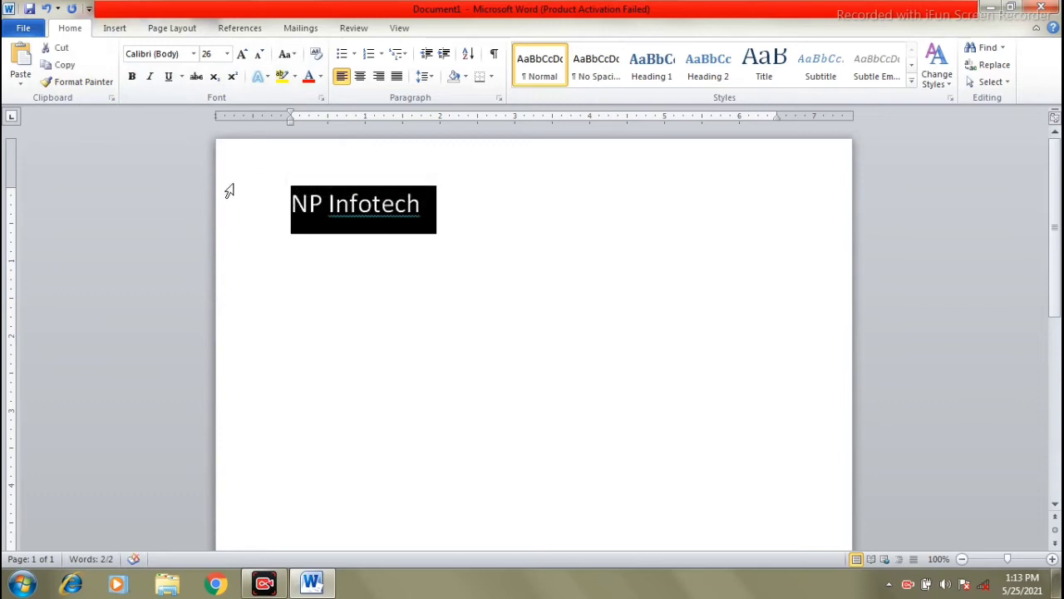
left_click(133, 77)
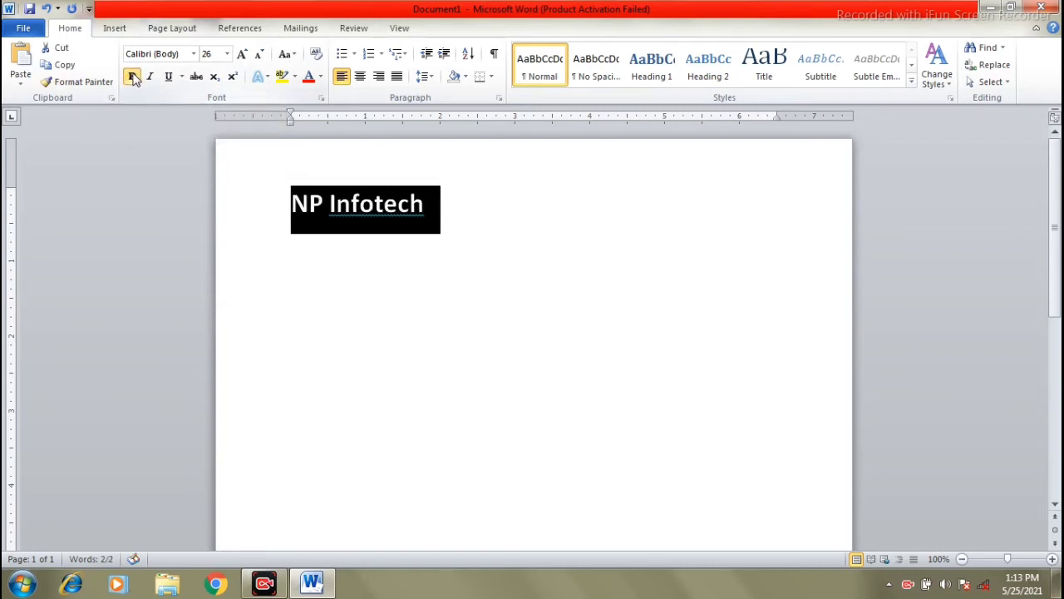
left_click(432, 216)
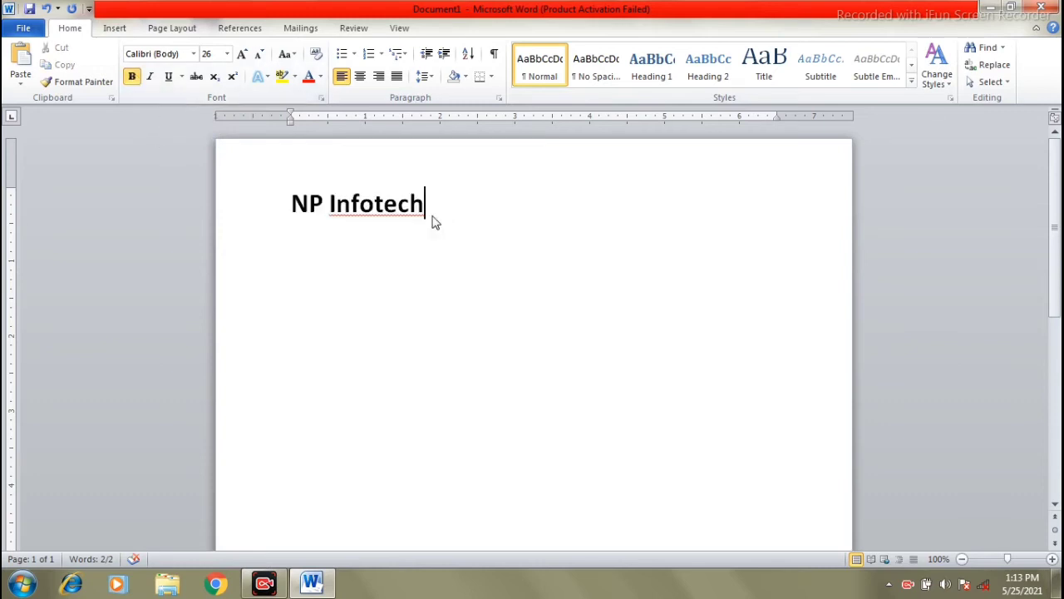
left_click(273, 189)
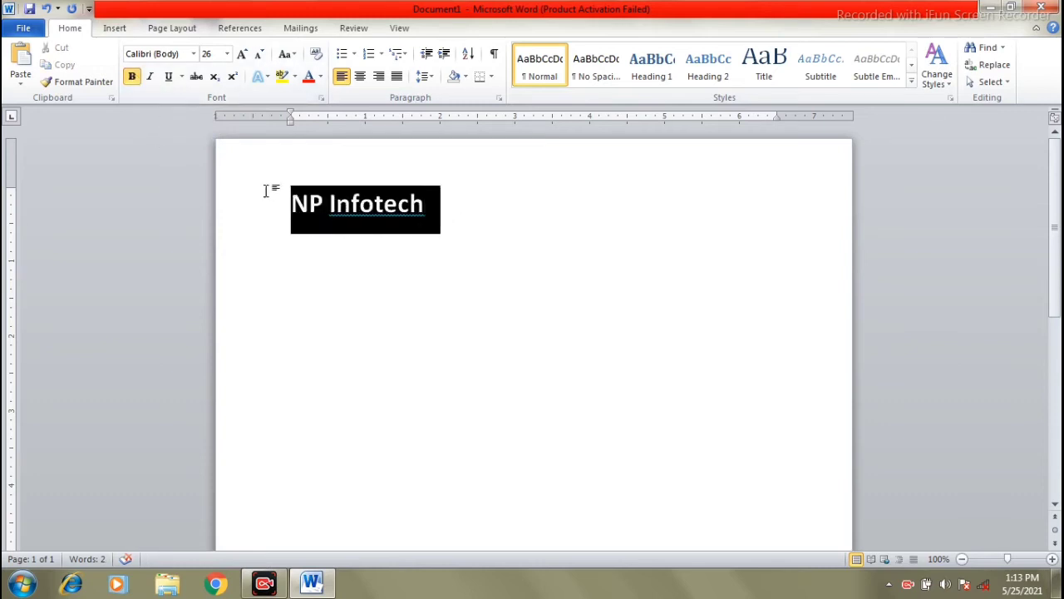
left_click(151, 77)
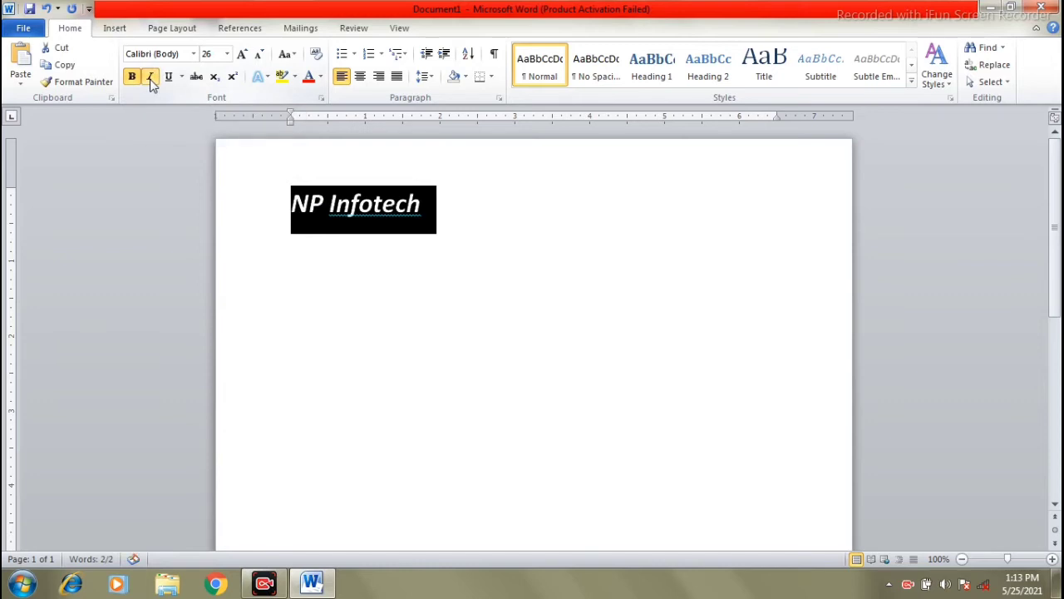
left_click(371, 209)
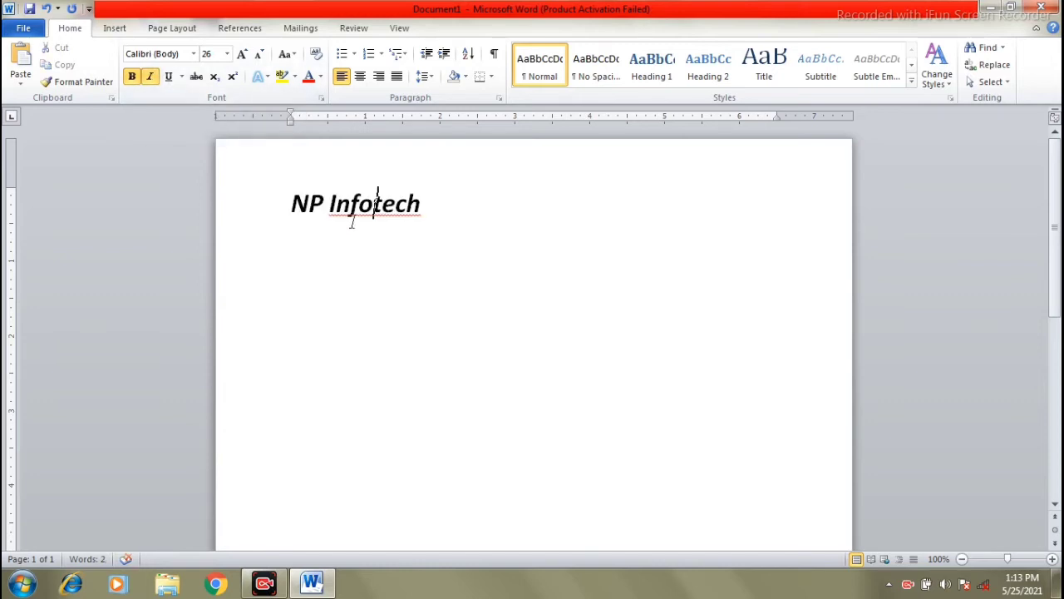
left_click_drag(440, 207, 266, 192)
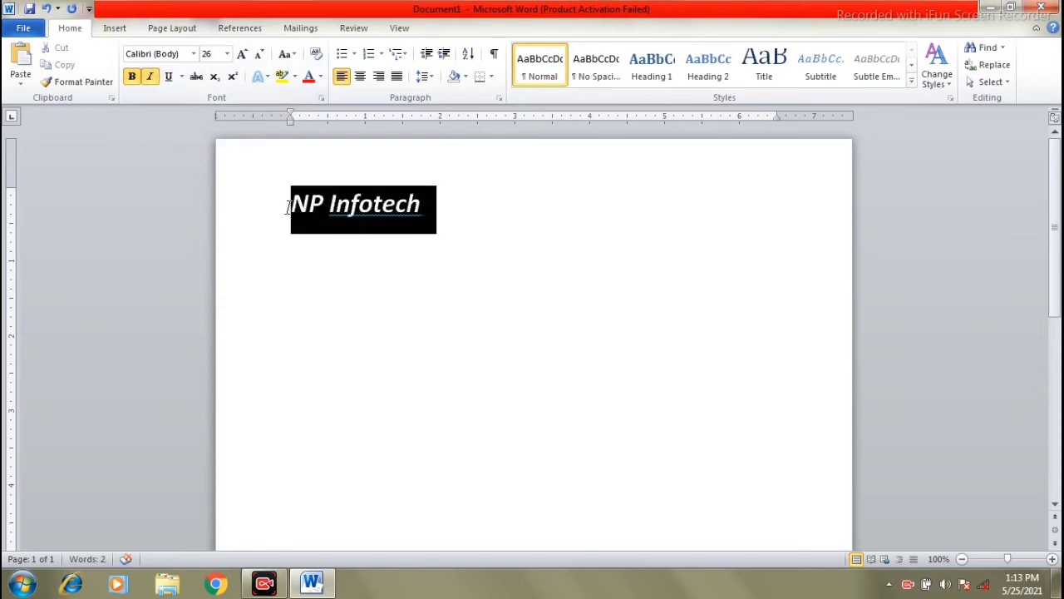
left_click(168, 81)
- Change the underline of "NP Infotech" to the double style and return it to the single line
left_click_drag(468, 211, 277, 220)
left_click(181, 76)
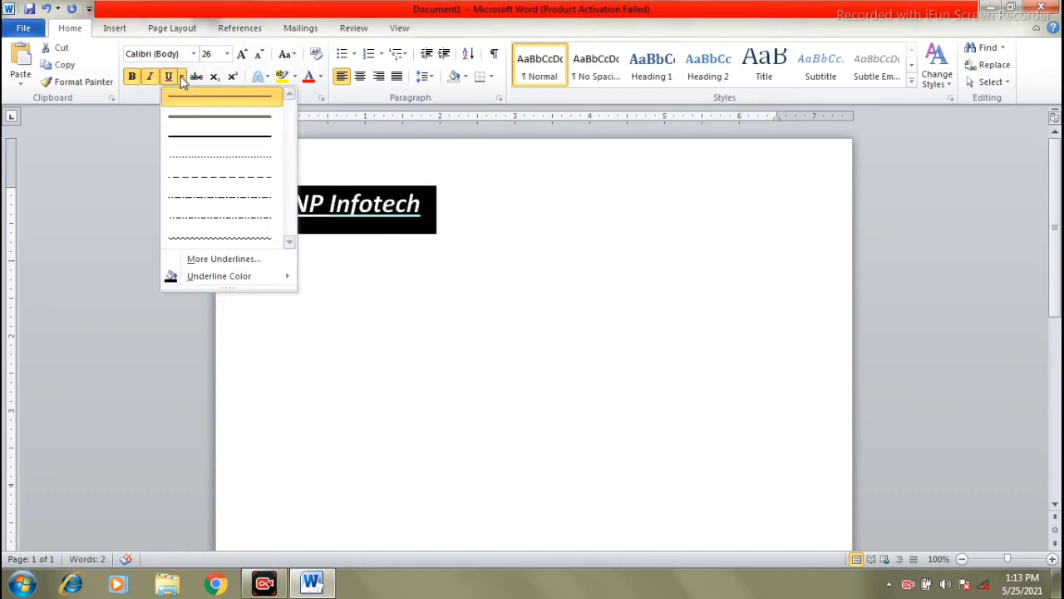
left_click(188, 124)
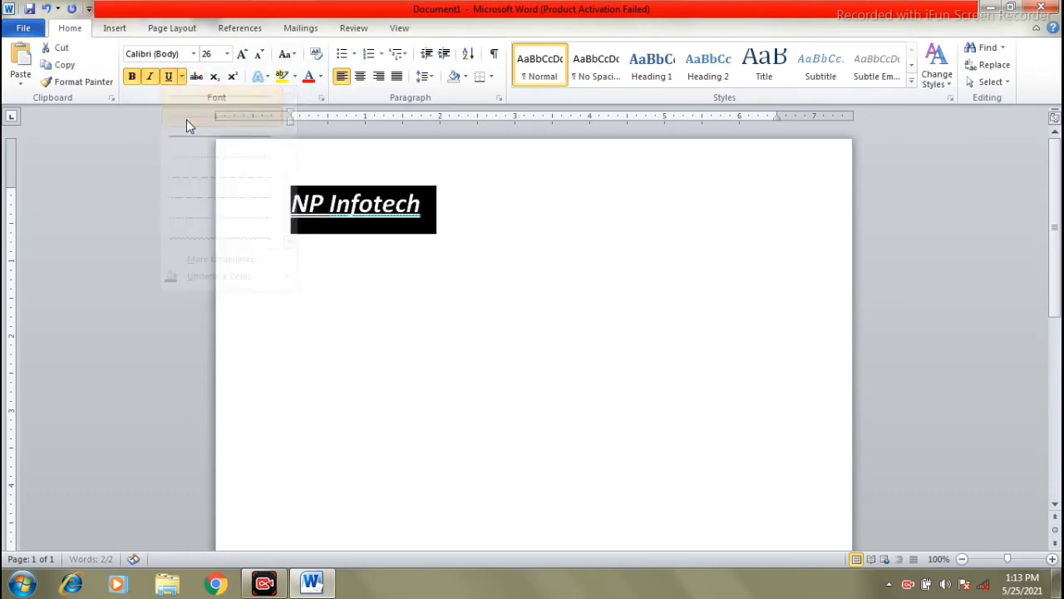
left_click(182, 76)
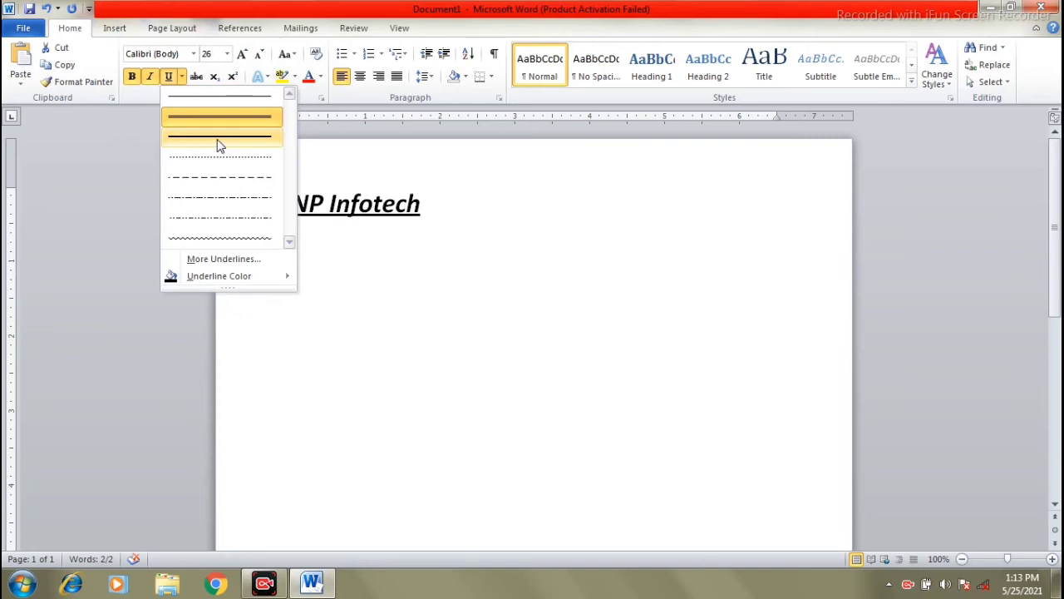
left_click(218, 98)
left_click(474, 235)
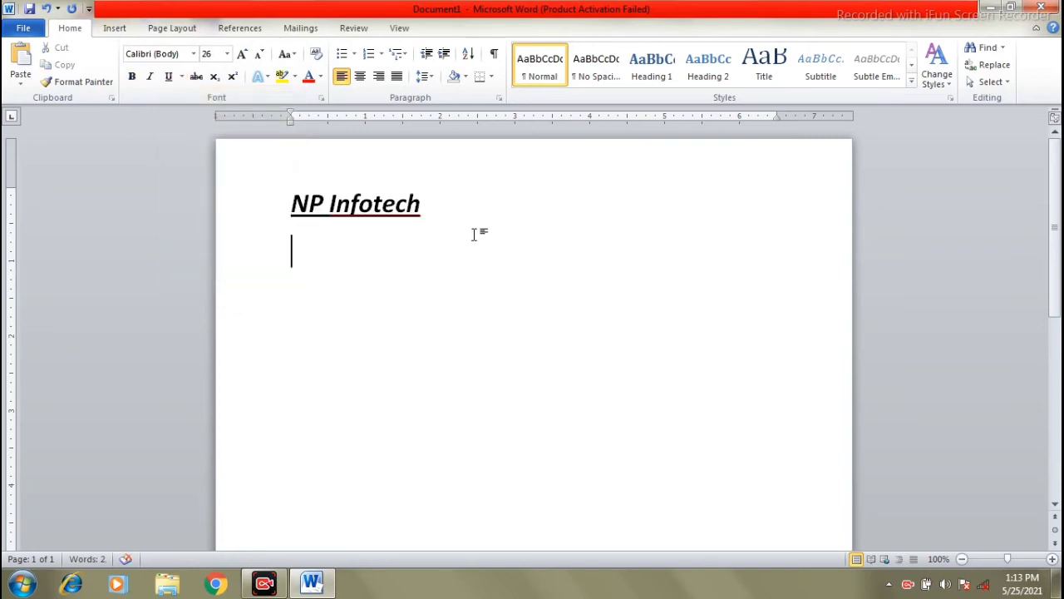
- Add a second line reading "BG Solutions" below "NP Infotech"
left_click(445, 201)
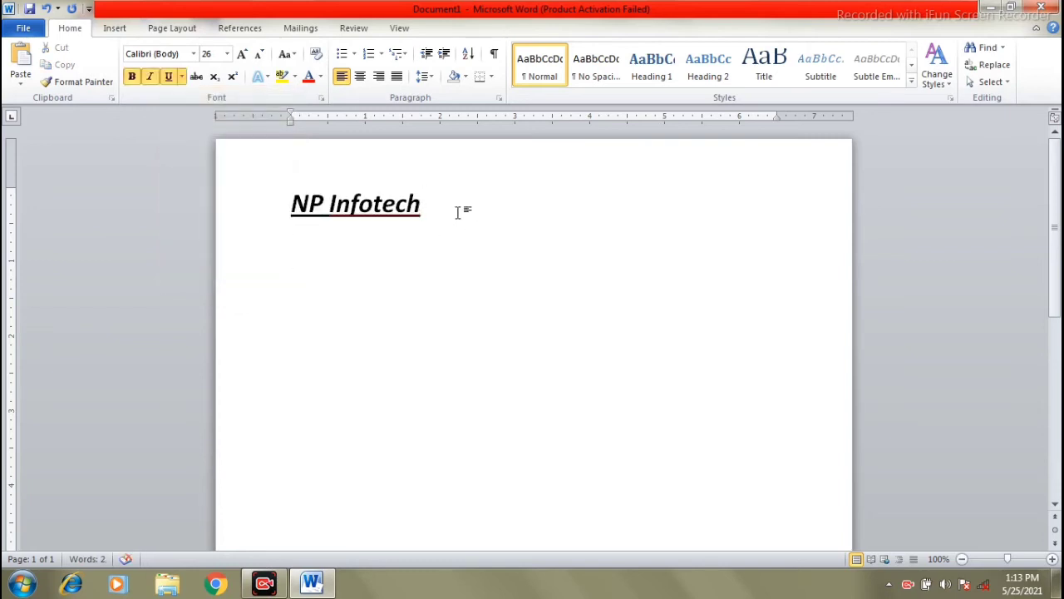
key("Return")
type("BG")
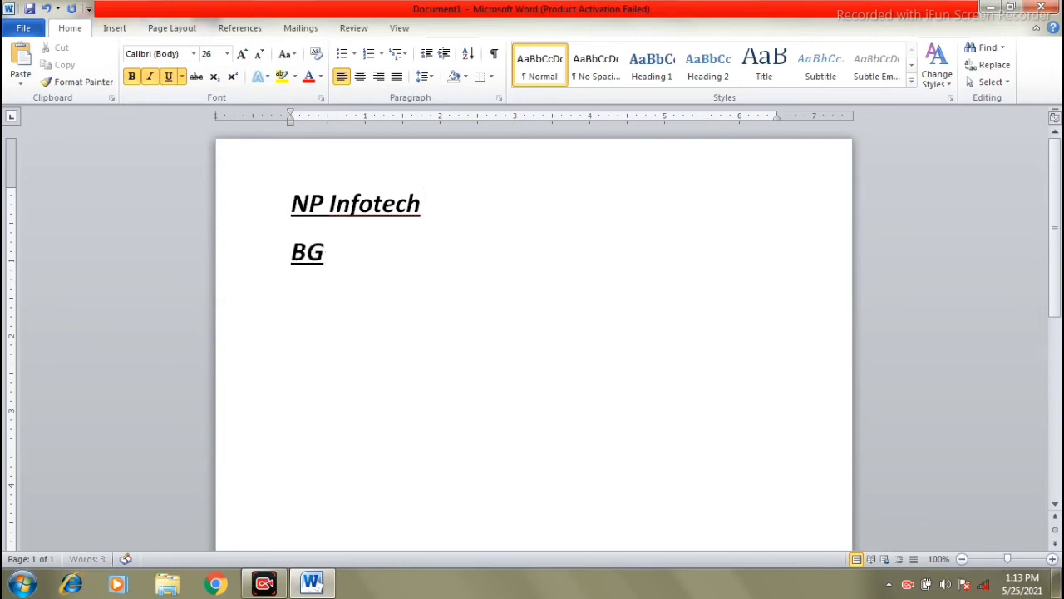
type(" Solu")
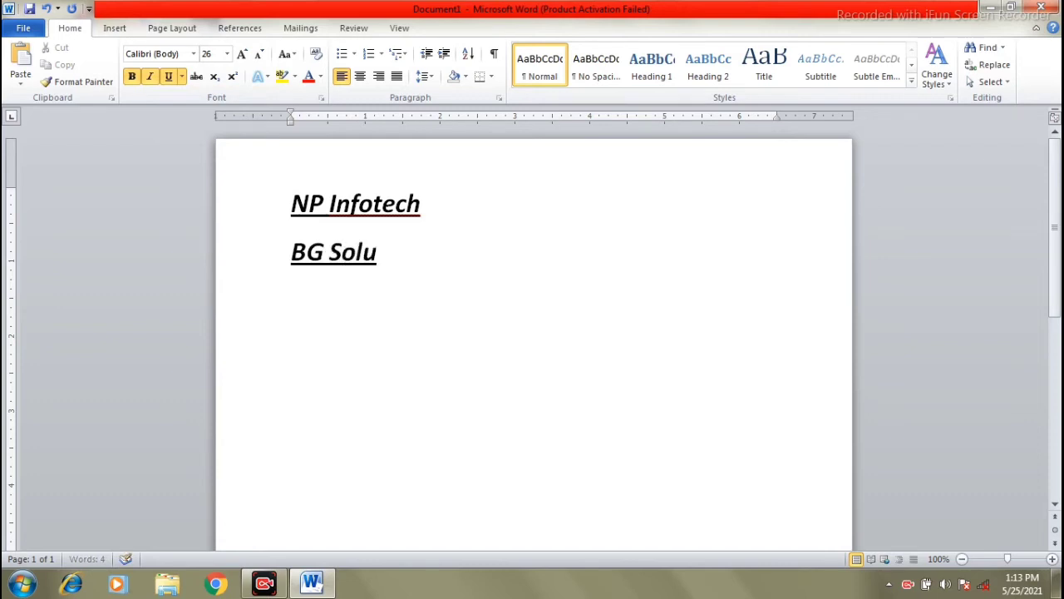
type("tions")
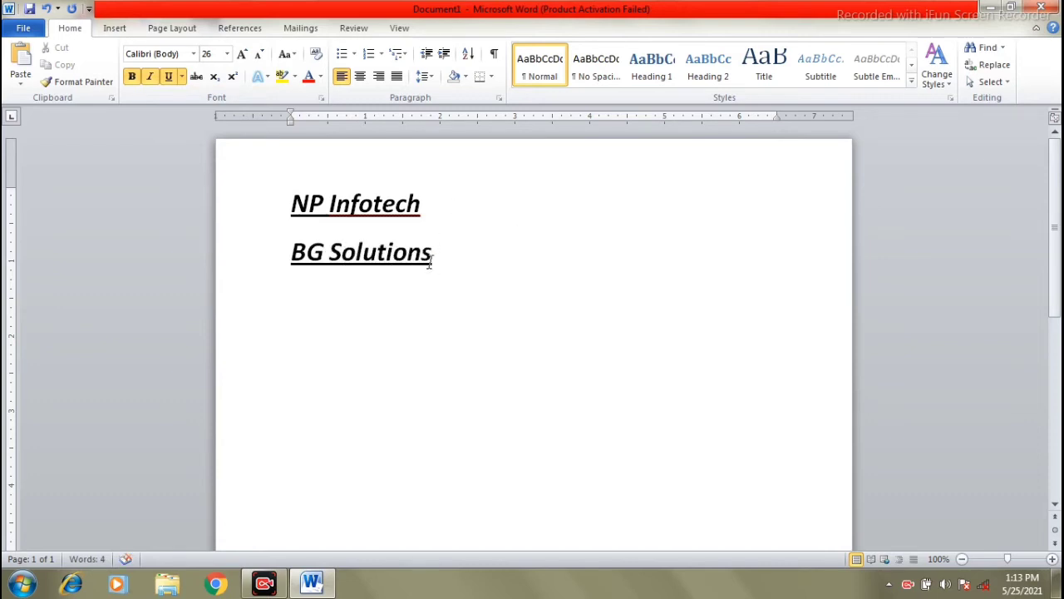
- Remove the bold, italic and underline from "BG Solutions" and apply strikethrough to it
left_click_drag(459, 247, 290, 254)
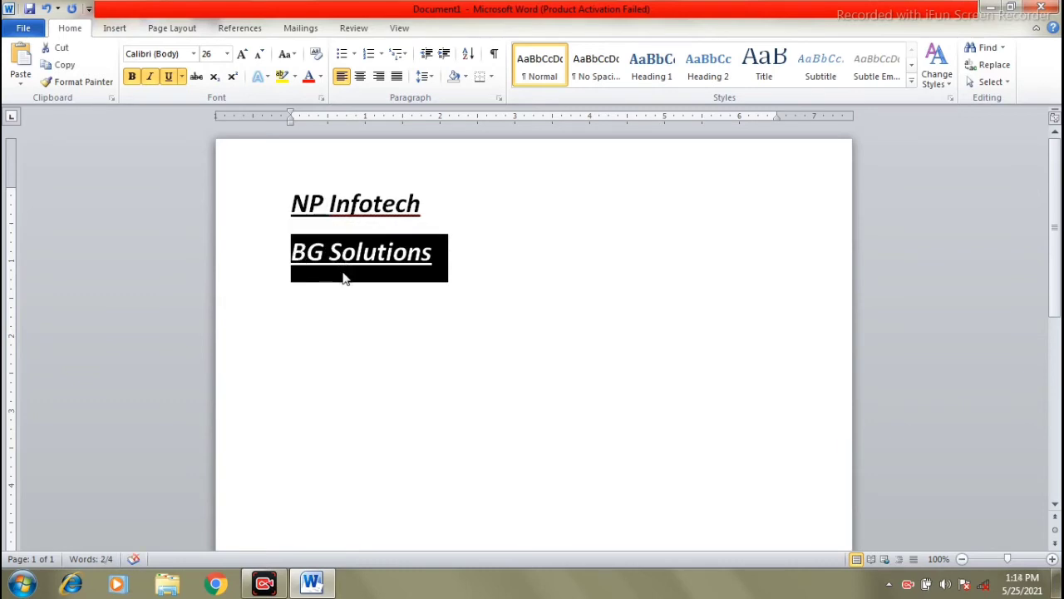
left_click(133, 76)
left_click(150, 77)
left_click(168, 77)
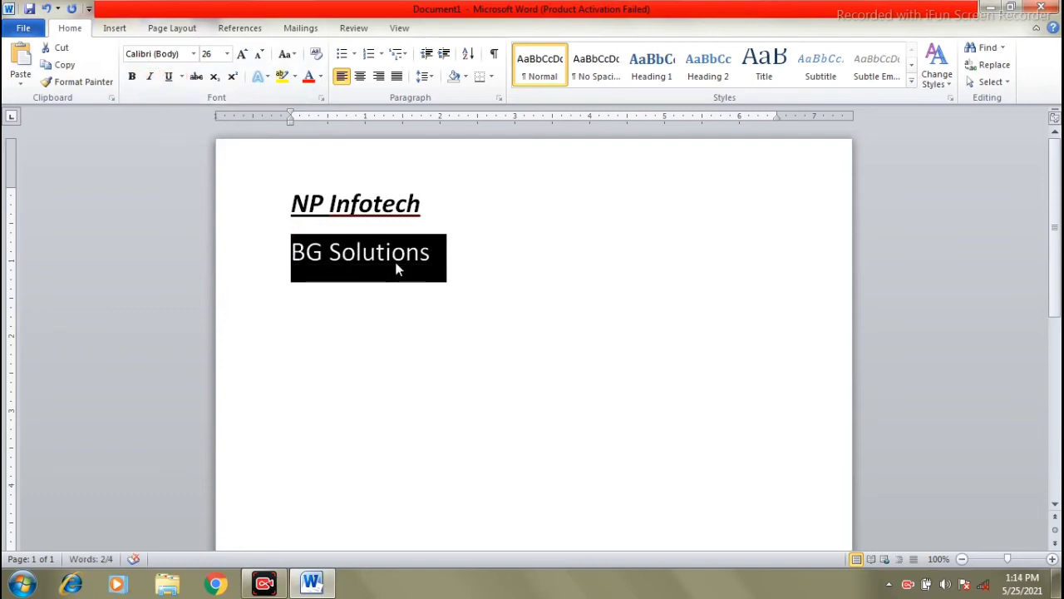
left_click(196, 77)
left_click(441, 387)
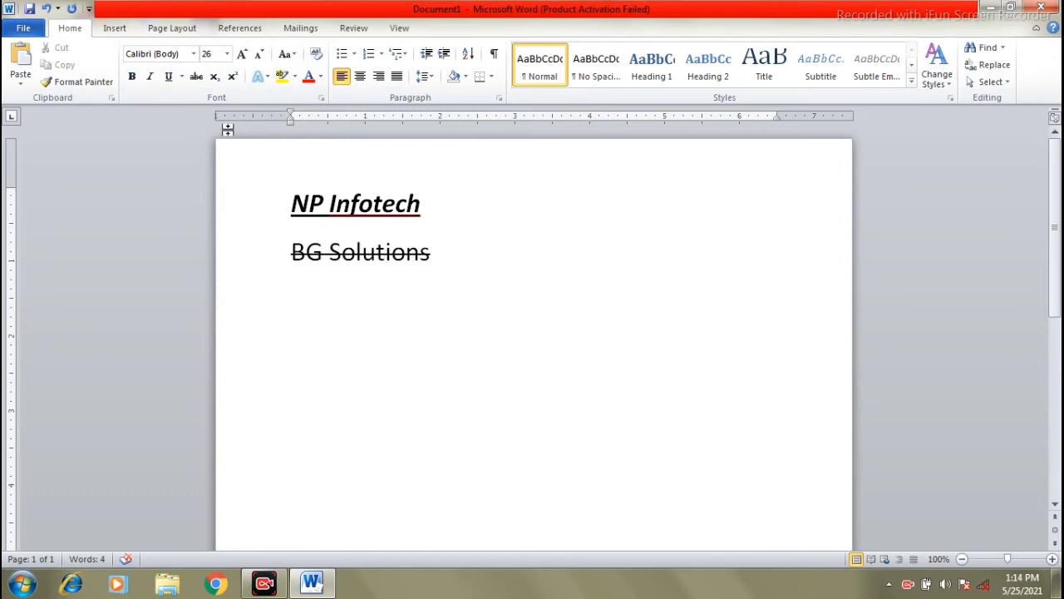
- Add a third line reading "101" and make its last digit subscript
left_click(366, 263)
left_click(289, 271)
double_click(299, 294)
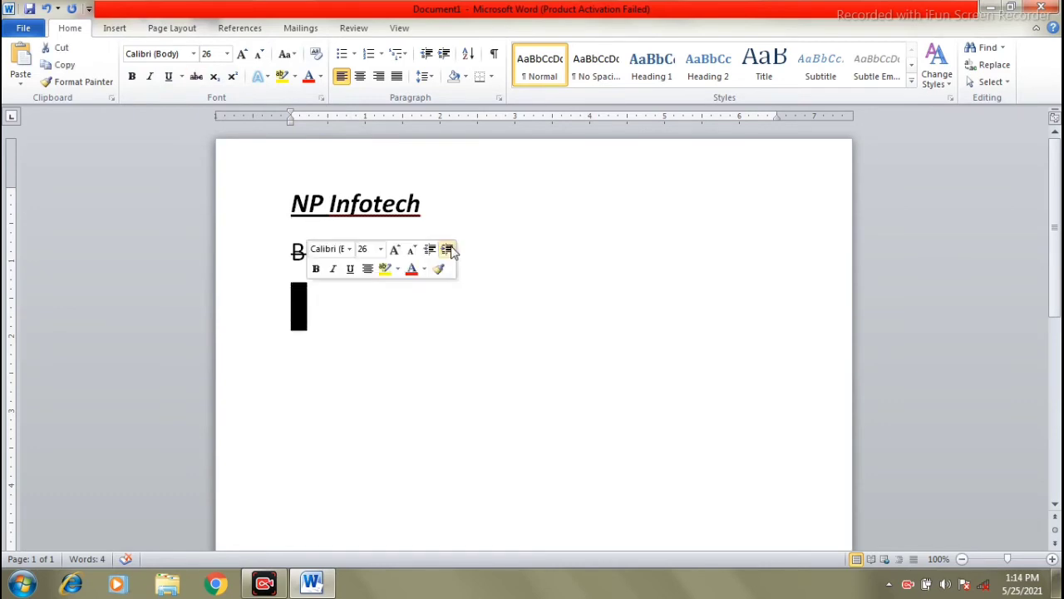
left_click(307, 324)
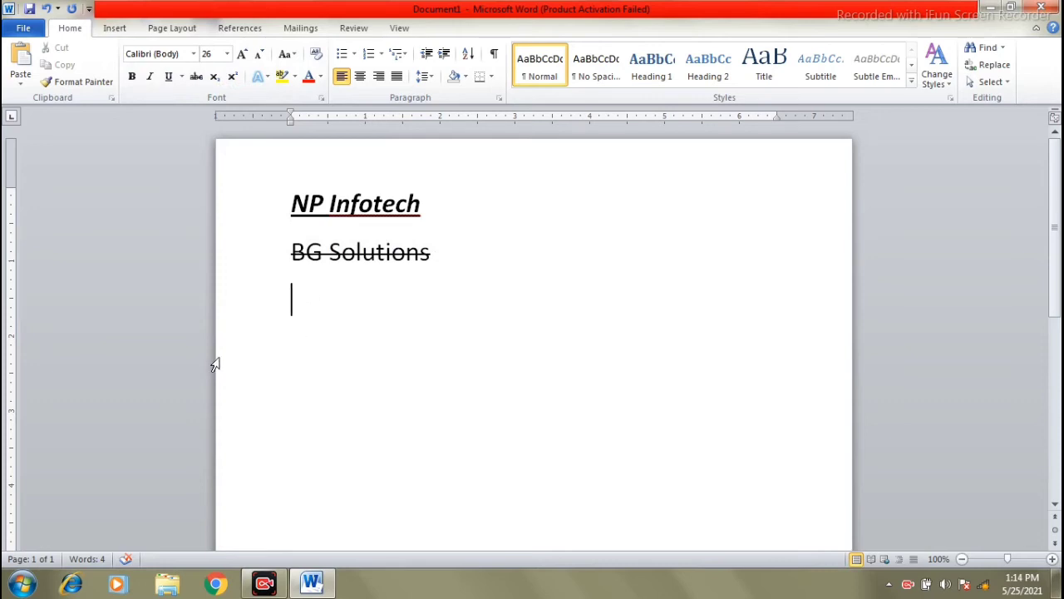
type("101")
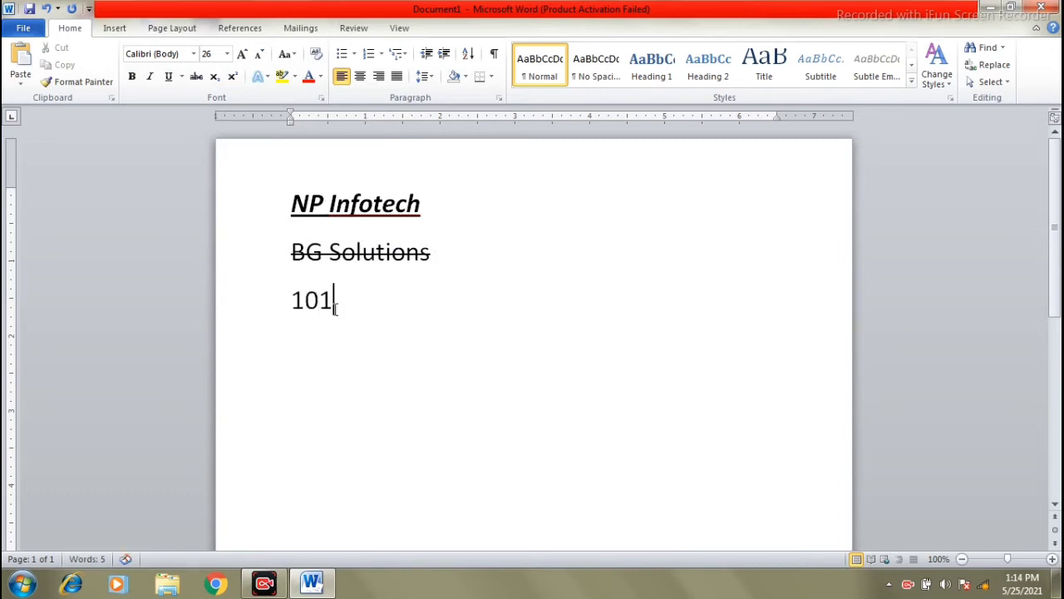
left_click_drag(329, 305, 320, 305)
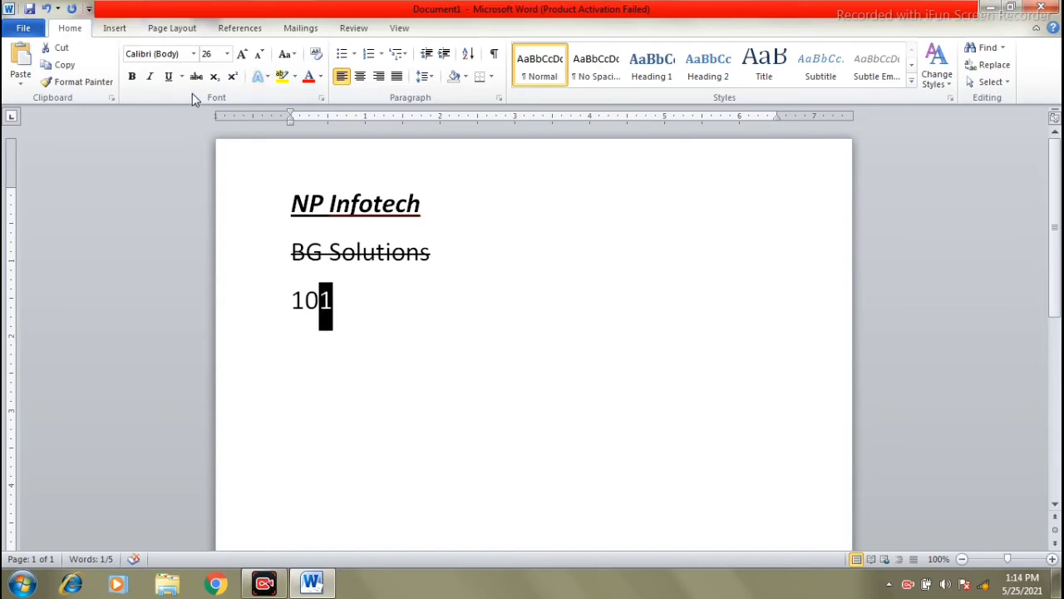
left_click(214, 80)
left_click(345, 329)
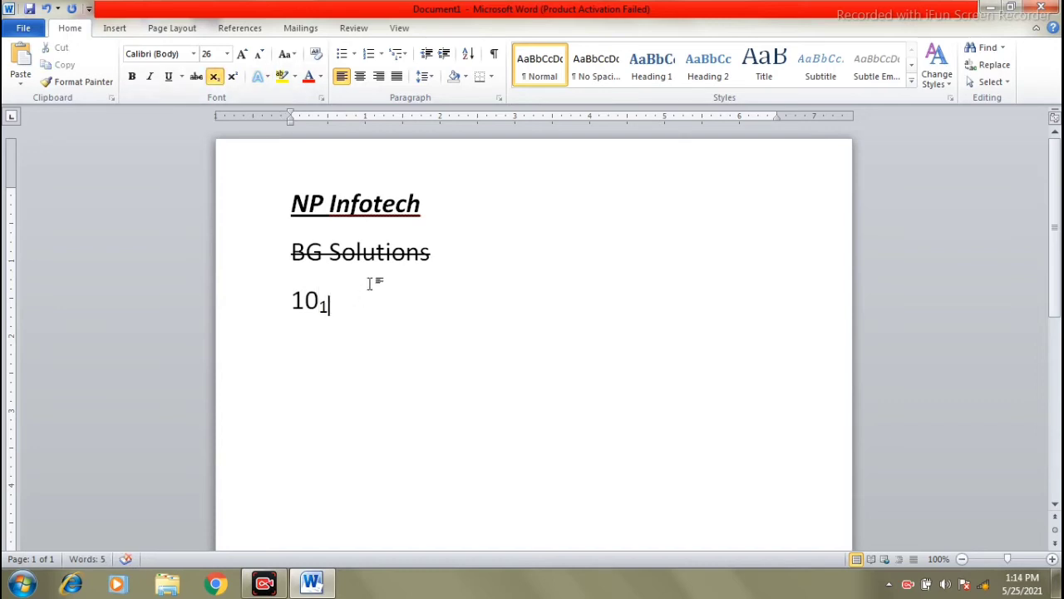
- Add another "101" line below without subscript and make its last digit superscript
key("Return")
type("101")
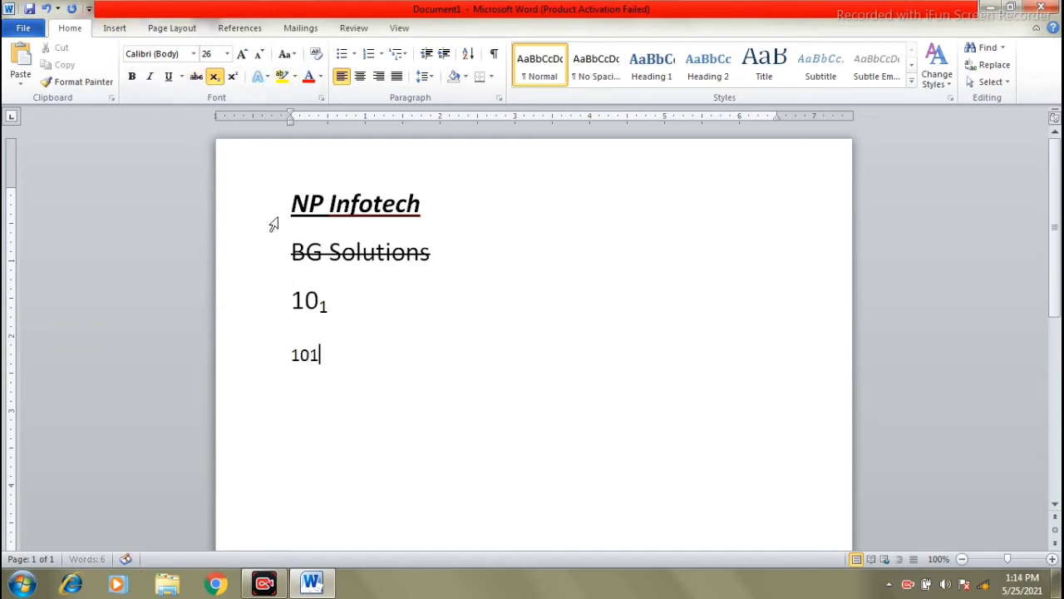
mouse_move(326, 359)
left_mouse_down()
mouse_move(289, 356)
mouse_move(321, 353)
left_mouse_up()
left_click(213, 76)
left_click(369, 374)
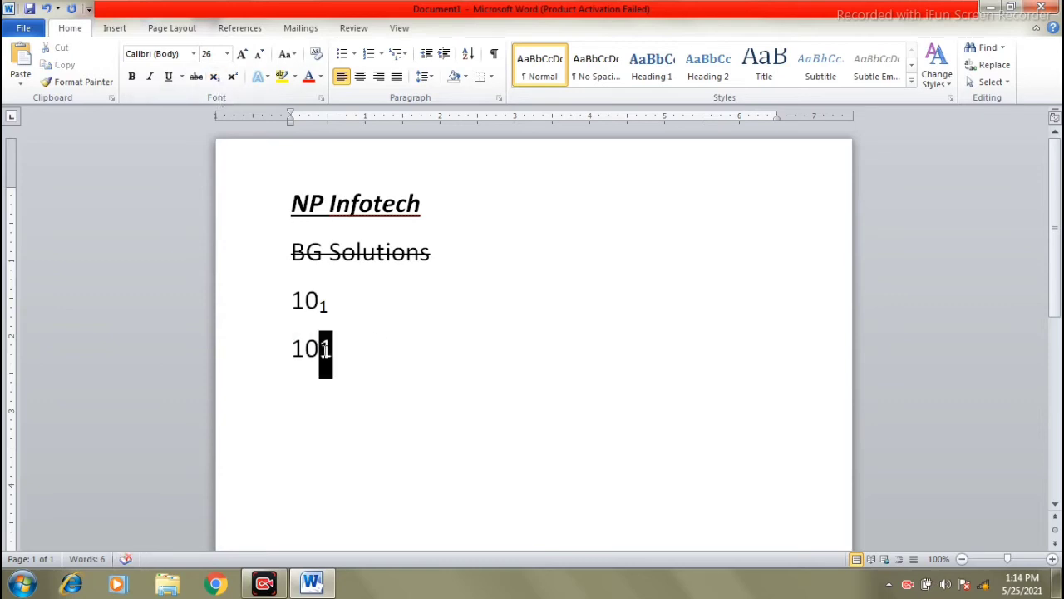
left_click(234, 76)
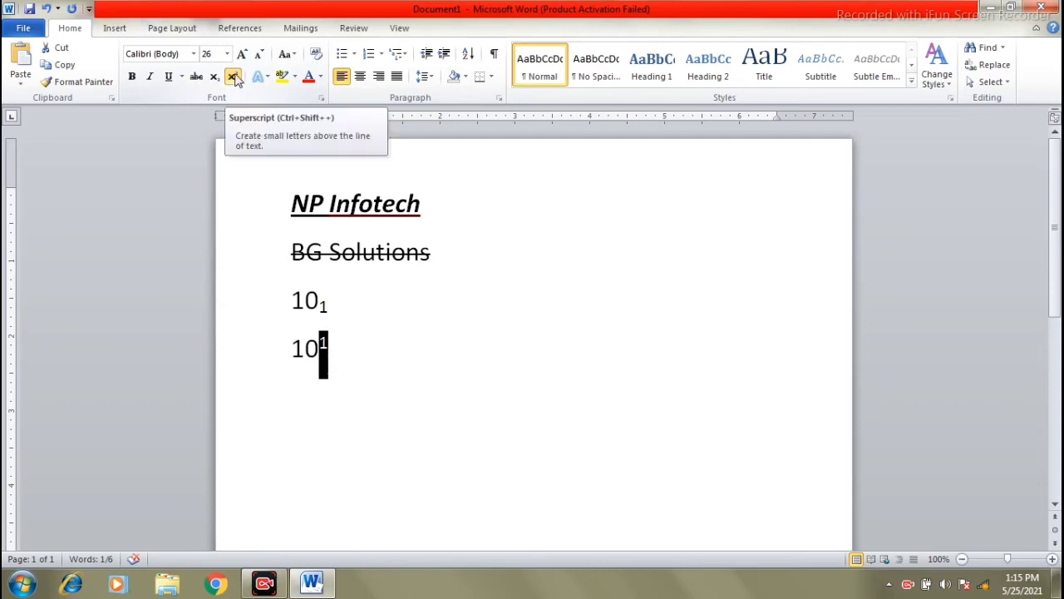
left_click(324, 348)
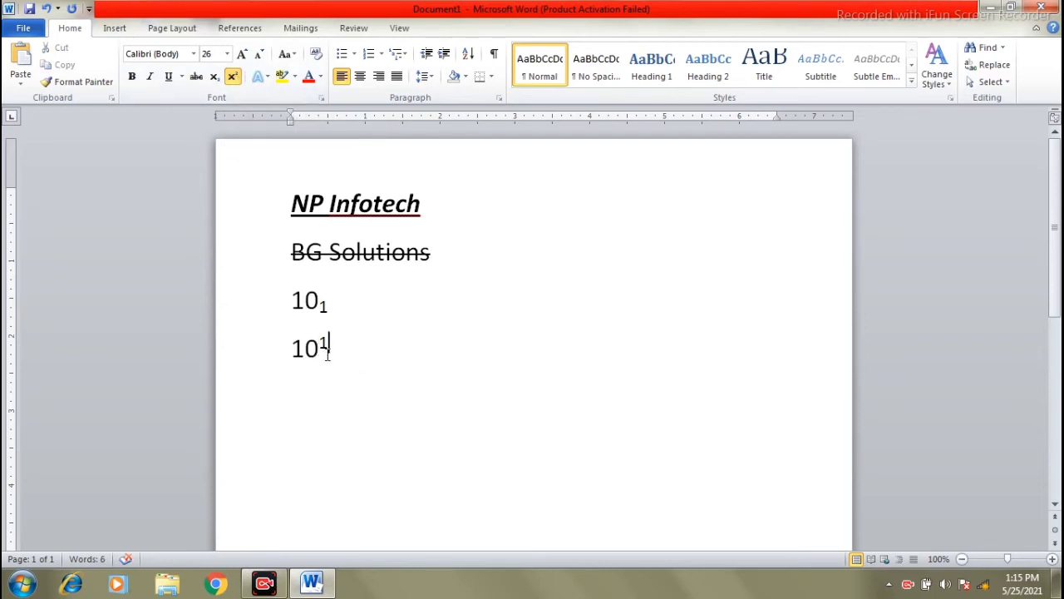
- Delete the two number lines below "BG Solutions"
left_click_drag(340, 347, 294, 283)
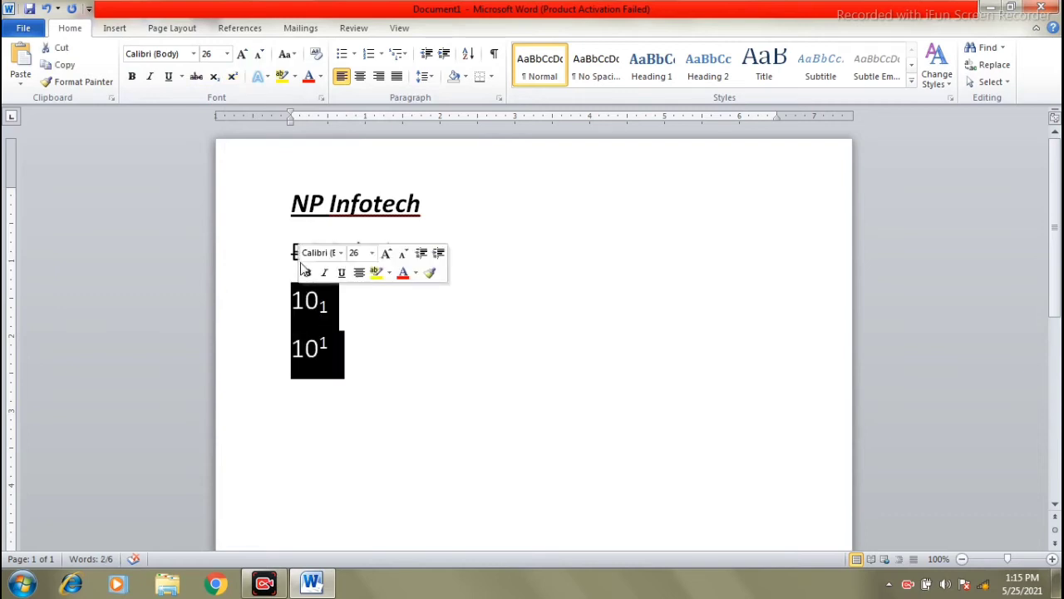
key("BackSpace")
- Apply the pale violet outlined text effect to the "NP Infotech" line
left_click(441, 204)
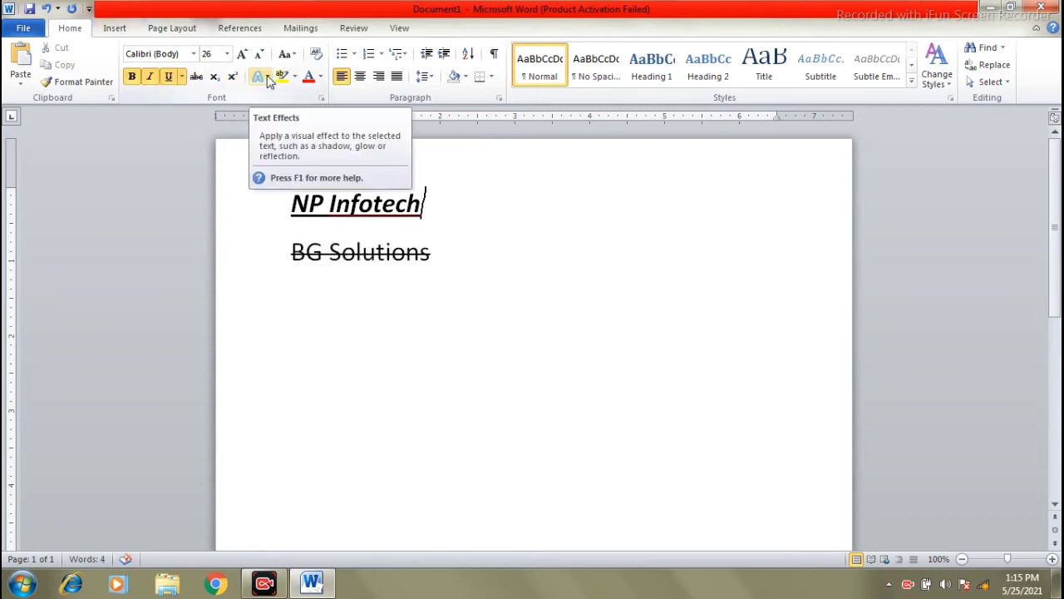
left_click(406, 246)
left_click_drag(449, 207, 291, 203)
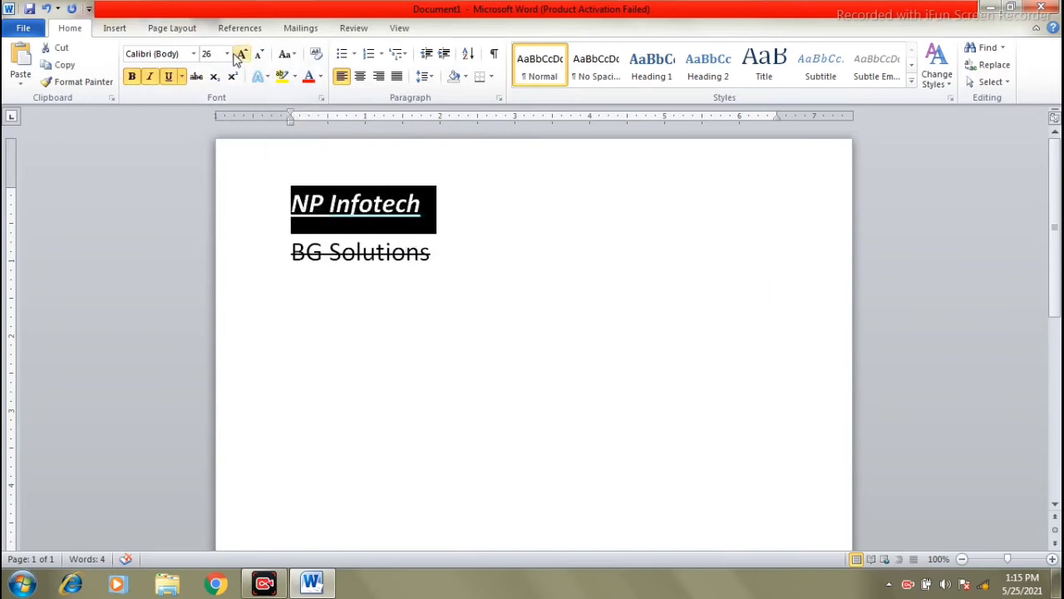
left_click(264, 77)
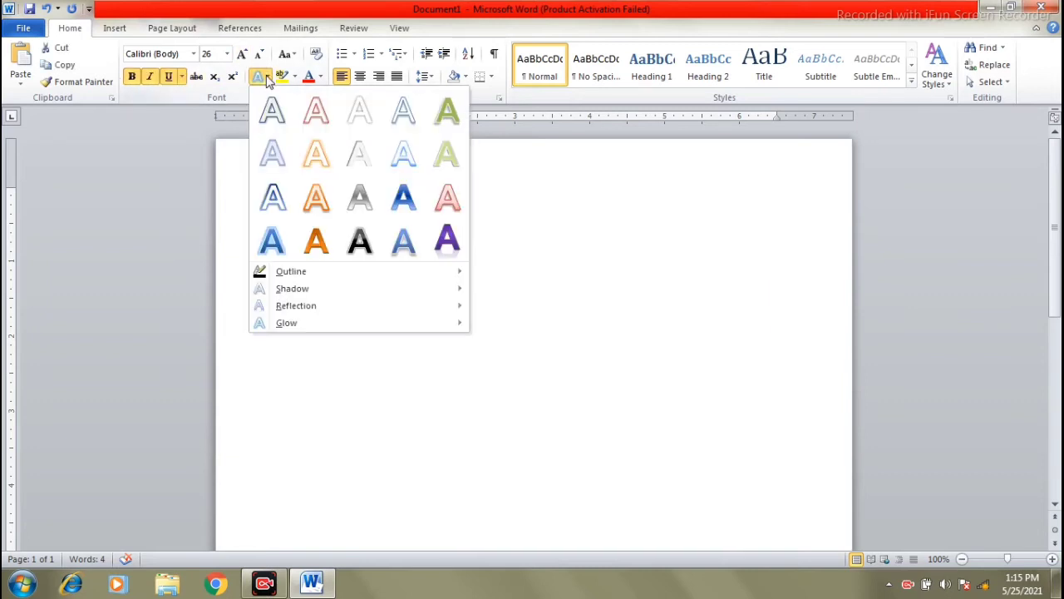
left_click(271, 153)
left_click(524, 263)
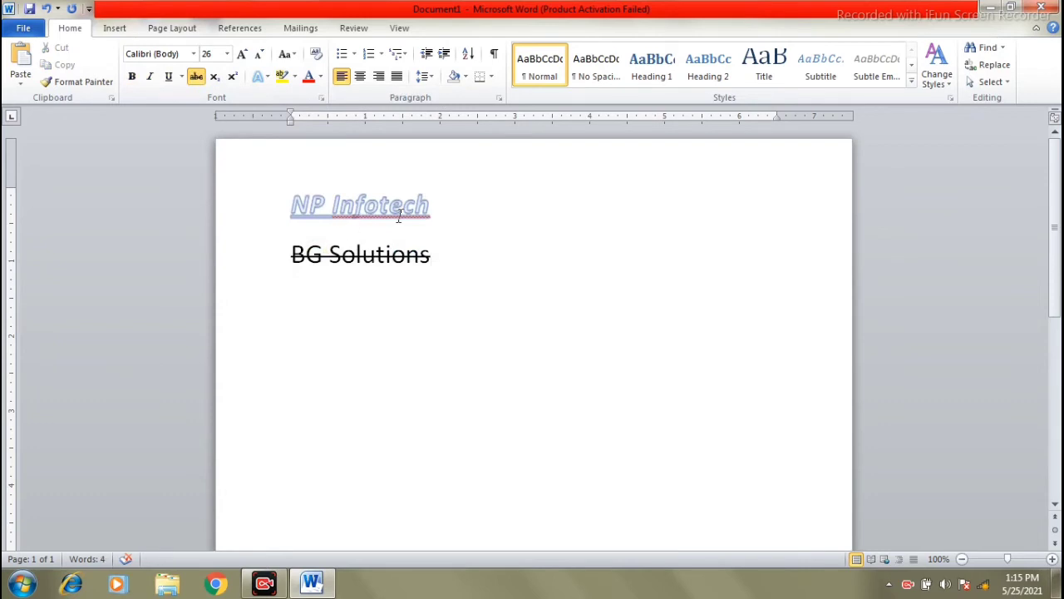
- Change the text effect on "NP Infotech" to the white outlined style
left_click_drag(340, 205, 290, 206)
left_click(264, 77)
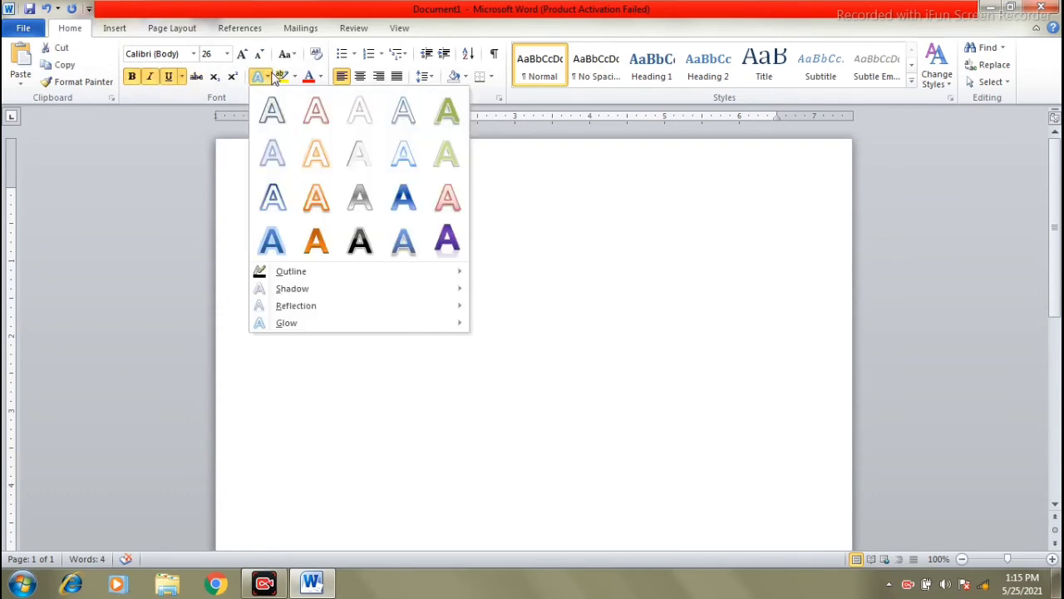
left_click(359, 108)
- Apply the solid orange gradient text effect to "NP Infotech"
left_click_drag(494, 216, 290, 210)
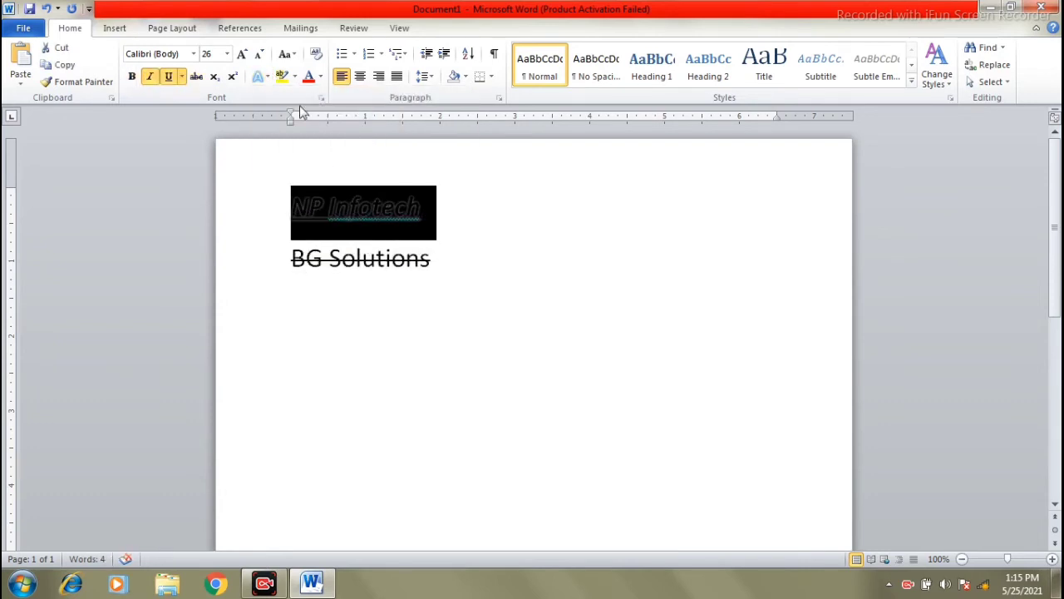
left_click(264, 76)
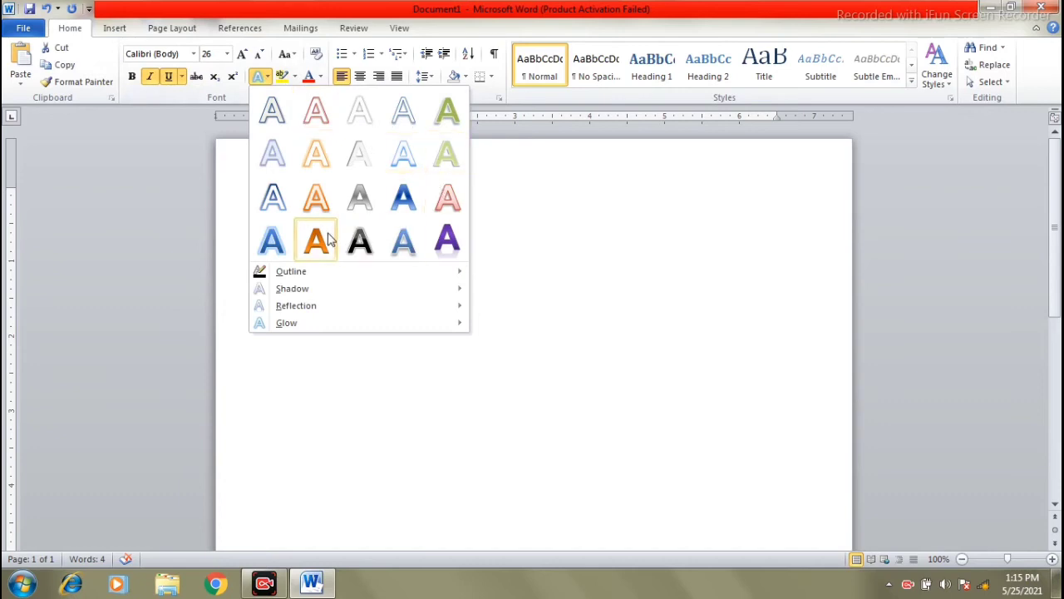
left_click(403, 240)
left_click(478, 220)
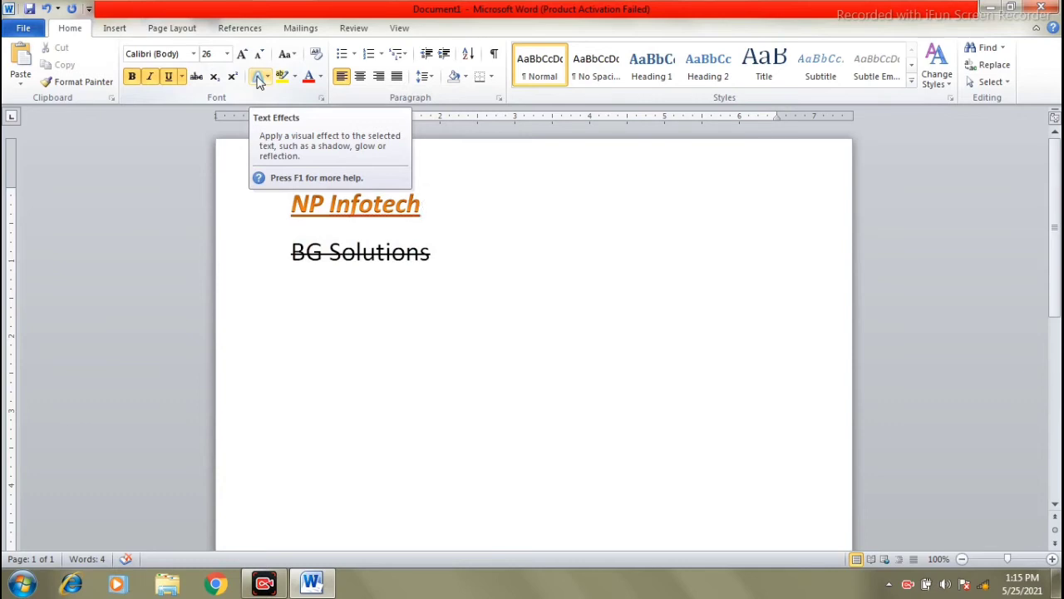
left_click(480, 243)
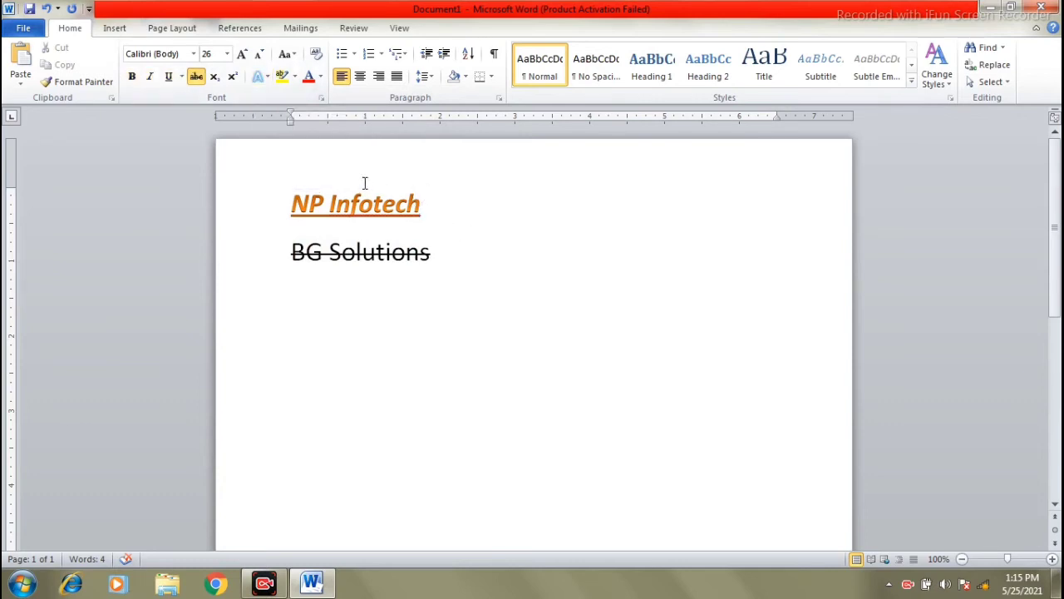
- Highlight the "BG Solutions" line in red
left_click(351, 251)
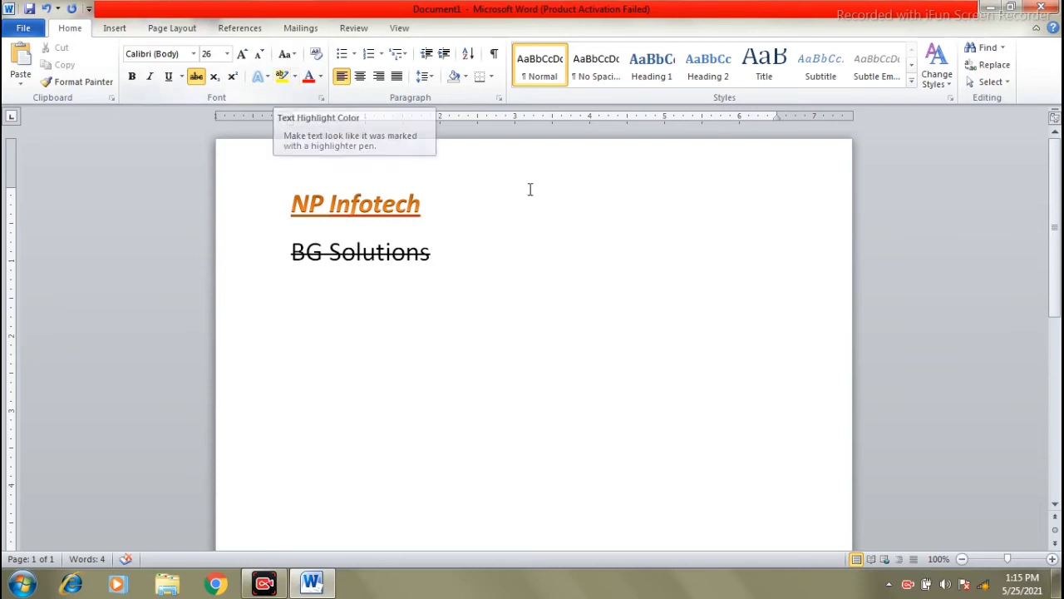
left_click(295, 76)
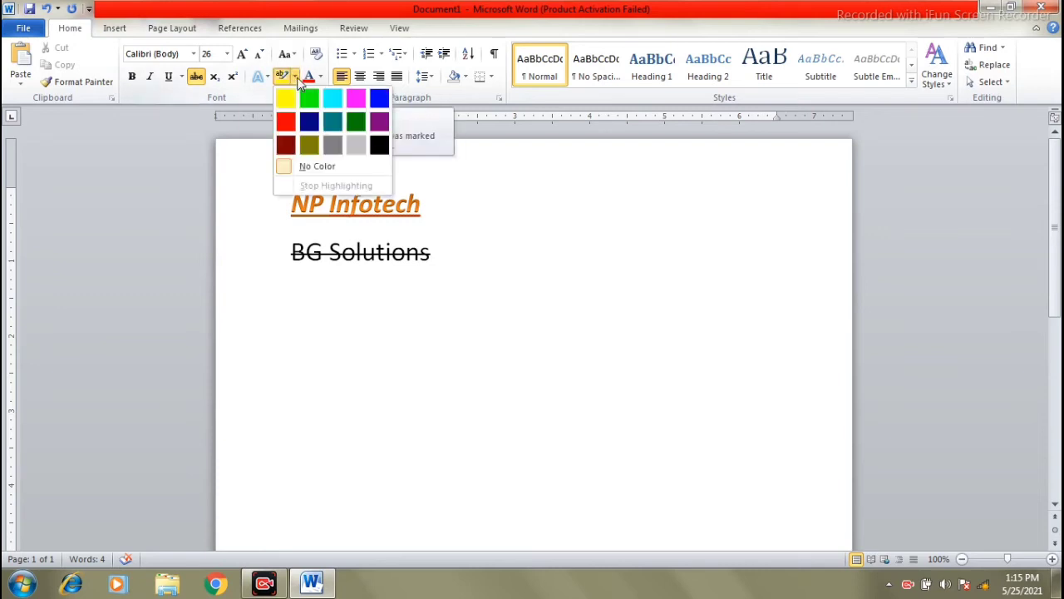
left_click(632, 300)
key("Right")
key("Right")
left_click_drag(480, 254, 272, 255)
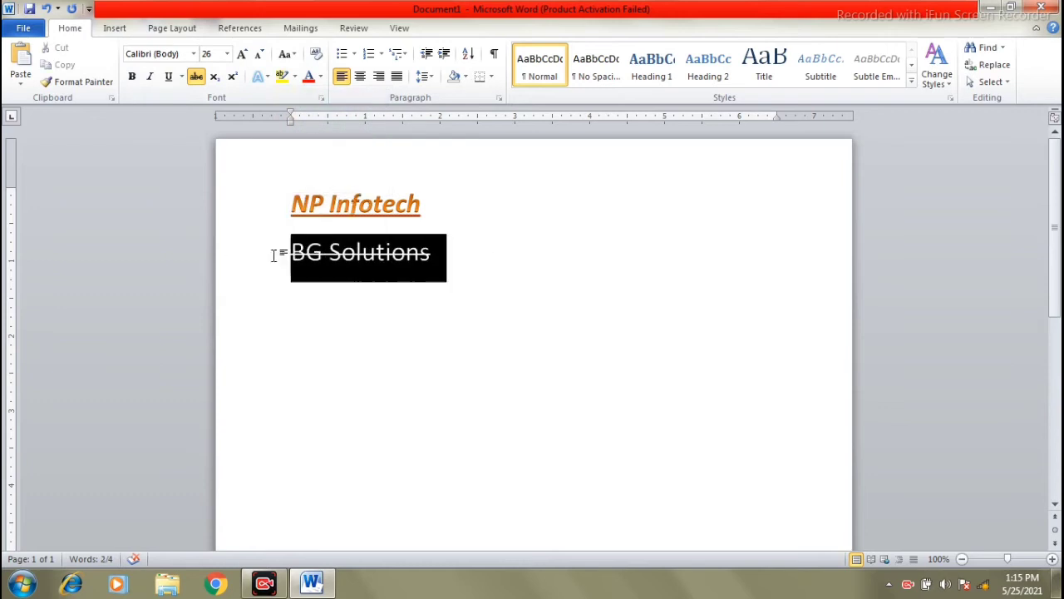
left_click(296, 76)
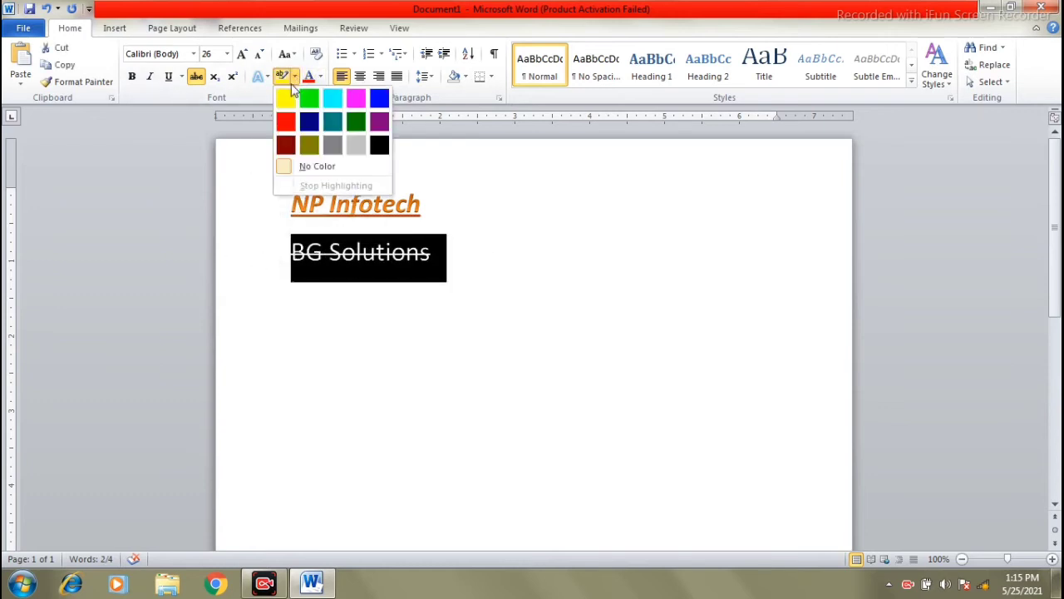
left_click(285, 125)
left_click(490, 259)
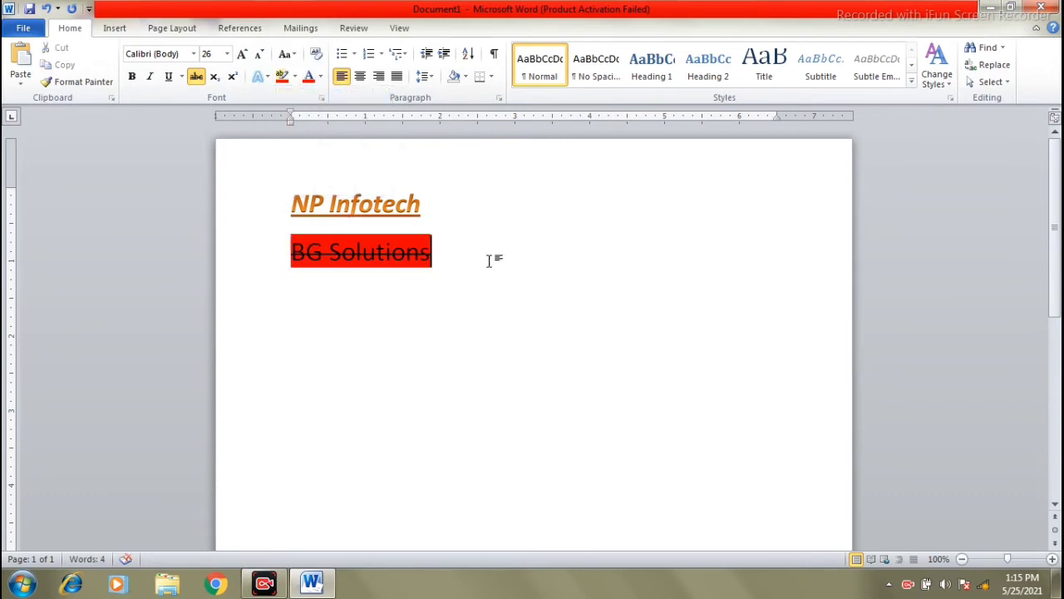
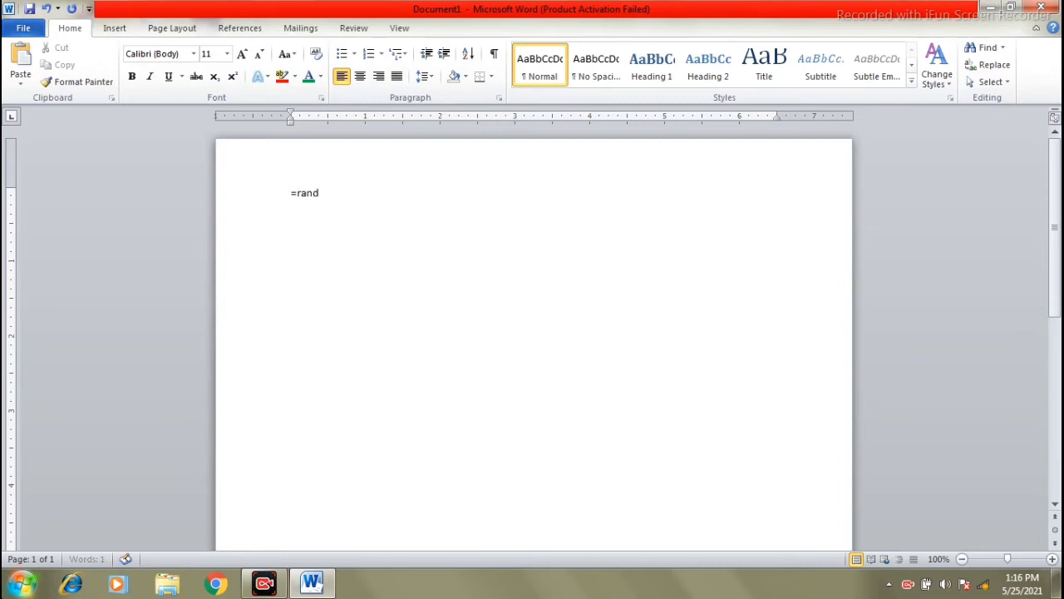
- Generate sample paragraphs with the =rand function and add four first names on separate lines below them
key("Return")
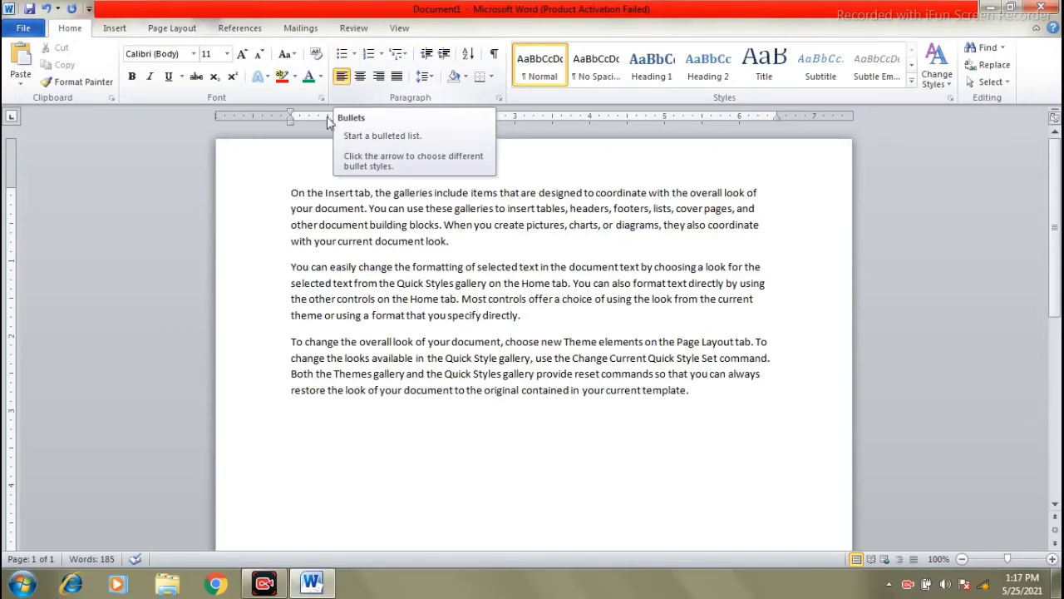
left_click(728, 396)
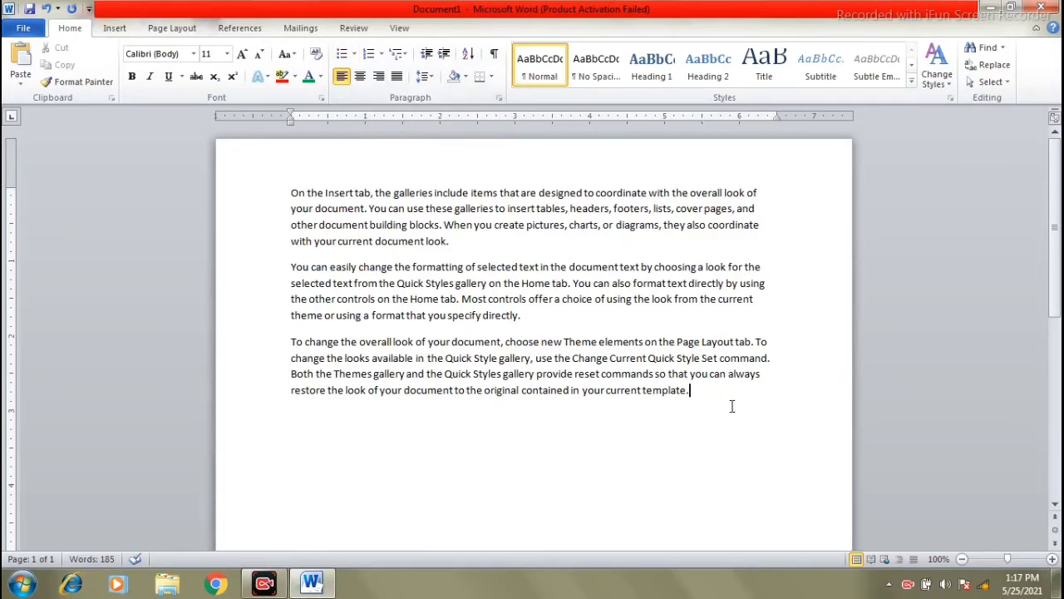
key("Return")
type("Naresh")
key("Return")
type("Ram")
key("Return")
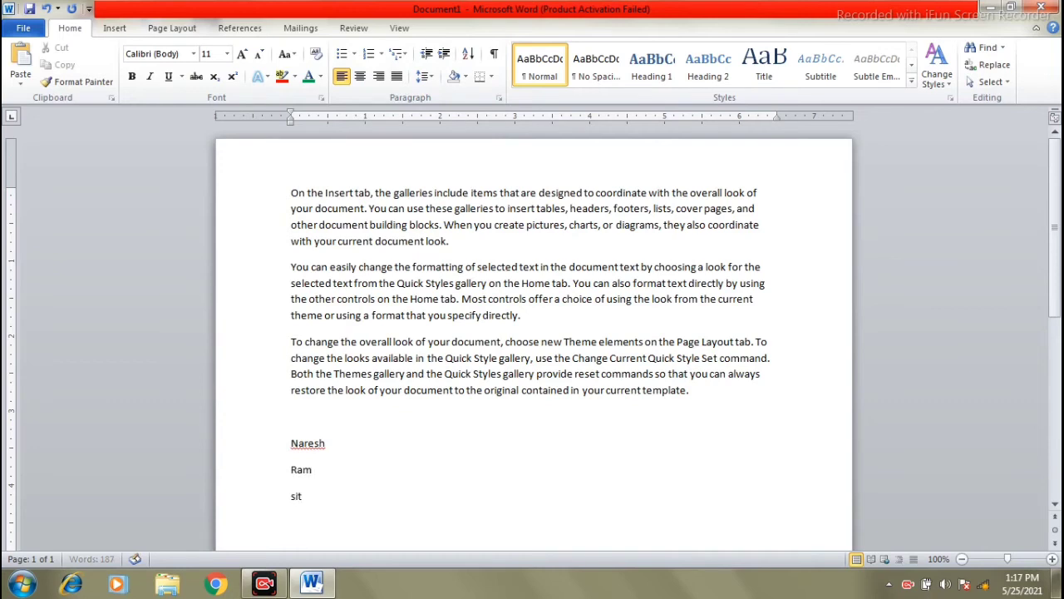
type("Sita")
key("Return")
type("kumar")
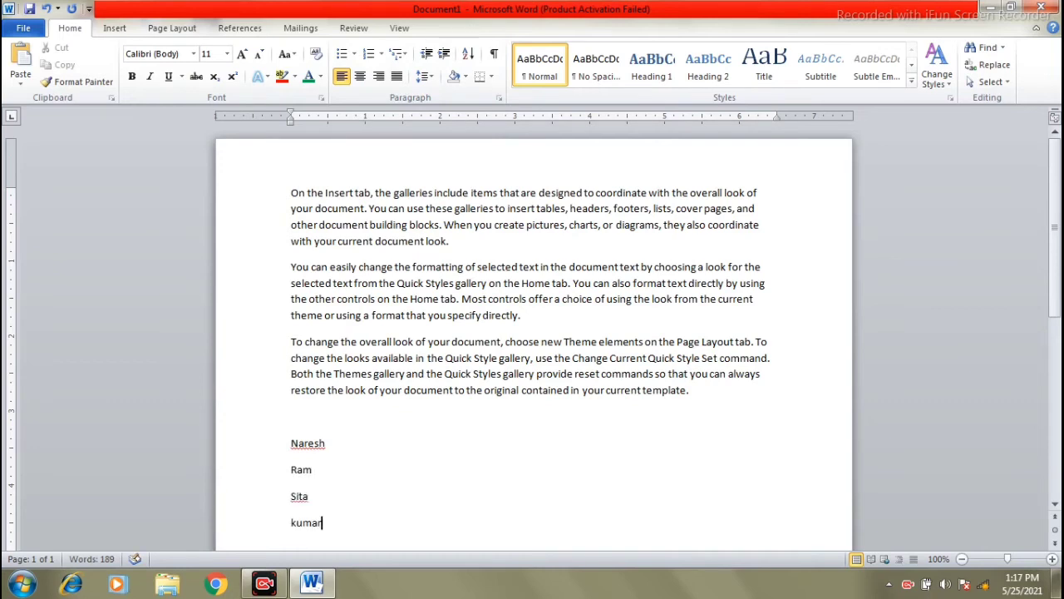
key("Return")
- Turn the four names into a bulleted list with the arrow bullet style
scroll(609, 299, "down", 1)
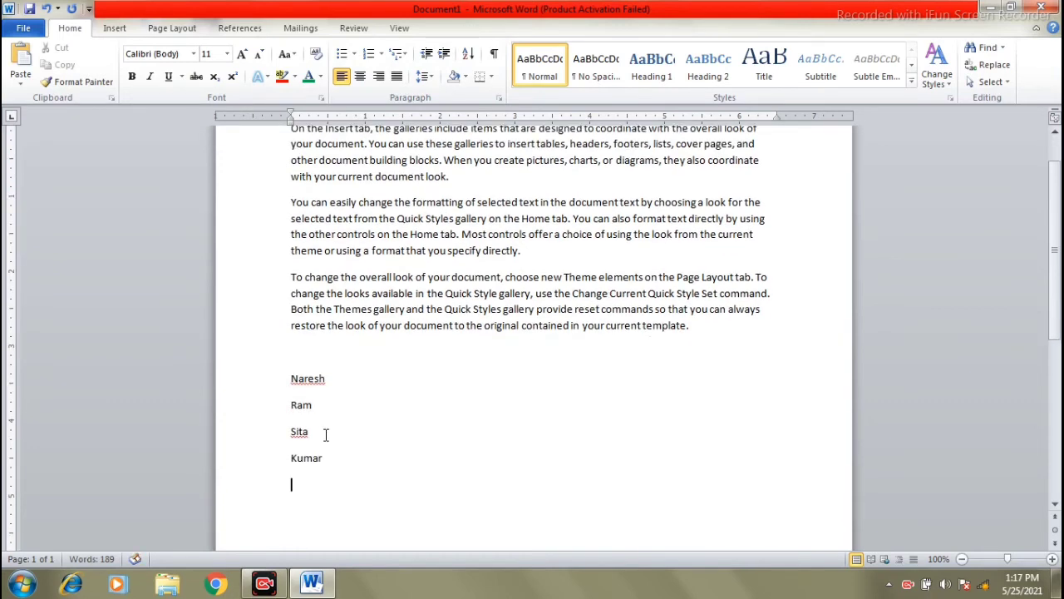
left_click_drag(293, 372, 325, 456)
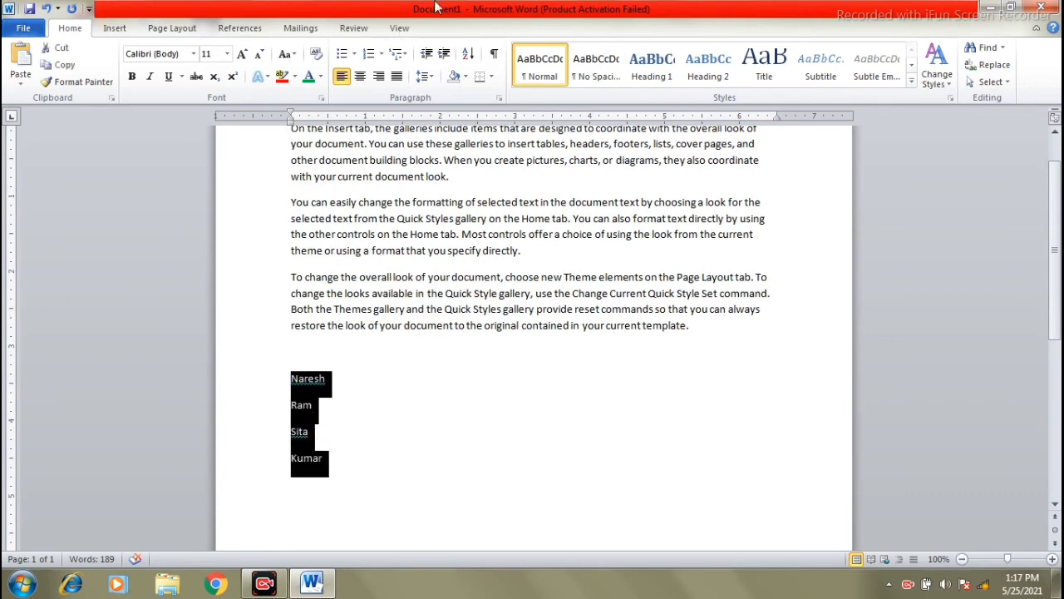
left_click(353, 54)
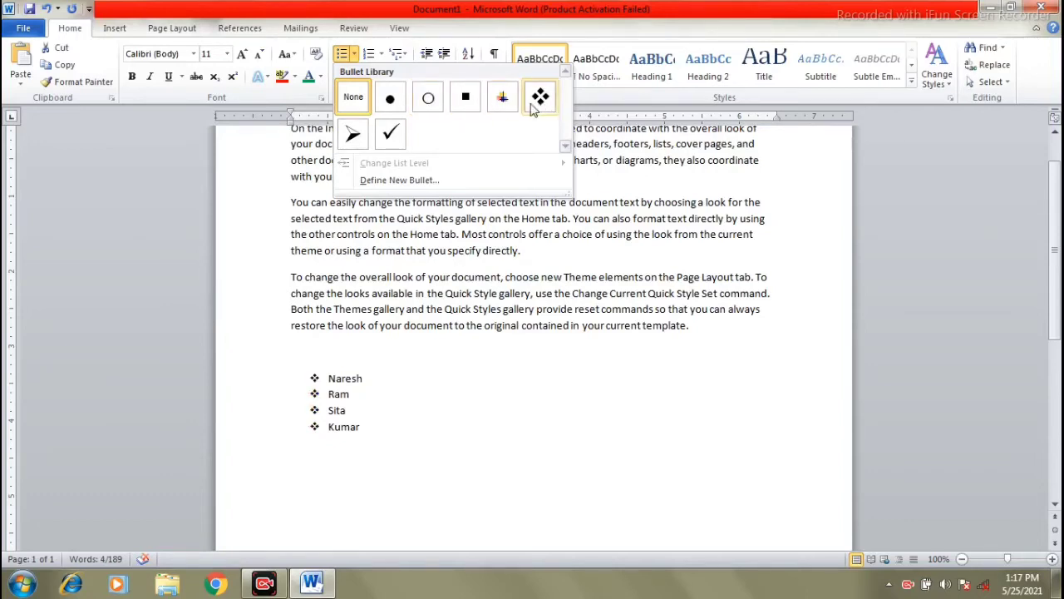
left_click(353, 135)
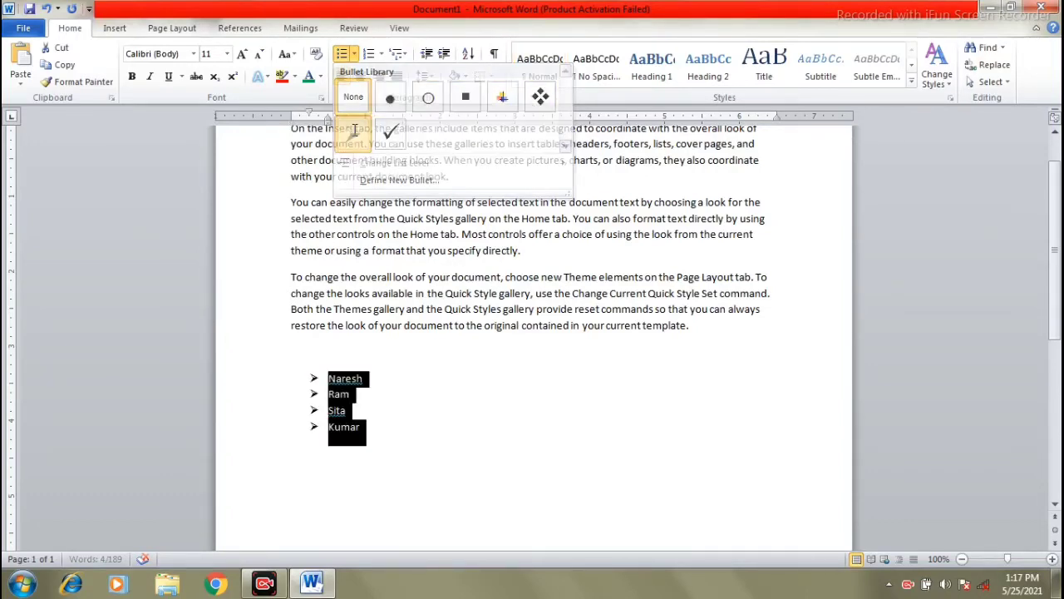
left_click(374, 424)
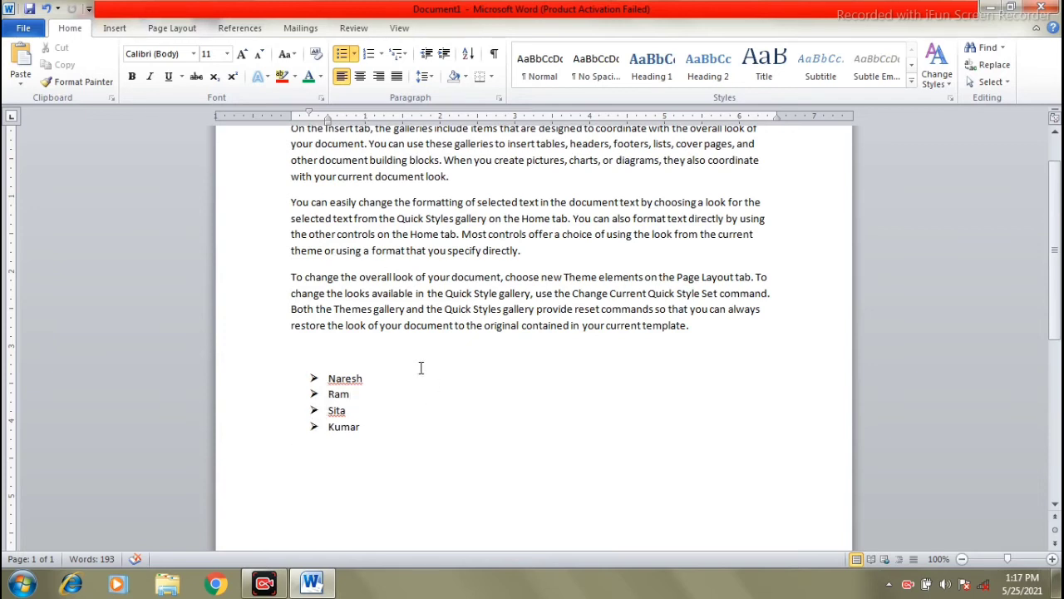
- Preview other bullet styles on the name list and keep the arrow bullets
left_click_drag(325, 380, 358, 441)
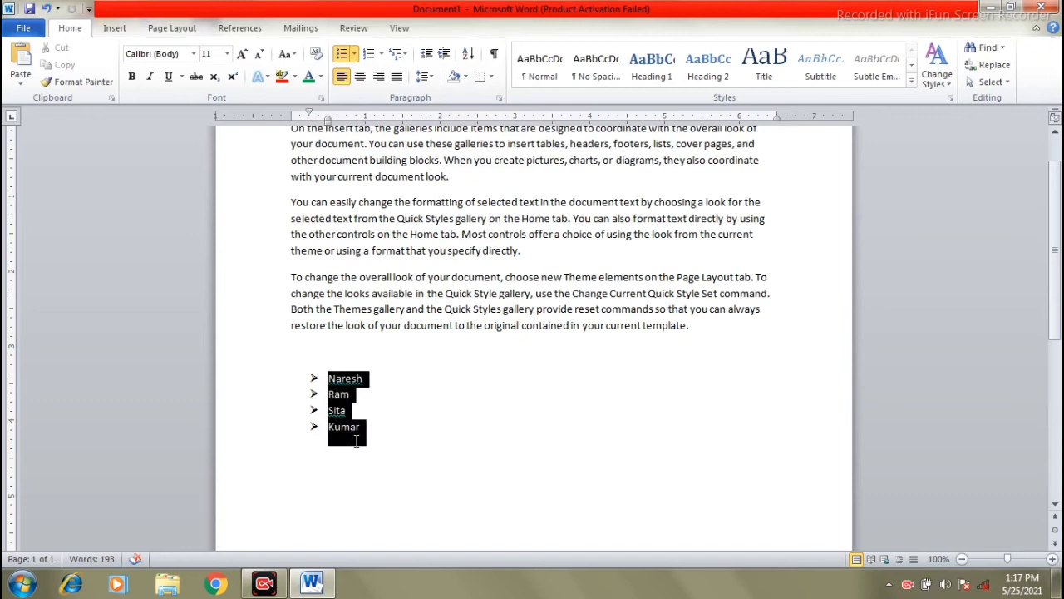
left_click(353, 55)
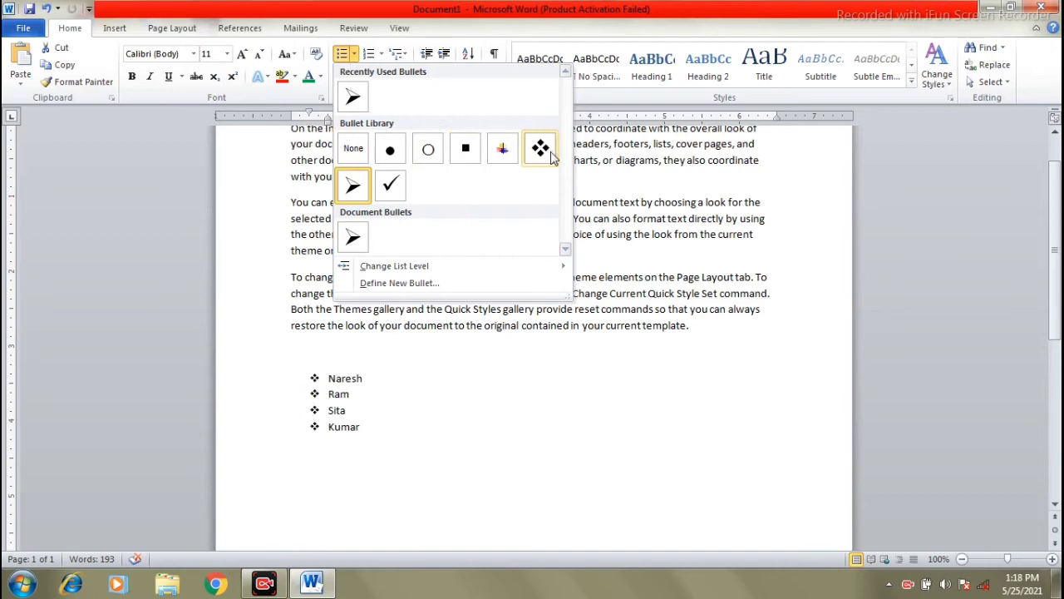
left_click(352, 185)
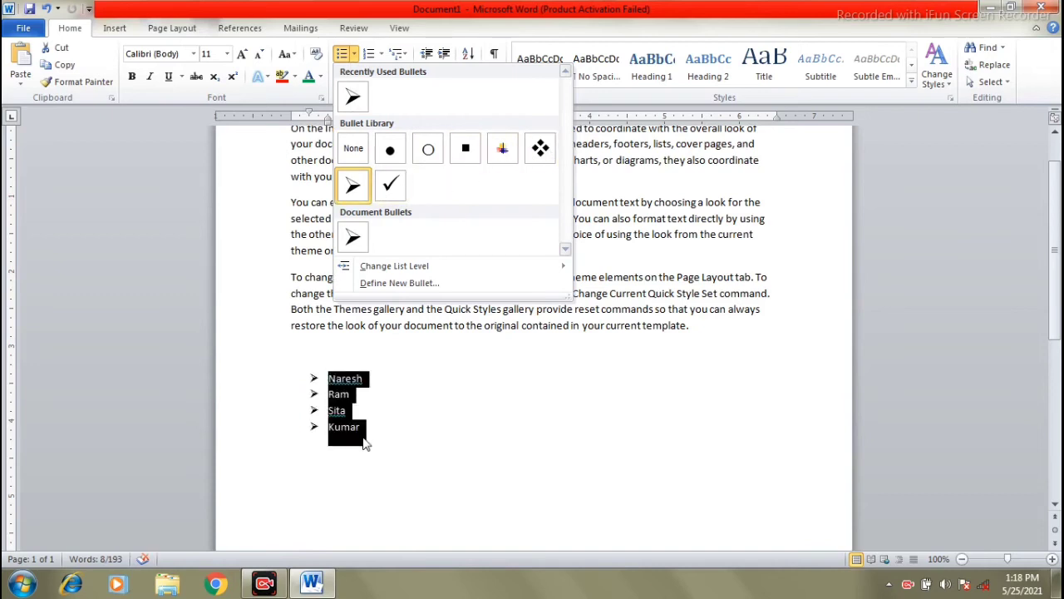
left_click(391, 398)
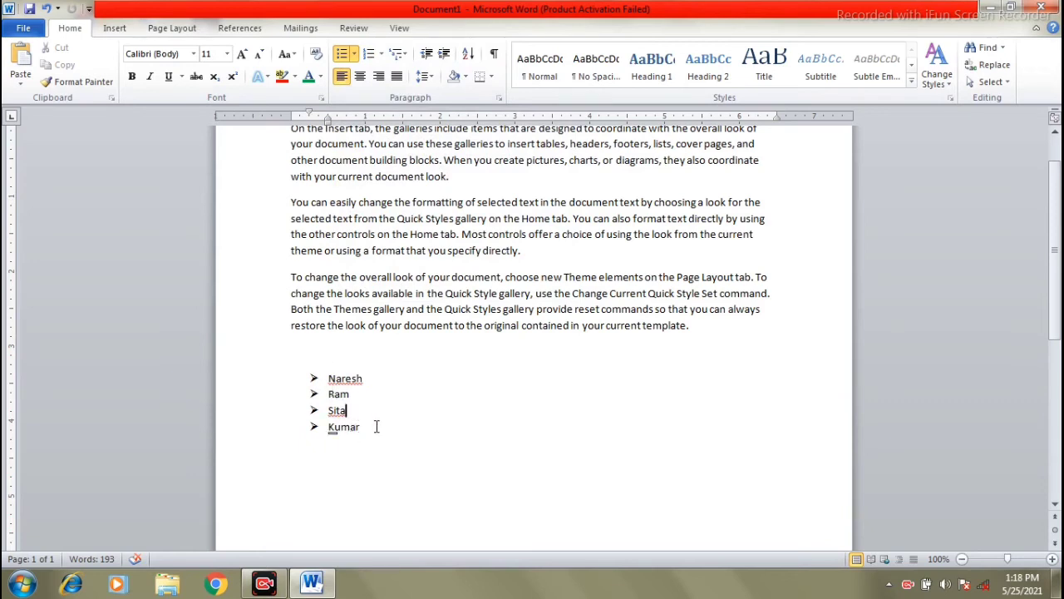
- Change the name list to numbering in the 1., 2., 3. format
mouse_move(376, 425)
left_mouse_down()
mouse_move(375, 394)
mouse_move(366, 440)
left_mouse_up()
left_click(376, 394)
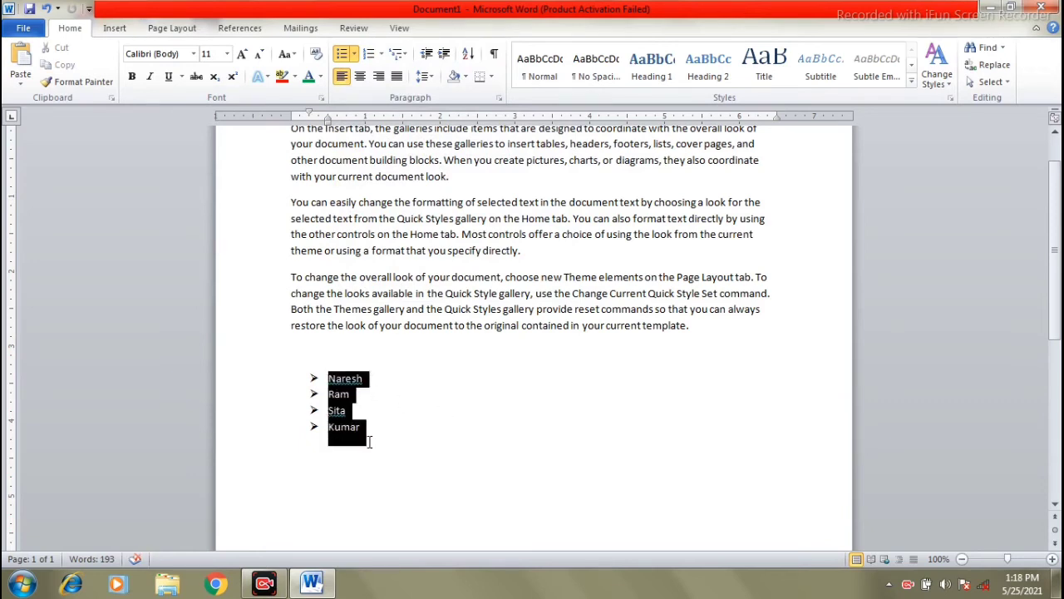
left_click(380, 54)
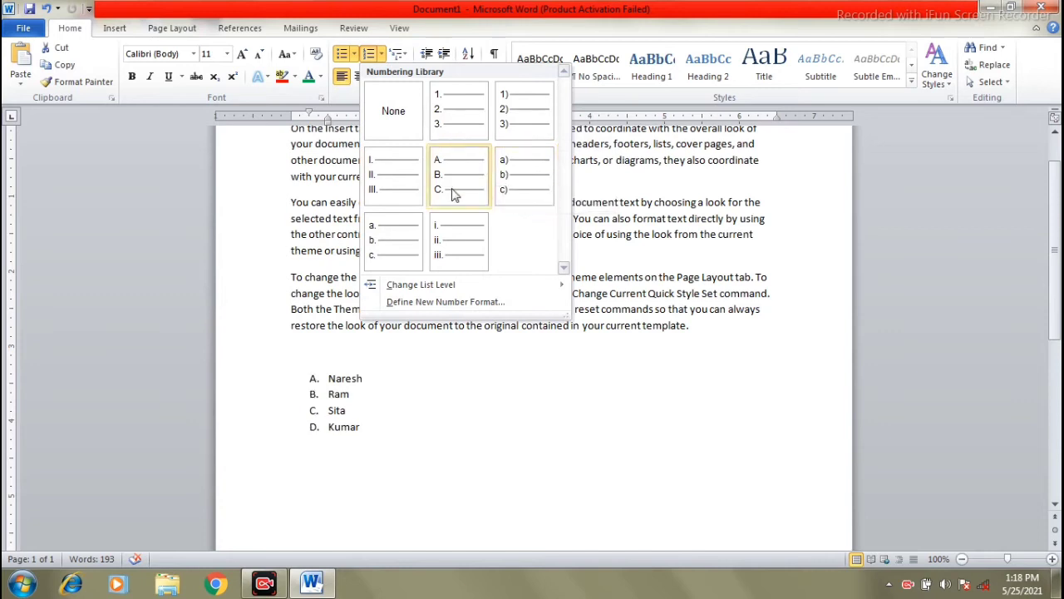
left_click(399, 394)
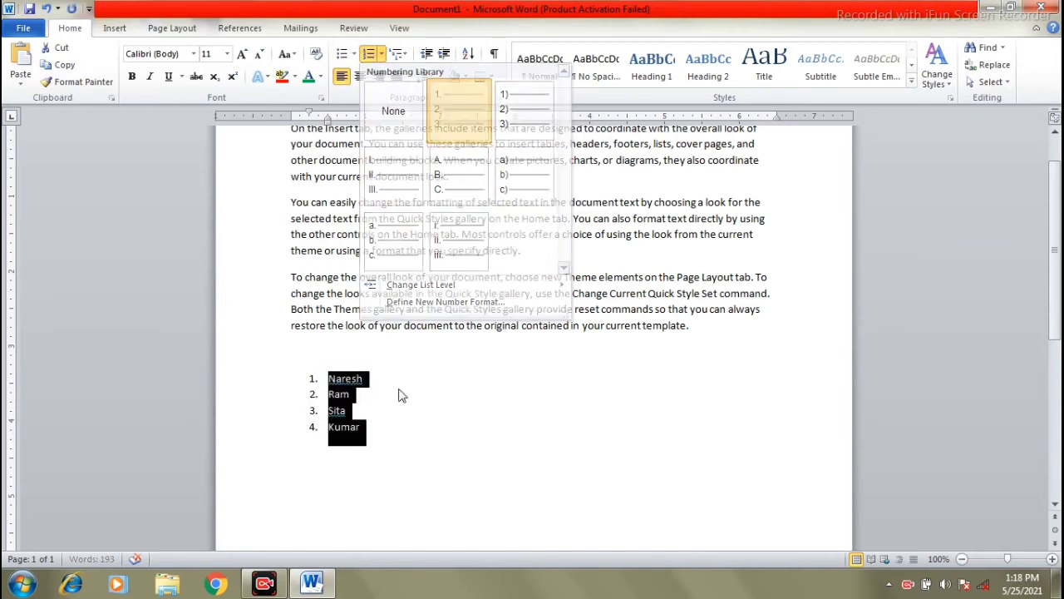
left_click(419, 405)
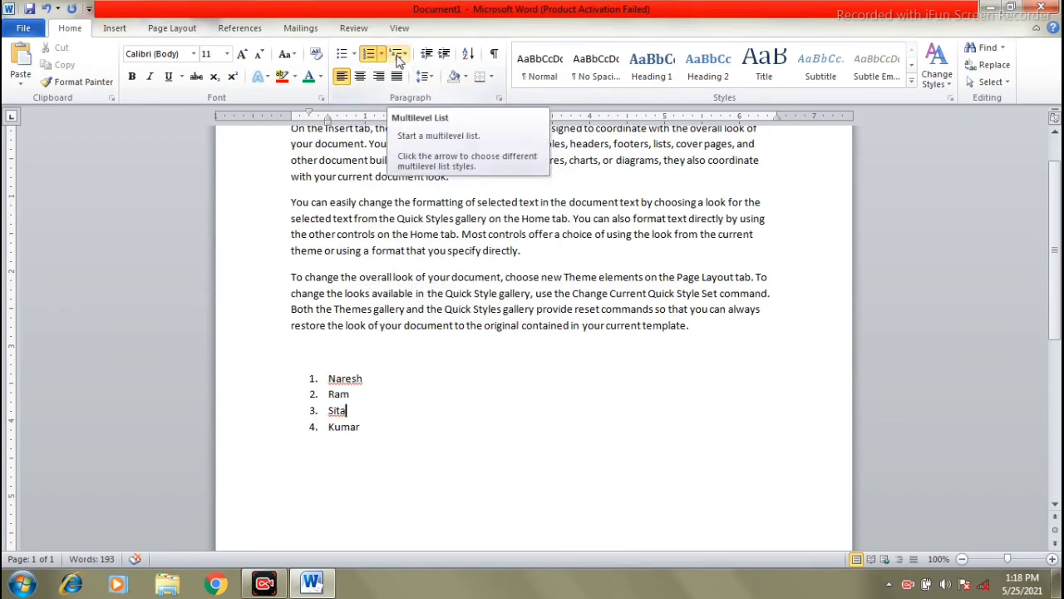
- Delete the numbered name list below the sample paragraphs
left_click(330, 463)
left_click_drag(404, 430, 268, 365)
key("Delete")
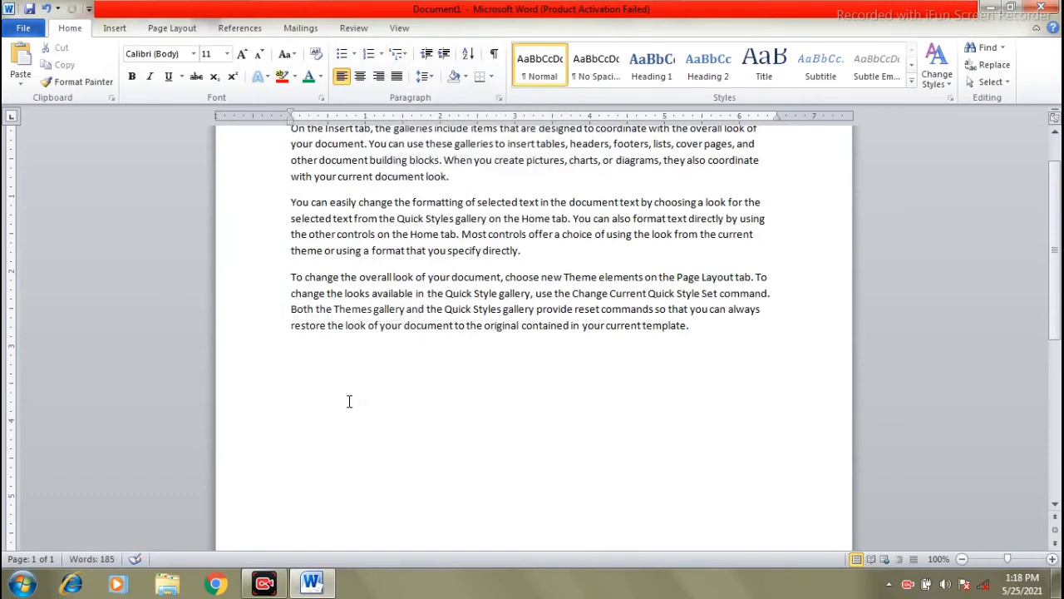
- Start a multilevel list in the 1), a), i) style below the paragraphs with the items "School" and "Office"
key("Return")
left_click(397, 53)
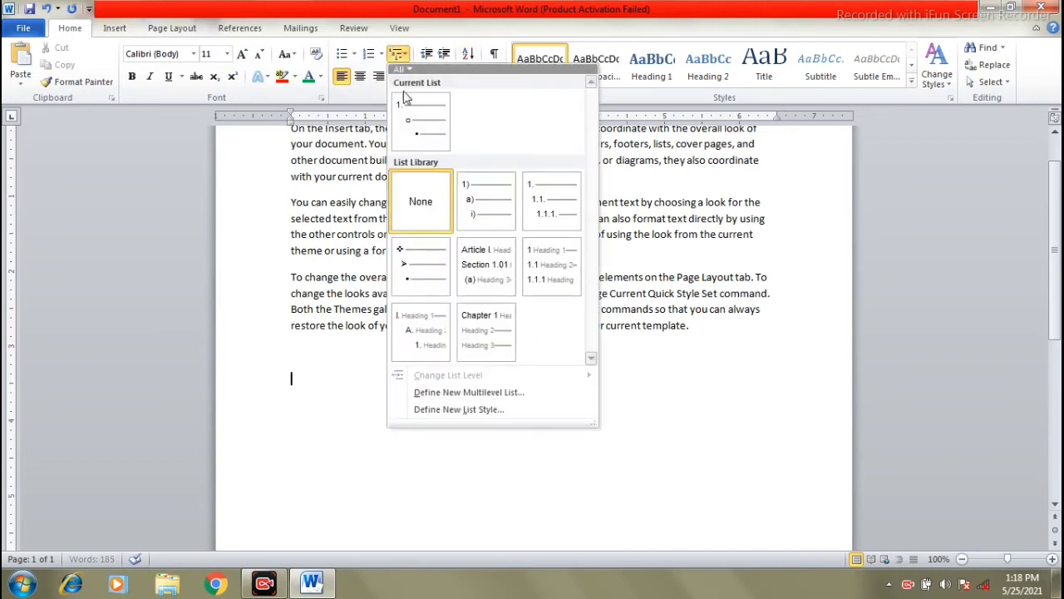
left_click(476, 206)
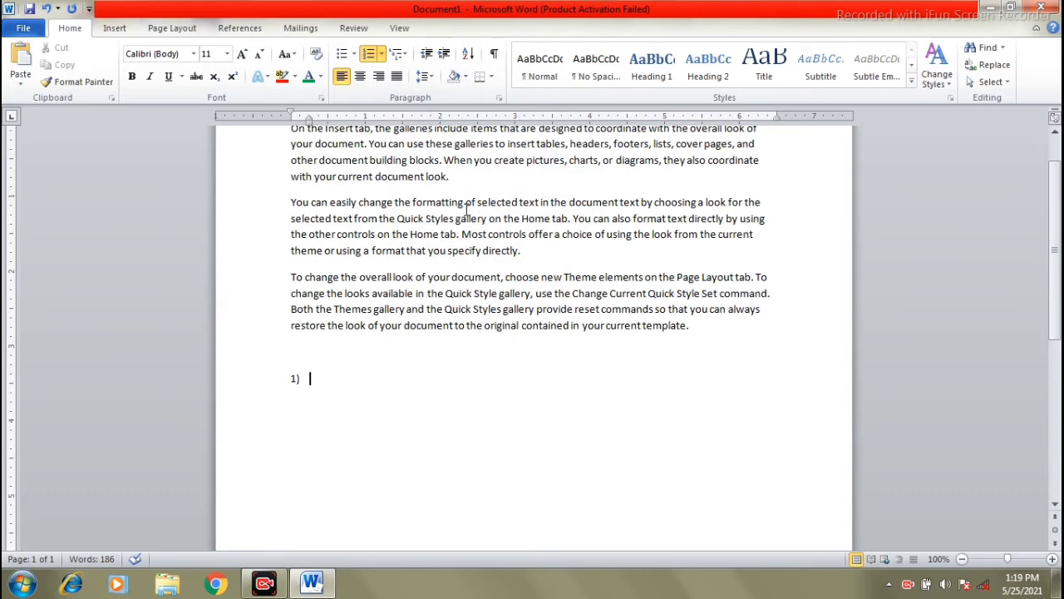
type("School")
key("Return")
type("Office")
key("Return")
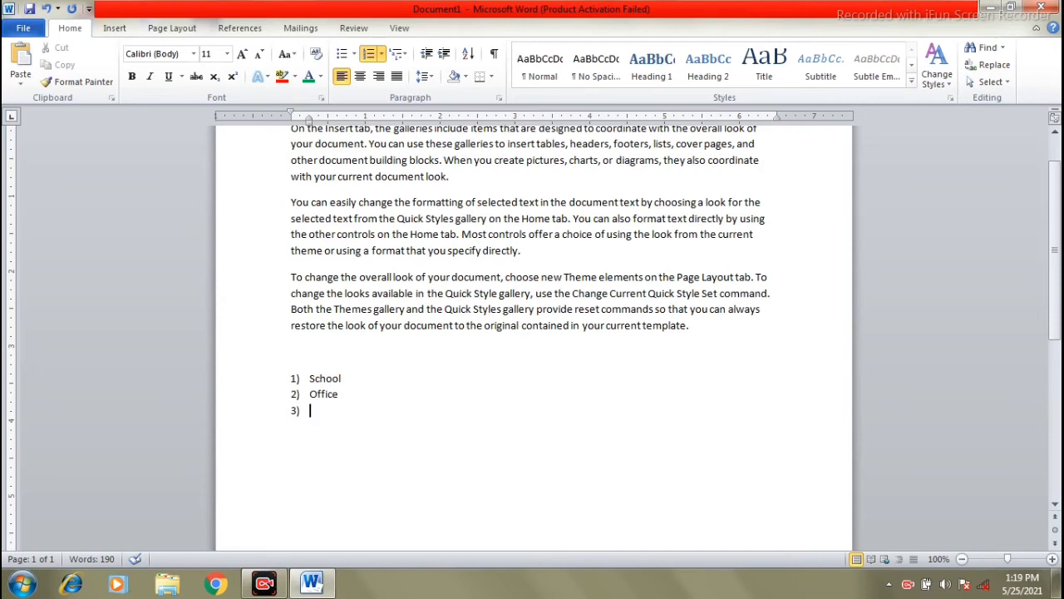
- Add Shop as the third list item, then nest Teacher under School and Students one level below Teacher
type("Shop")
left_click(351, 379)
key("Return")
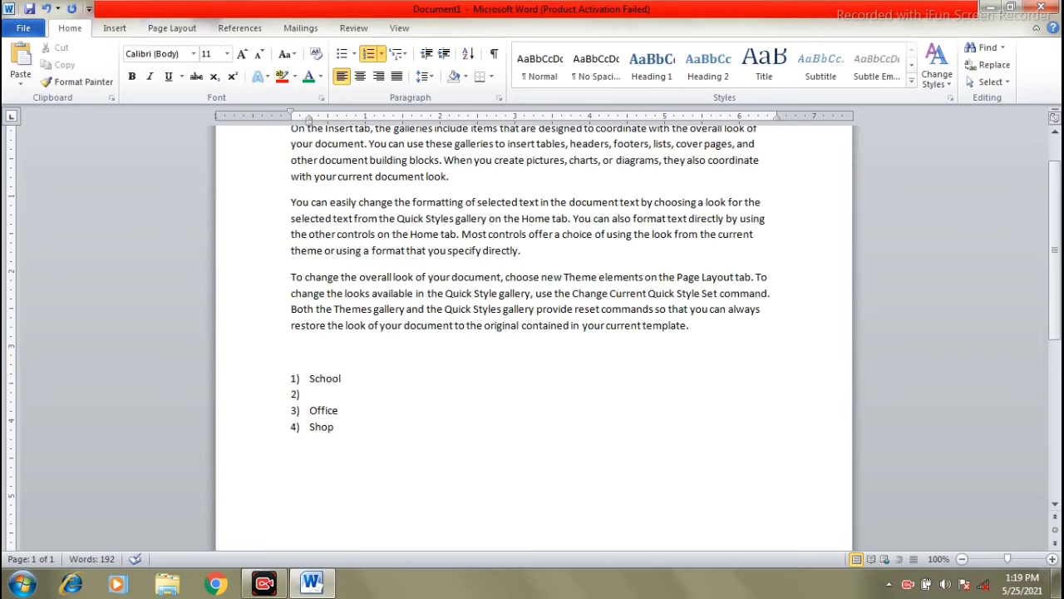
key("Tab")
type("teacher")
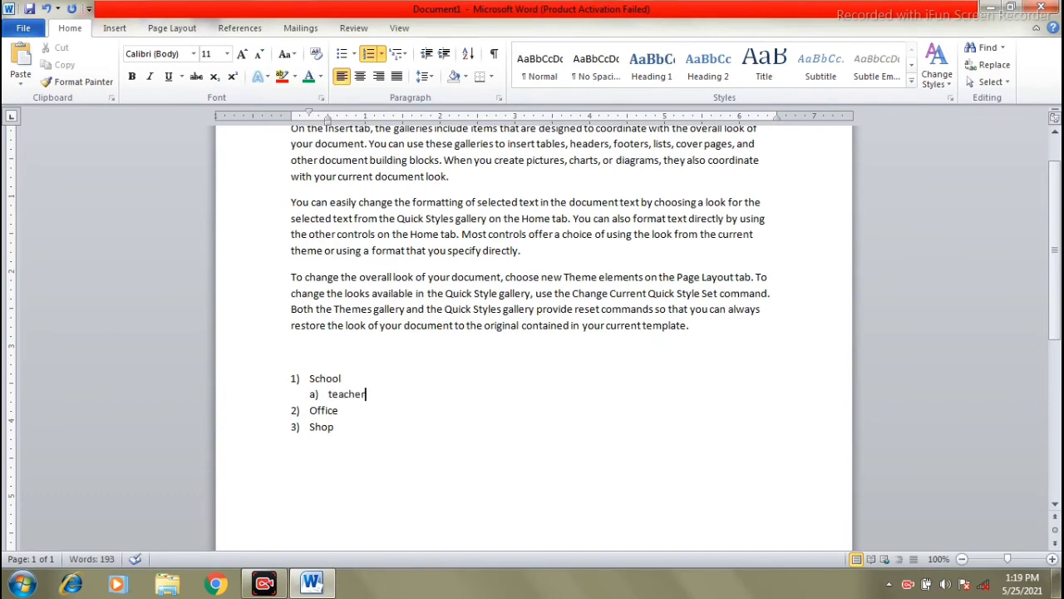
key("Return")
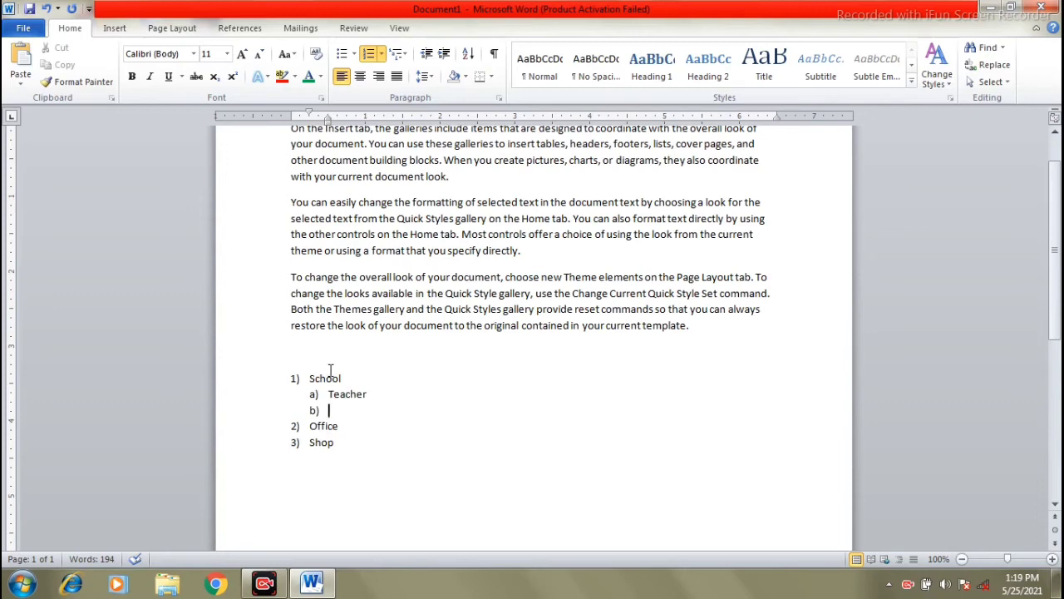
key("Tab")
type("students")
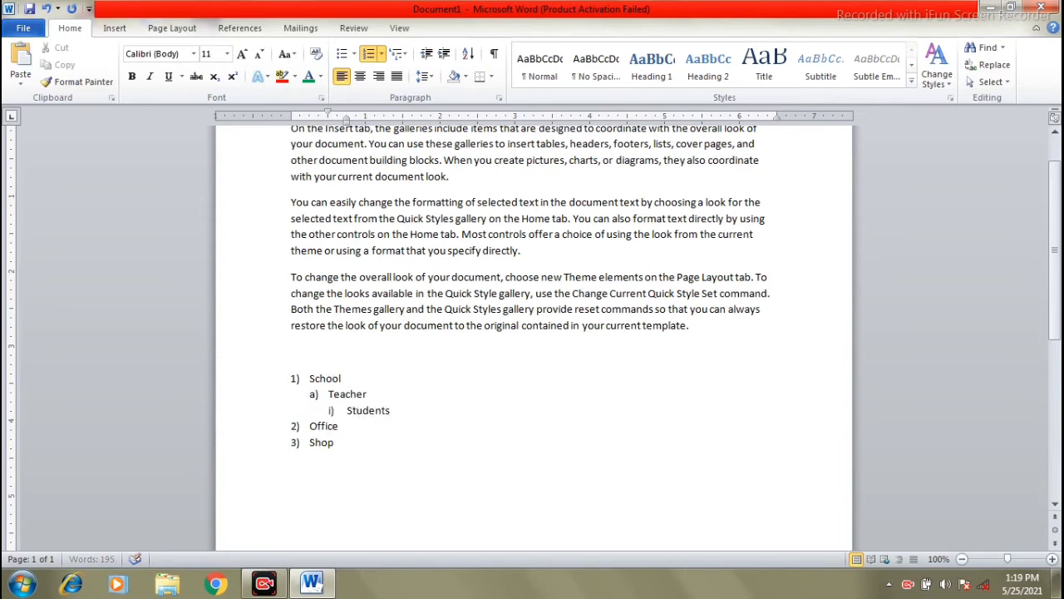
- Nest Manager under the Office list item and Worker one level below Manager
left_click(348, 428)
key("Return")
key("Tab")
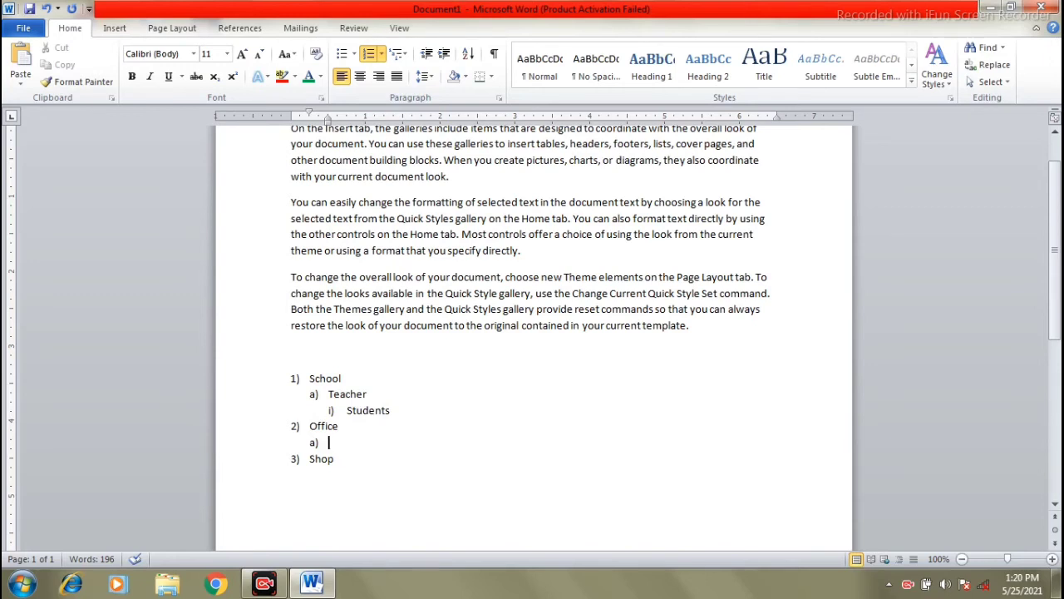
type("Manager")
key("Return")
key("Tab")
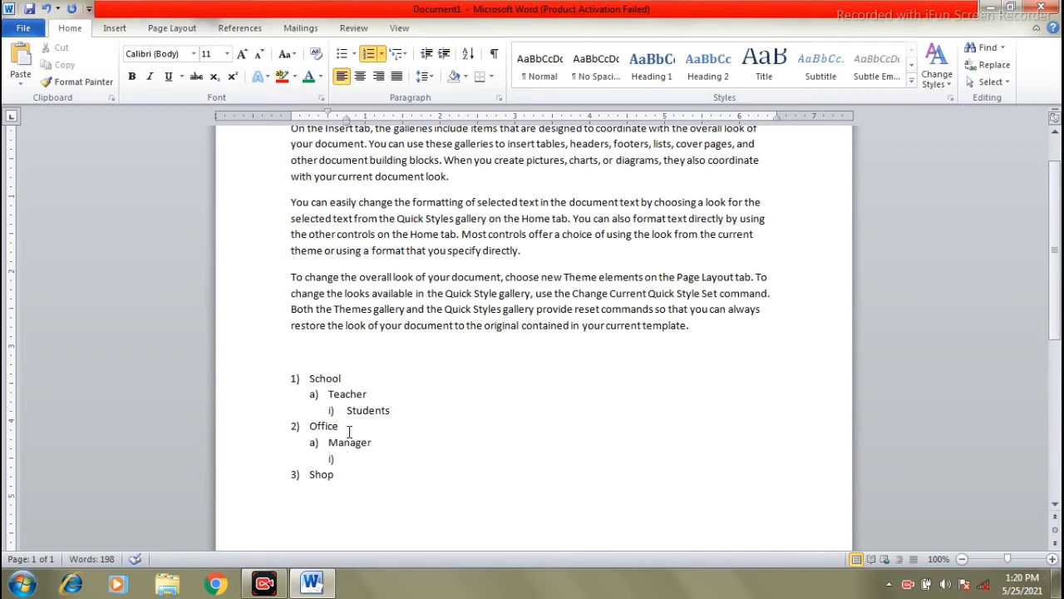
type("Wo")
type("rker")
- Add a sub-item under Shop and correct its spelling to the suggestion Shopkeeper
scroll(360, 422, "down", 1)
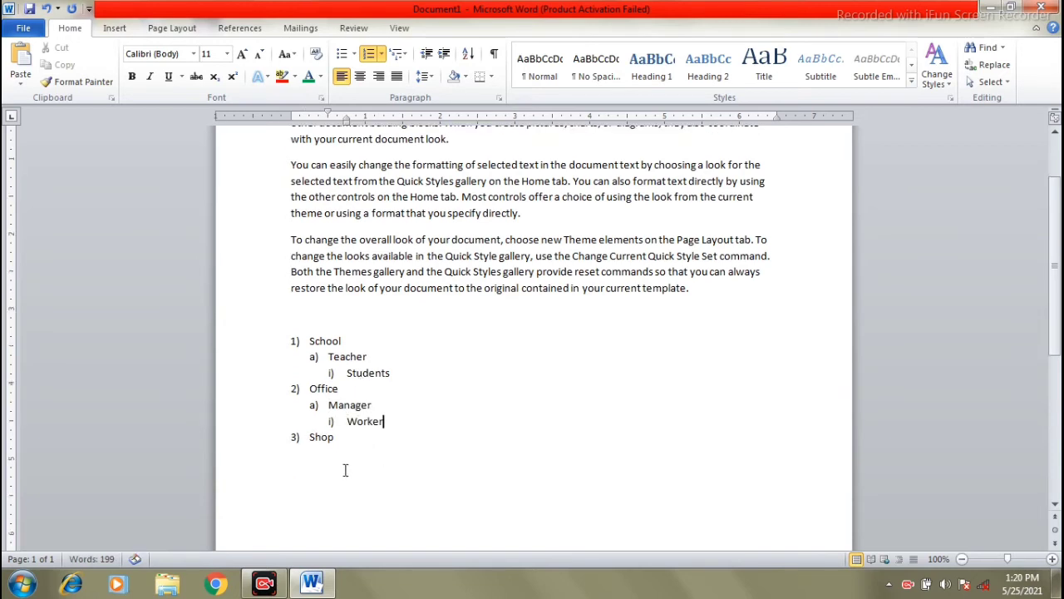
left_click(340, 435)
key("Return")
key("Tab")
type("S")
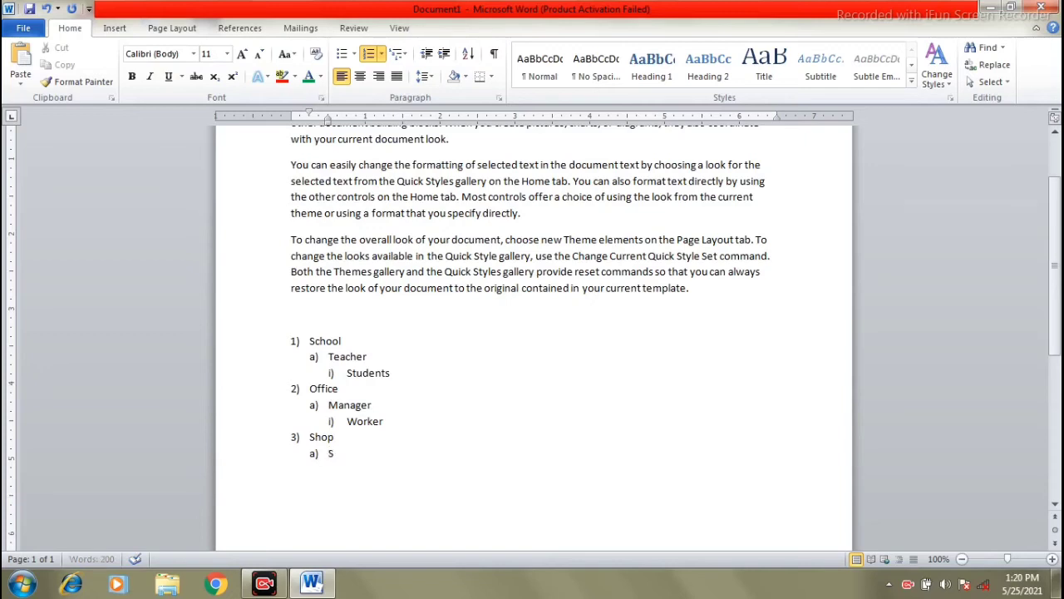
type("hopkepar")
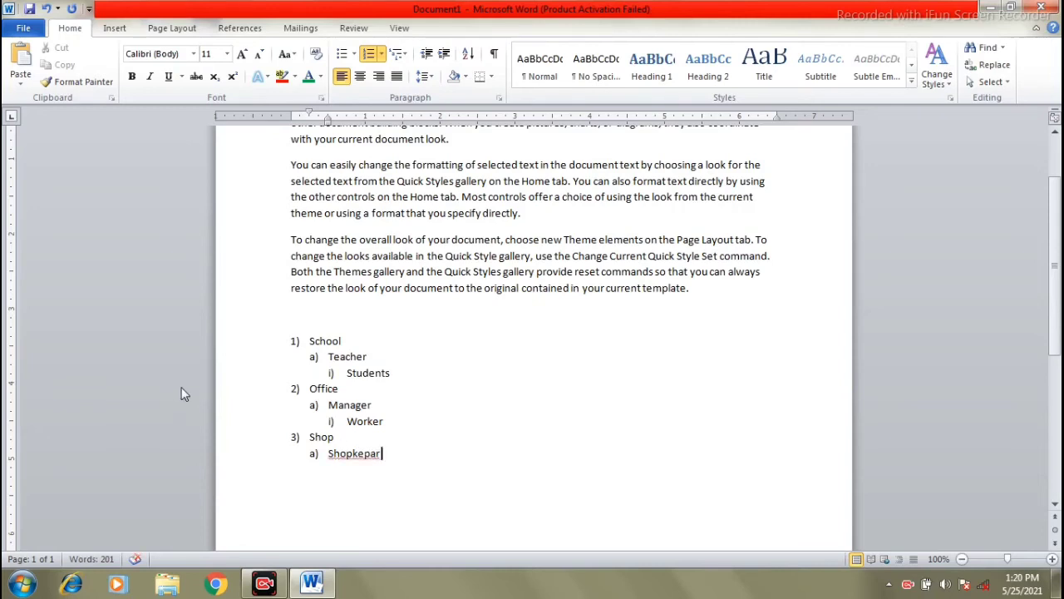
right_click(364, 453)
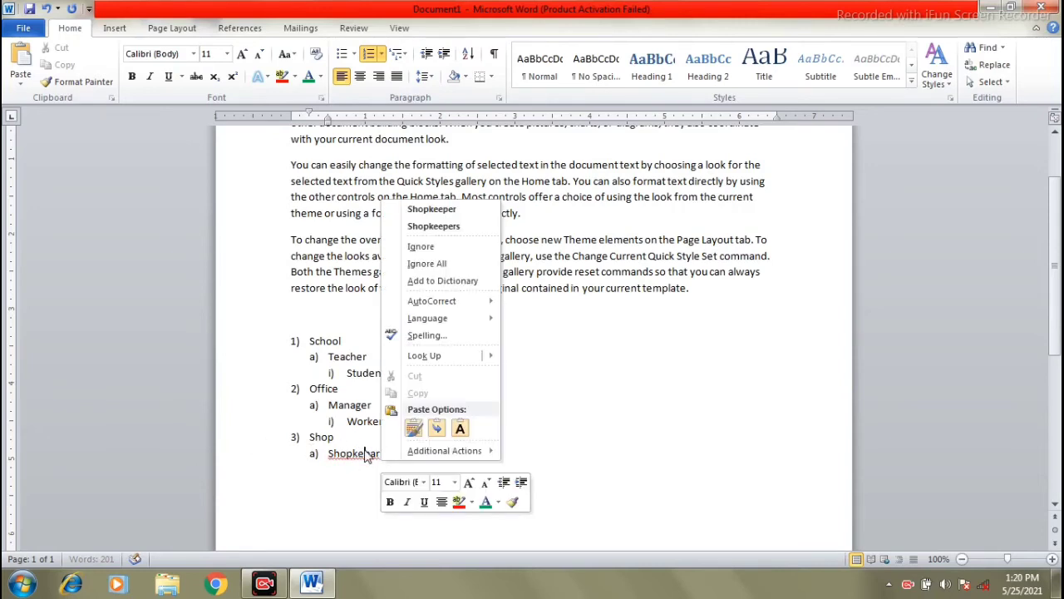
left_click(431, 208)
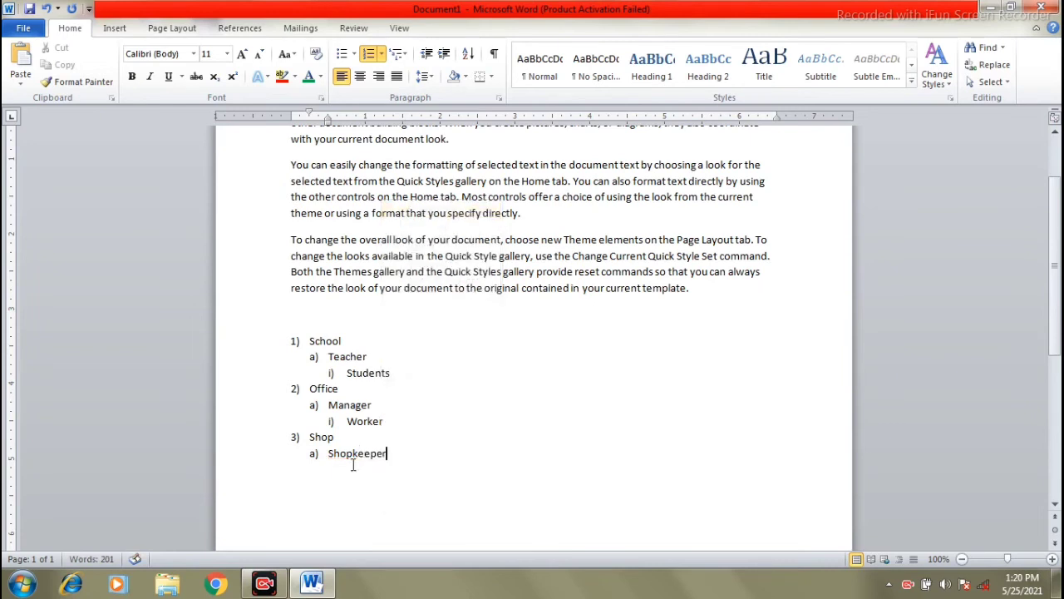
- Delete the entire multilevel list below the paragraphs
left_click(411, 464)
left_click_drag(416, 460, 290, 330)
key("Delete")
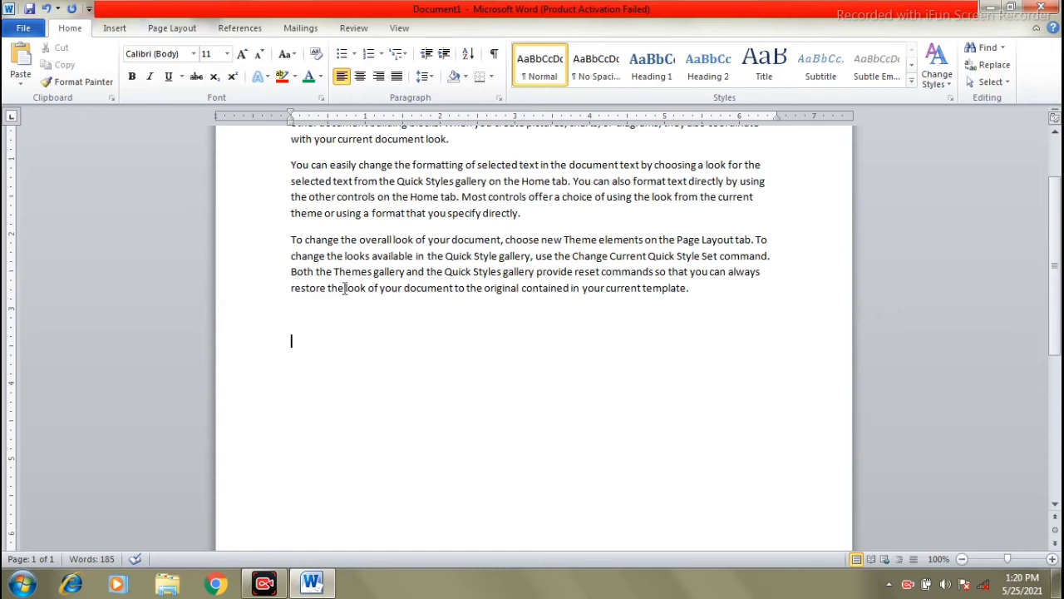
- Increase the left indent of the first paragraph, beginning "On the Insert tab", in steps to 4.5 inches
scroll(357, 276, "up", 2)
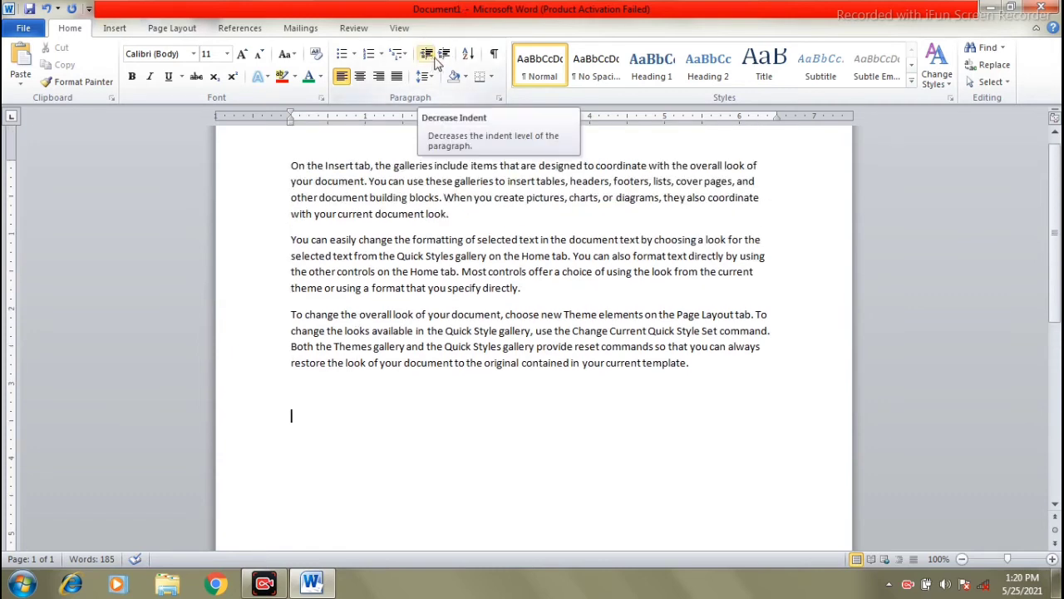
scroll(372, 324, "up", 1)
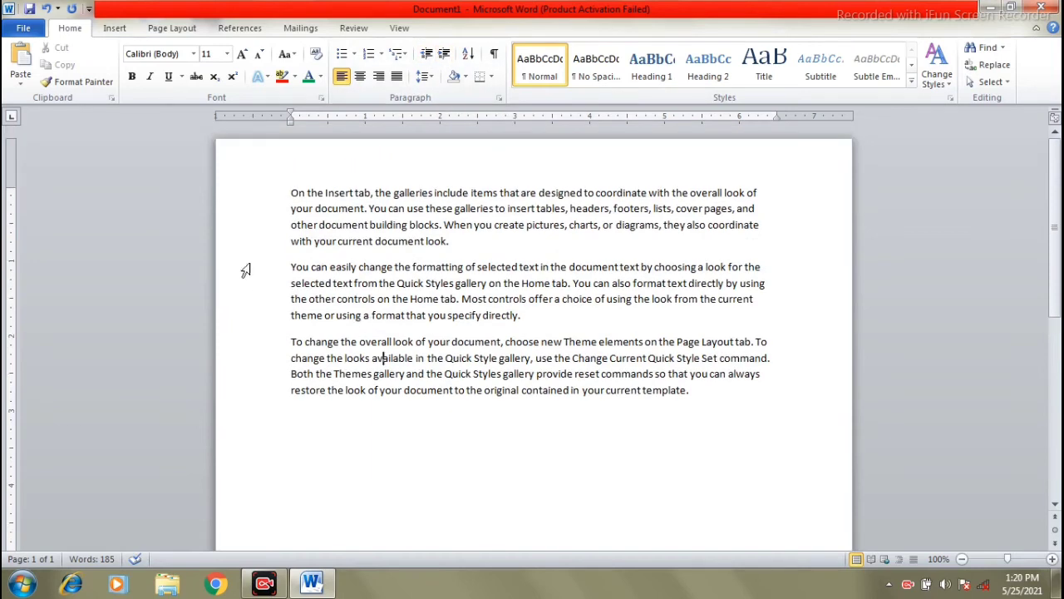
left_click(291, 193)
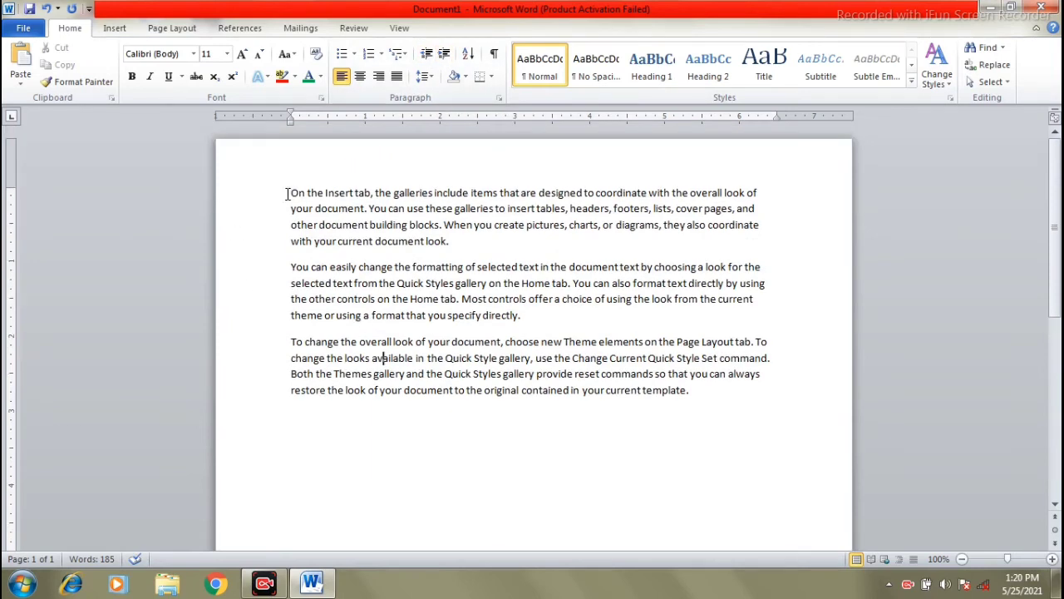
left_click(443, 54)
left_click(443, 54)
left_click(444, 54)
left_click(444, 54)
left_click(443, 54)
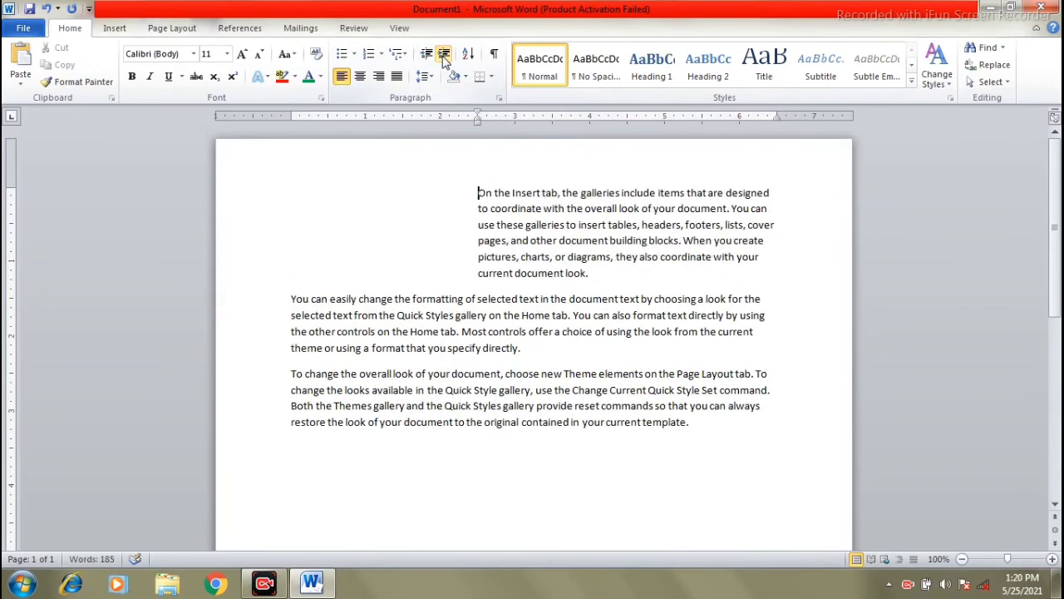
left_click(444, 54)
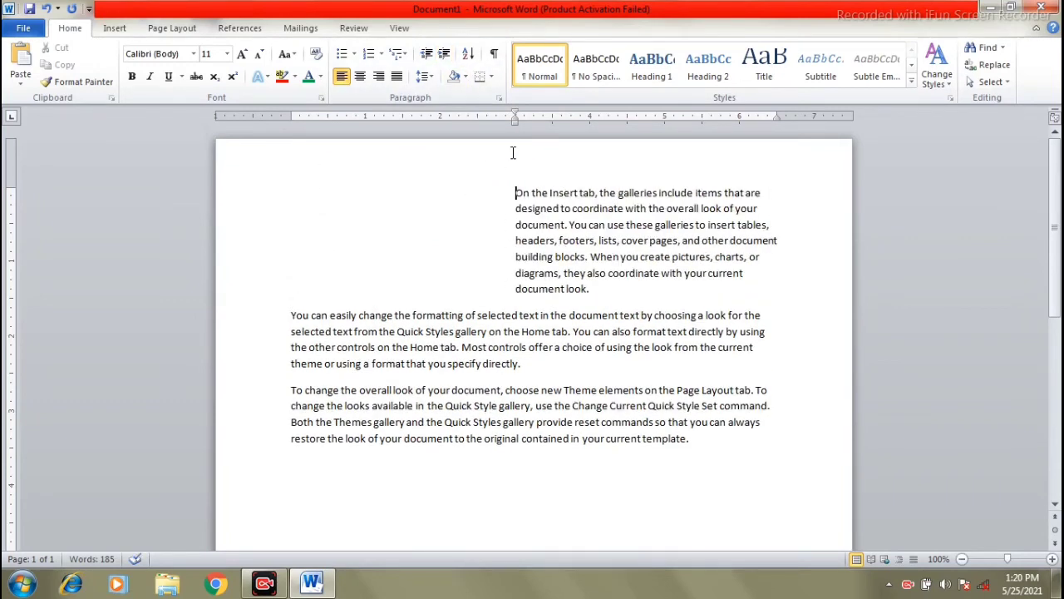
left_click(443, 55)
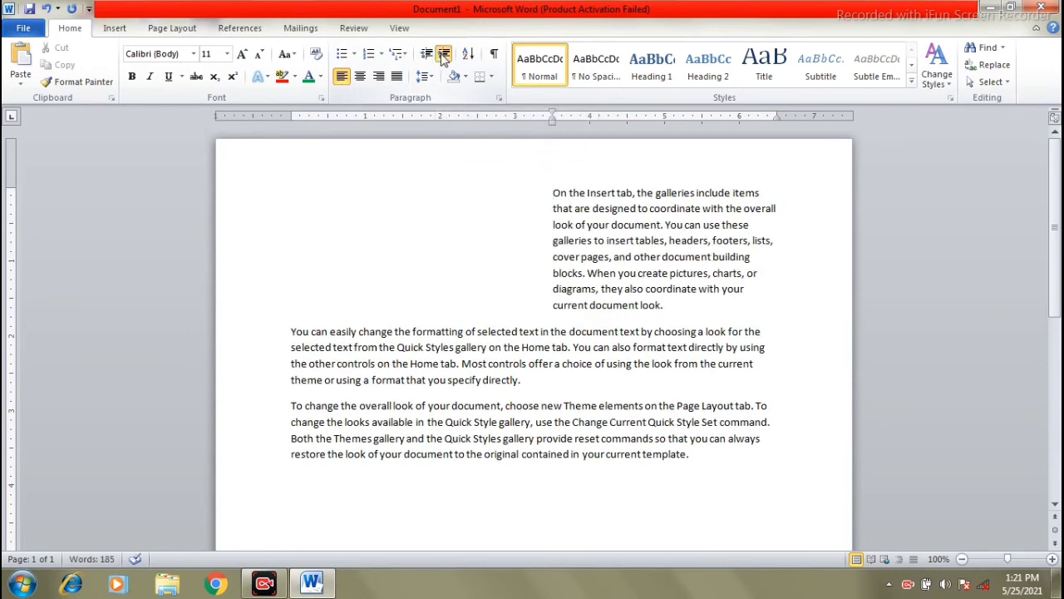
left_click(443, 55)
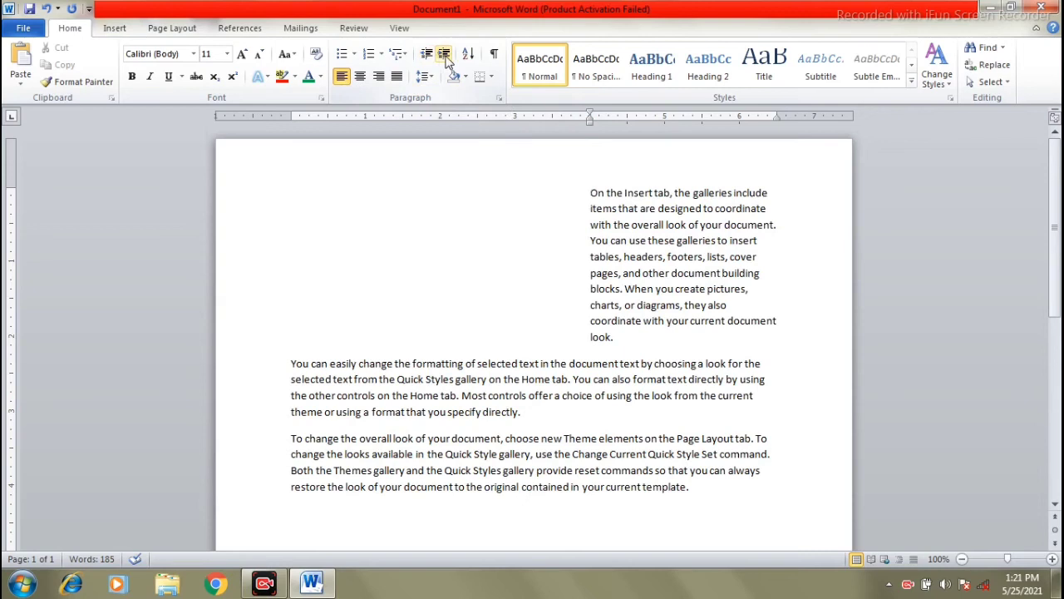
left_click(446, 60)
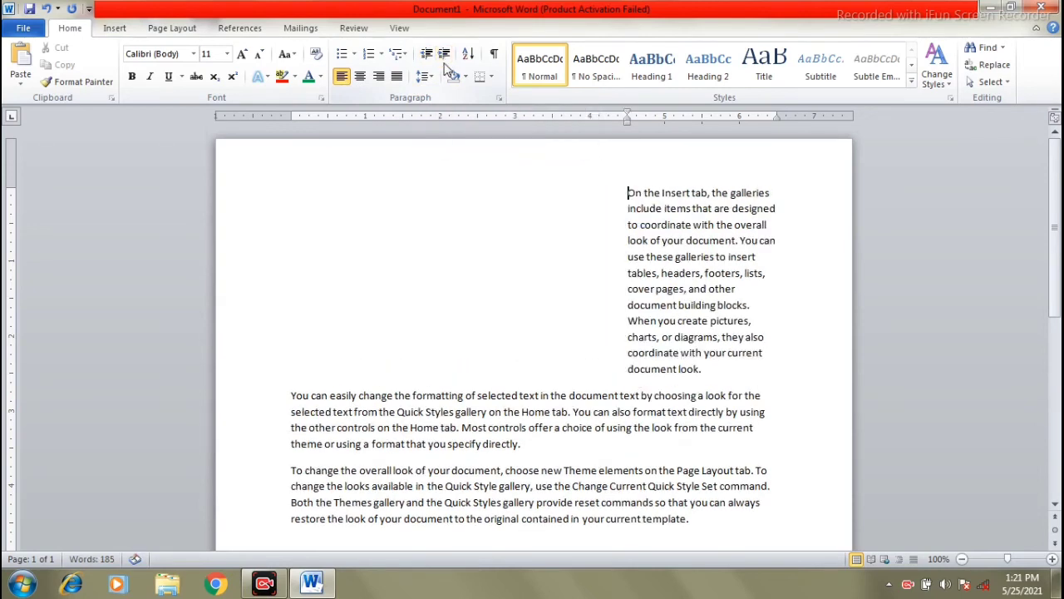
- Decrease the first paragraph's left indent to 1 inch
left_click(428, 56)
left_click(428, 57)
left_click(428, 57)
left_click(428, 57)
left_click(428, 56)
left_click(428, 57)
left_click(428, 56)
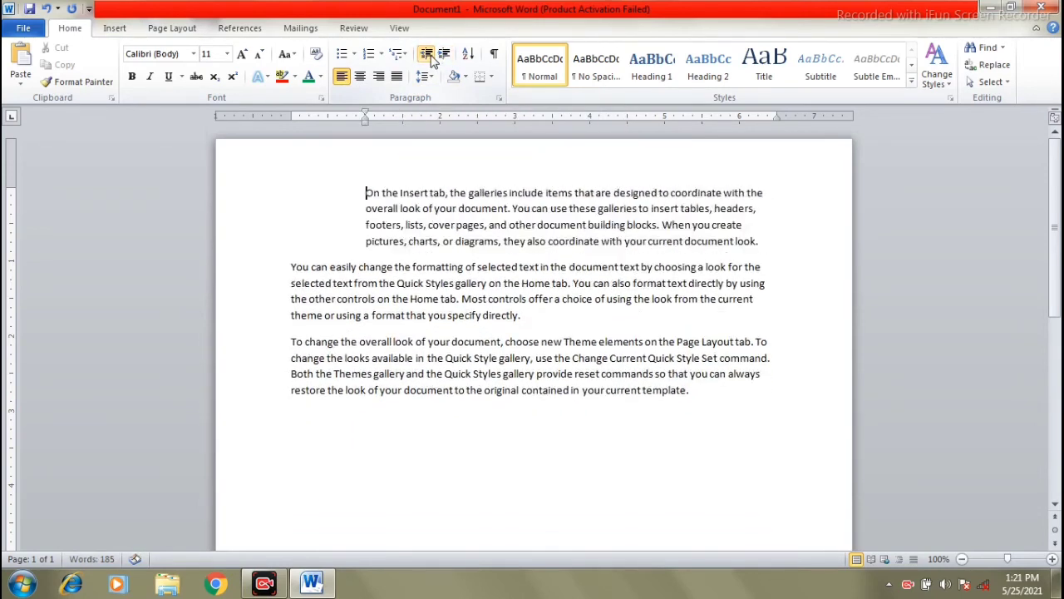
- Increase the first paragraph's left indent to 2.5 inches
left_click(445, 56)
left_click(444, 57)
left_click(445, 57)
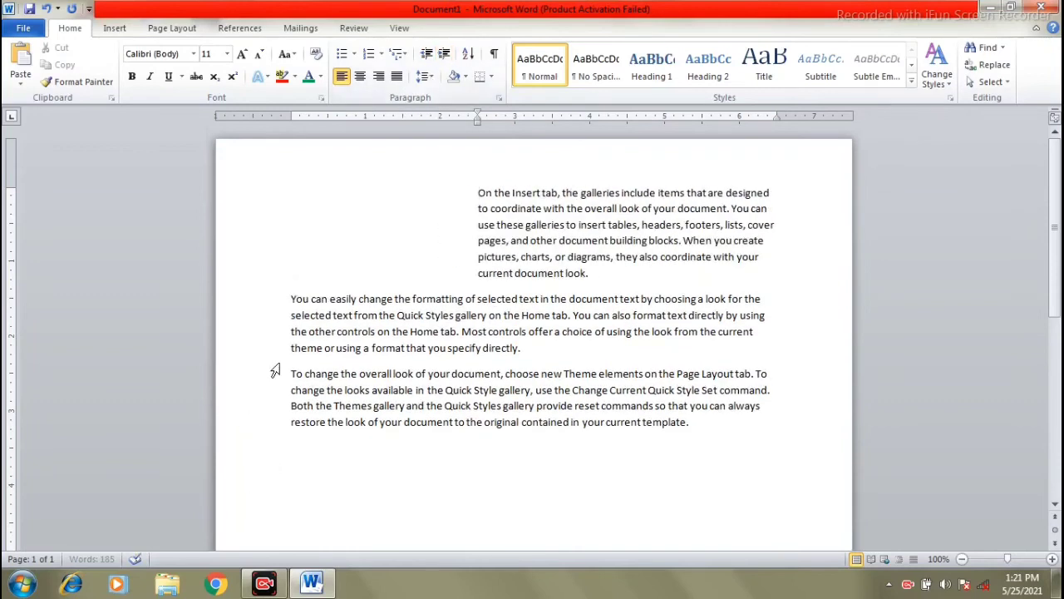
- Increase the left indent of the last paragraph, beginning "To change the overall look", by several levels
left_click(275, 372)
left_click(428, 56)
left_click(444, 57)
left_click(445, 57)
left_click(445, 57)
left_click(445, 56)
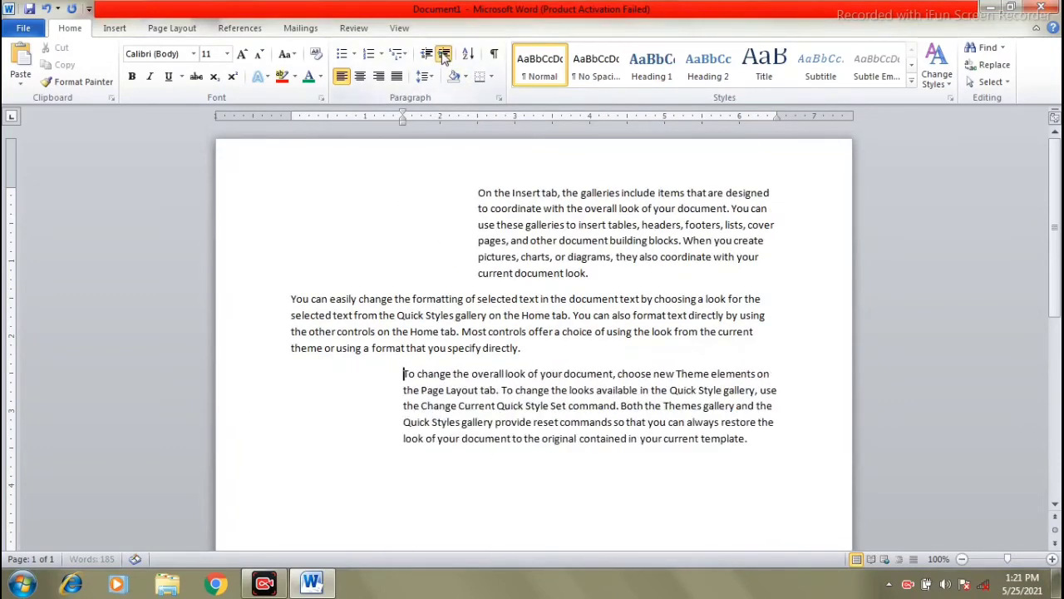
left_click(445, 56)
left_click(445, 56)
- Decrease the last paragraph's indent until it is back at the page margin
left_click(428, 54)
left_click(429, 54)
left_click(428, 54)
left_click(428, 54)
left_click(428, 54)
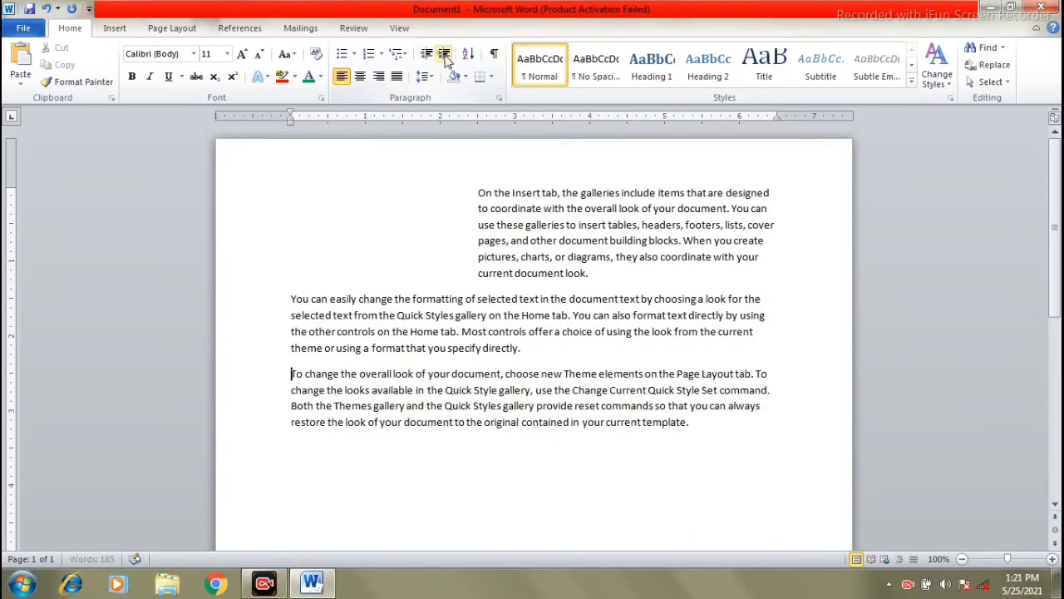
- Increase the last paragraph's left indent to 2.5 inches
left_click(444, 55)
left_click(445, 55)
left_click(445, 54)
left_click(445, 55)
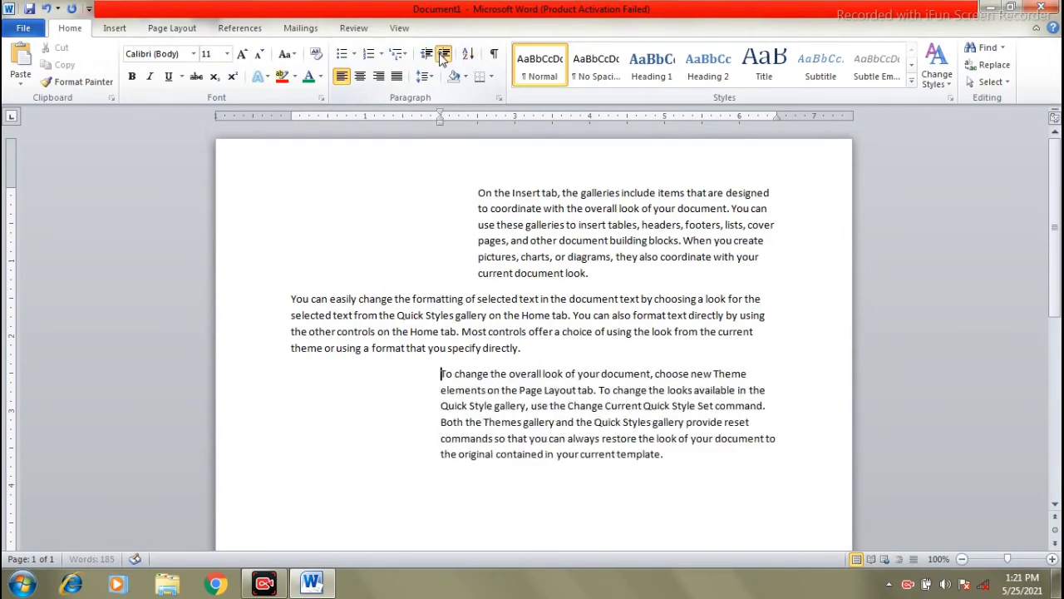
left_click(444, 55)
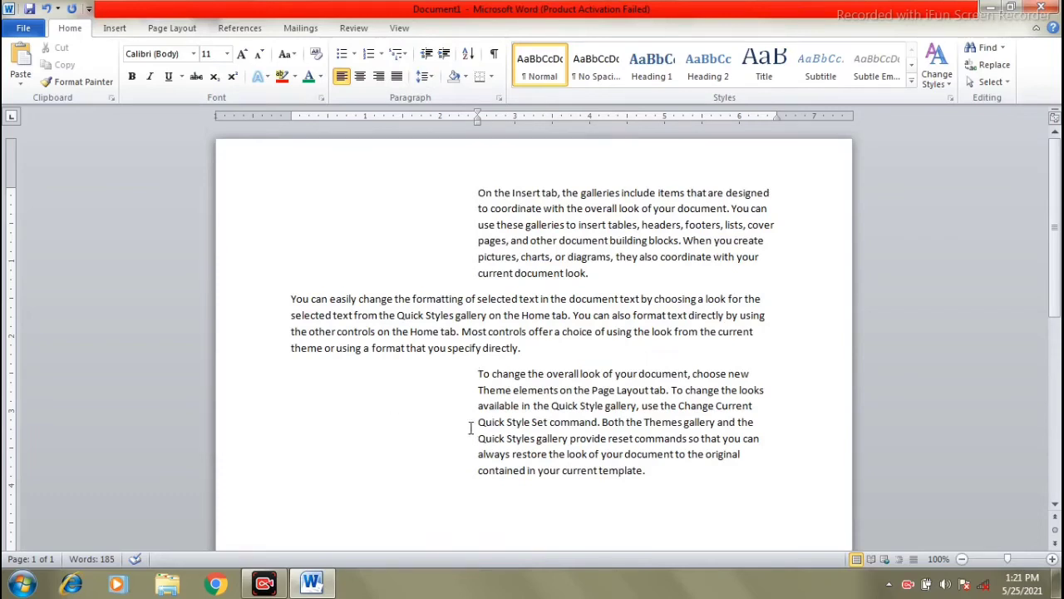
- Remove the last paragraph's left indent completely so it lines up with the second paragraph
left_click(427, 54)
left_click(426, 54)
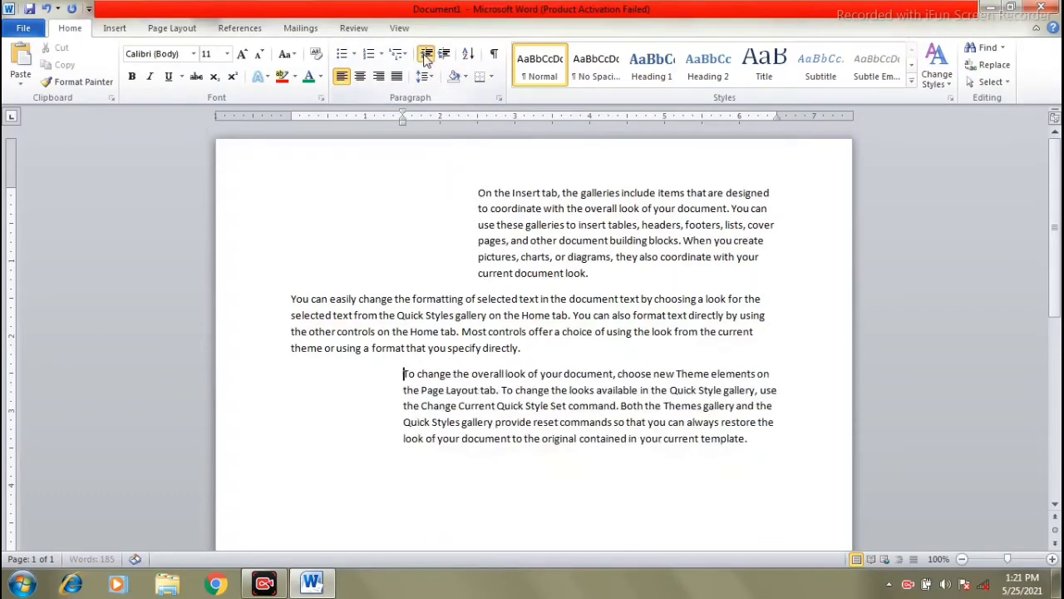
left_click(427, 54)
left_click(427, 54)
left_click(426, 54)
- Remove the first paragraph's left indent completely and restore the period at its end
left_click(479, 194)
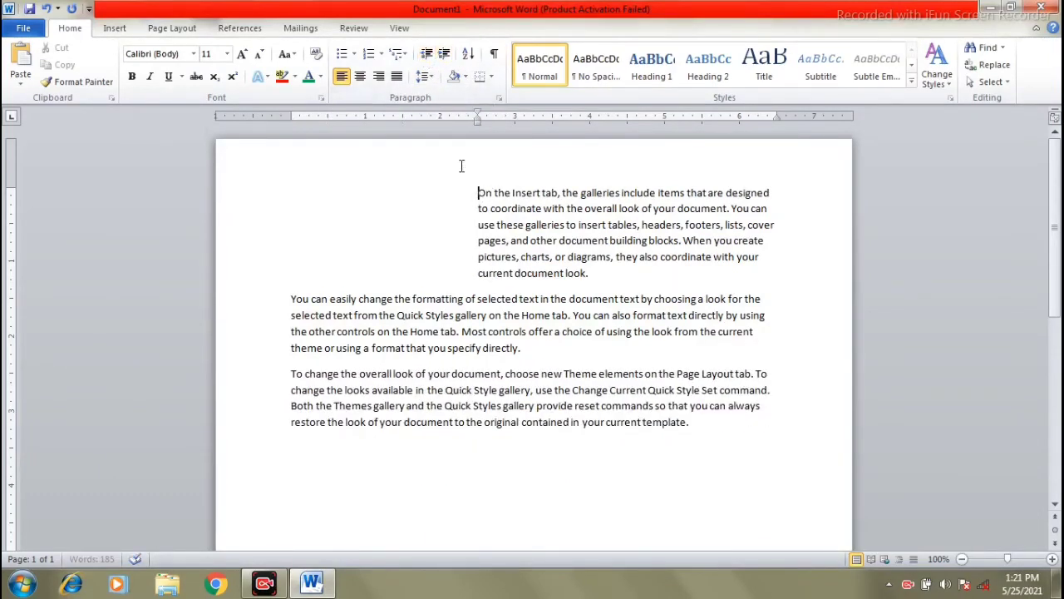
left_click(426, 54)
left_click(426, 54)
left_click(426, 54)
left_click(427, 54)
left_click(427, 54)
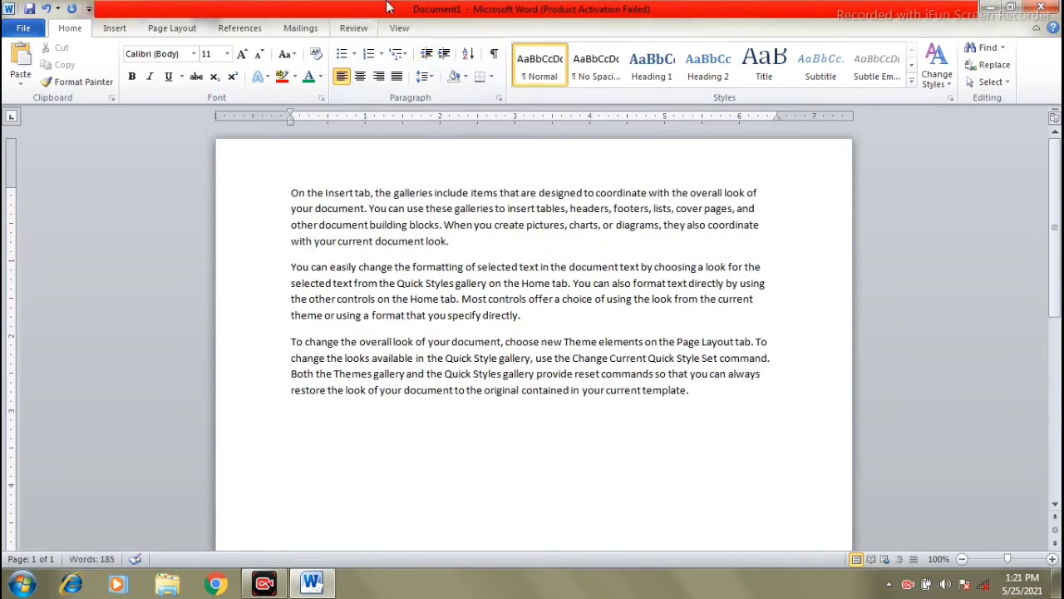
type(".")
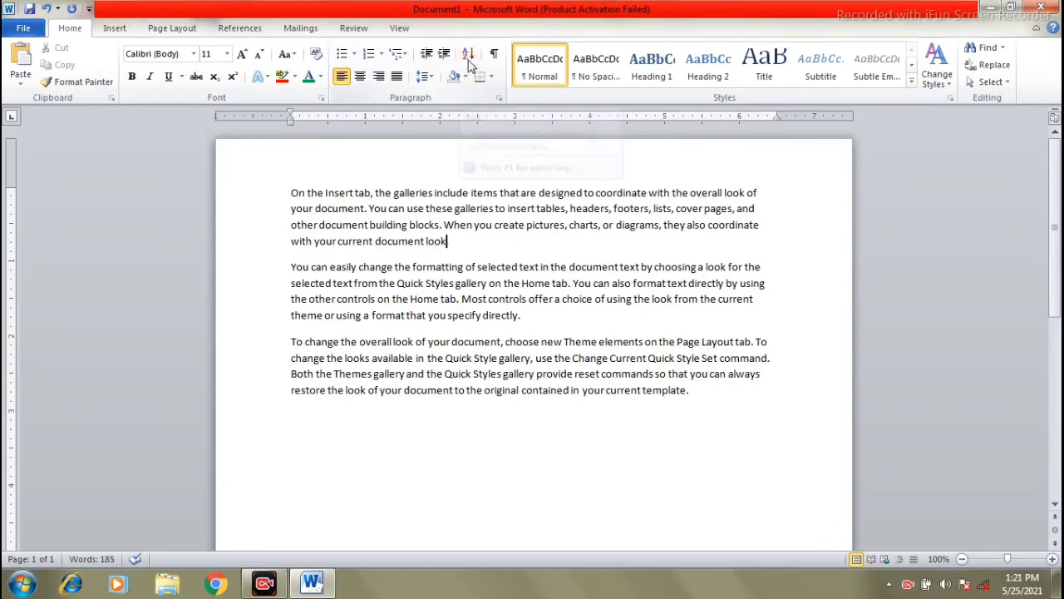
- Enter six first names in unsorted order below the last paragraph, each on its own line
double_click(297, 439)
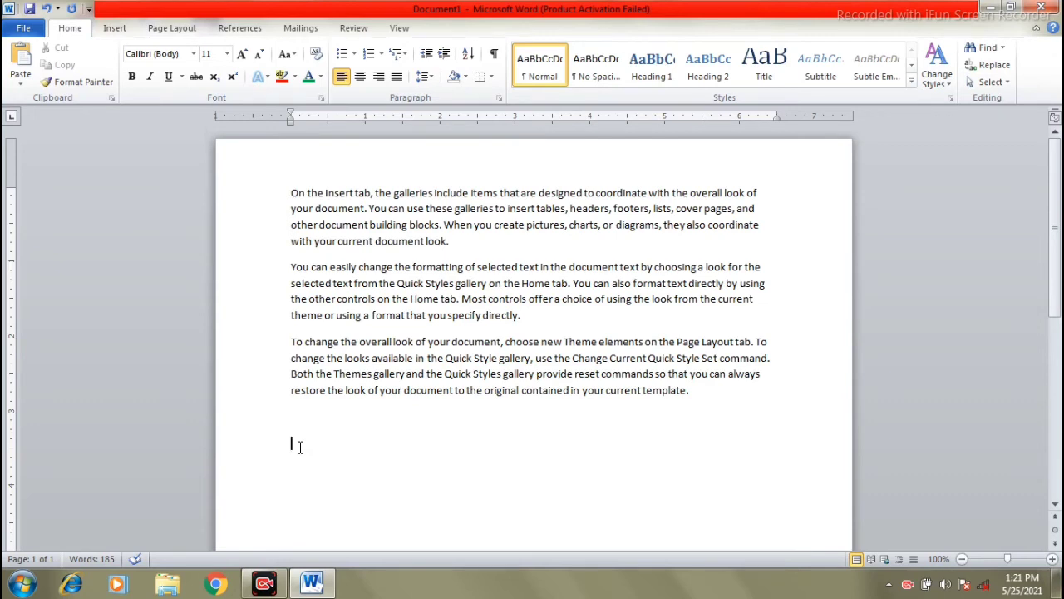
type("Ram'")
key("Return")
type("hari ch")
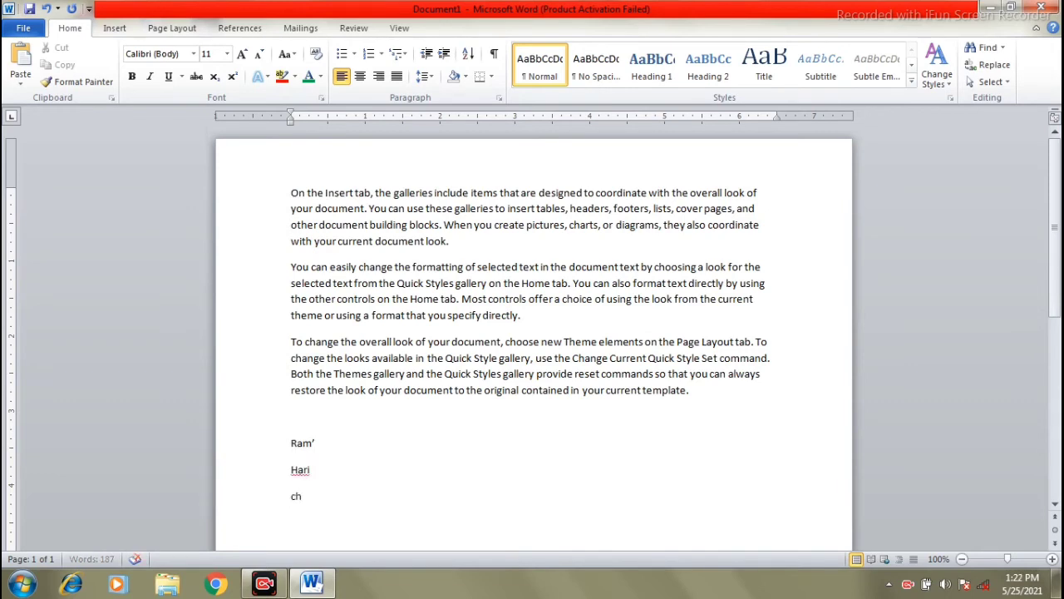
type("akra")
key("Return")
type("gita")
key("Return")
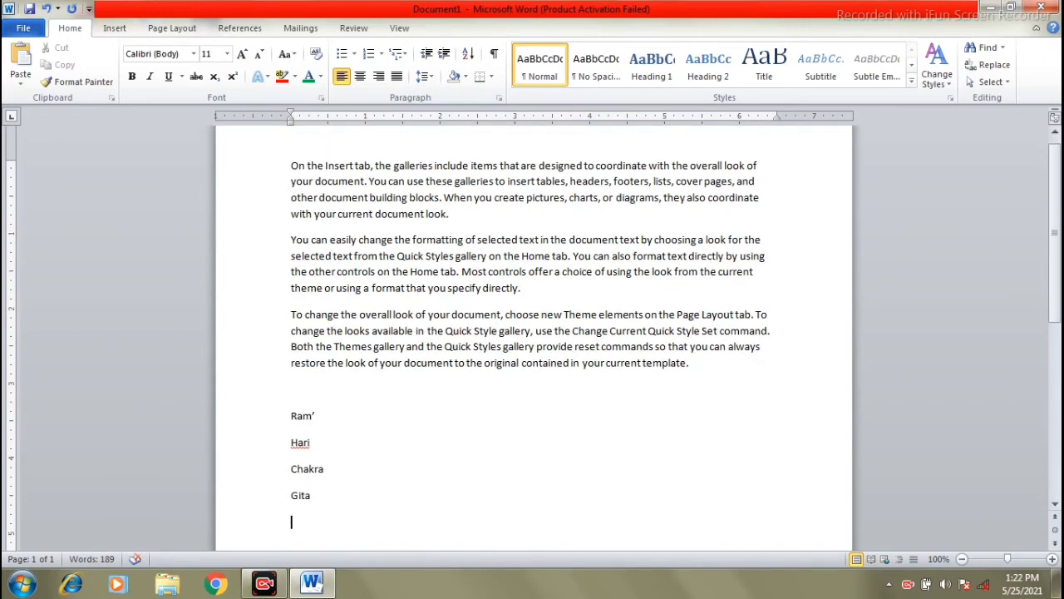
type("asmita")
key("Return")
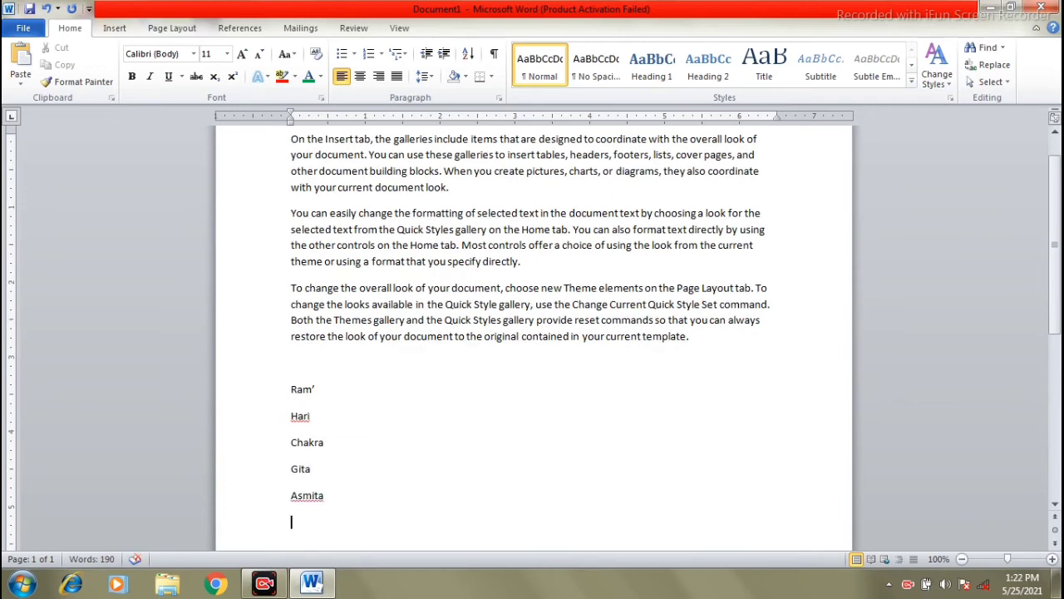
type("laxman")
scroll(324, 370, "down", 2)
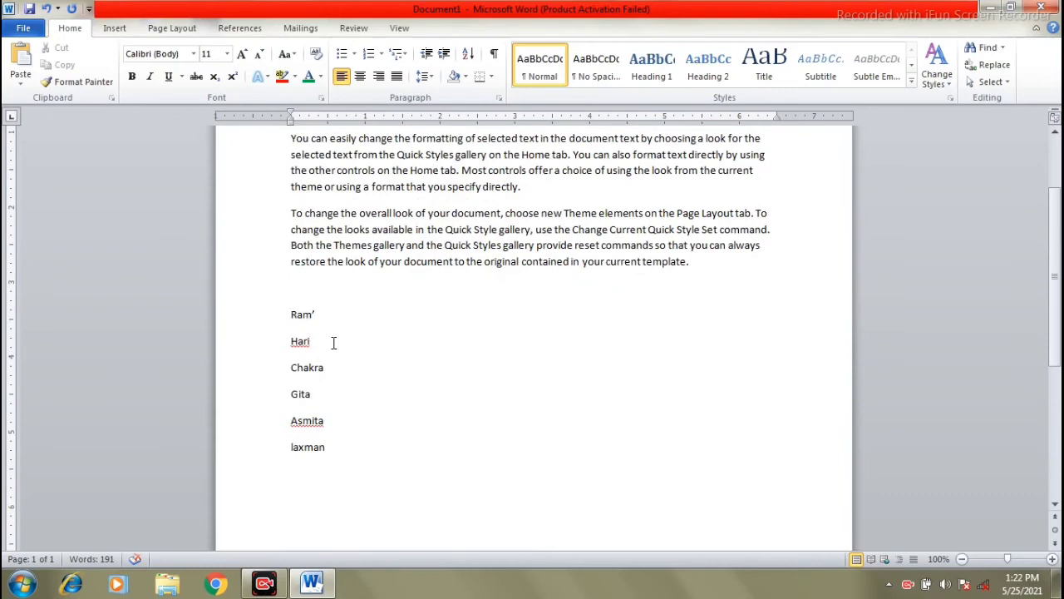
- Remove the stray apostrophe after the first name in the list and sort the six names in ascending order
left_click(317, 314)
left_click_drag(343, 457, 291, 311)
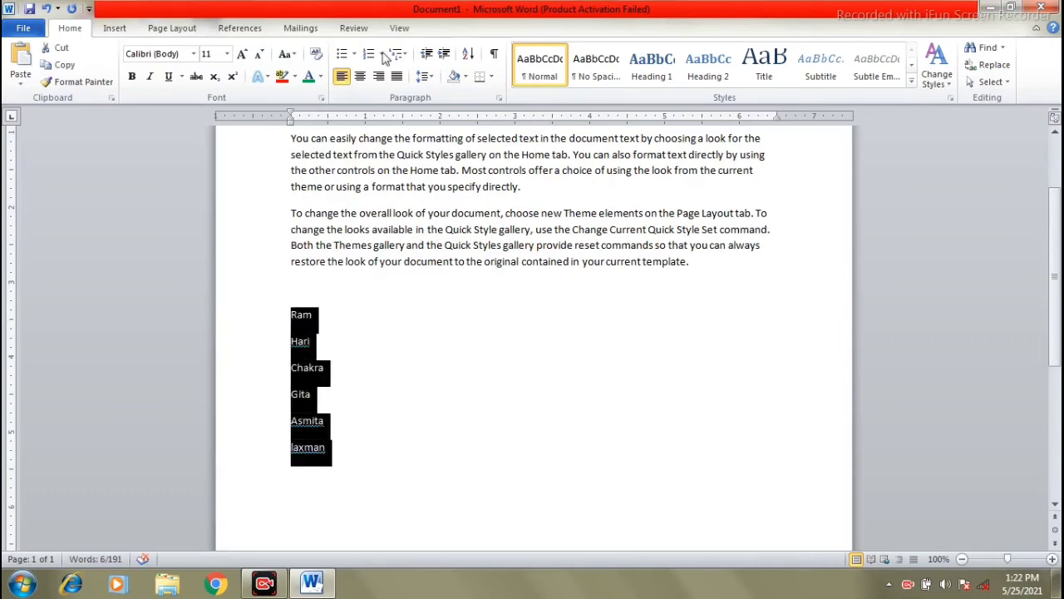
left_click(469, 53)
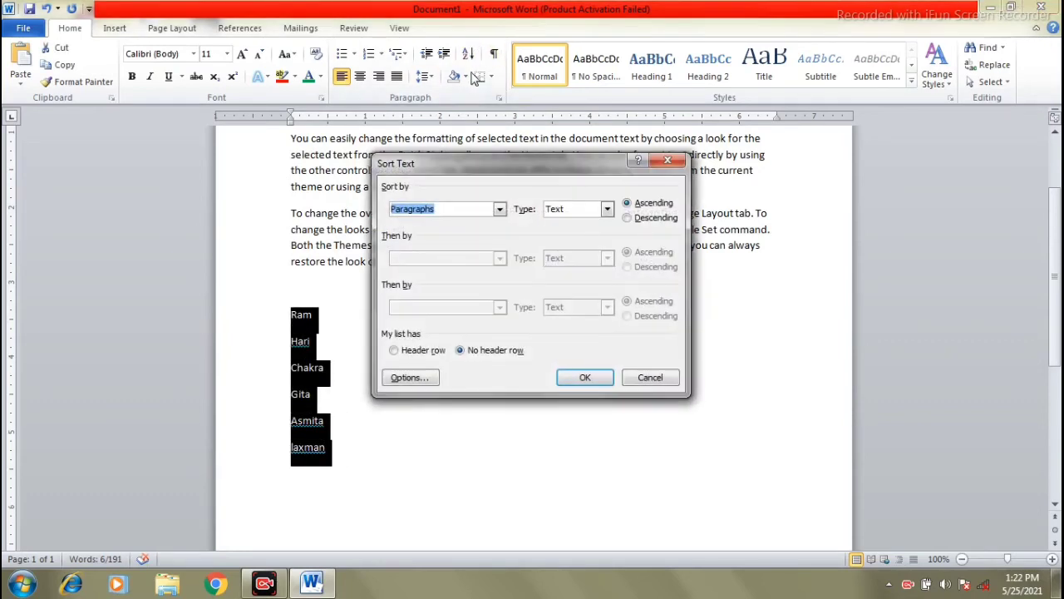
left_click(627, 203)
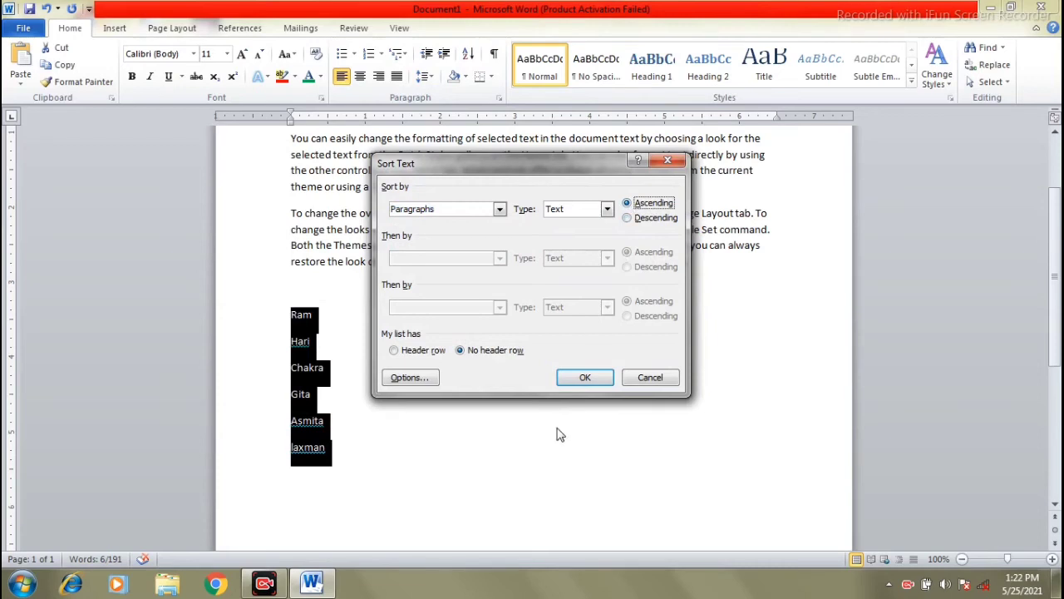
left_click(587, 376)
left_click(311, 394)
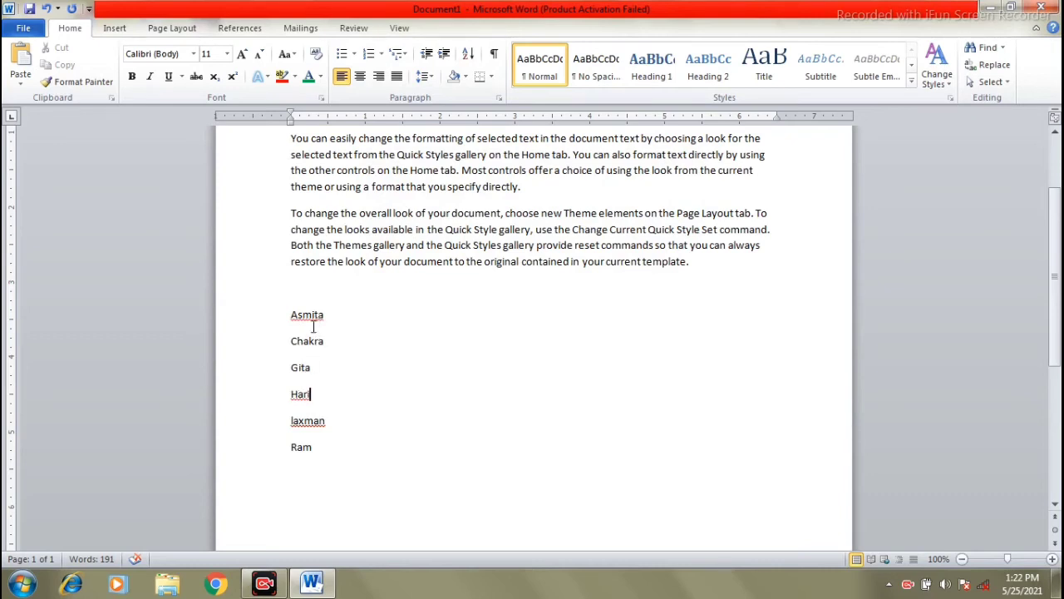
- Sort the six names in descending order
left_click_drag(288, 314, 319, 453)
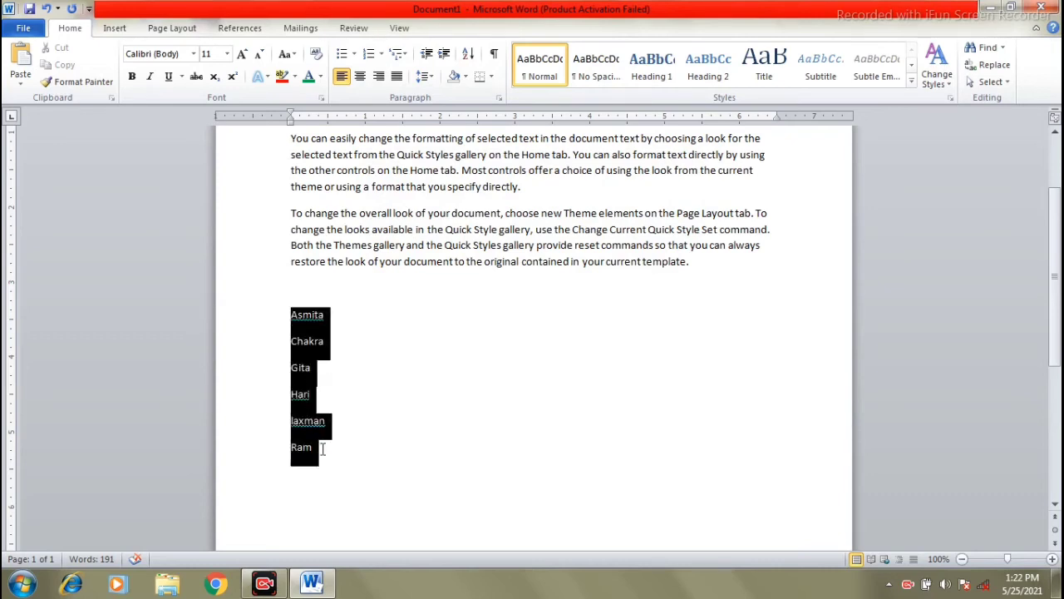
left_click(469, 54)
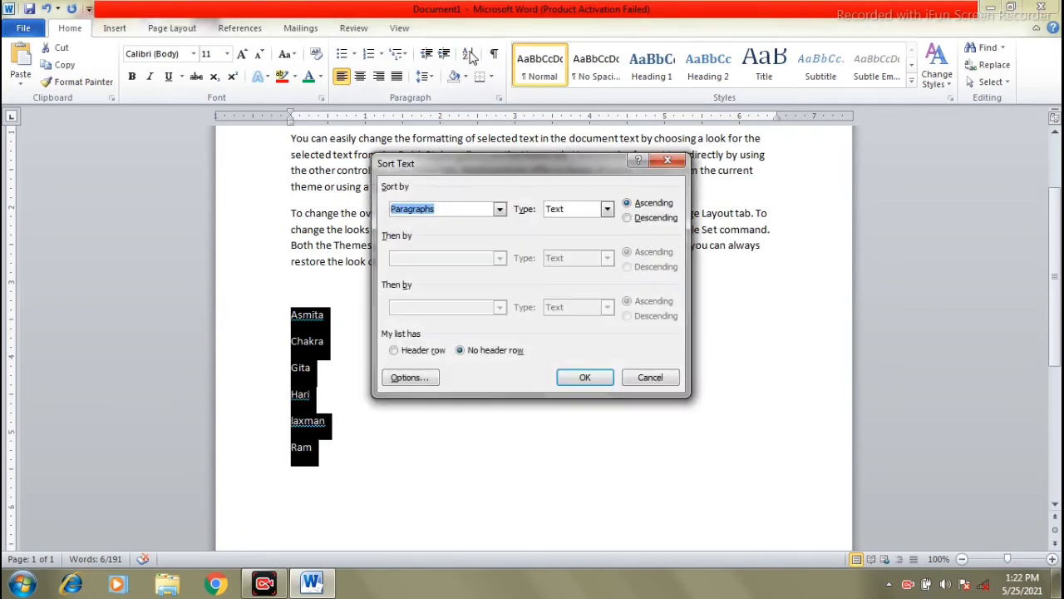
left_click(628, 217)
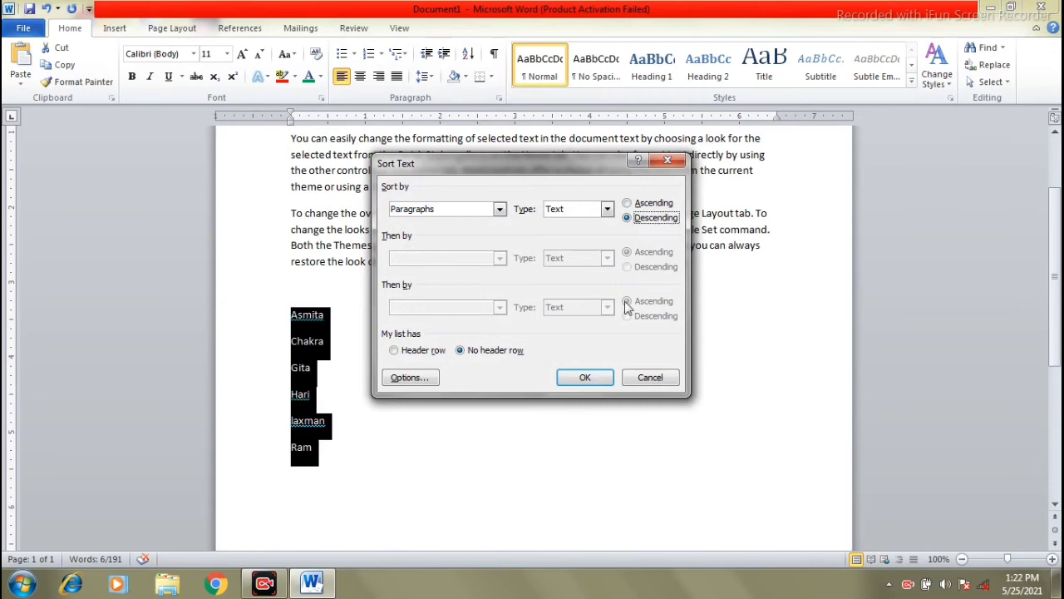
left_click(602, 380)
left_click(339, 367)
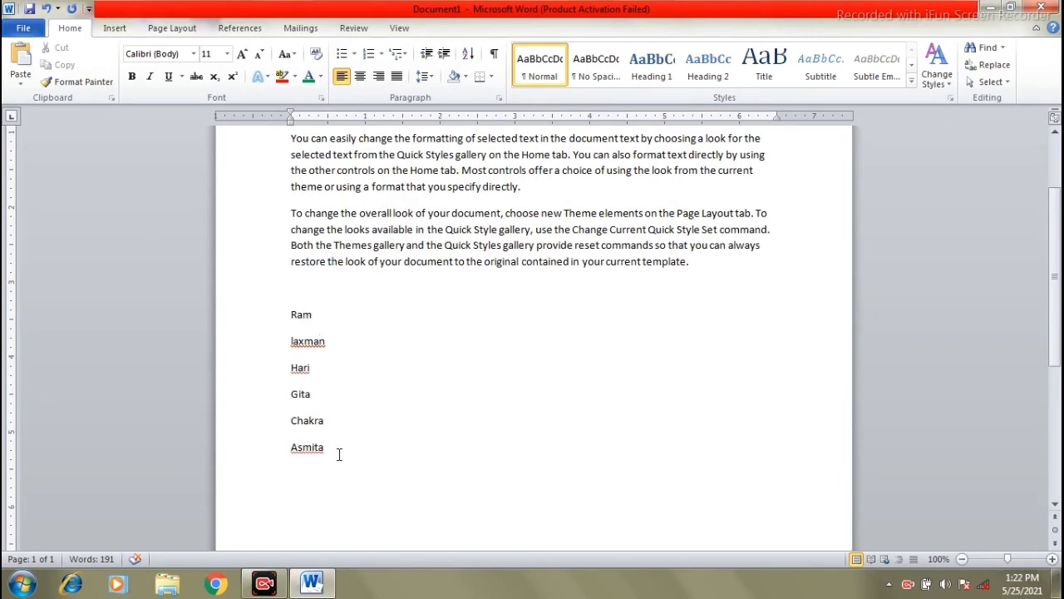
- Replace the list of names with the numbers 2, 5, 7, 9, 1, 3 and 6, each on its own line
left_click_drag(339, 454, 277, 321)
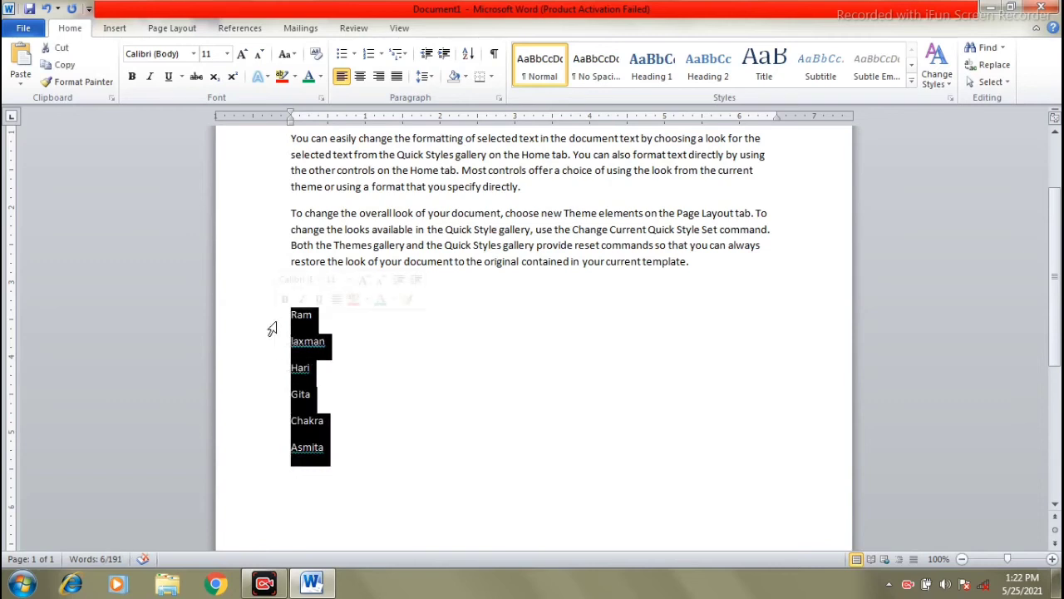
type("2")
key("Return")
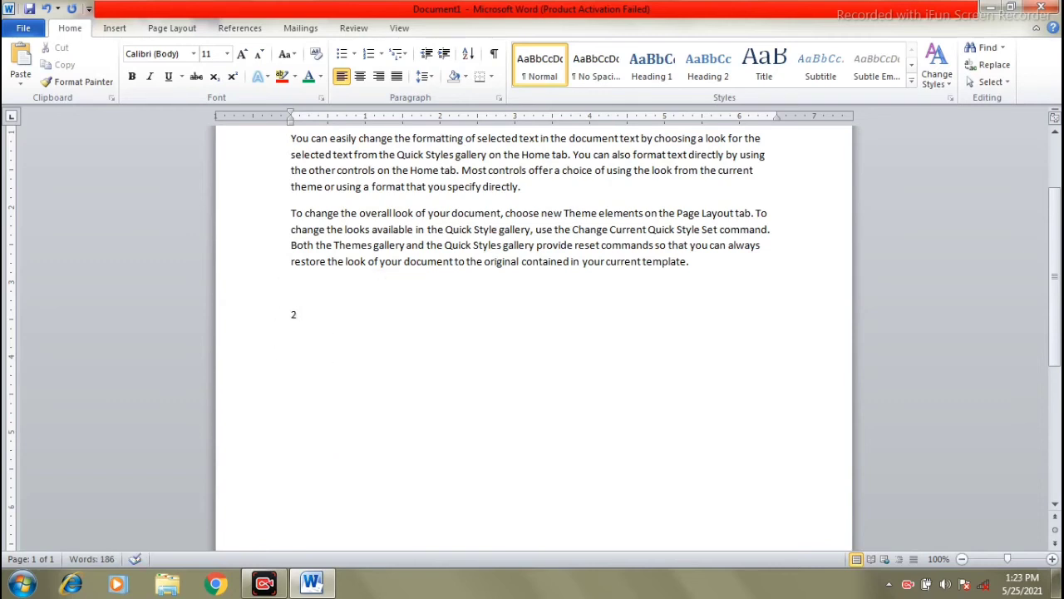
type("5")
key("Return")
type("7")
key("Return")
type("9")
key("Return")
type("1")
key("Return")
type("3")
key("Return")
type("6")
- Sort the list of seven numbers in ascending order
left_click_drag(309, 482, 280, 311)
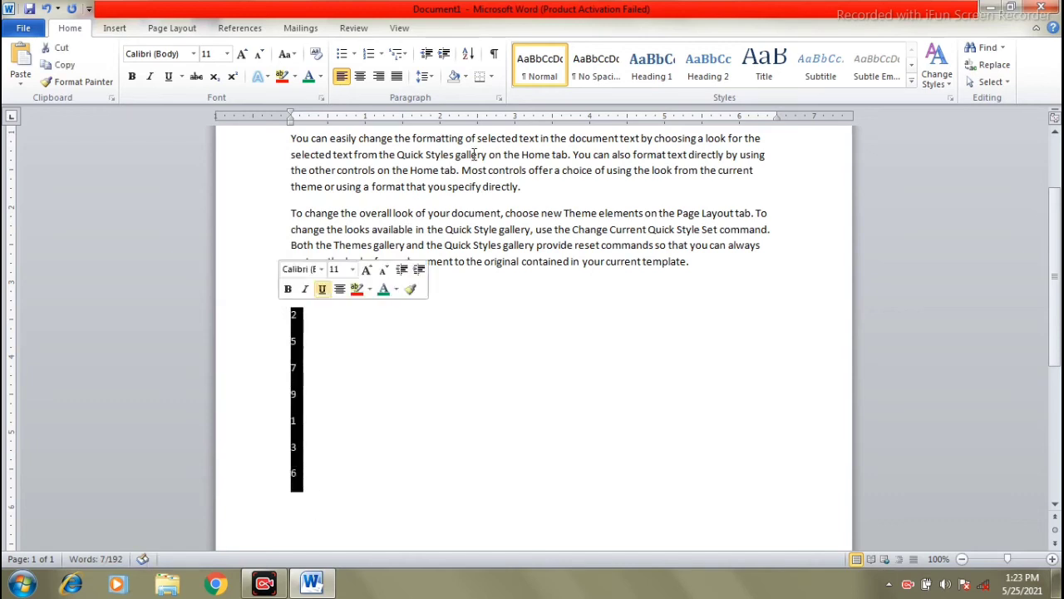
left_click(468, 53)
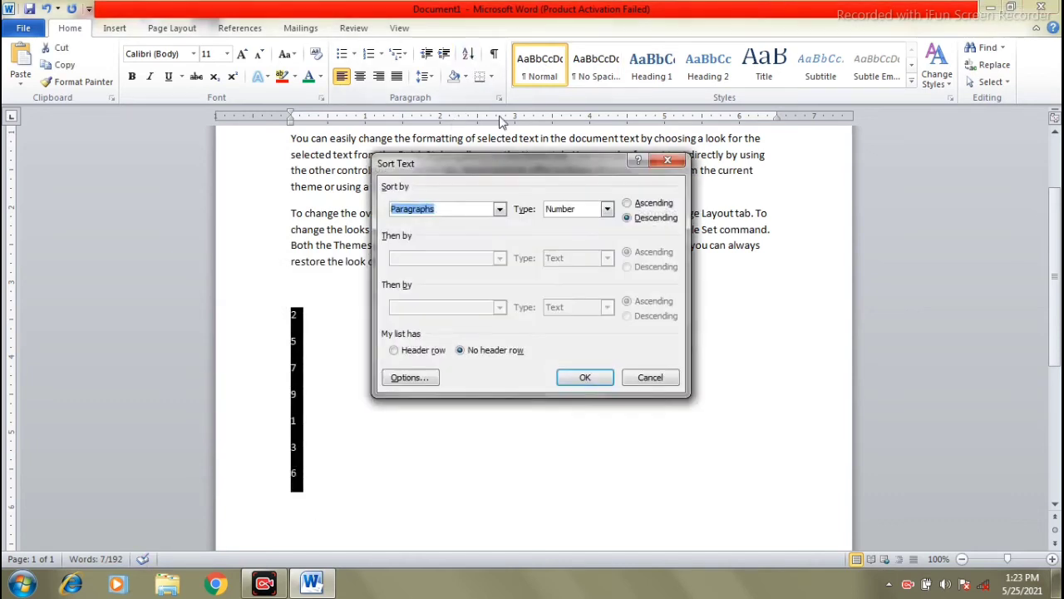
left_click(630, 203)
left_click(590, 377)
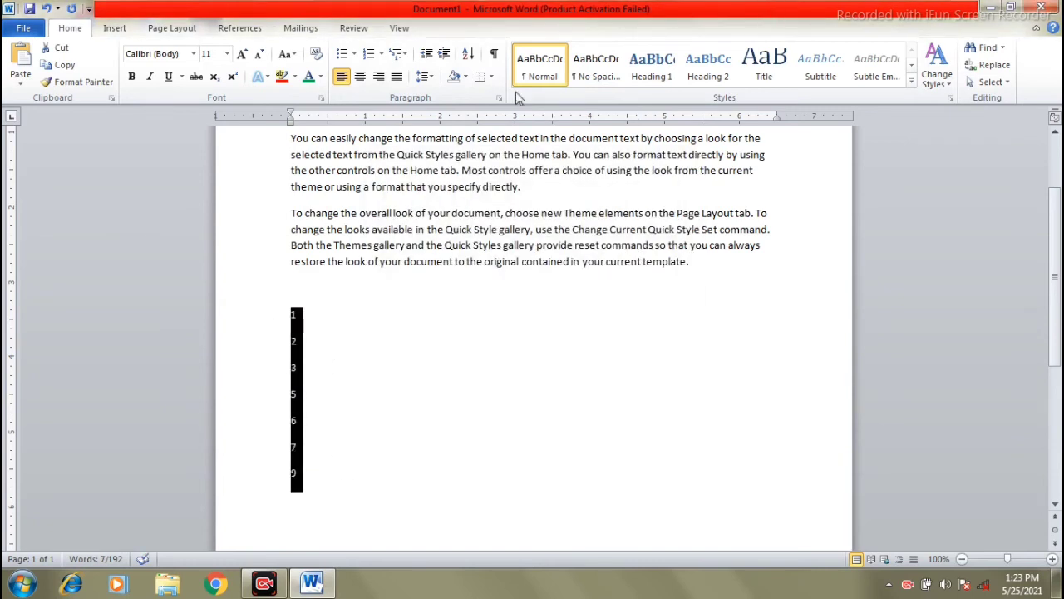
- Sort the same number list in descending order
left_click(468, 53)
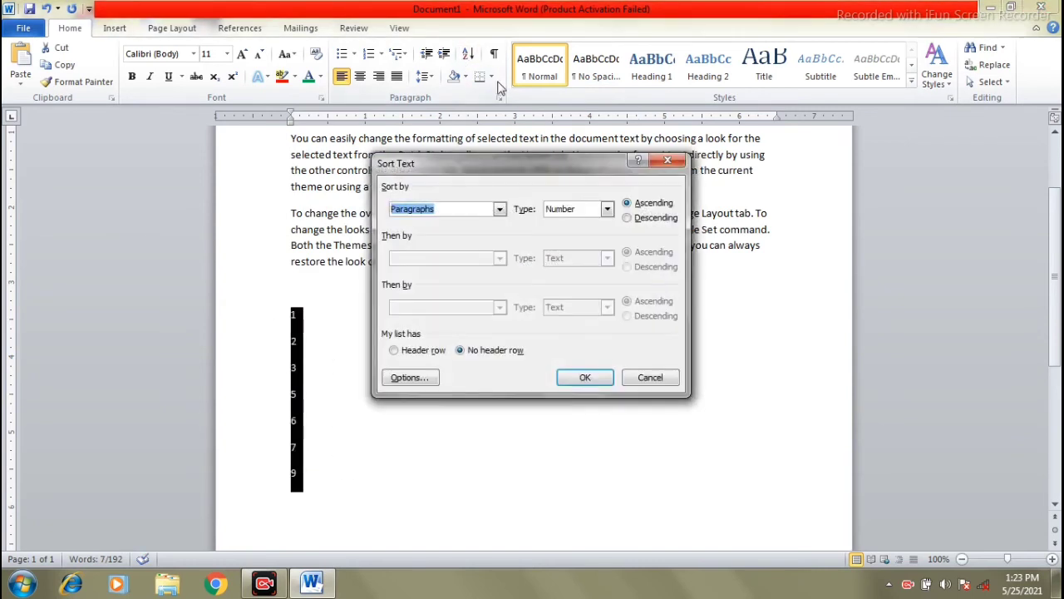
left_click(627, 217)
left_click(586, 379)
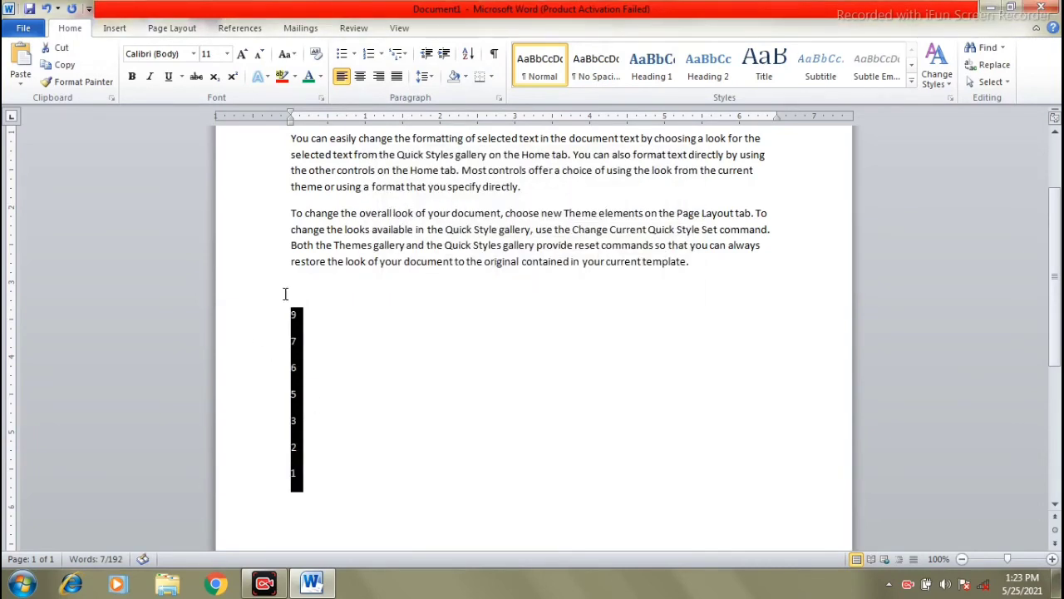
left_click(321, 320)
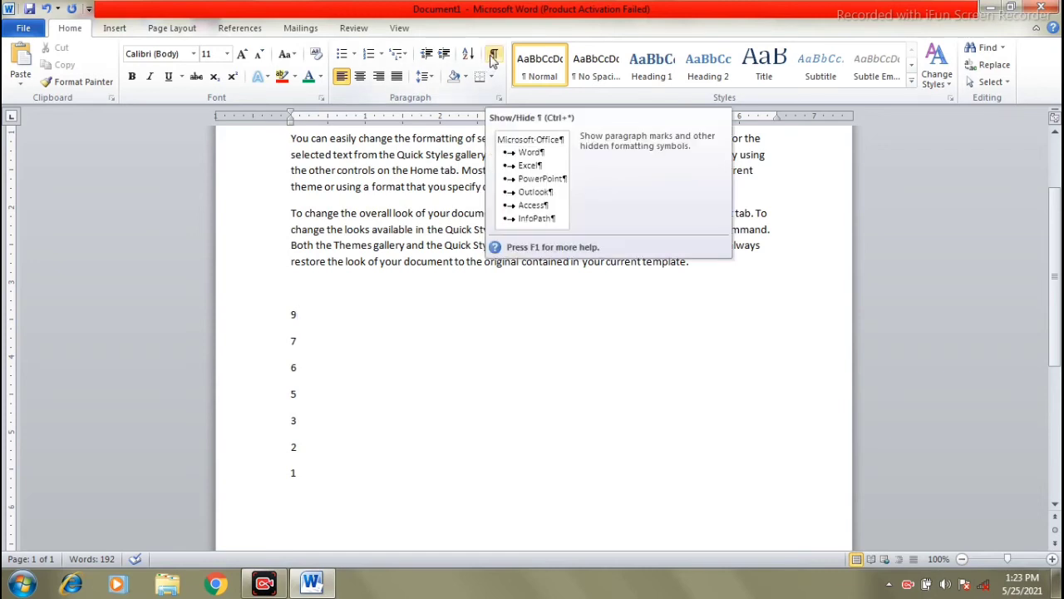
- Delete the whole number list below the last paragraph
left_click(303, 462)
left_click_drag(302, 467, 284, 305)
key("Delete")
- Insert two empty paragraphs after the first paragraph and one after the second paragraph
scroll(282, 304, "up", 2)
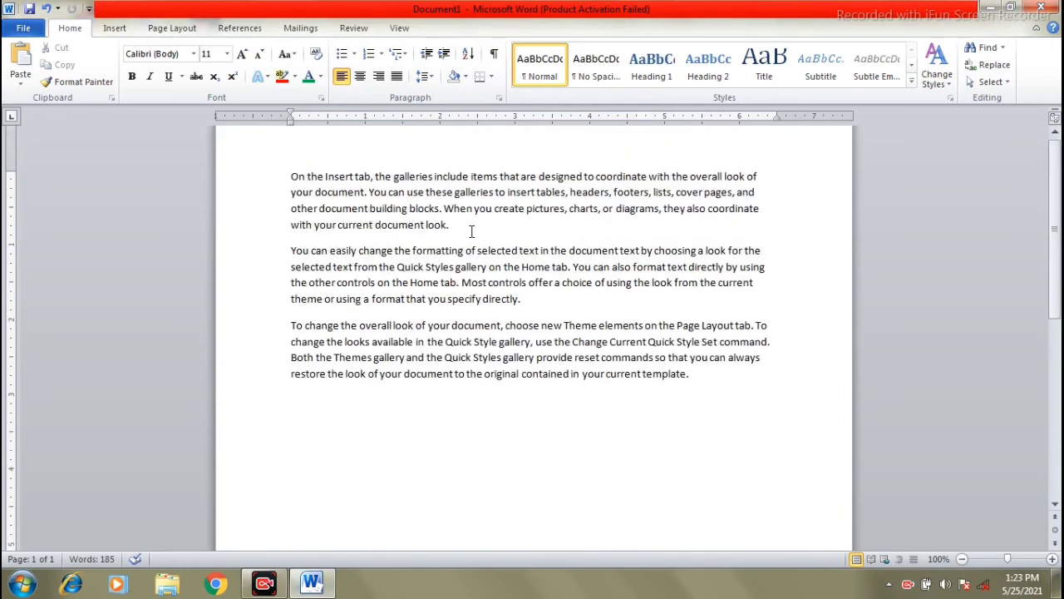
left_click(448, 218)
key("Return")
key("Return")
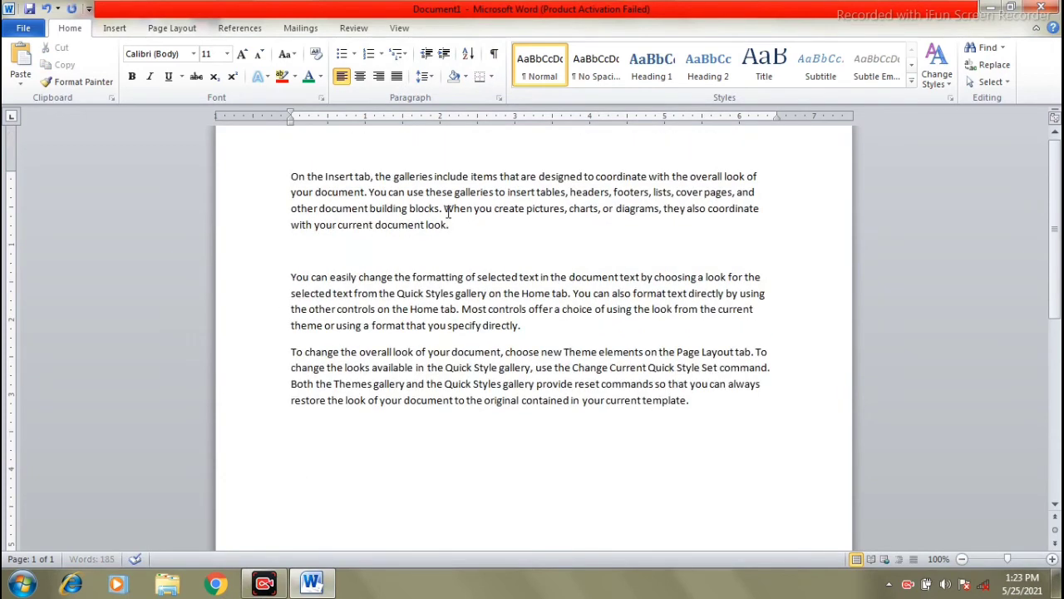
left_click(539, 349)
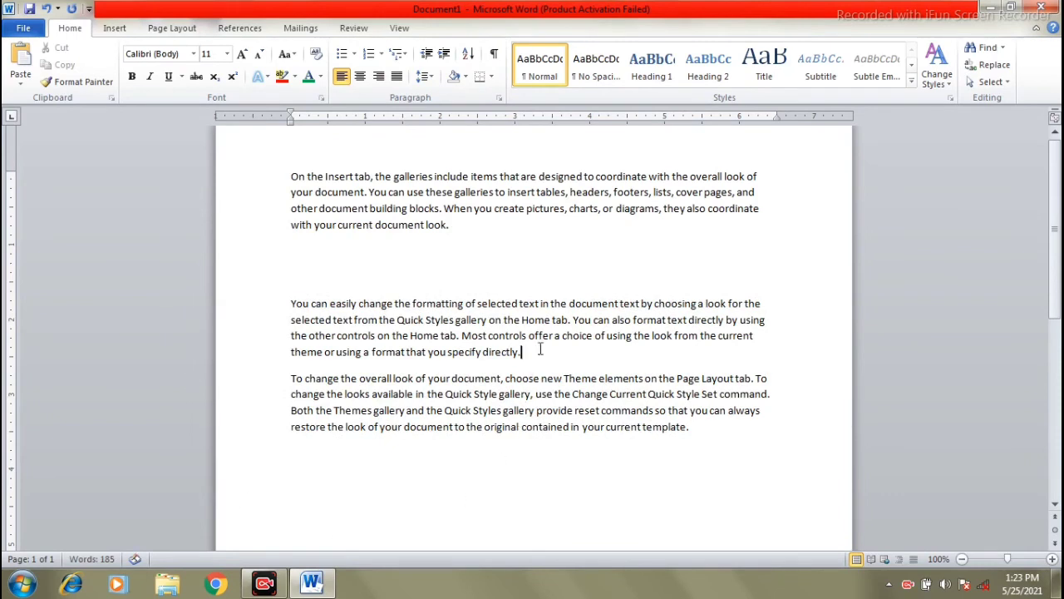
key("Return")
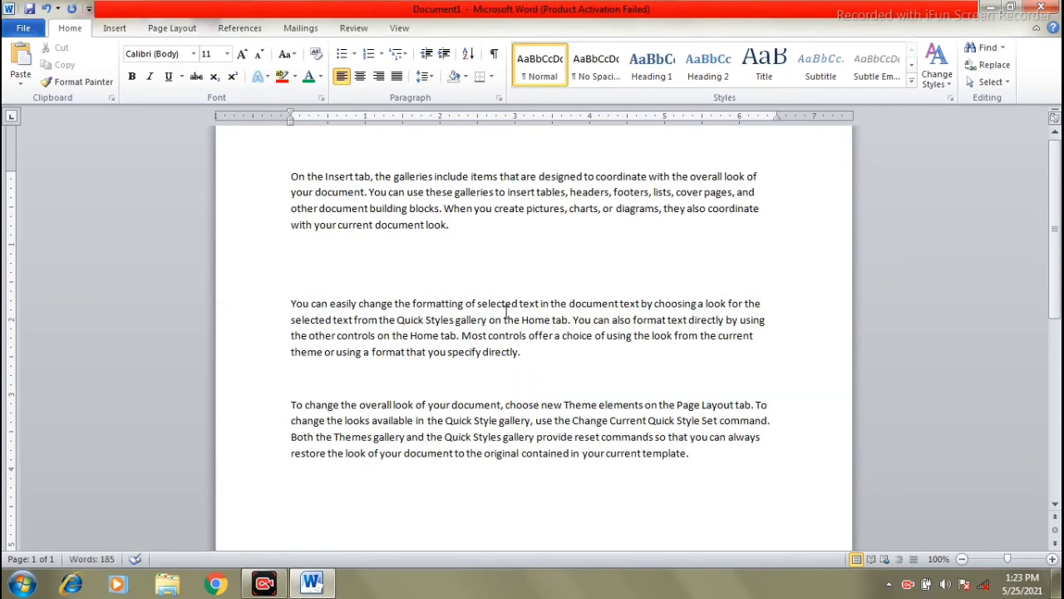
- Insert extra spaces before "selected" and "the formatting" in the second paragraph, "gallery" in the third, and "designed" in the first
left_click(478, 304)
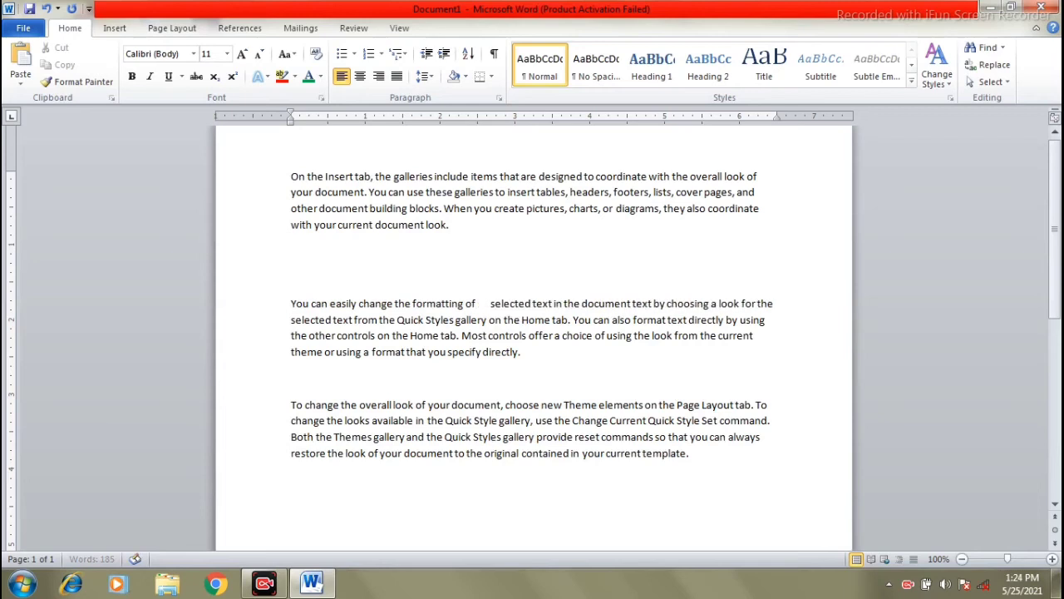
left_click(396, 304)
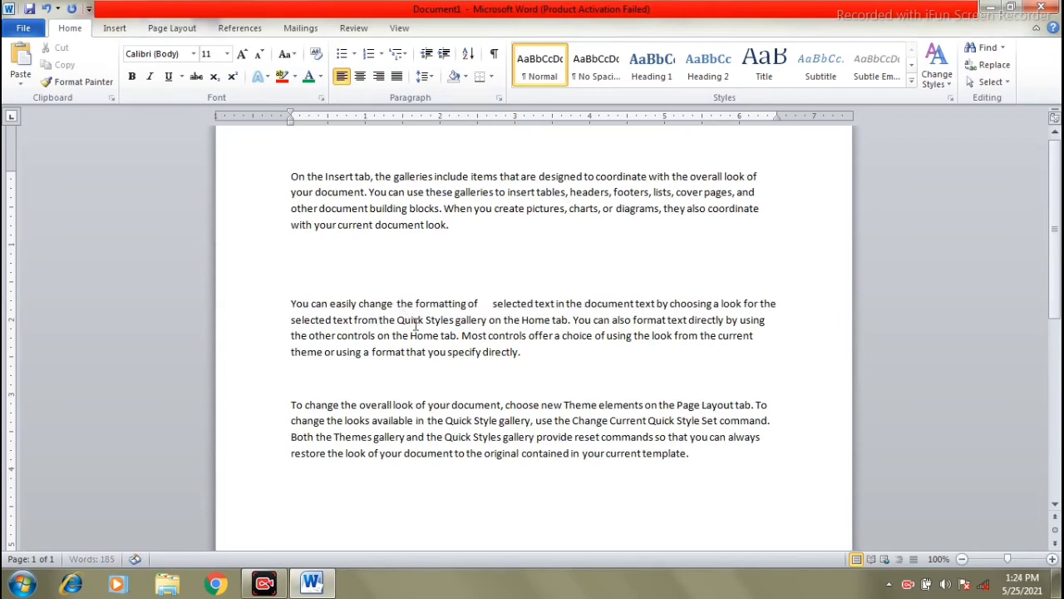
left_click(499, 421)
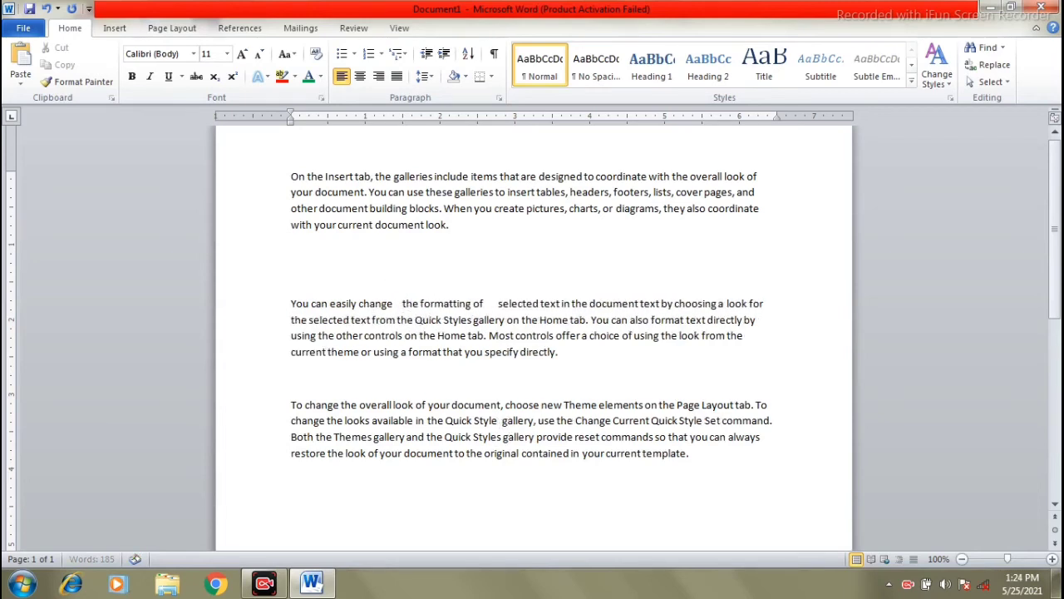
left_click(539, 176)
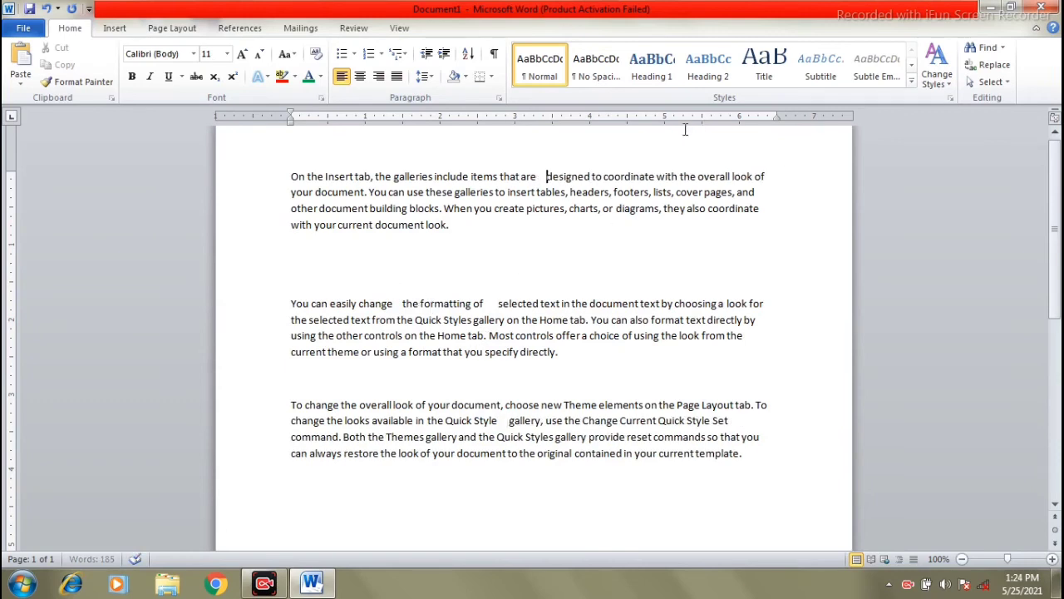
- Add three more empty paragraphs above the last paragraph while formatting marks are temporarily shown
left_click(494, 54)
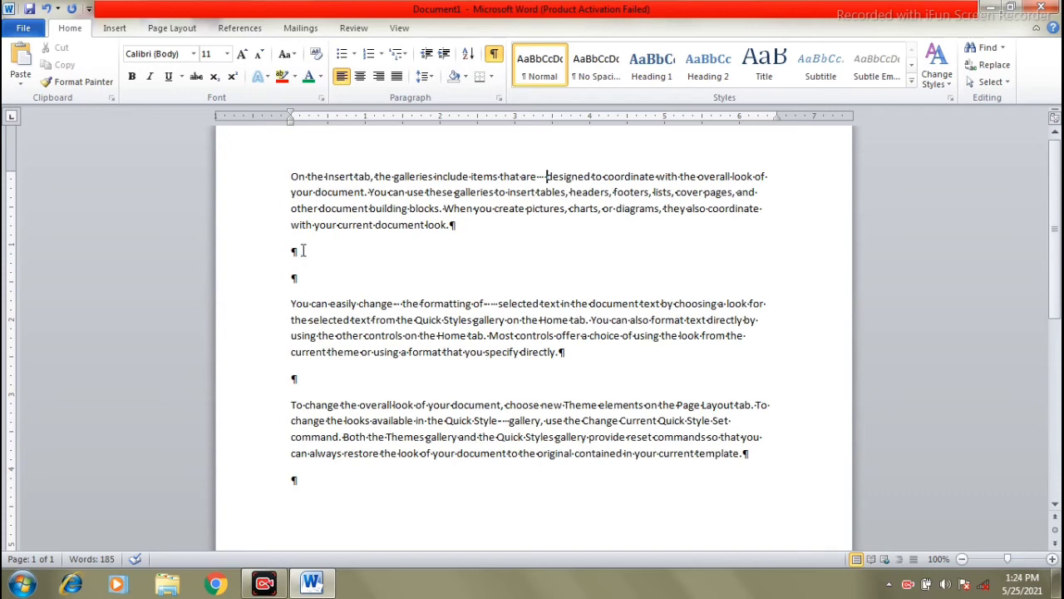
left_click(307, 379)
key("Return")
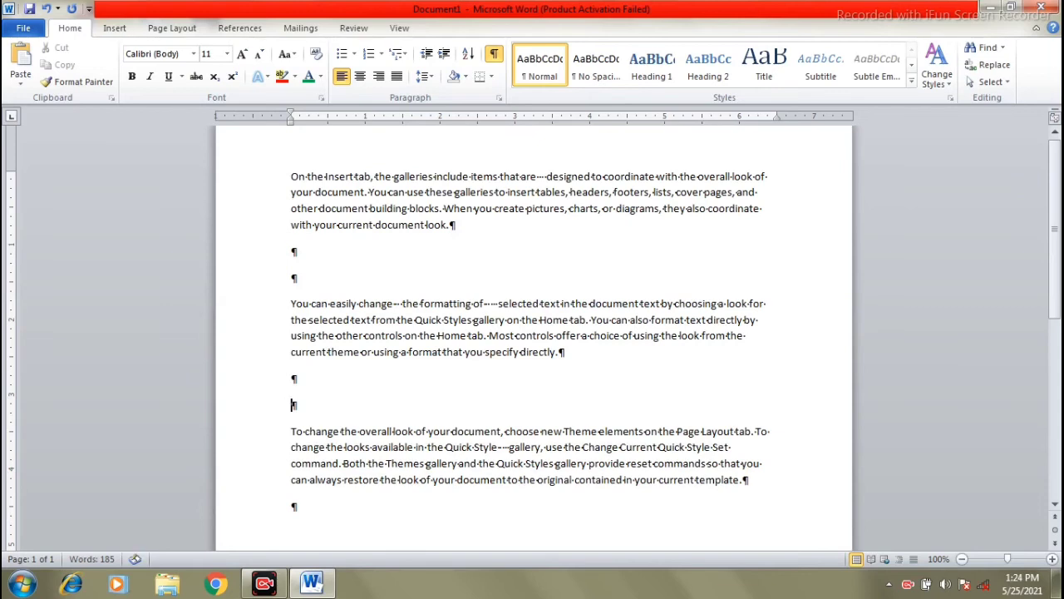
key("Return")
key("Return")
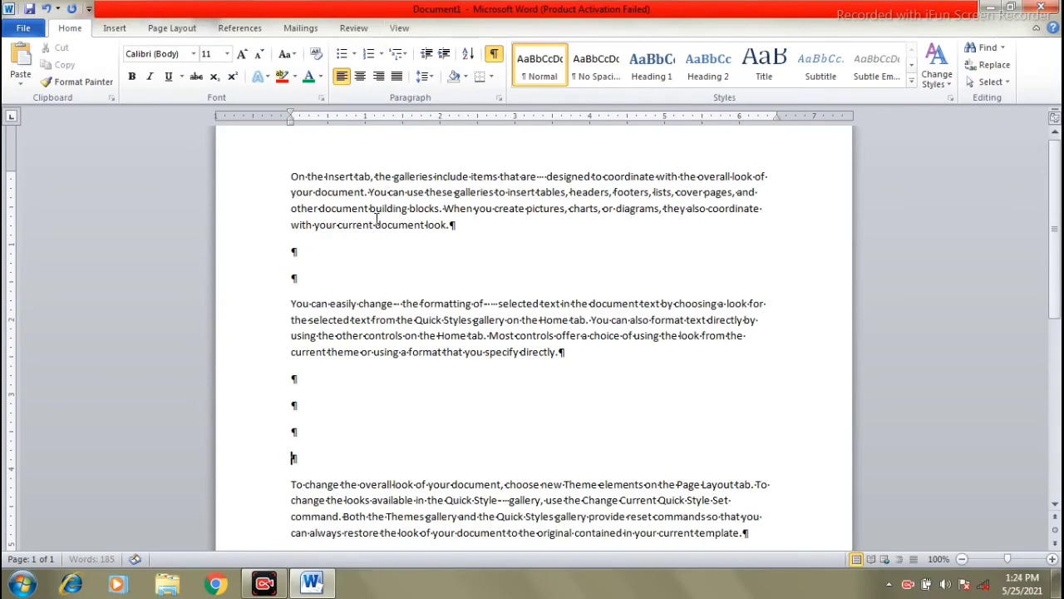
left_click(495, 54)
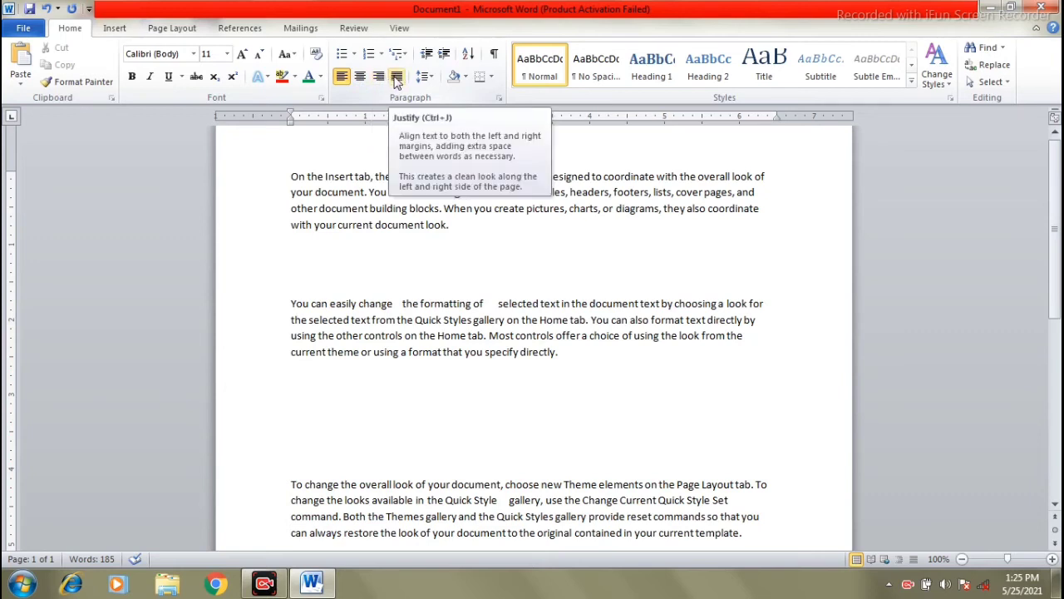
- Center the first paragraph together with the empty line below it
left_click(357, 247)
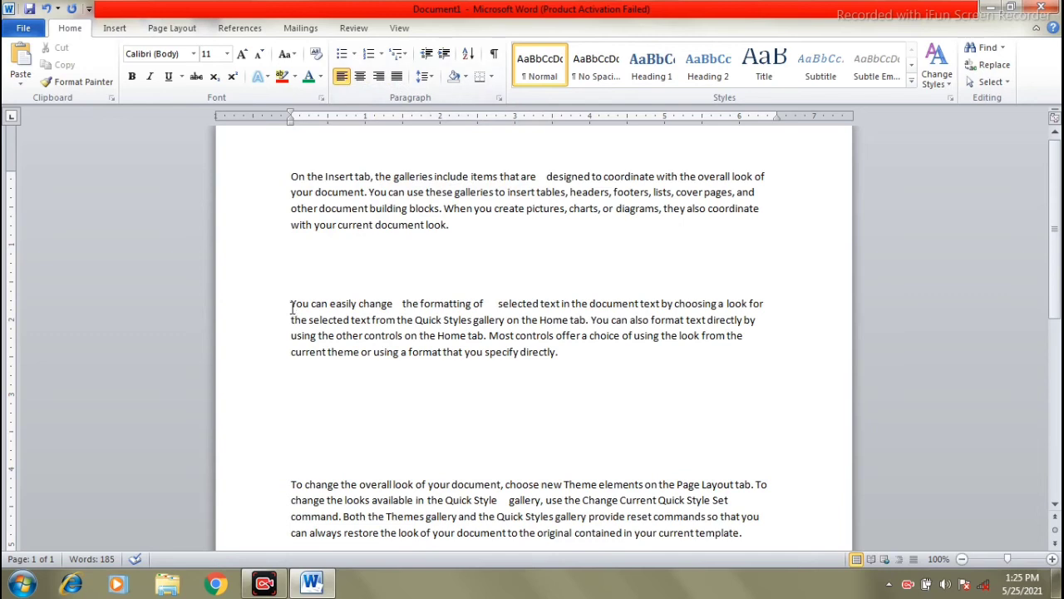
left_click_drag(292, 178, 478, 252)
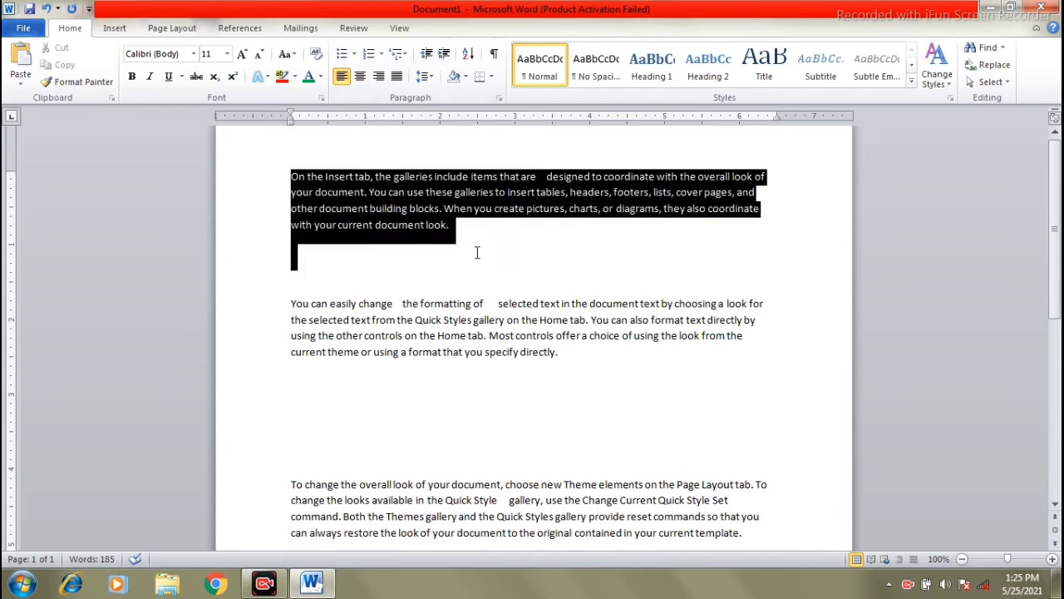
left_click(360, 76)
left_click(480, 286)
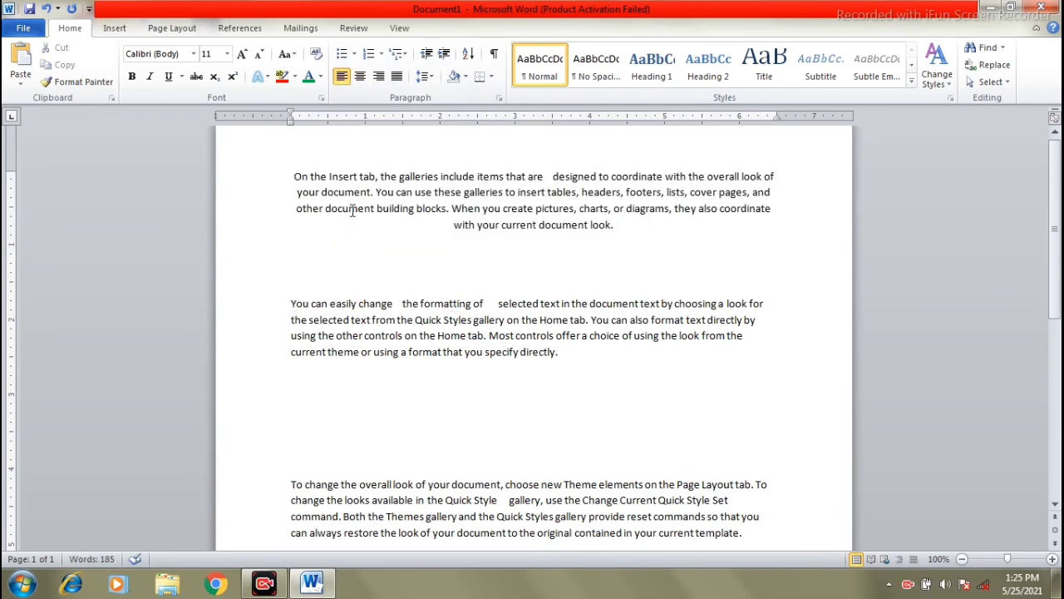
left_click(455, 205)
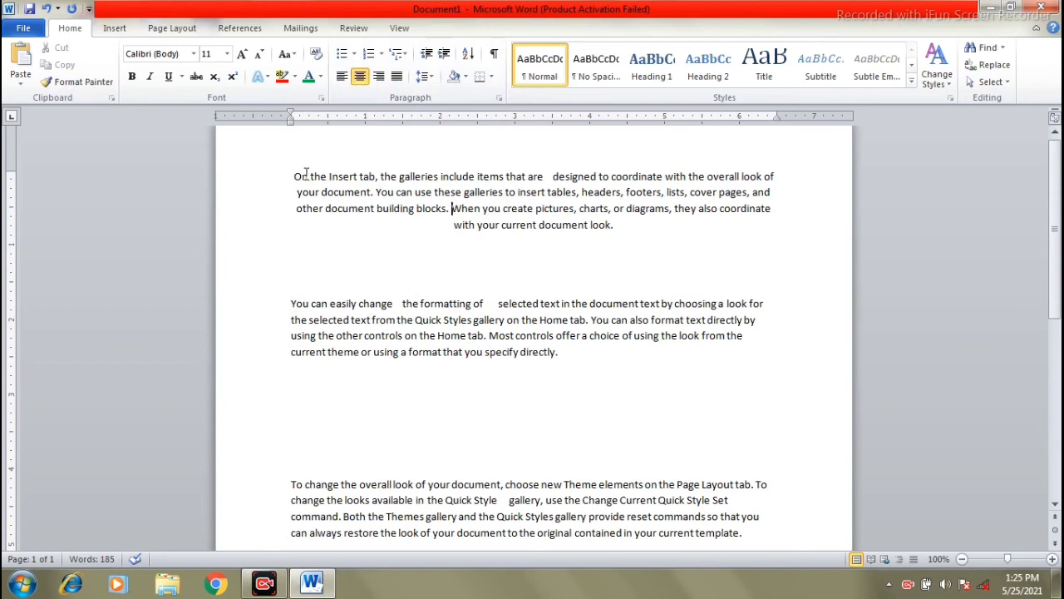
- Align the first paragraph to the left and deselect it
left_click_drag(292, 176, 644, 237)
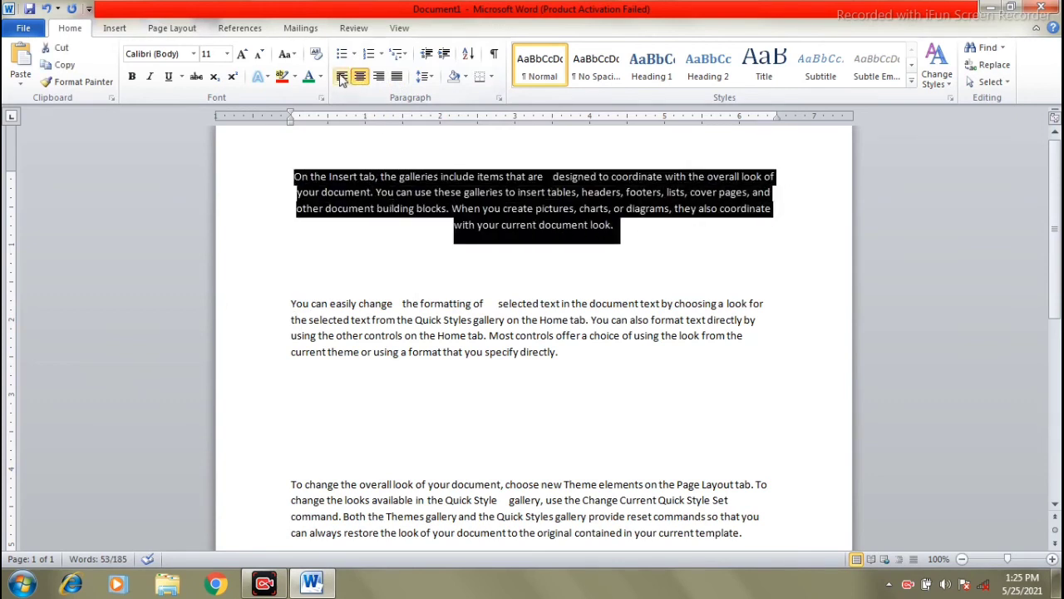
left_click(341, 77)
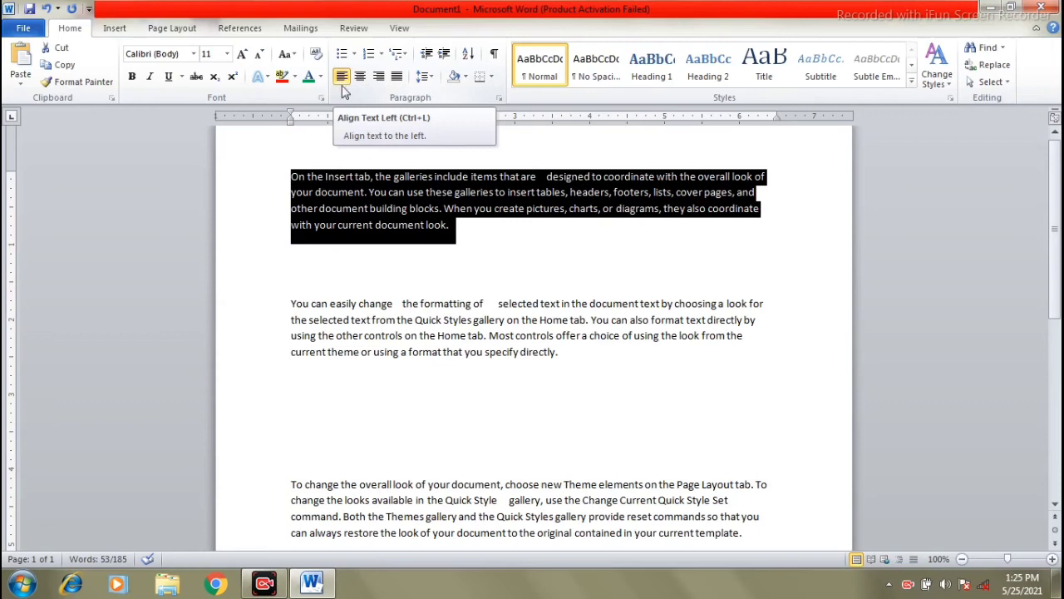
left_click(420, 335)
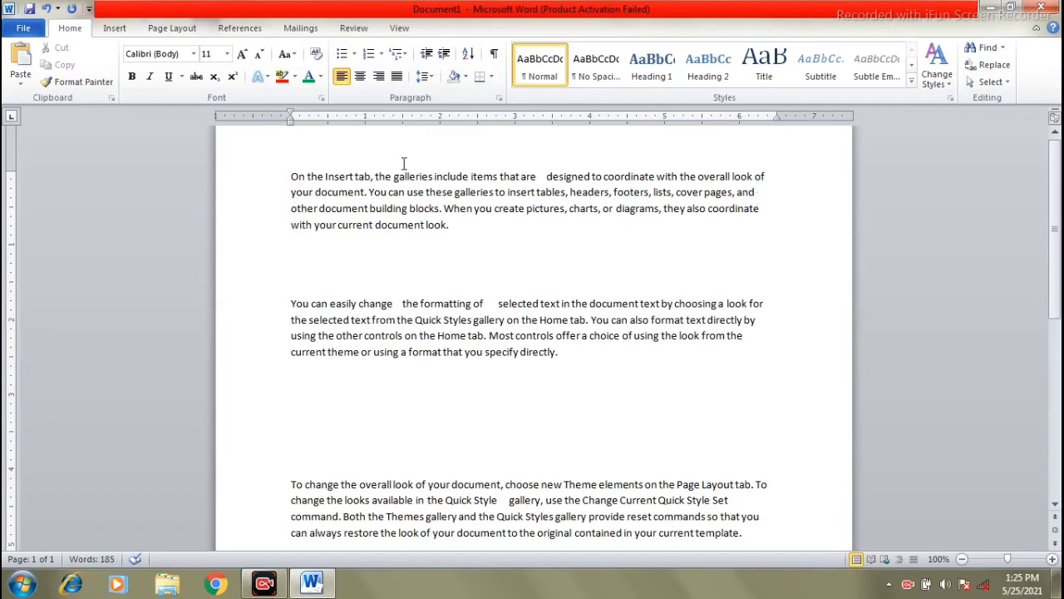
- Center the second paragraph, beginning "You can easily change", and deselect it
left_click_drag(334, 335, 361, 352)
left_click(323, 293)
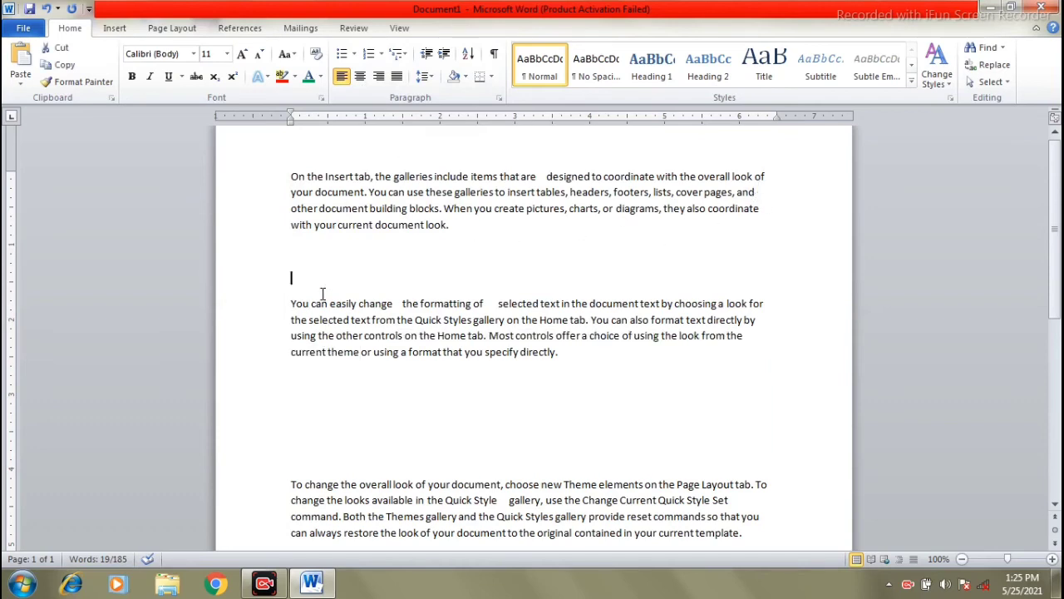
left_click_drag(291, 305, 615, 365)
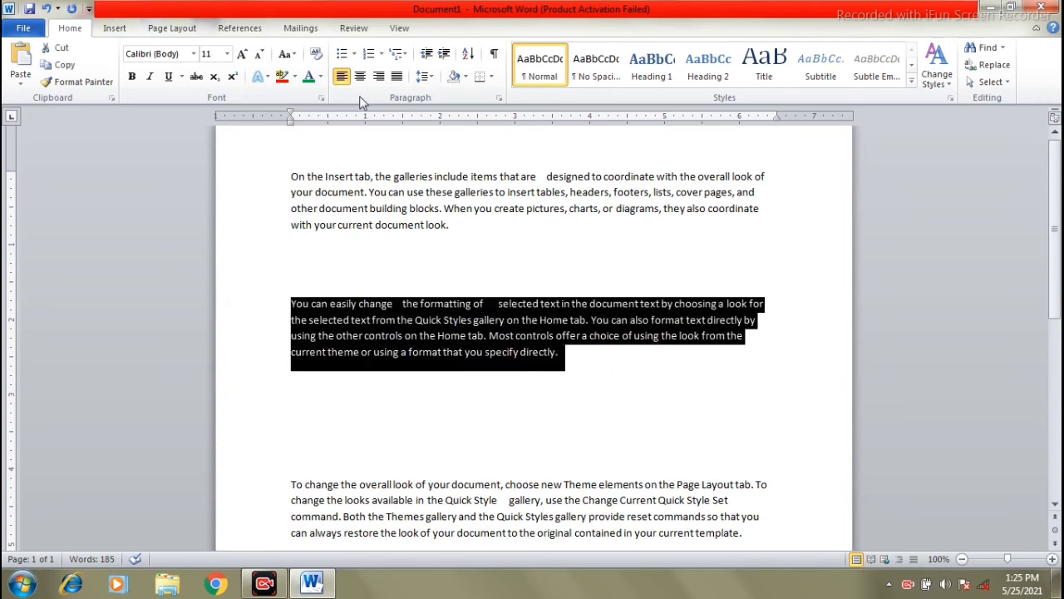
left_click(360, 75)
left_click(294, 318)
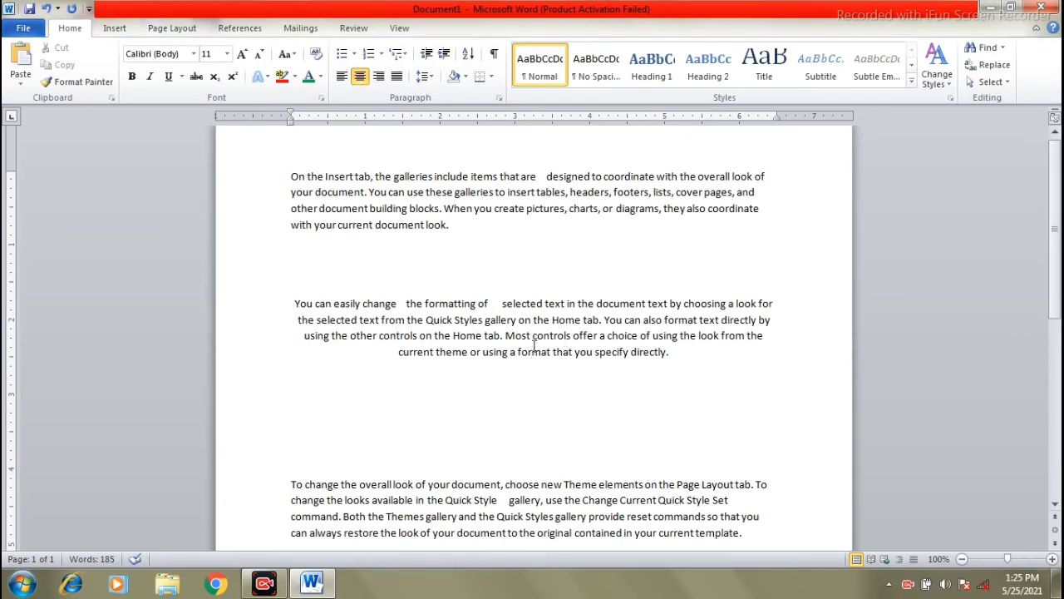
- Align the last paragraph, beginning "To change the overall look", to the right and deselect it
scroll(535, 347, "down", 1)
left_click_drag(292, 443, 784, 489)
left_click(379, 75)
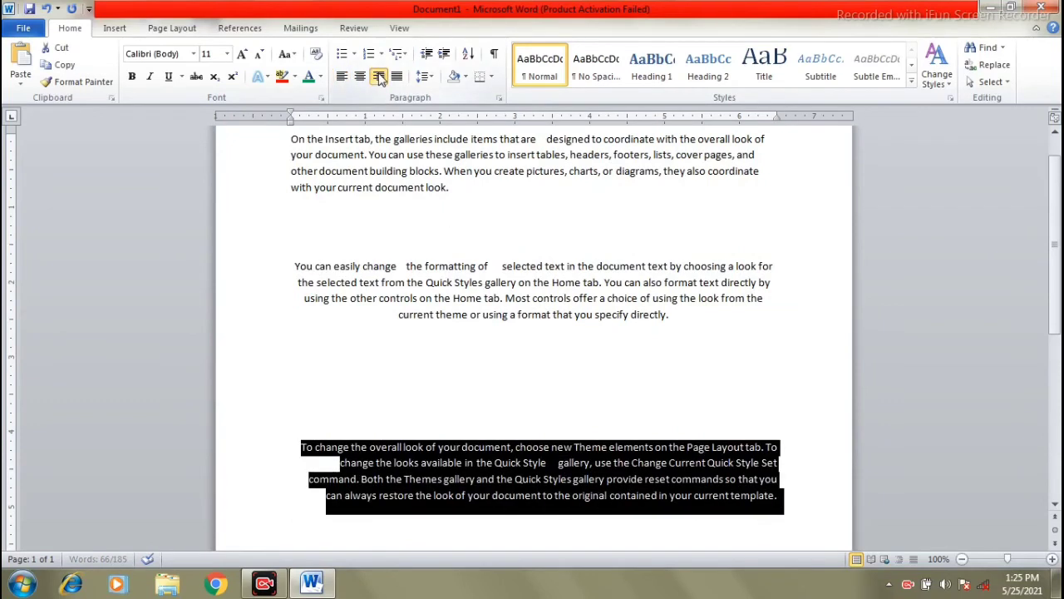
left_click(657, 425)
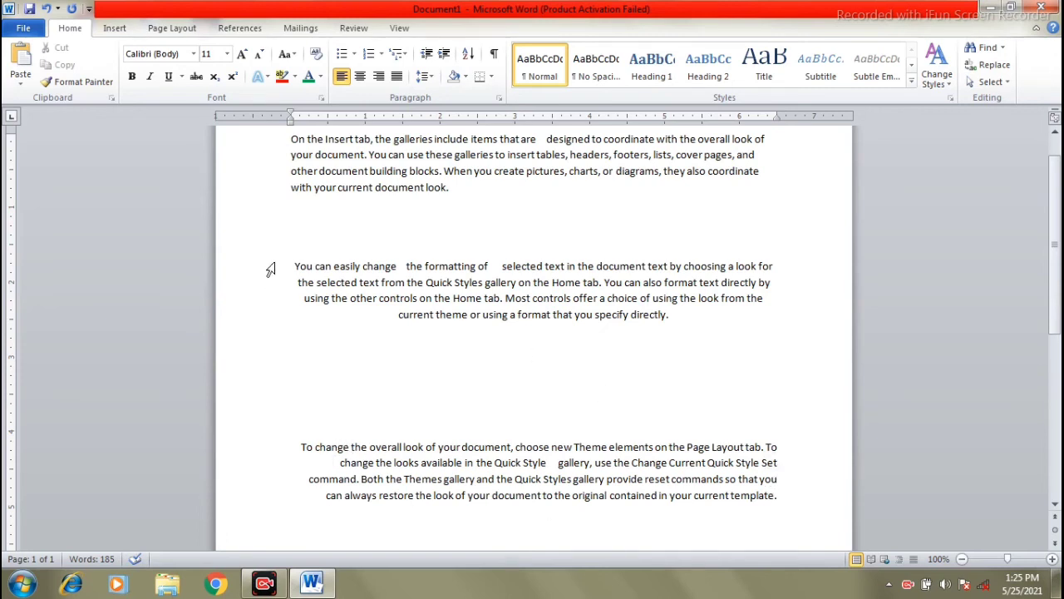
- Copy the centered second paragraph and paste the duplicate on the empty line directly below it
left_click_drag(269, 266, 575, 352)
key("ctrl+c")
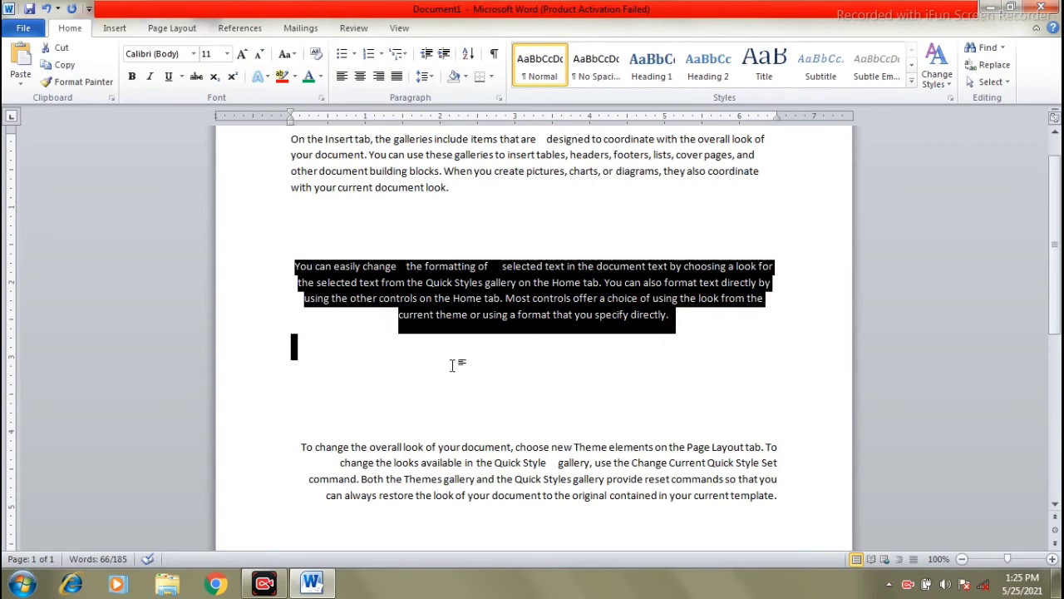
left_click(403, 361)
key("ctrl+v")
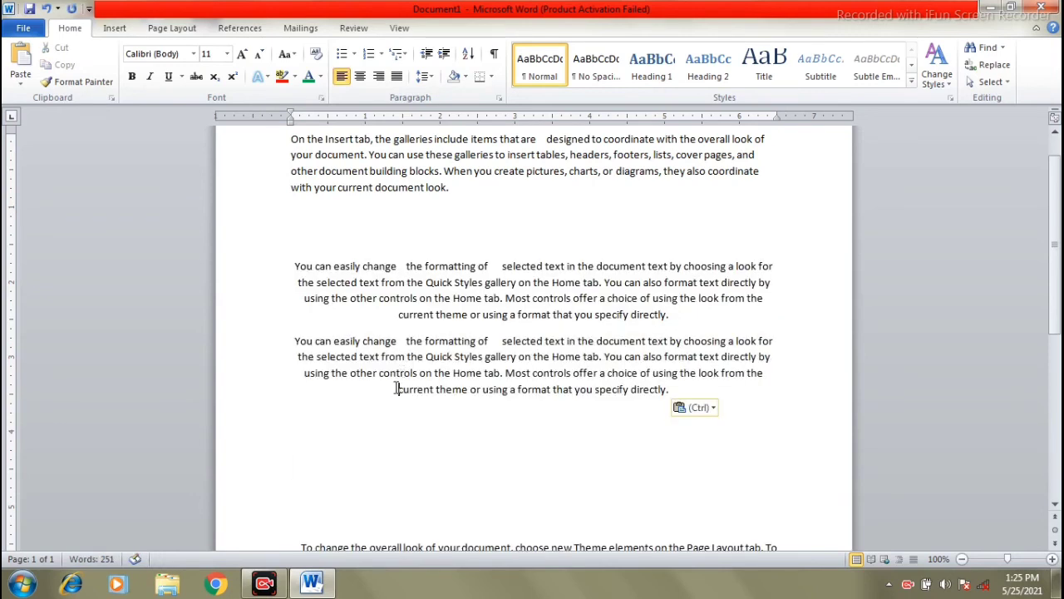
- Justify the pasted copy of the second paragraph and deselect it
left_click_drag(291, 340, 694, 390)
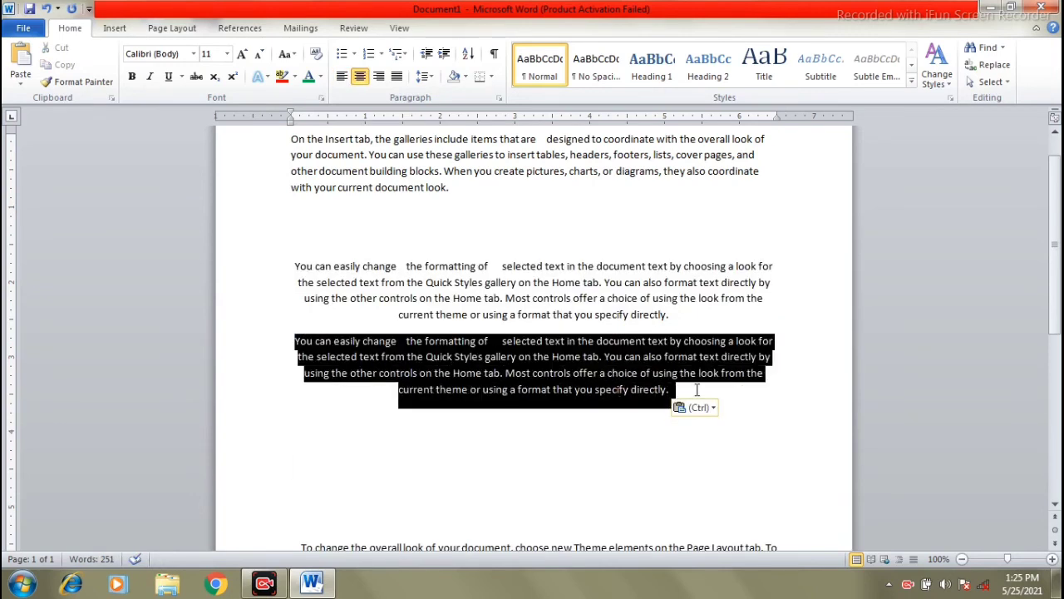
left_click(397, 75)
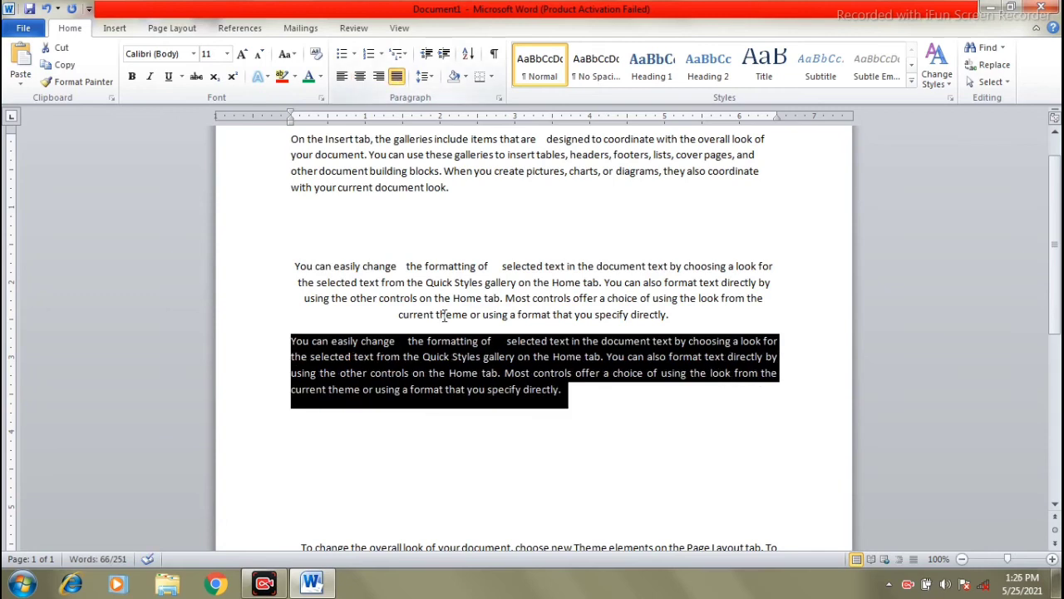
left_click(463, 374)
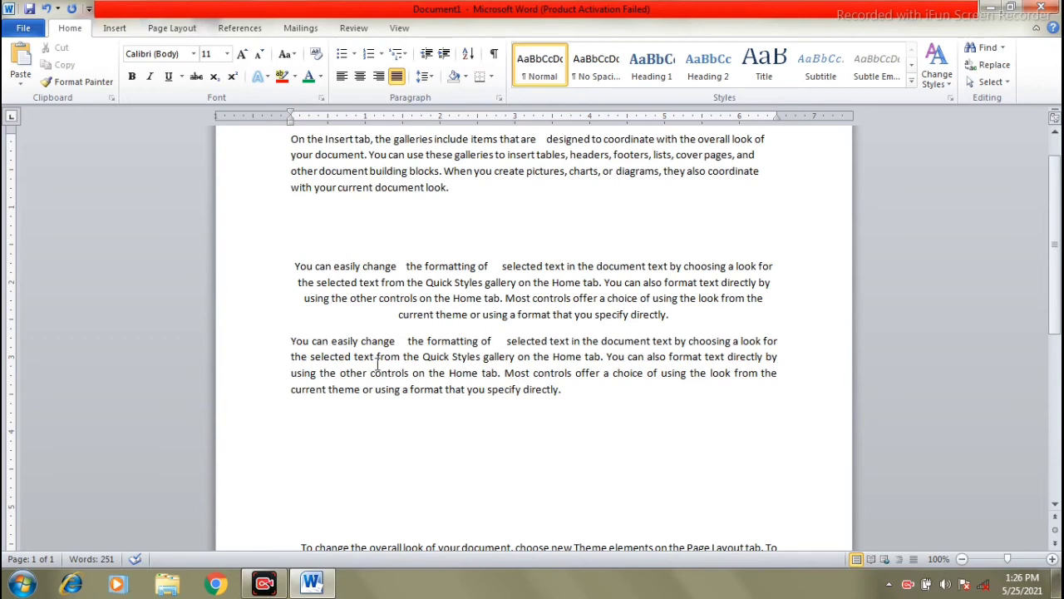
- Try line spacings of 1.5, 2.5 and 3.0 on the first paragraph
scroll(379, 332, "up", 1)
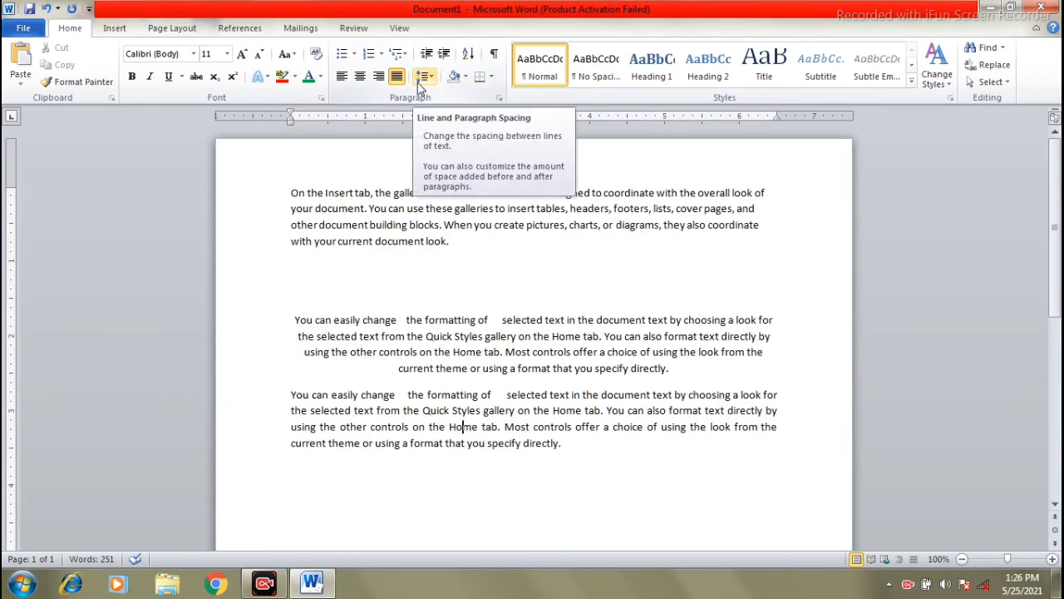
left_click(397, 207)
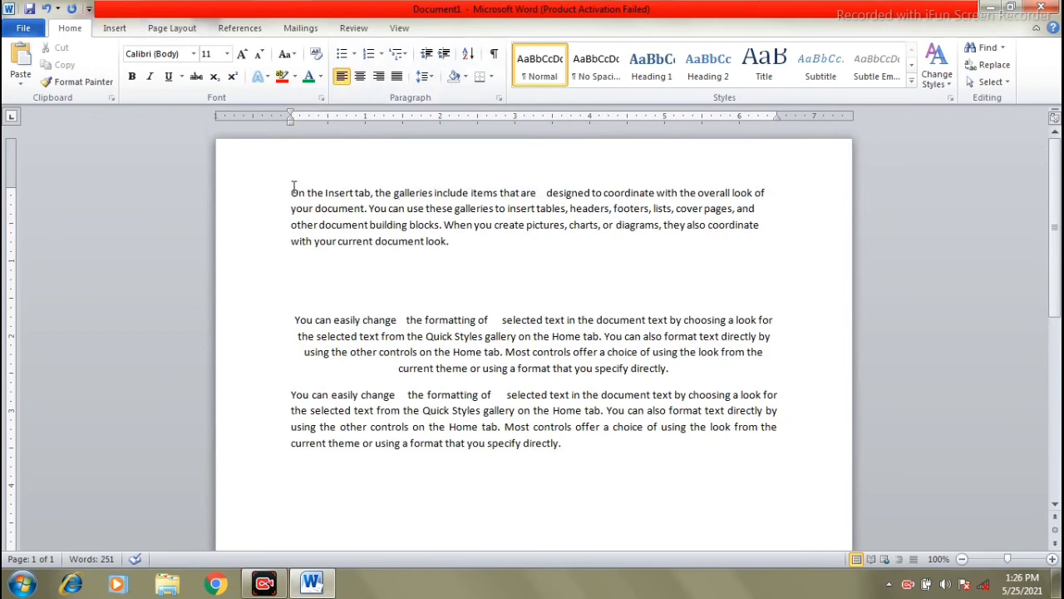
left_click_drag(293, 186, 478, 248)
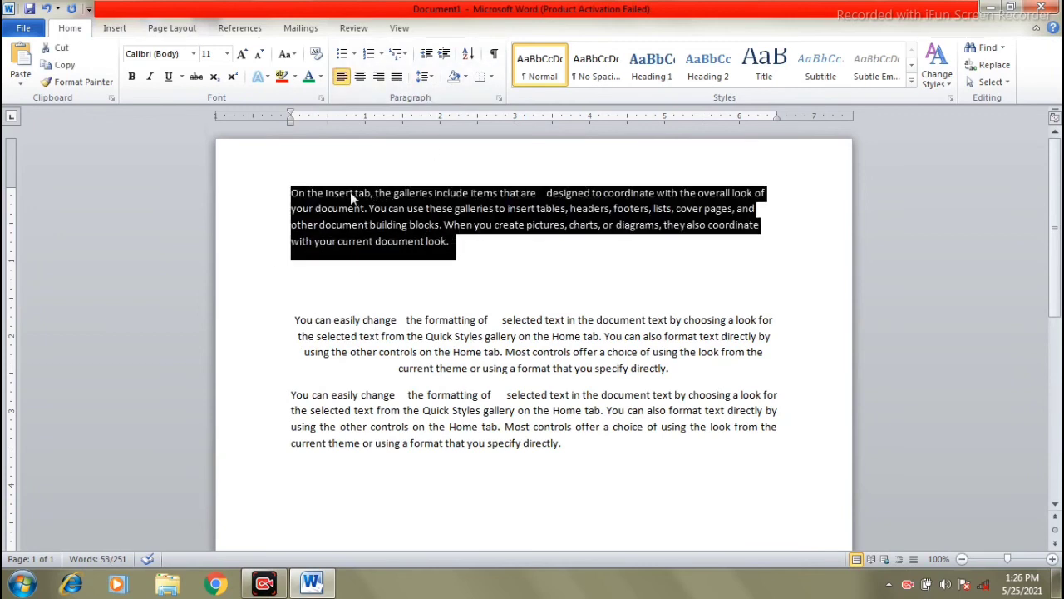
left_click(428, 77)
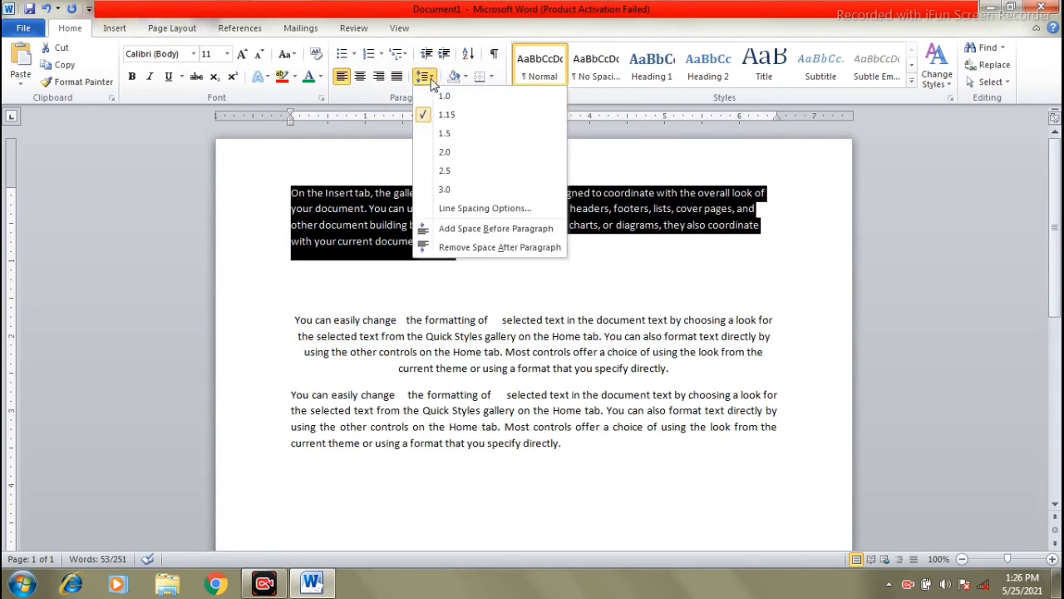
left_click(444, 133)
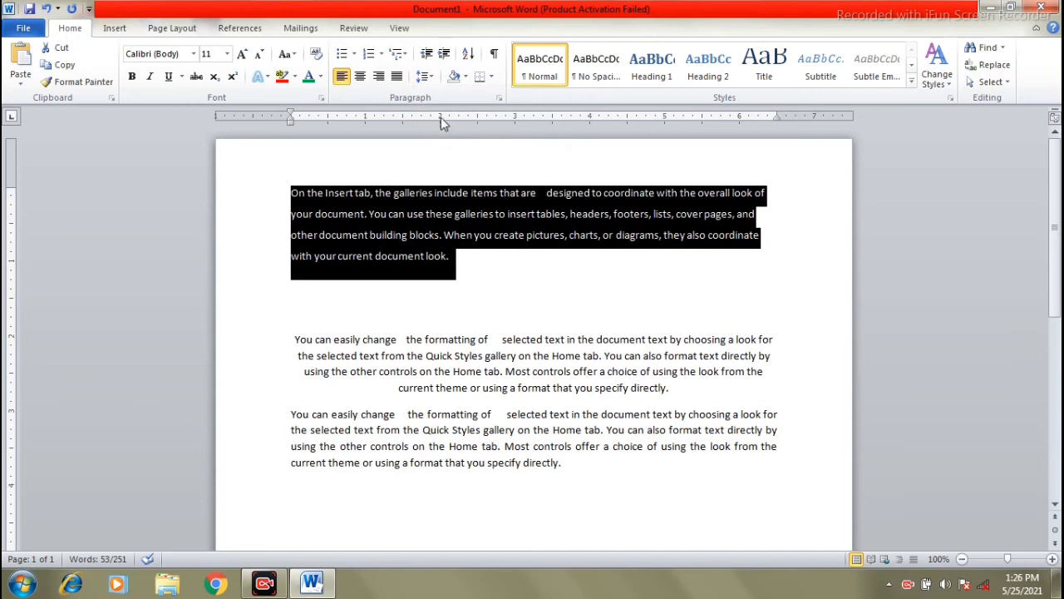
left_click(428, 77)
left_click(445, 171)
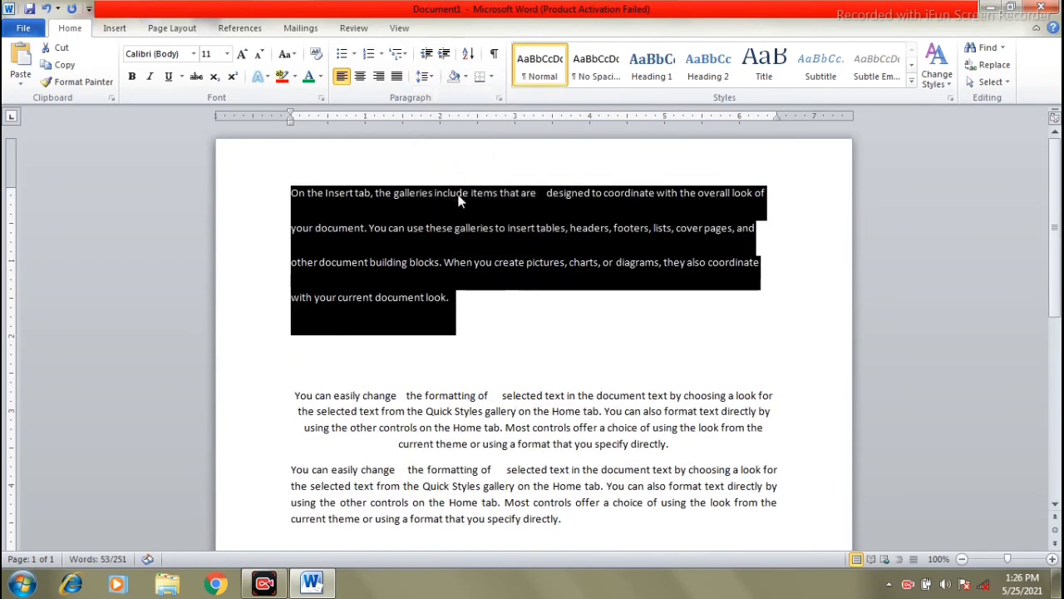
left_click(429, 77)
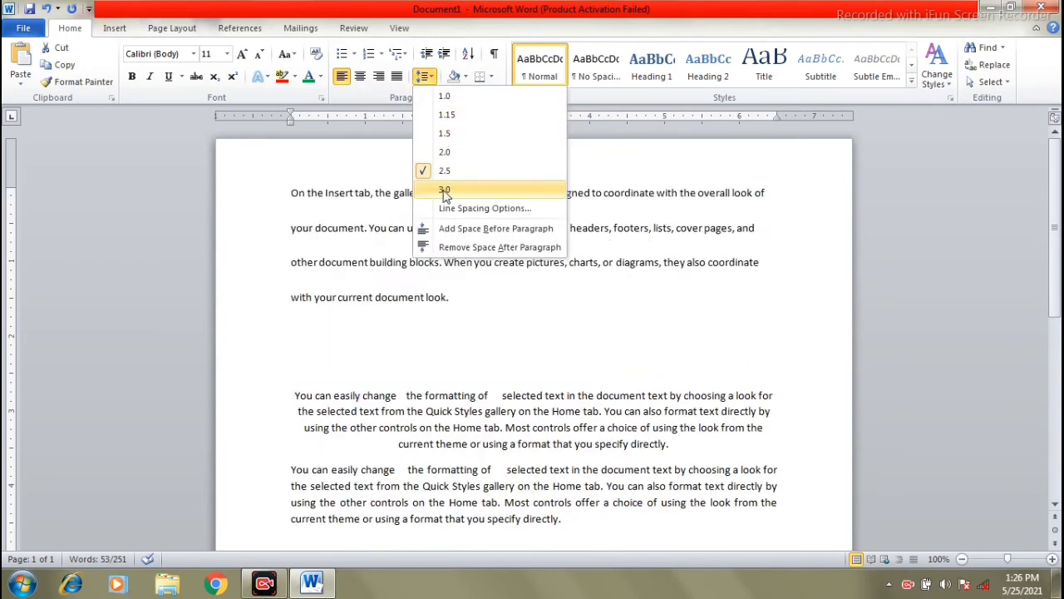
left_click(445, 190)
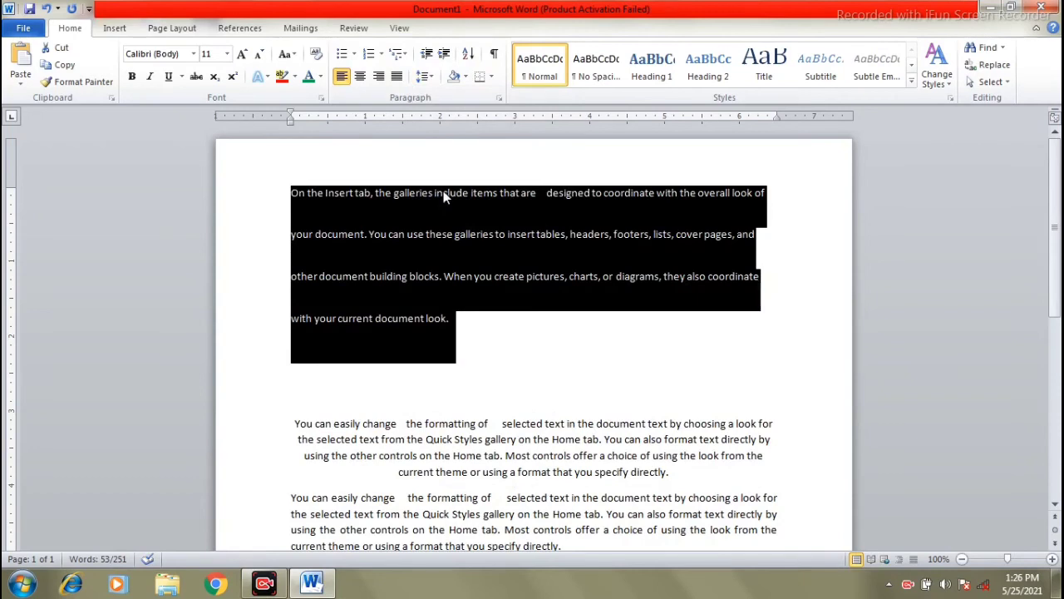
left_click(423, 217)
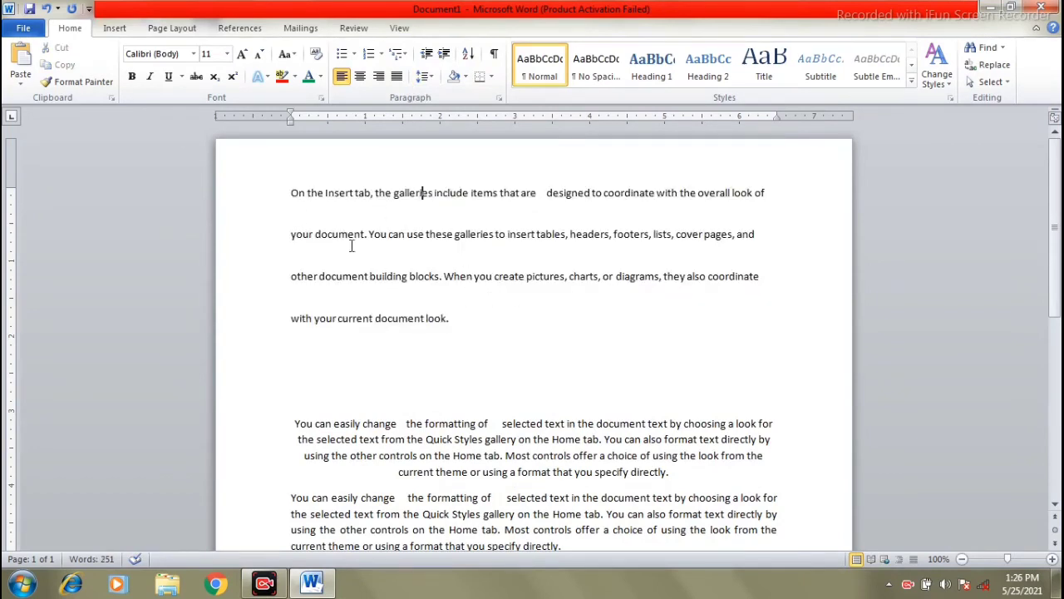
- Reduce the first paragraph's line spacing to 1.0, and return it to 1.15
left_click_drag(283, 193, 455, 341)
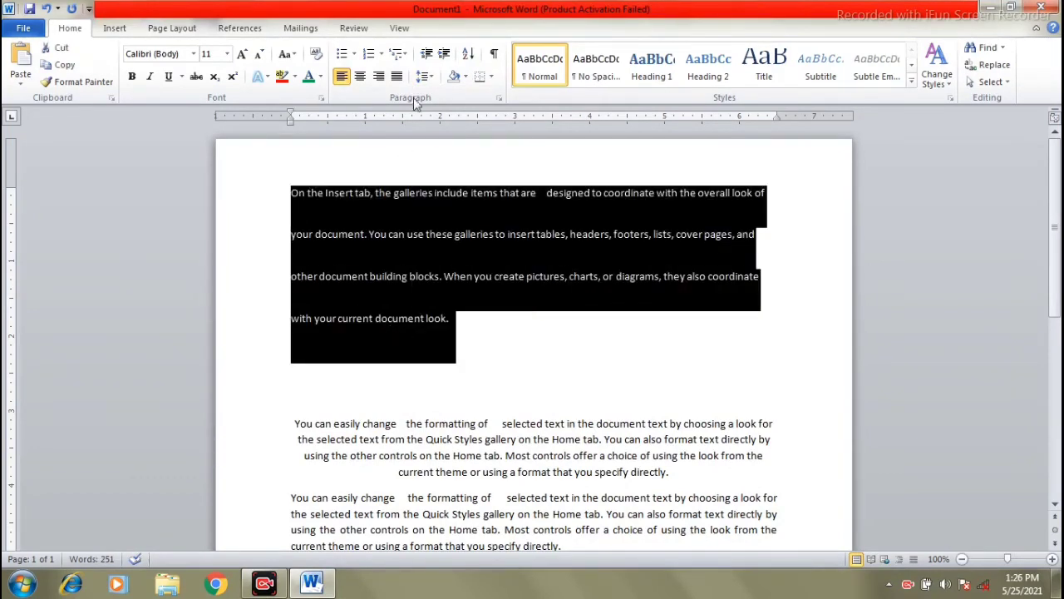
left_click(424, 75)
left_click(449, 97)
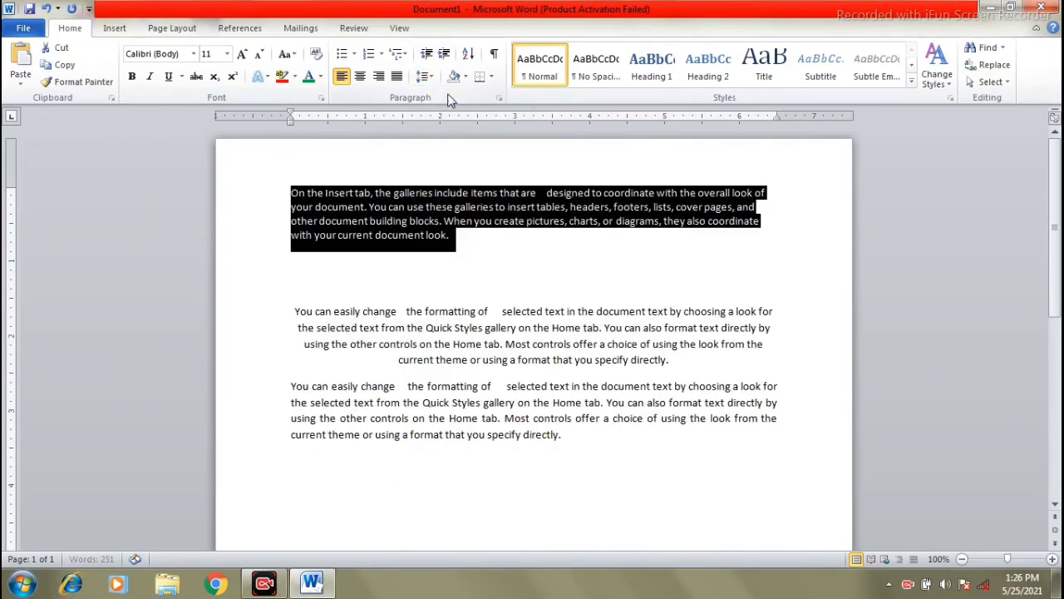
left_click(424, 76)
left_click(441, 113)
left_click(436, 198)
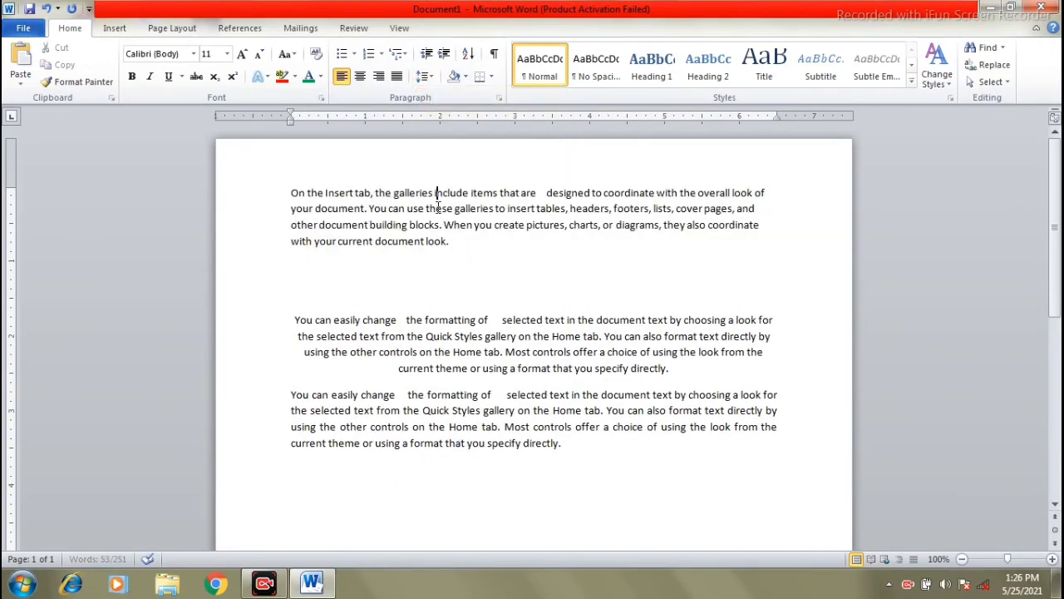
left_click(428, 77)
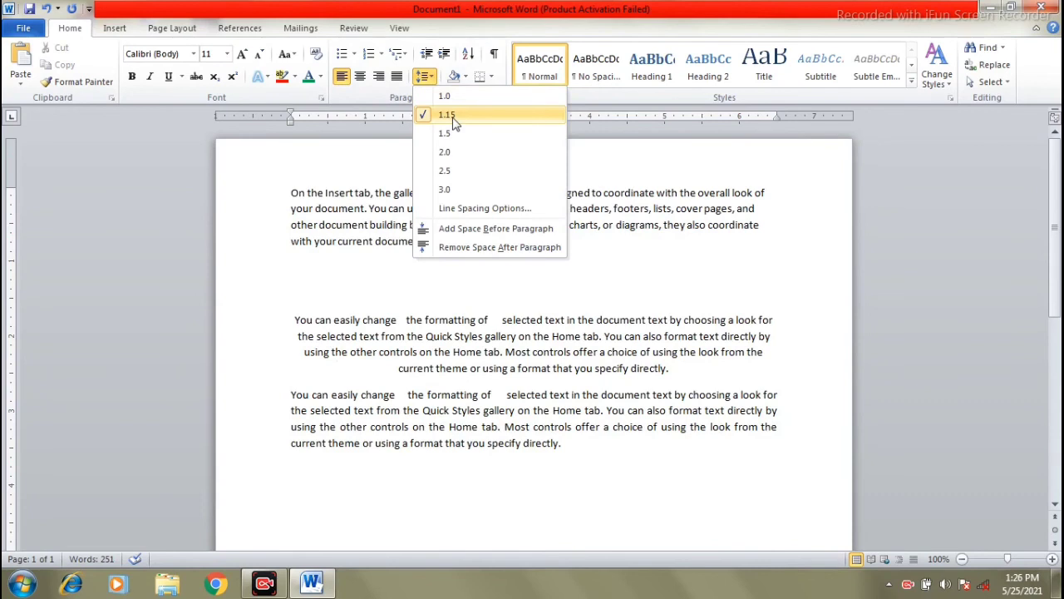
left_click(453, 117)
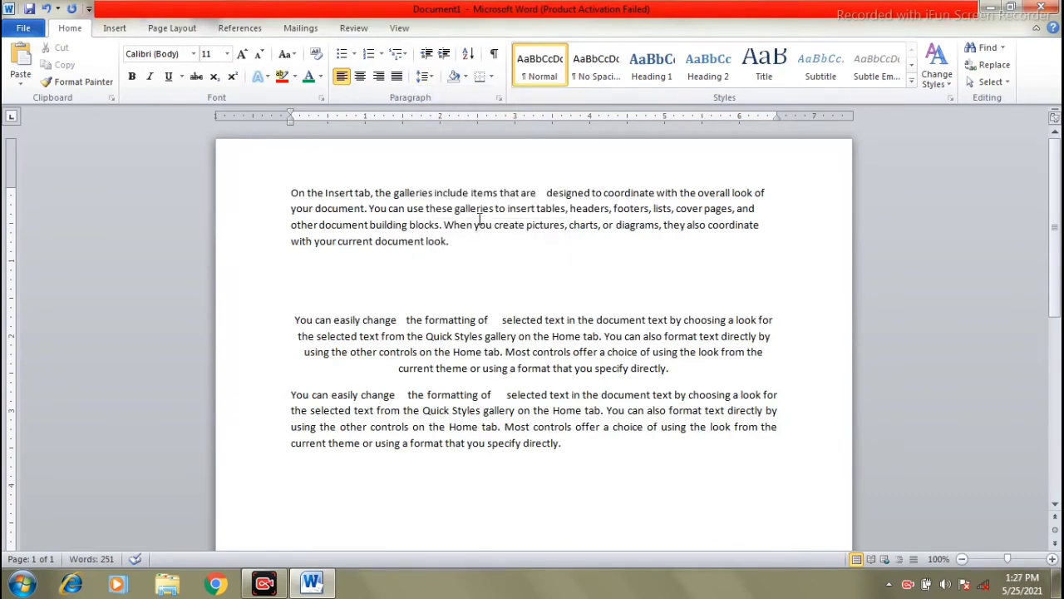
left_click(479, 221)
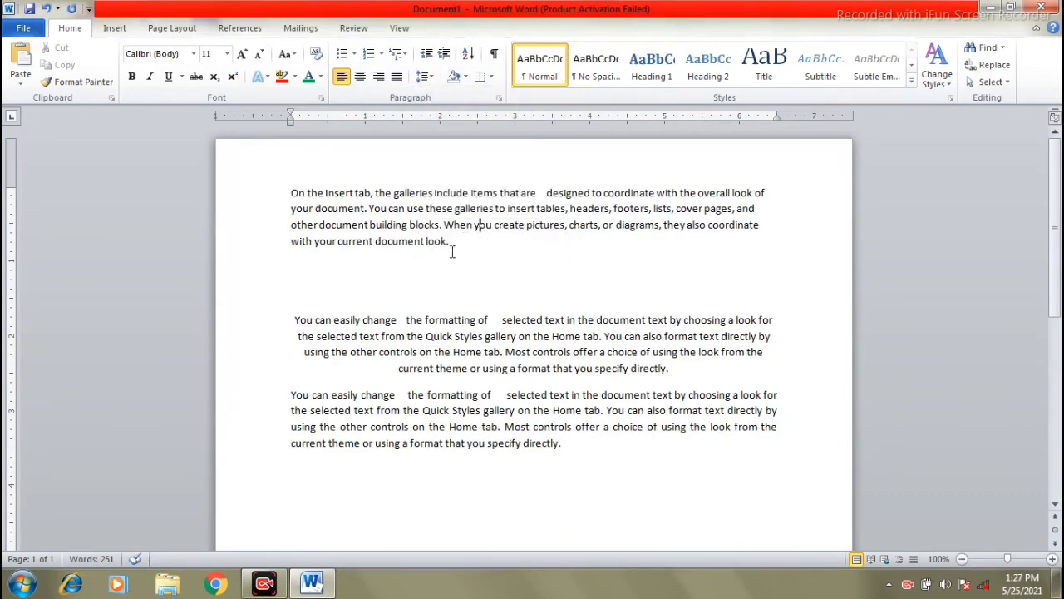
left_click(464, 77)
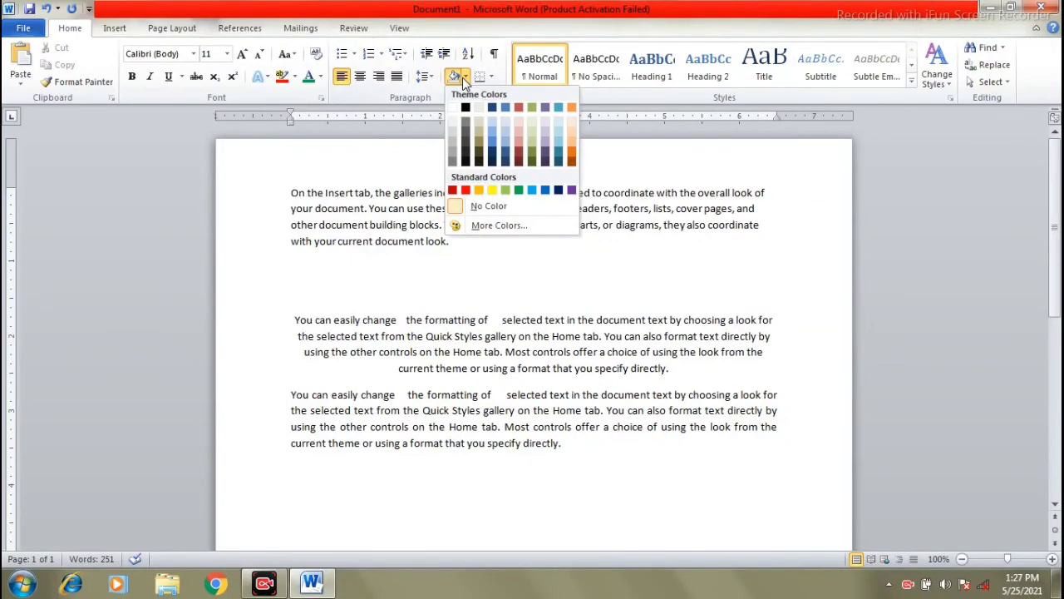
left_click(475, 206)
left_click_drag(421, 209, 393, 193)
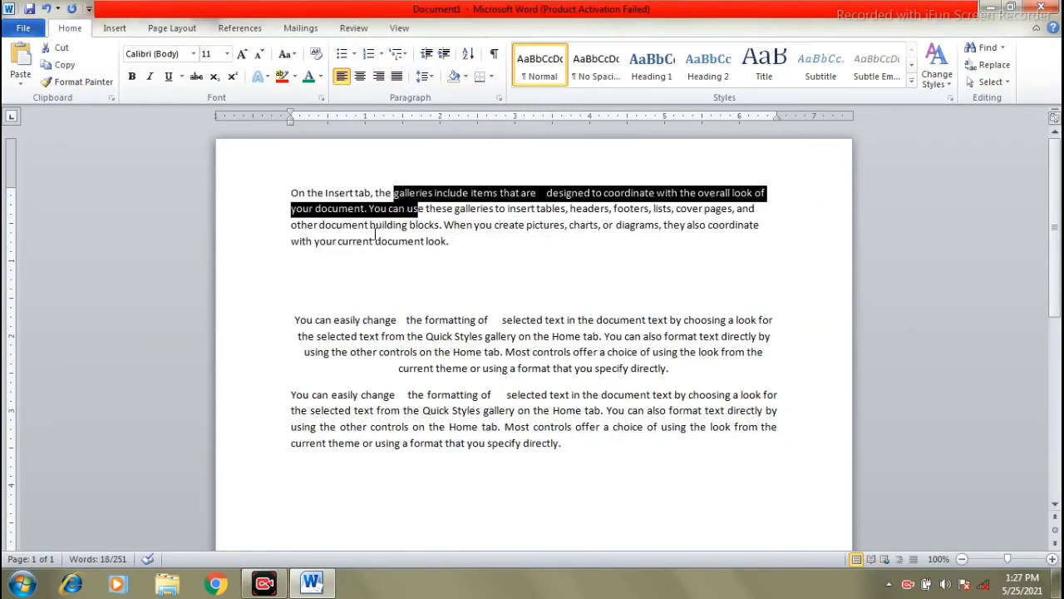
left_click(372, 226)
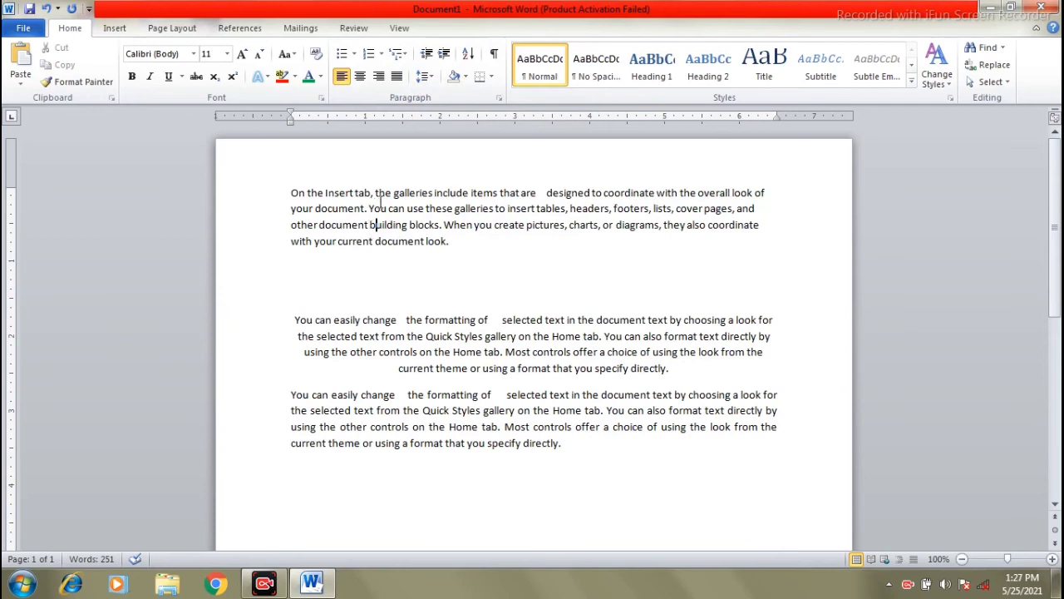
- Shade the first paragraph standard yellow and the centered second paragraph standard green
left_click(464, 76)
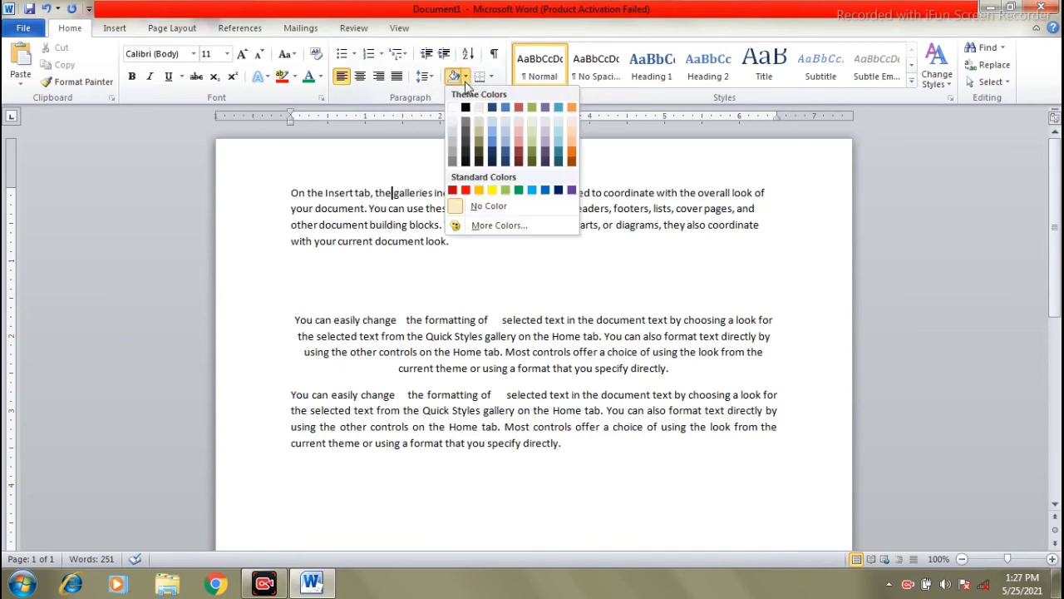
left_click(492, 190)
left_click(503, 277)
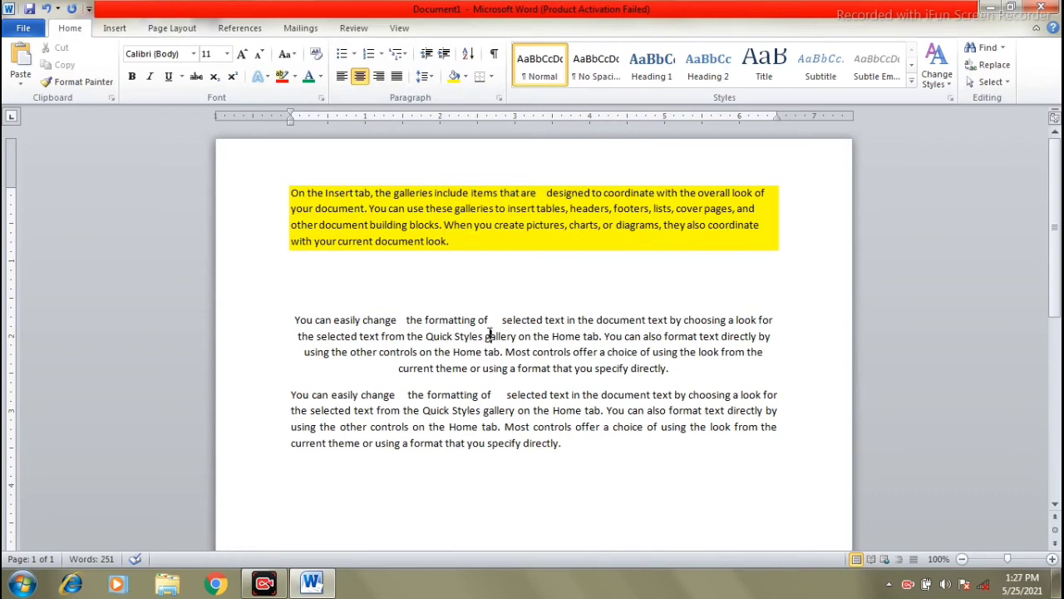
left_click(464, 76)
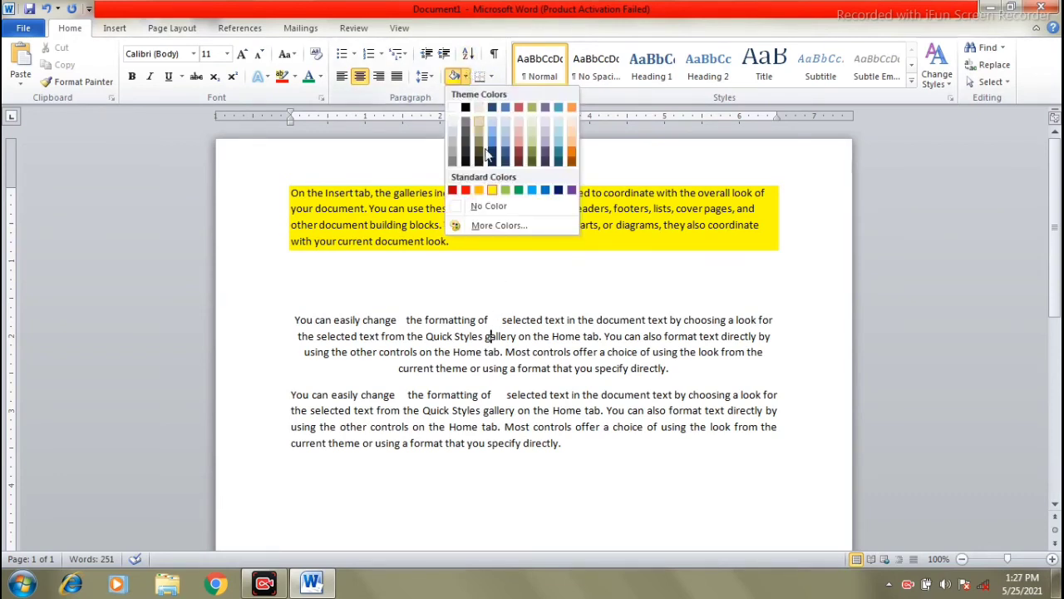
left_click(518, 190)
- Shade the justified copy below the green paragraph with the lightest orange theme color
left_click(533, 427)
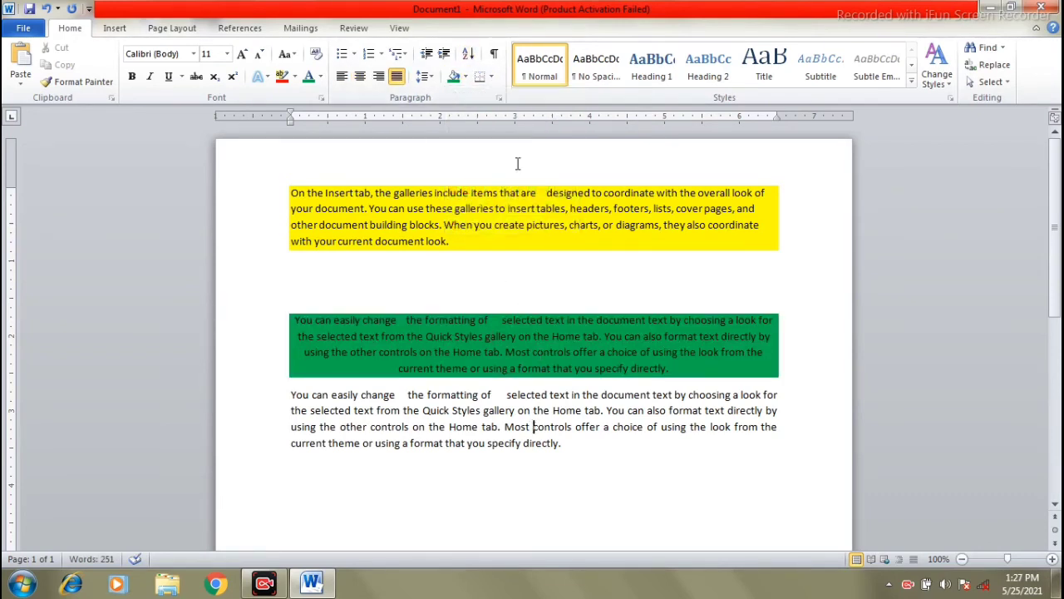
left_click(466, 78)
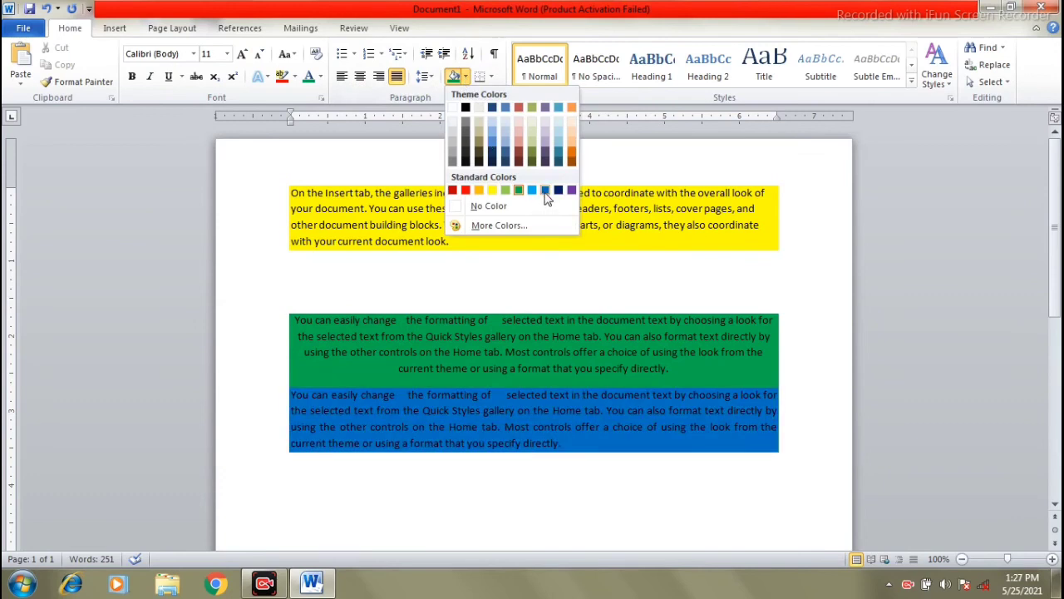
left_click(518, 408)
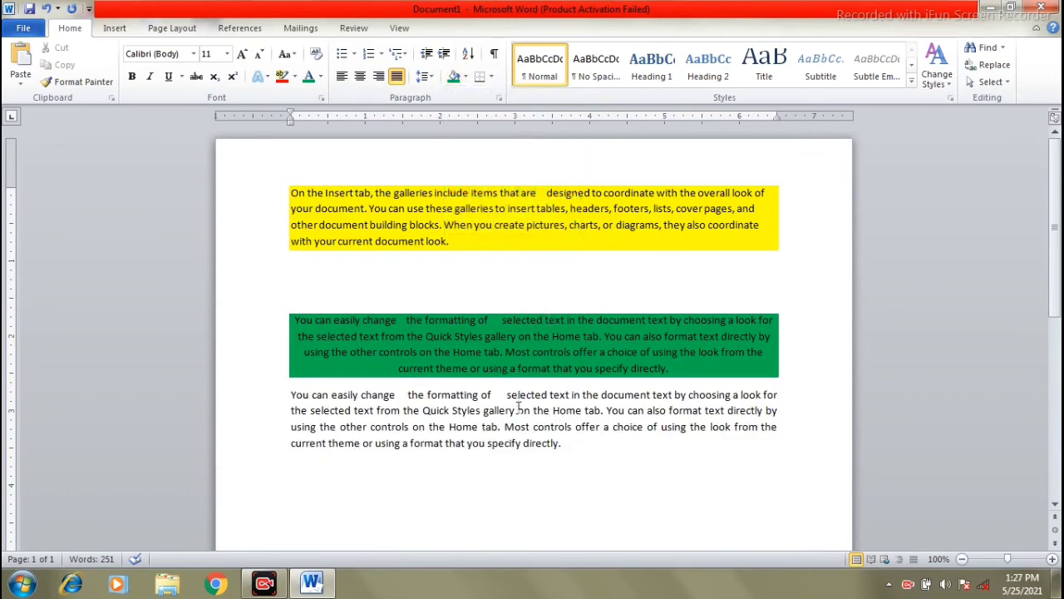
left_click(465, 77)
left_click(572, 126)
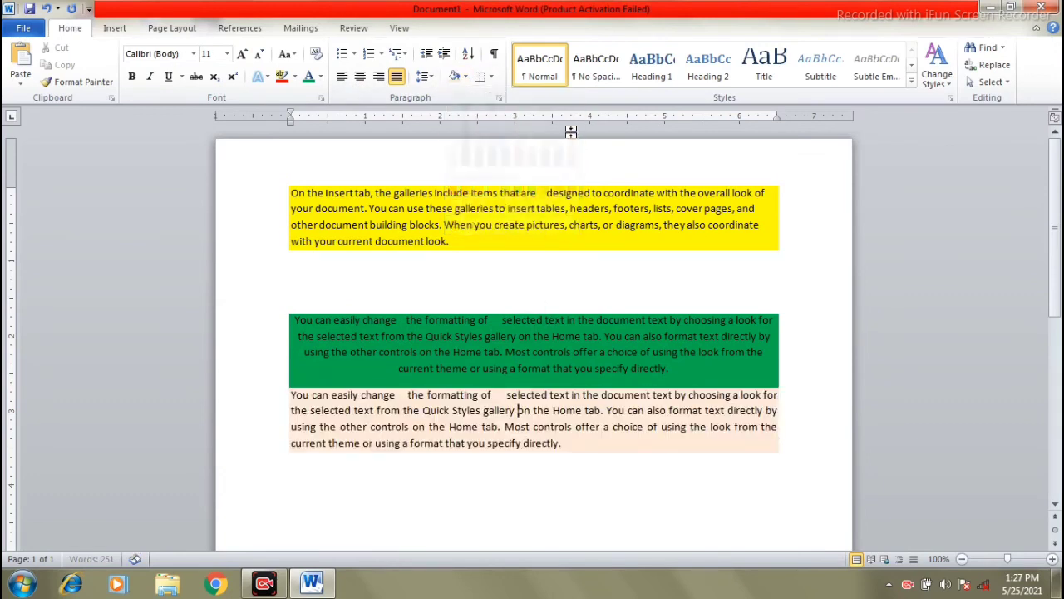
- Try the lightest red theme shading on the justified copy below the green paragraph, and shade it standard blue
left_click(465, 76)
left_click(520, 130)
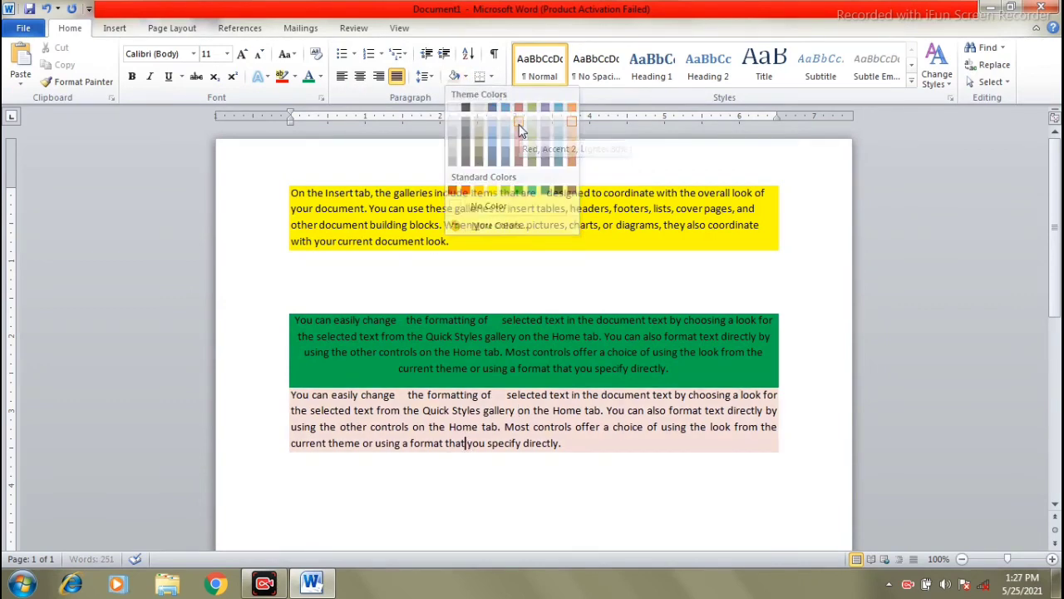
left_click(466, 76)
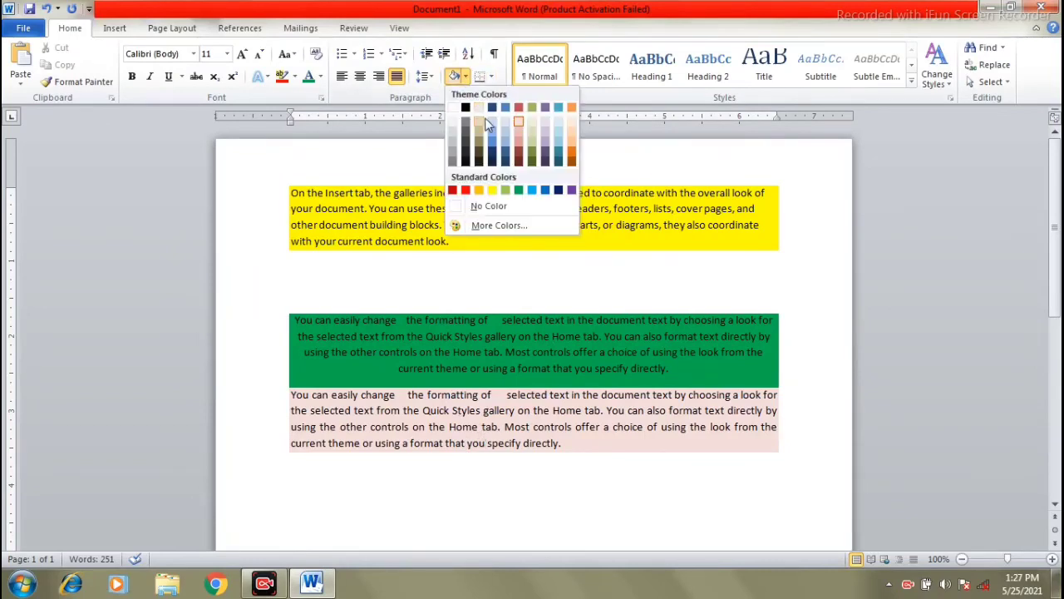
left_click(544, 190)
left_click(518, 397)
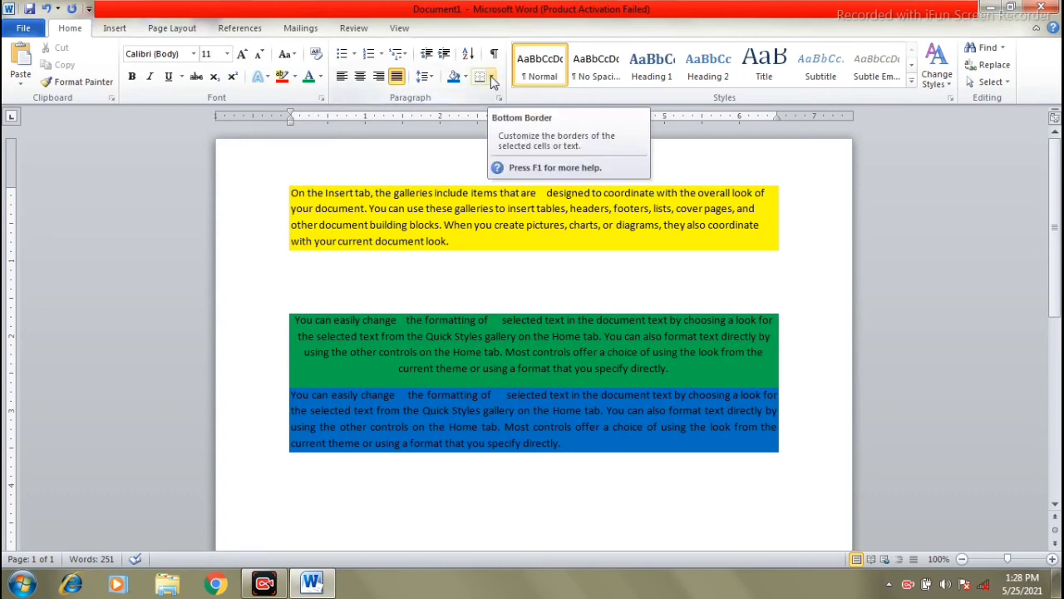
- Apply outside borders to the yellow first paragraph
left_click(493, 224)
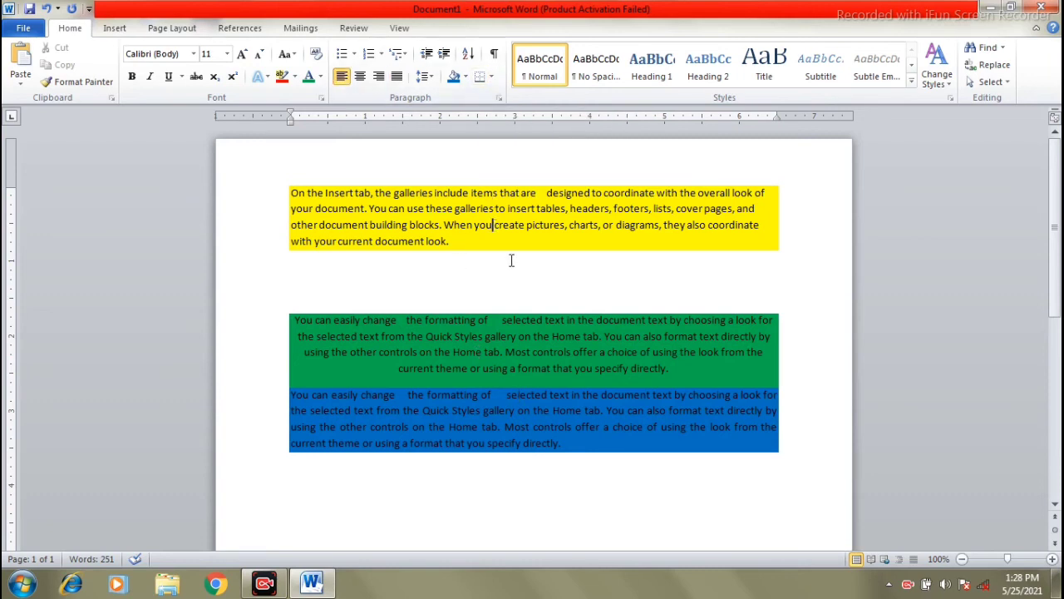
left_click(475, 209)
left_click(490, 80)
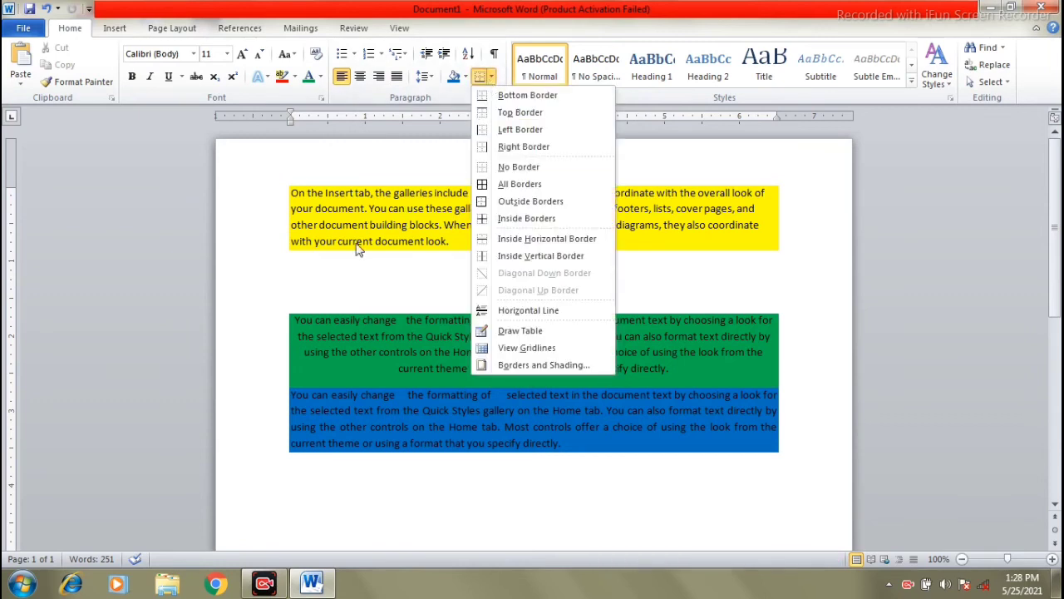
left_click(326, 193)
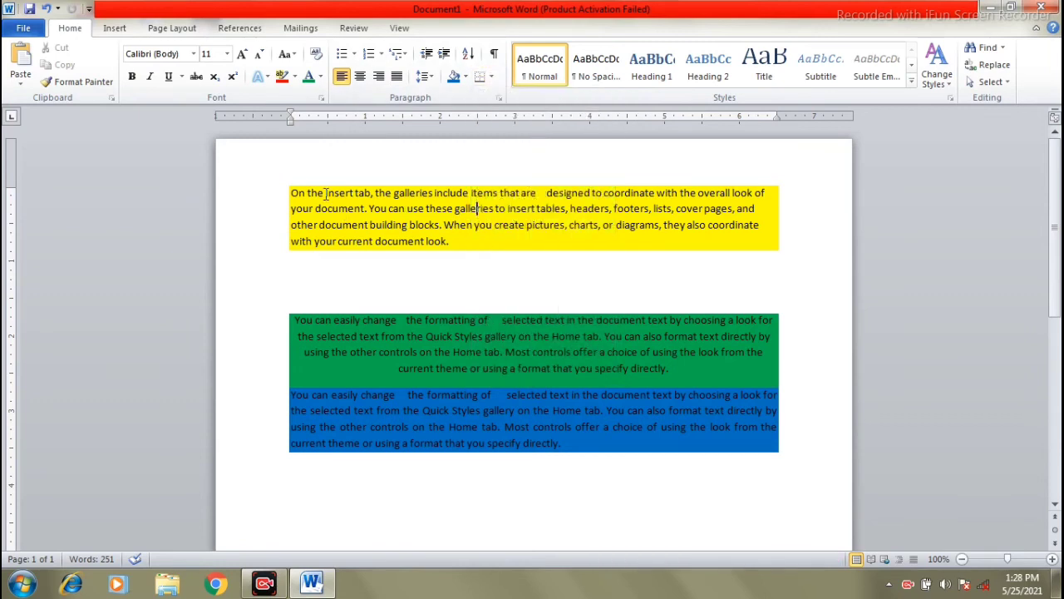
left_click(491, 75)
left_click(358, 209)
left_click(491, 77)
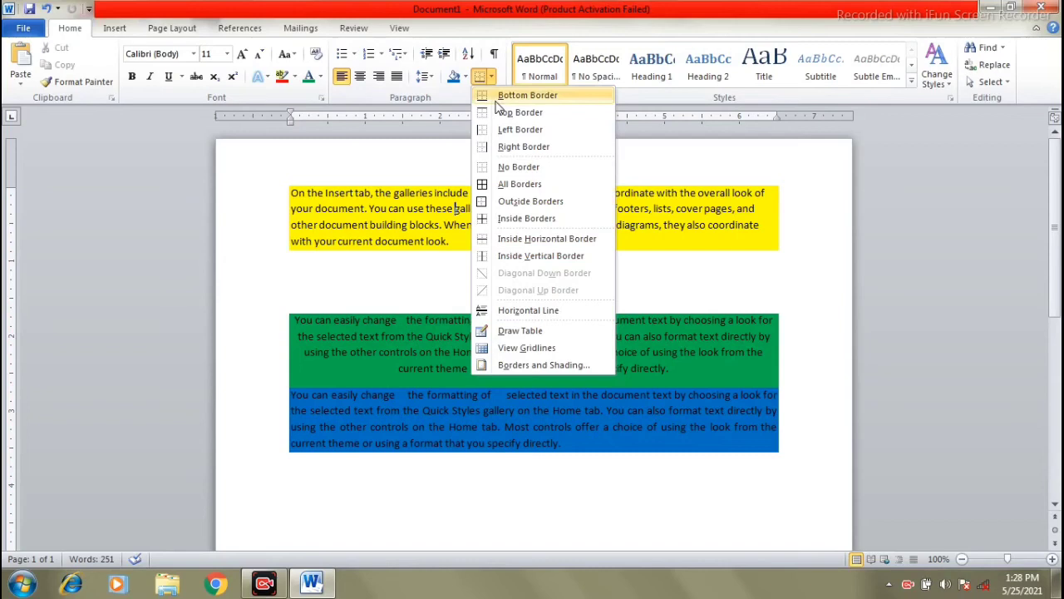
left_click(492, 201)
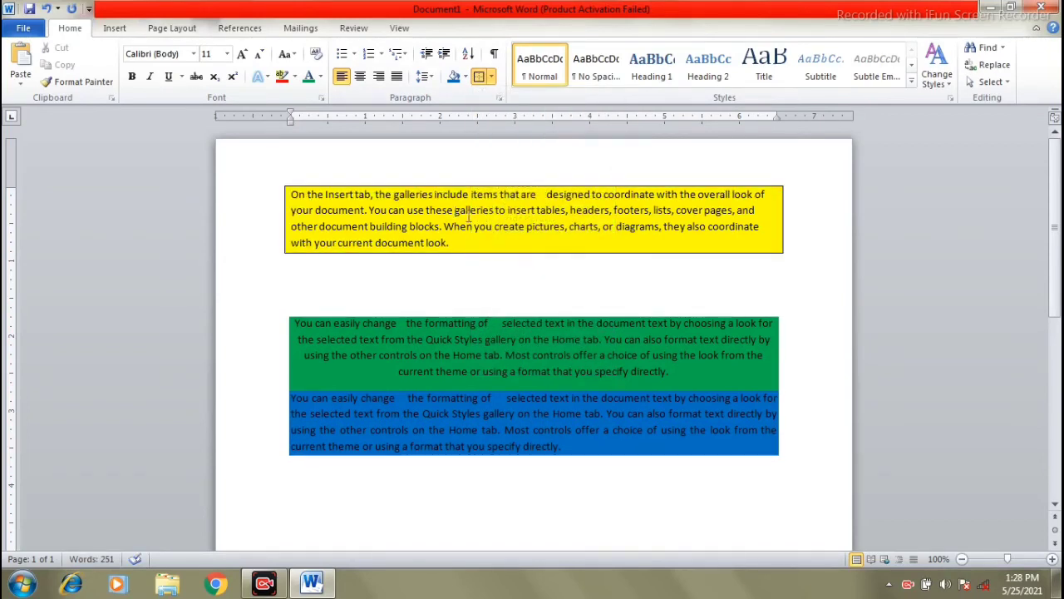
- From the green paragraph, toggle the bottom border of the green and blue block on and off, and leave it on
left_click(473, 291)
left_click(565, 341)
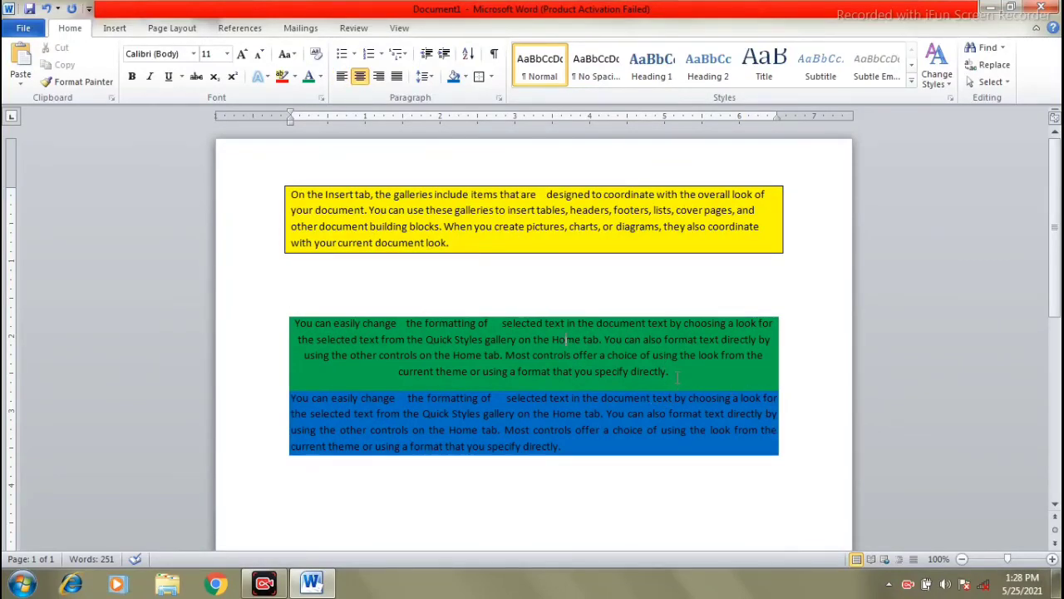
left_click(490, 77)
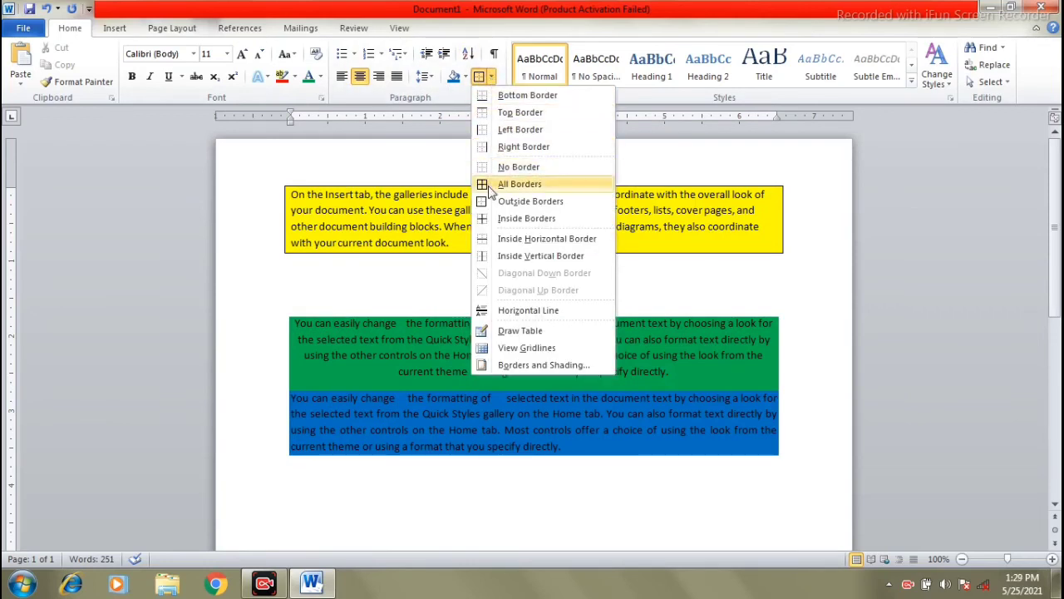
left_click(404, 310)
left_click(492, 77)
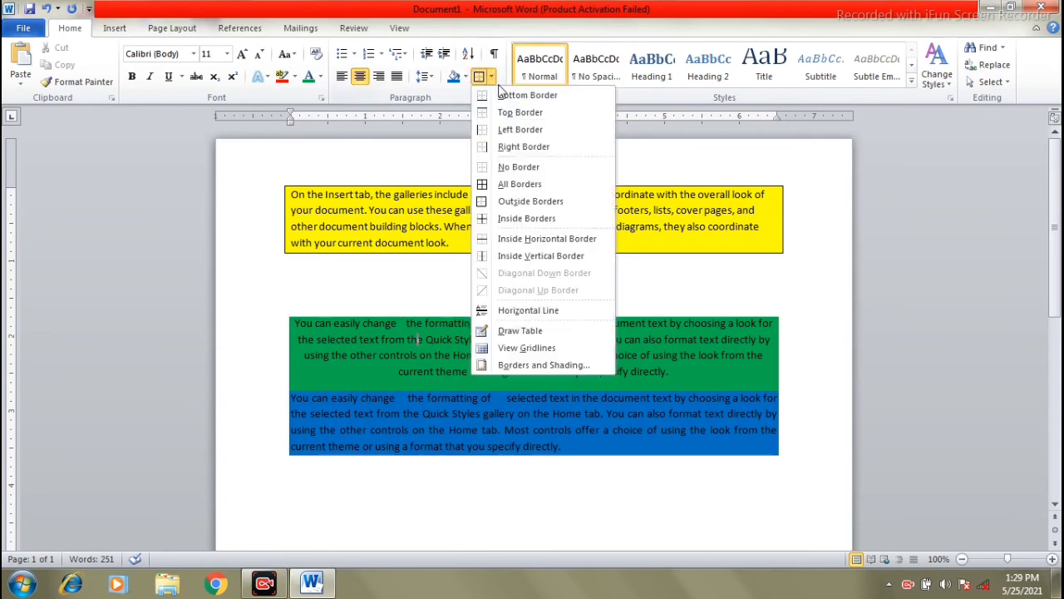
left_click(561, 98)
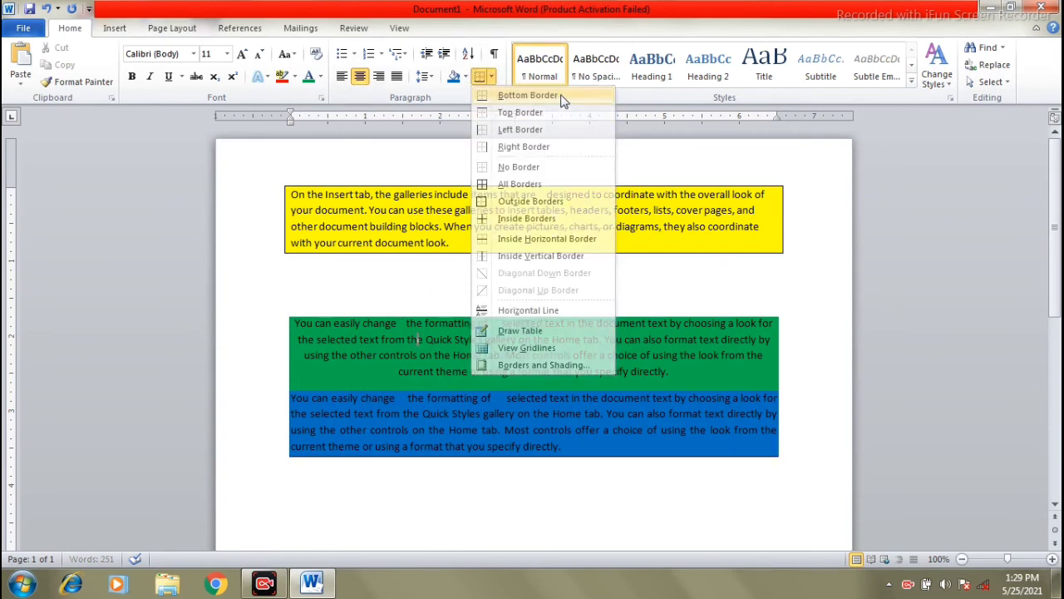
left_click(480, 77)
left_click(493, 79)
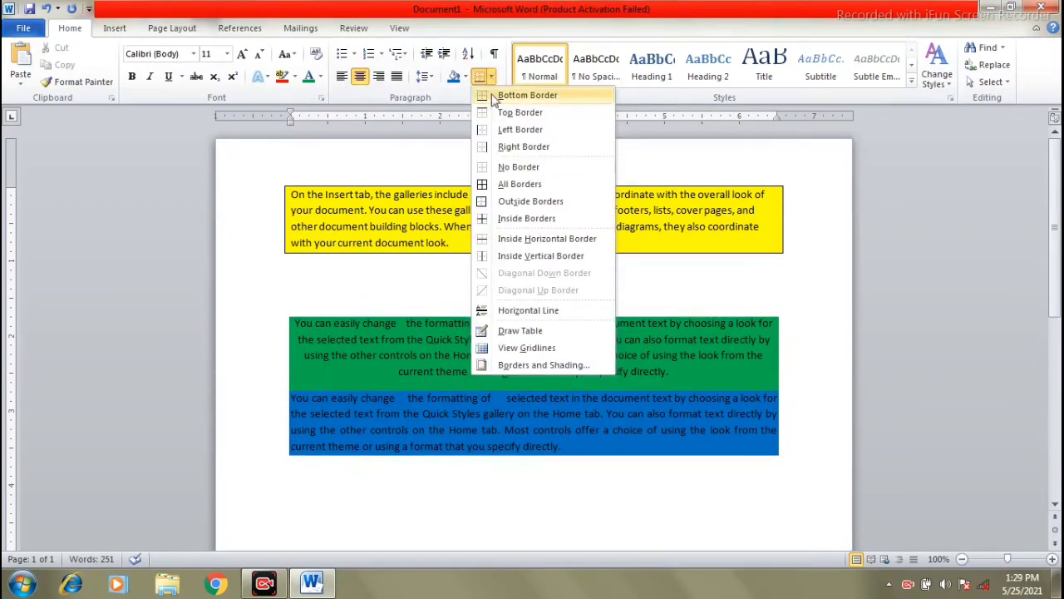
left_click(497, 95)
- Complete the box around the green and blue block with top, left and right borders
left_click(493, 78)
left_click(501, 109)
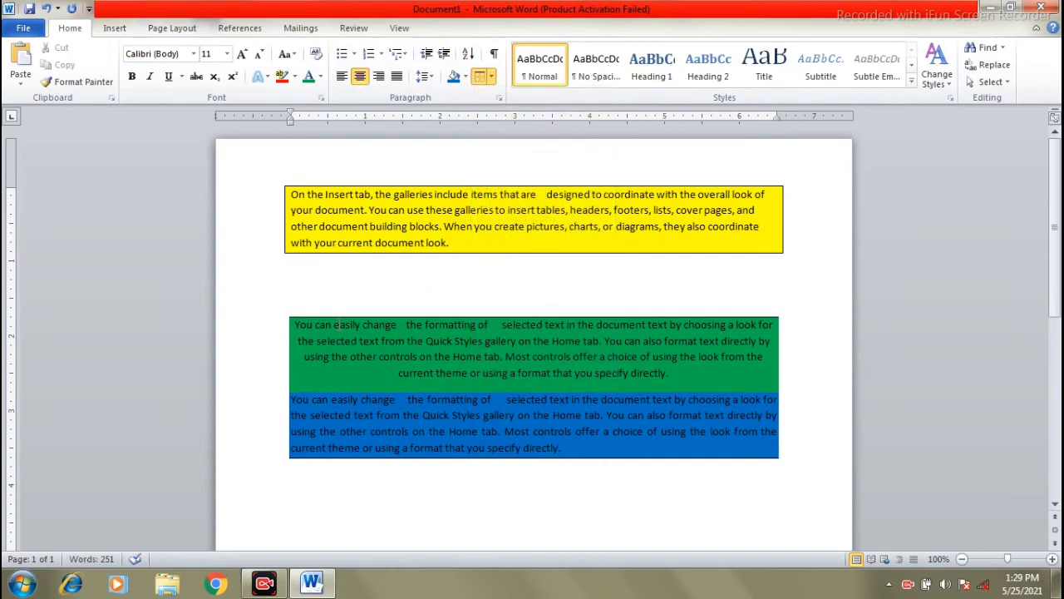
left_click(491, 77)
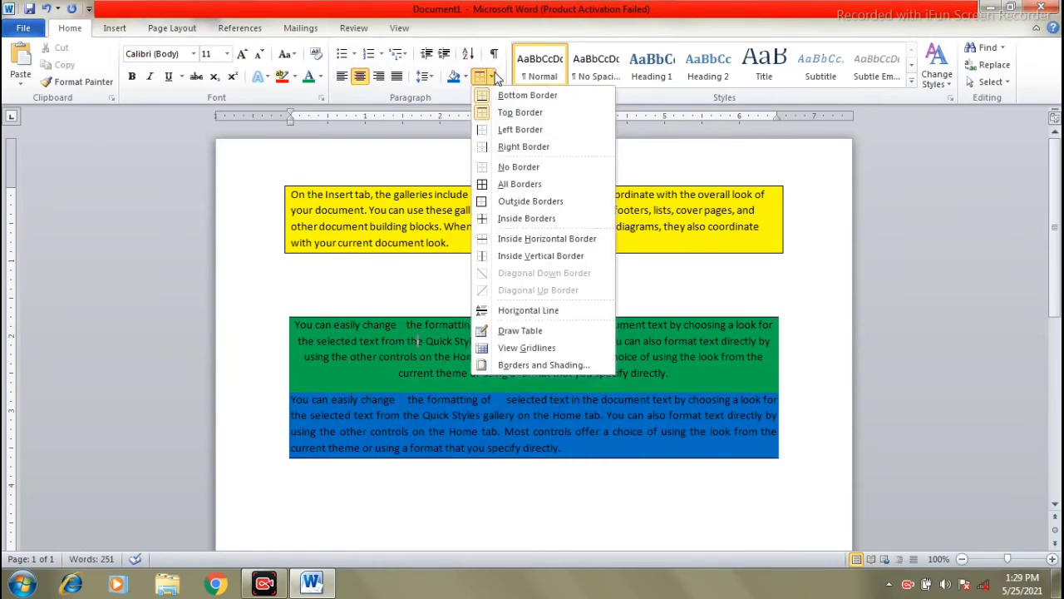
left_click(501, 130)
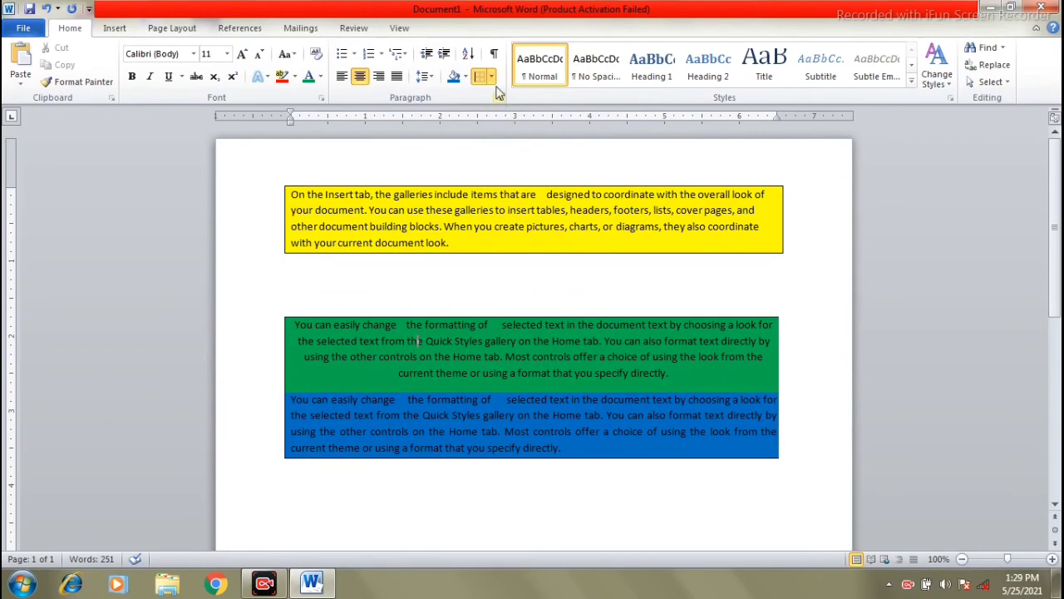
left_click(492, 77)
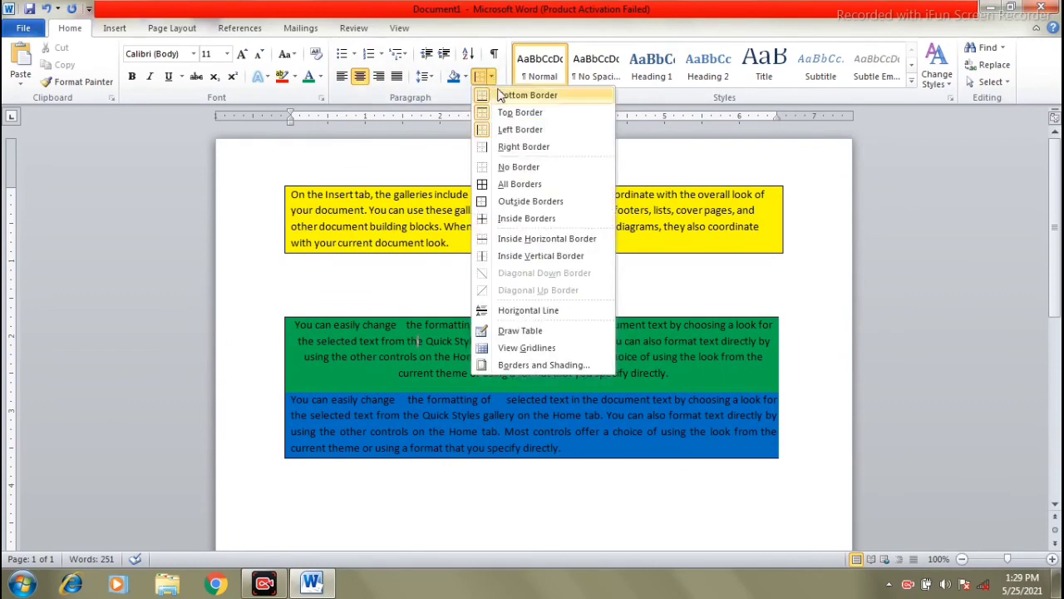
left_click(510, 147)
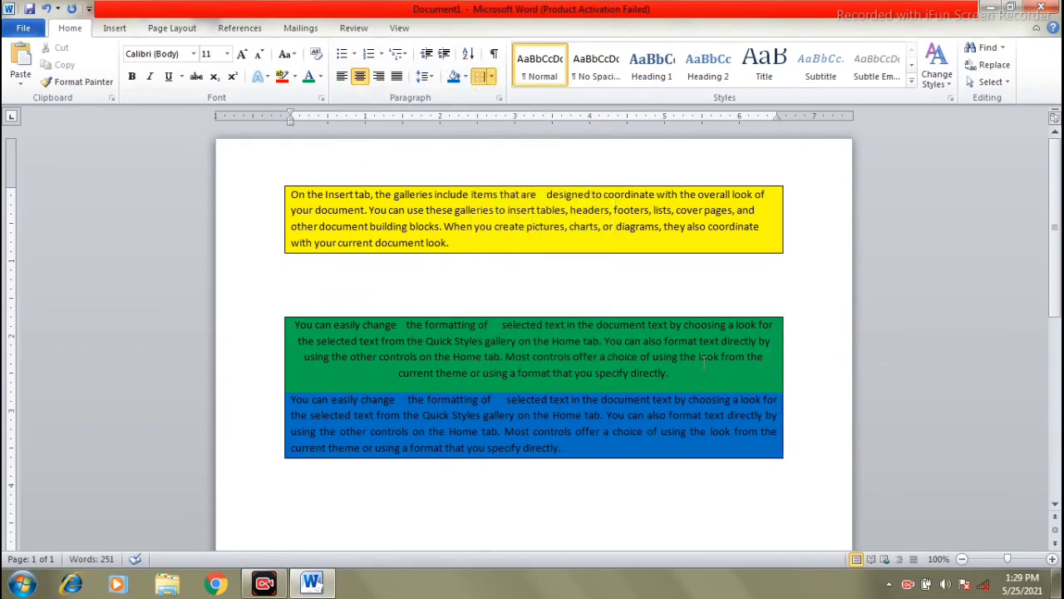
left_click(574, 297)
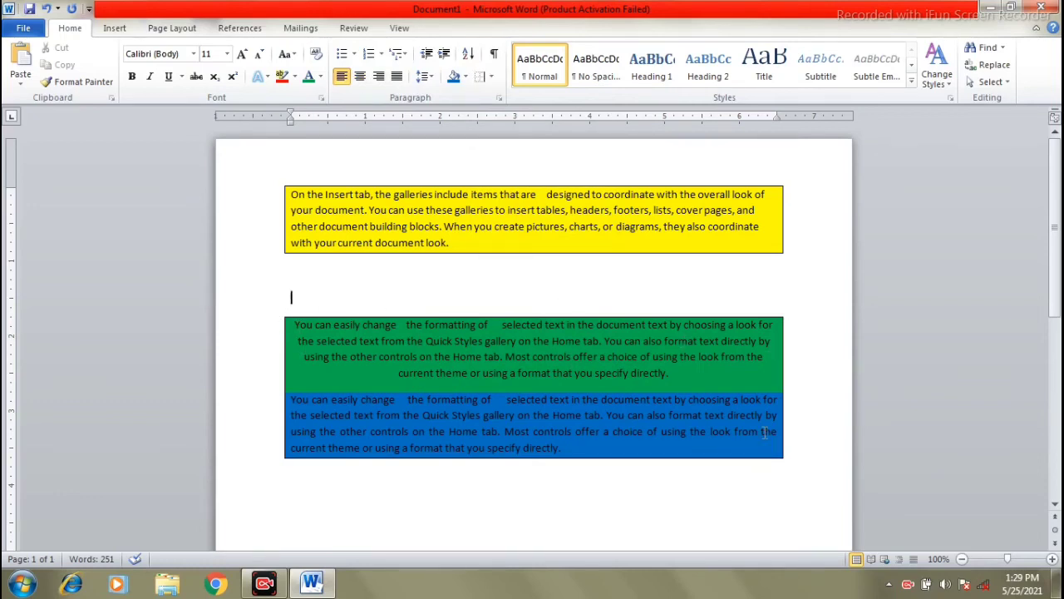
left_click(491, 76)
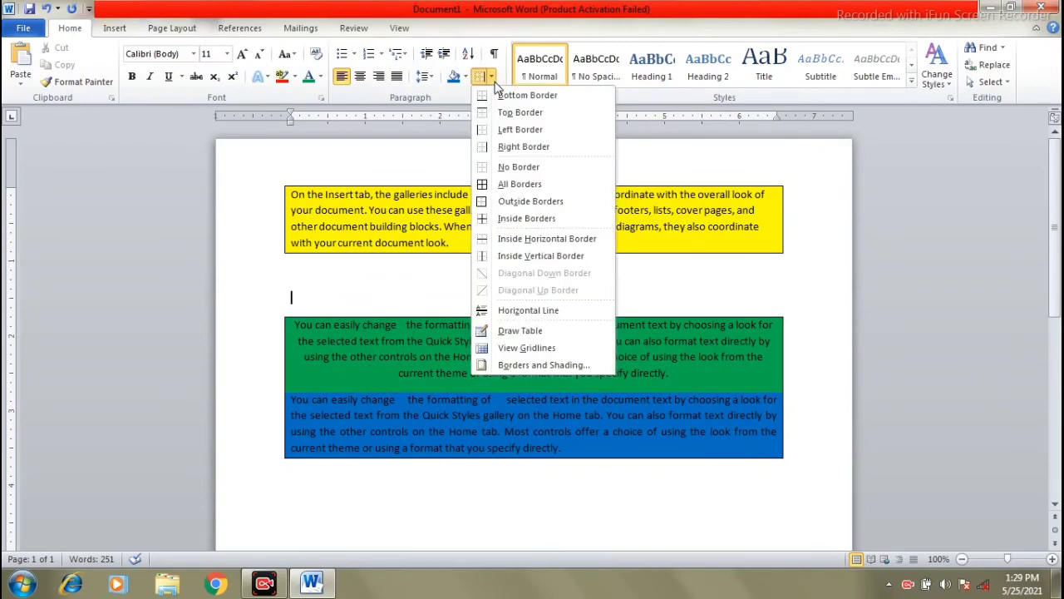
left_click(423, 291)
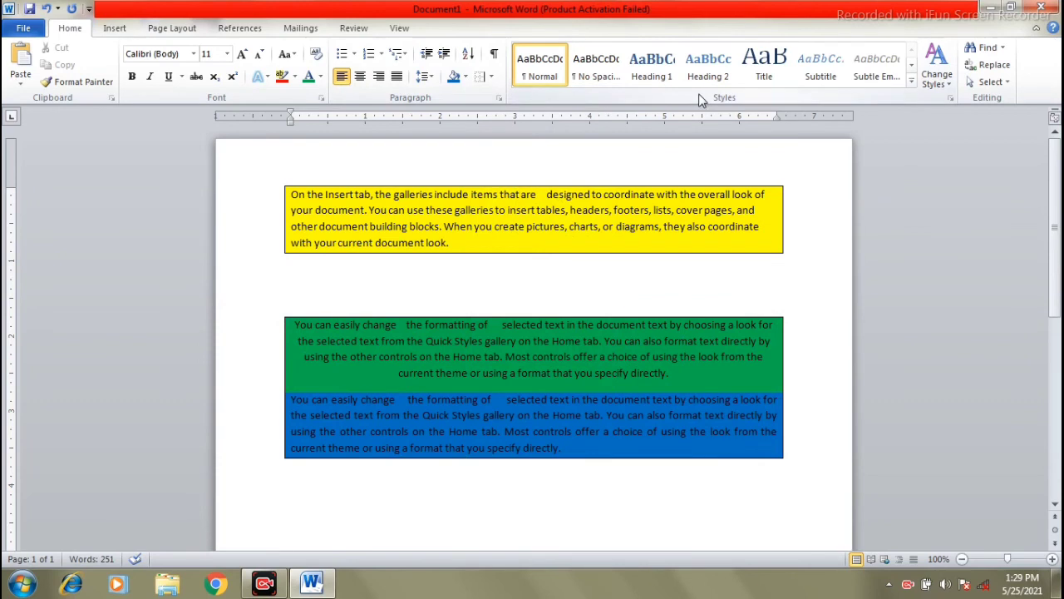
left_click(677, 324)
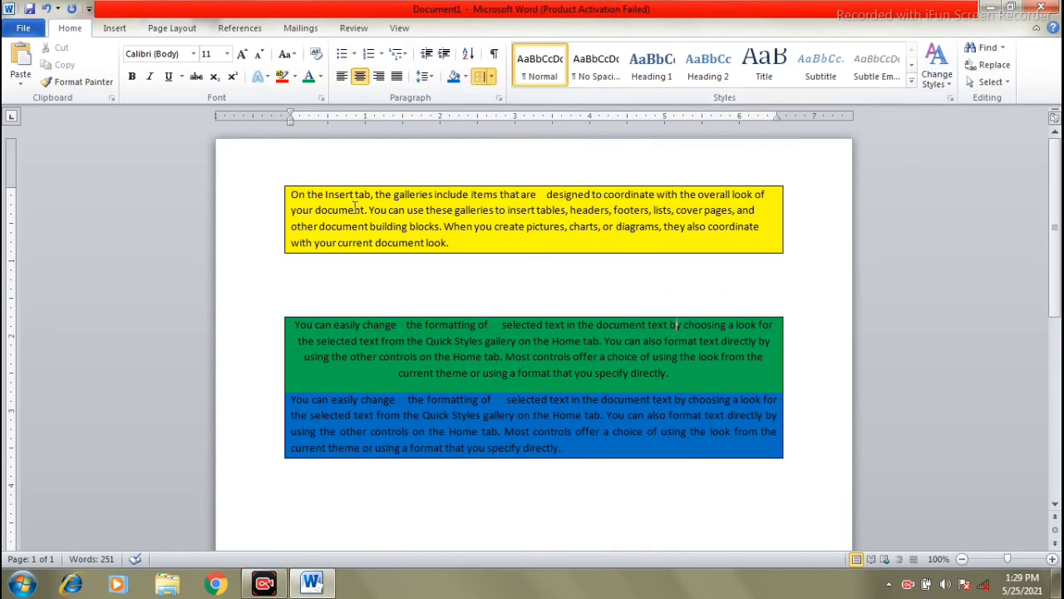
- Enter "Computer" on the blank line between the yellow and green paragraphs, and give it the Heading 1 style
left_click(311, 194)
left_click_drag(292, 261, 302, 277)
left_click(304, 279)
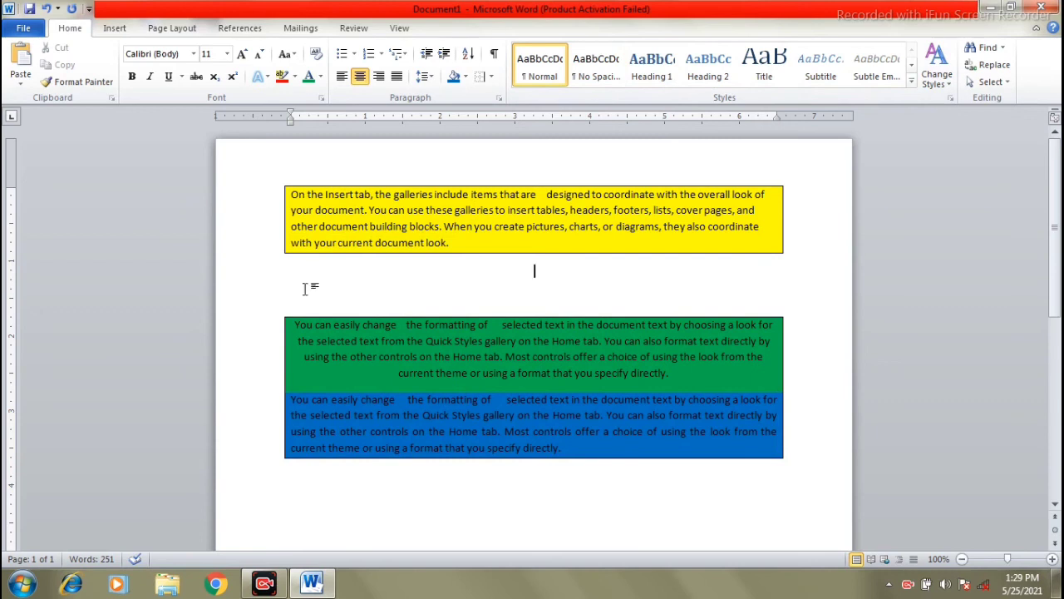
type("Computer")
left_click_drag(560, 271, 493, 279)
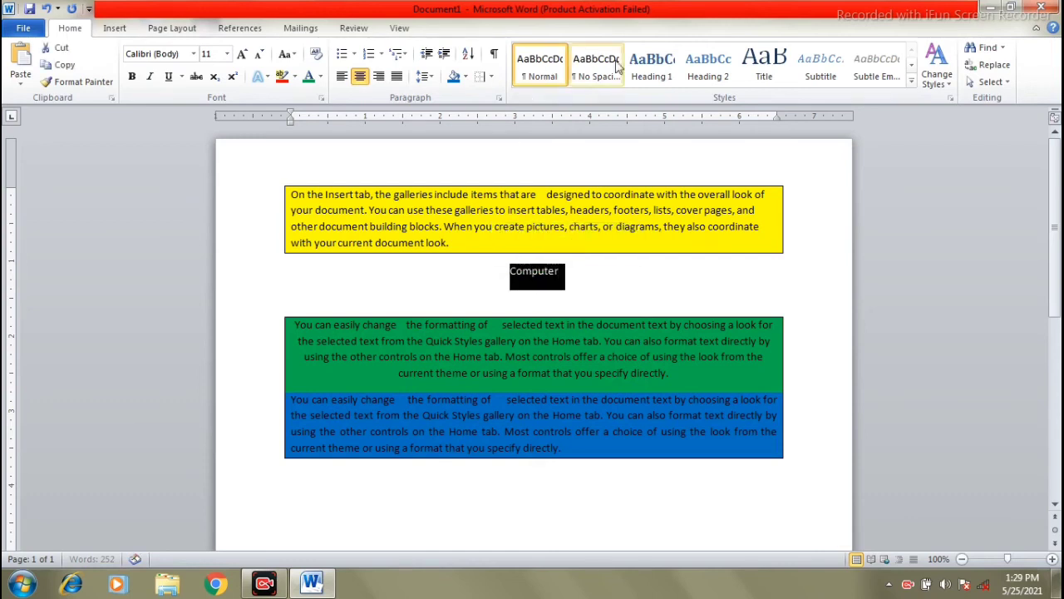
left_click(652, 71)
left_click(349, 308)
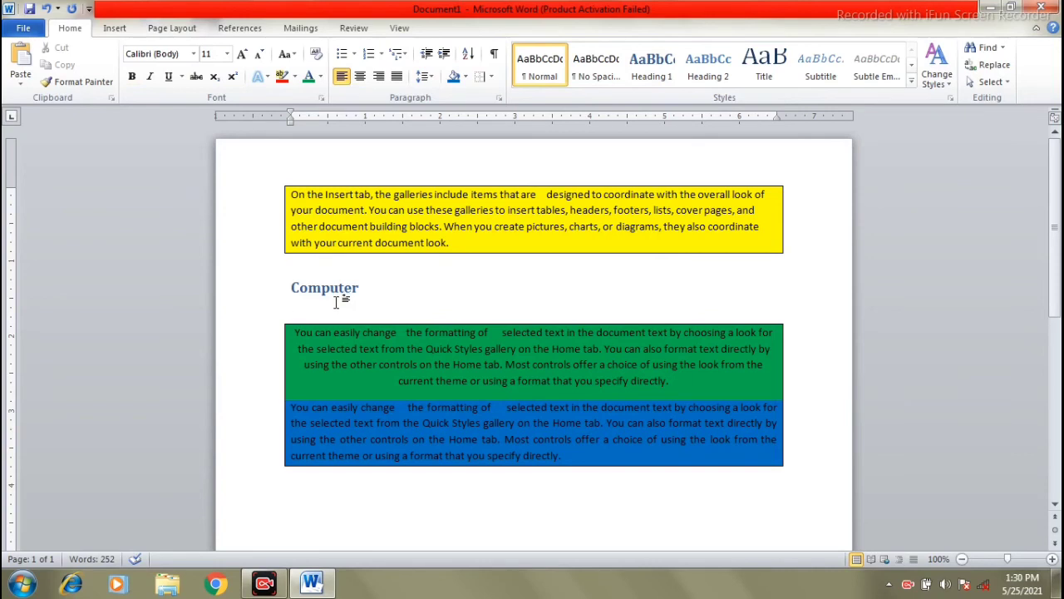
- Enter the word "Hardware" on the blank line below the blue paragraph
scroll(326, 439, "down", 2)
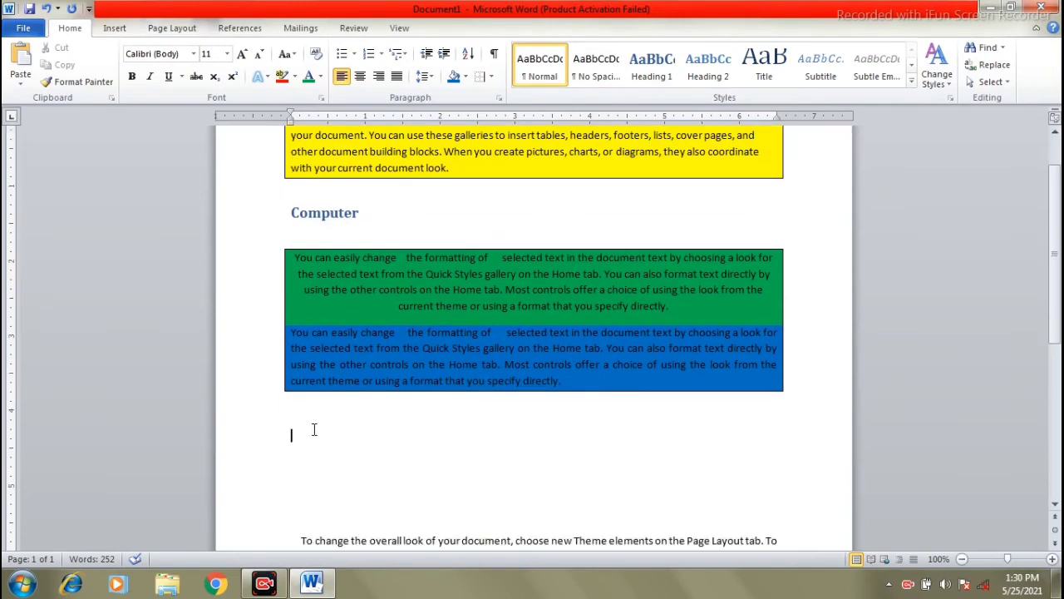
type("s")
key("BackSpace")
type("Harsd")
key("BackSpace")
key("BackSpace")
type("dware")
left_click_drag(366, 440, 286, 436)
- Apply the Title style to "Computer" and the Heading 1 style to "Hardware"
left_click(388, 224)
left_click_drag(389, 224, 290, 209)
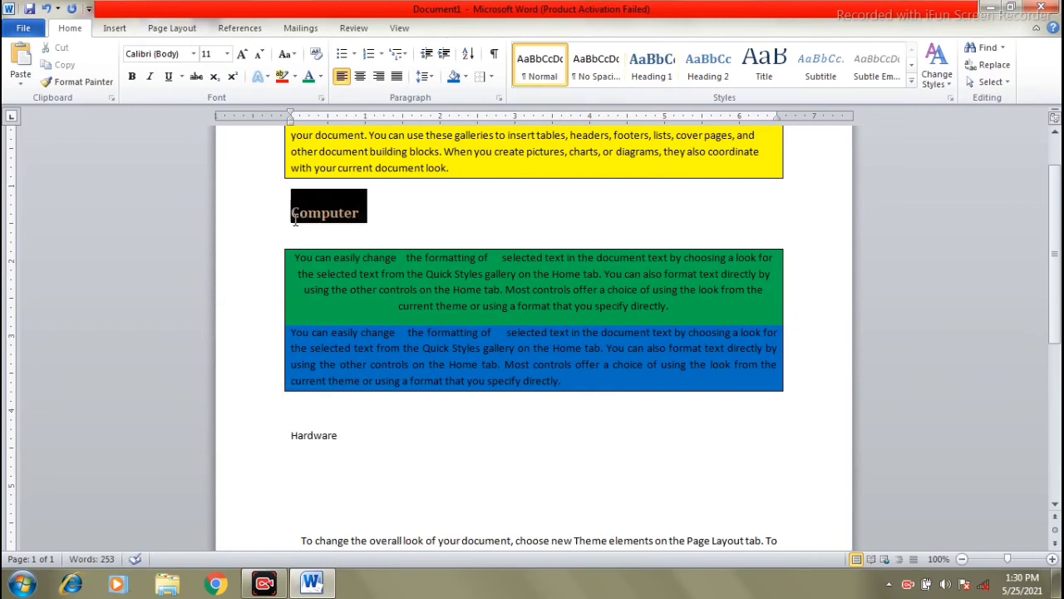
left_click(764, 65)
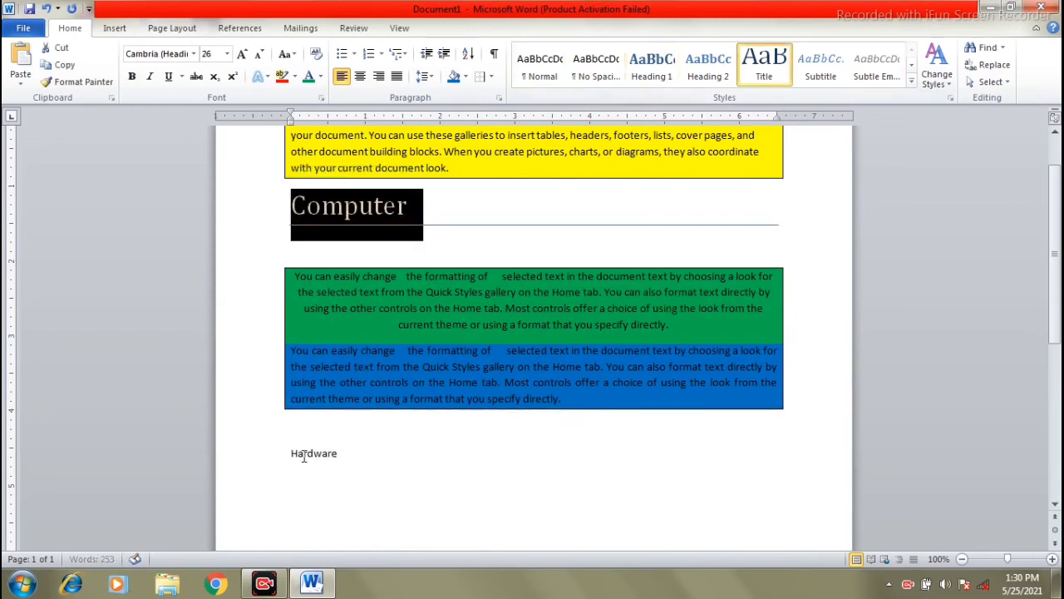
left_click(292, 425)
left_click_drag(380, 449, 279, 446)
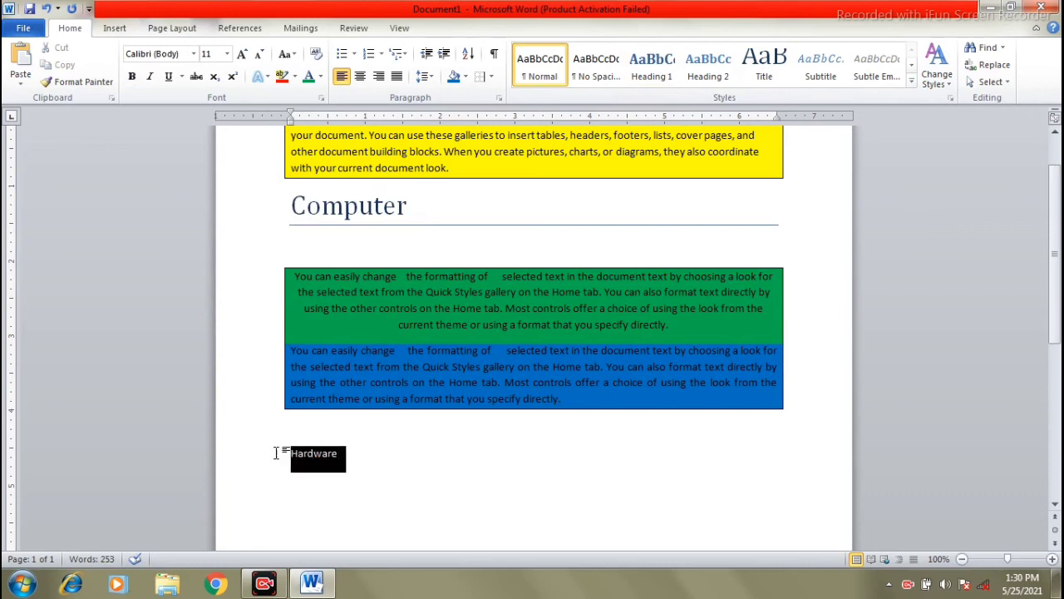
left_click(657, 70)
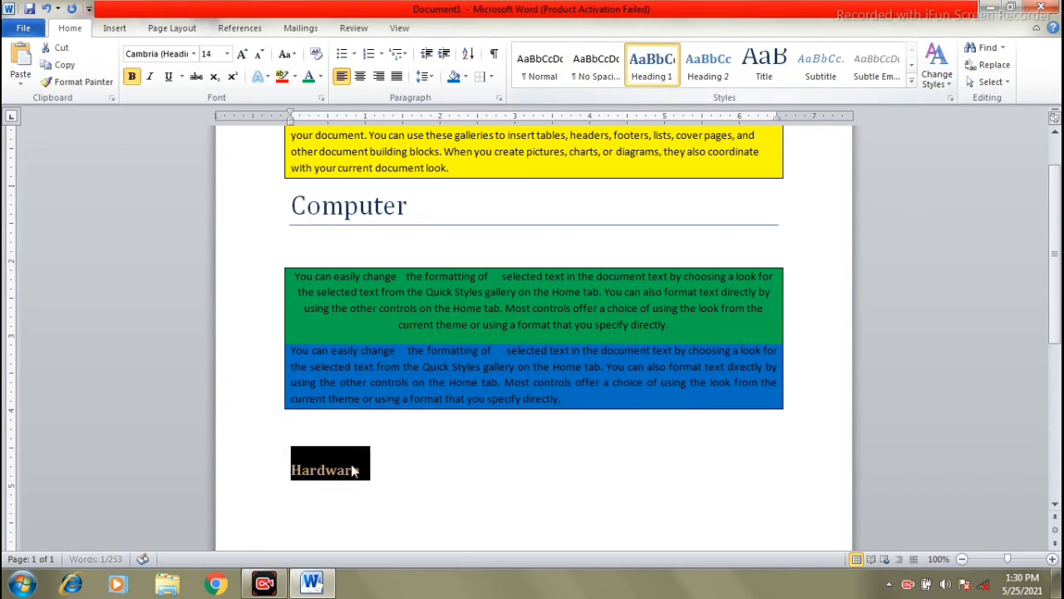
- Enter "Software" on the blank line below the Hardware heading, and give it the Heading 1 style
scroll(362, 432, "down", 1)
left_click(324, 481)
scroll(366, 452, "down", 2)
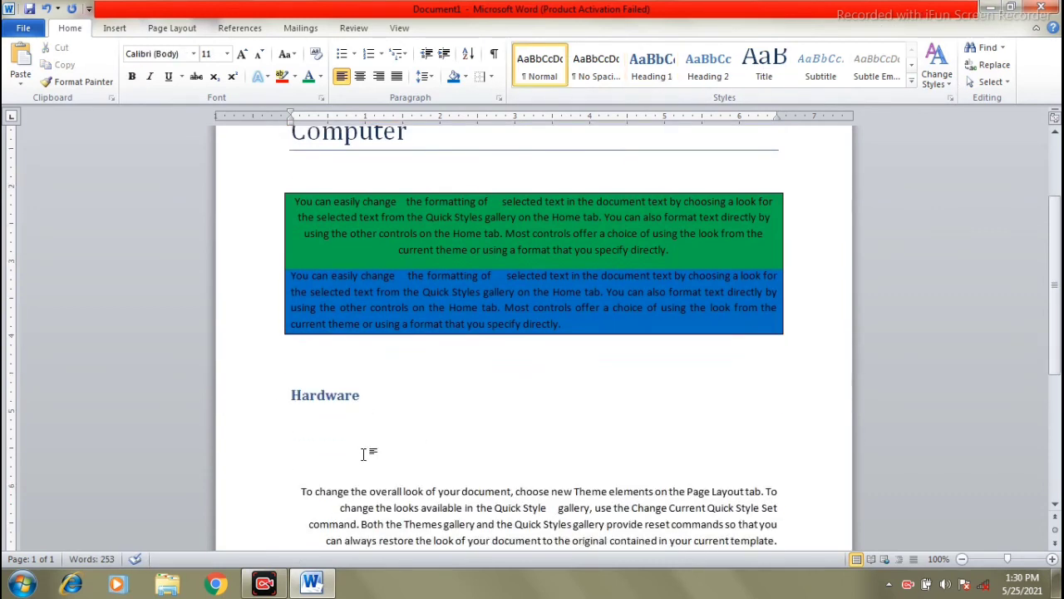
type("Software")
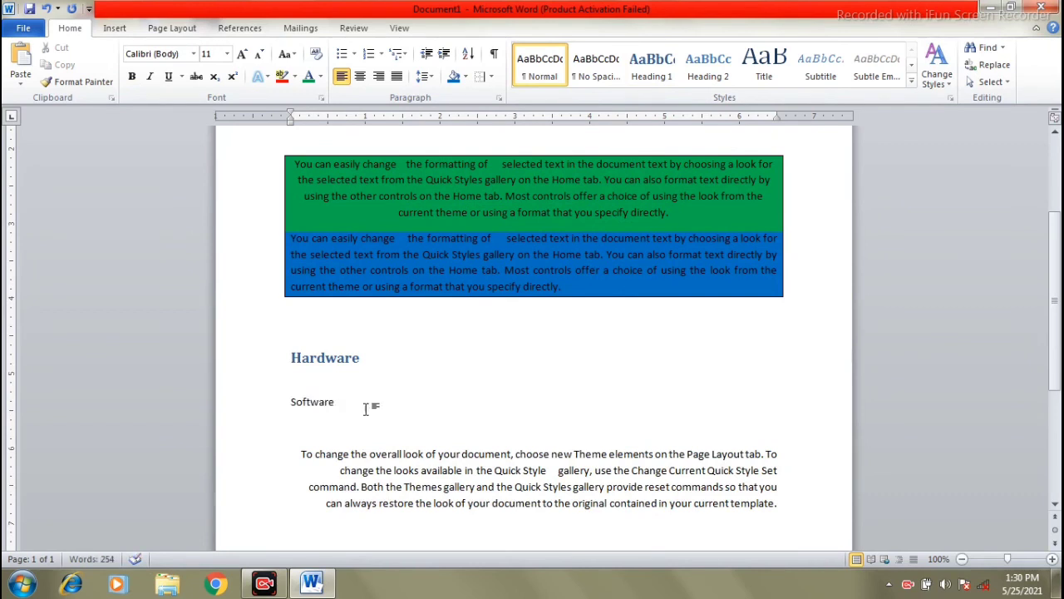
left_click_drag(368, 404, 290, 404)
left_click(654, 74)
left_click(437, 405)
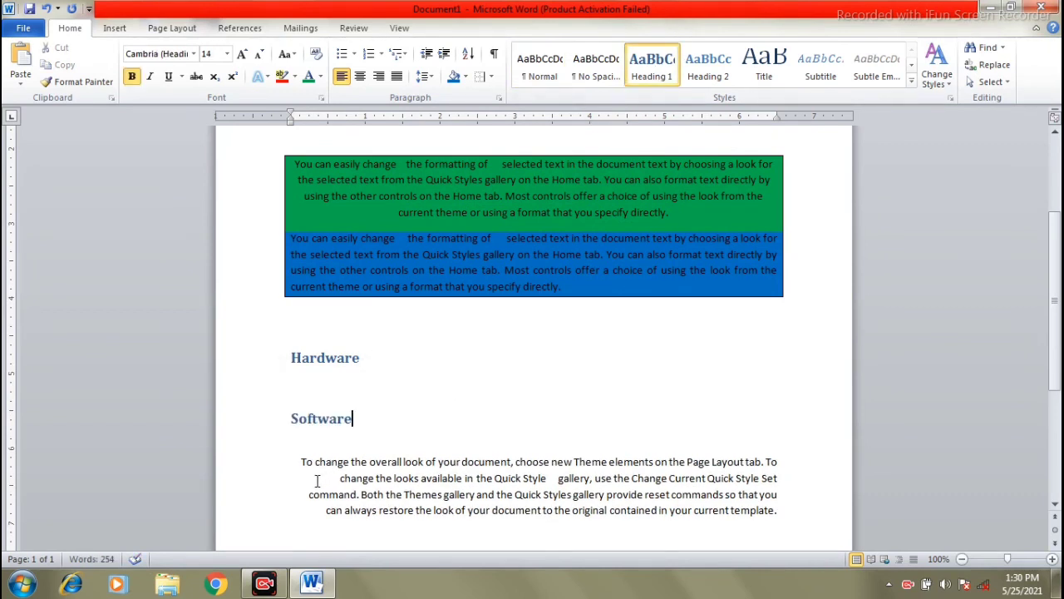
- Copy the right-aligned "To change the overall look" paragraph from under the Software heading, and paste it under the Hardware heading
scroll(322, 477, "down", 1)
left_click(295, 415)
left_click_drag(297, 422, 800, 481)
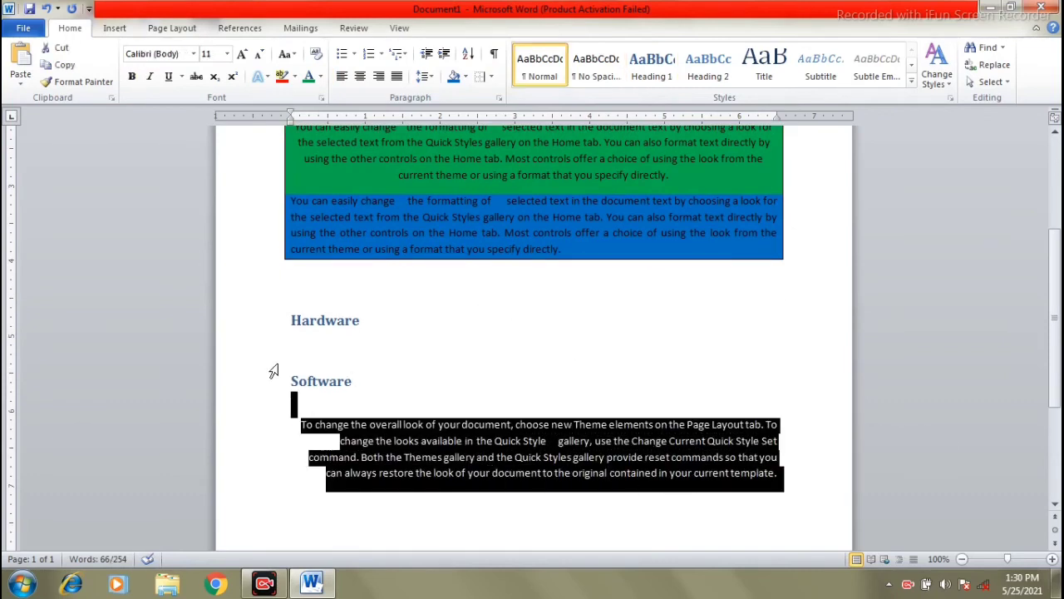
key("ctrl+c")
left_click(308, 342)
key("ctrl+v")
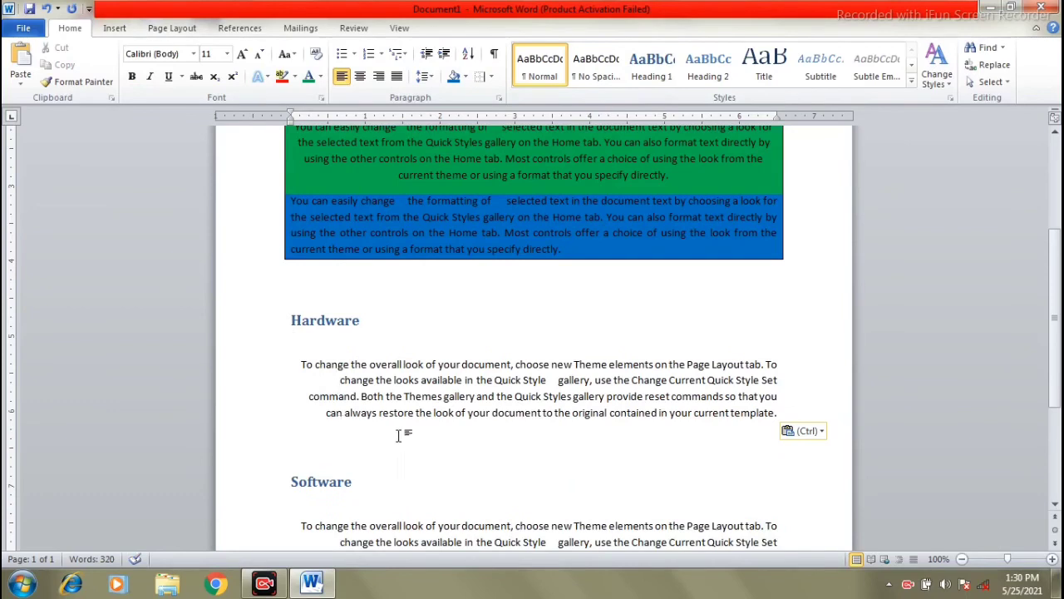
scroll(398, 436, "down", 2)
left_click(415, 282)
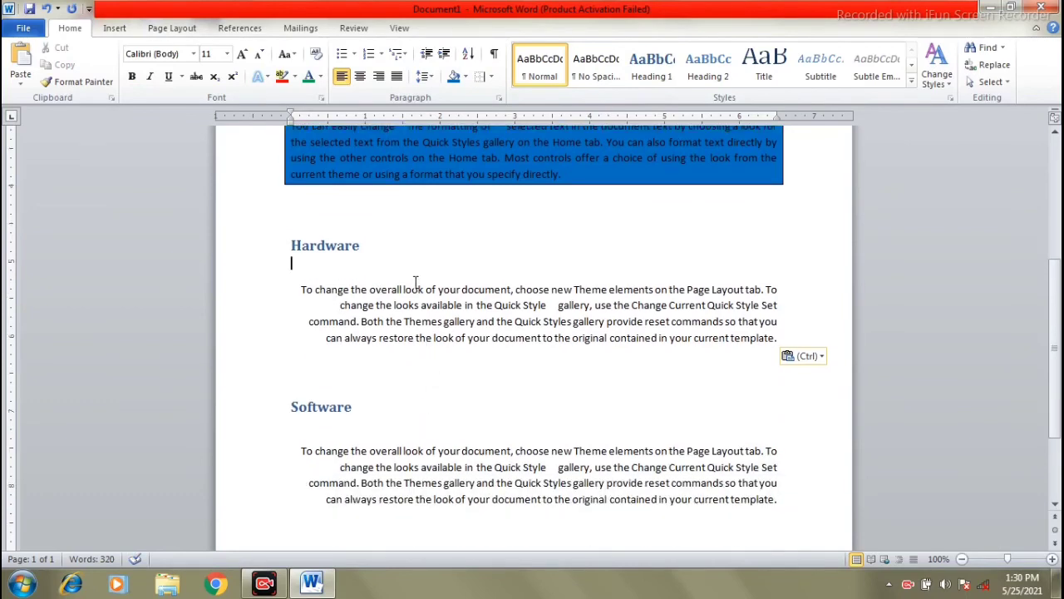
left_click(342, 53)
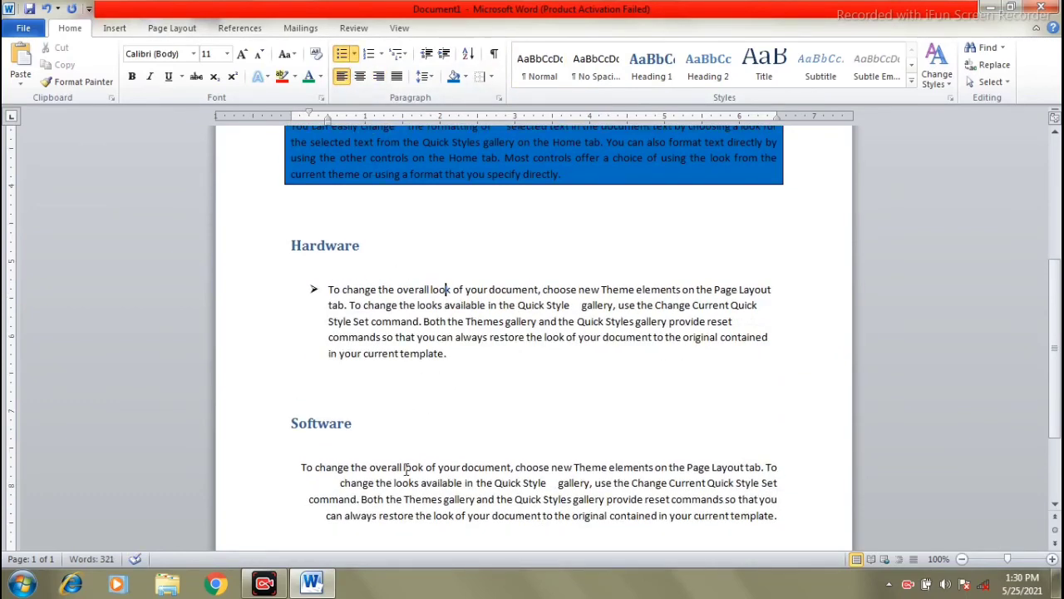
key("ctrl+z")
key("ctrl+z")
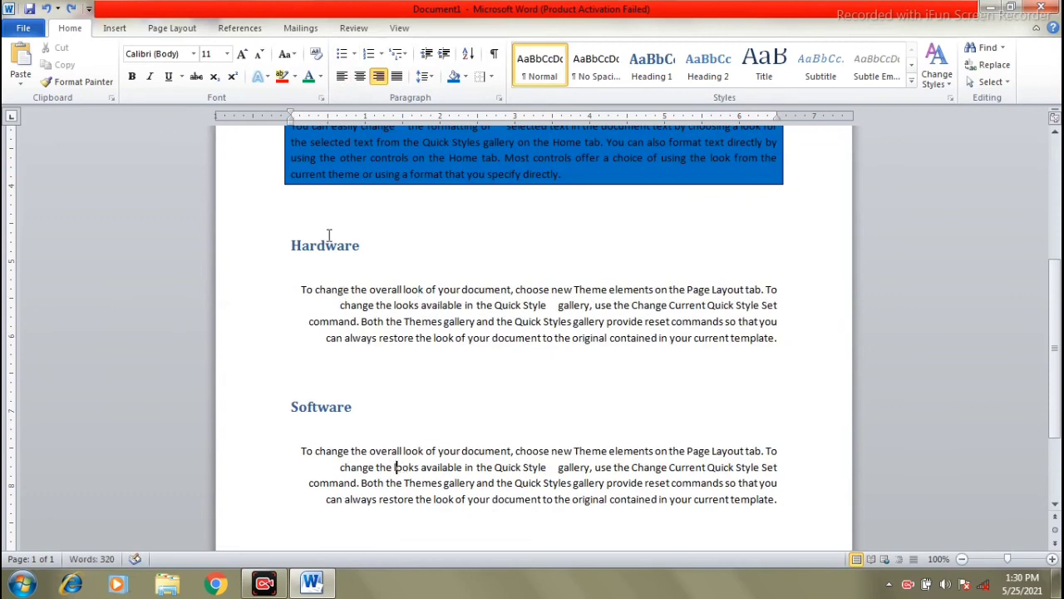
- Left-align the "To change the overall look" paragraphs under the Software and Hardware headings
left_click(342, 76)
left_click(409, 305)
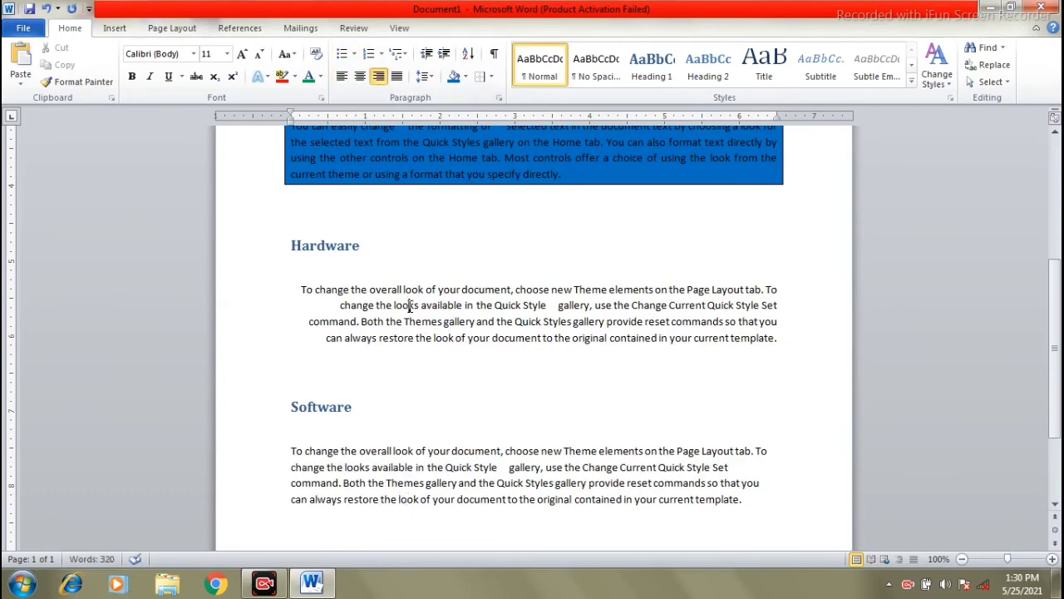
left_click(342, 76)
left_click(392, 338)
- Browse the Quick Styles gallery and preview the Quote style on the paragraph under Hardware without applying it
scroll(393, 346, "up", 3)
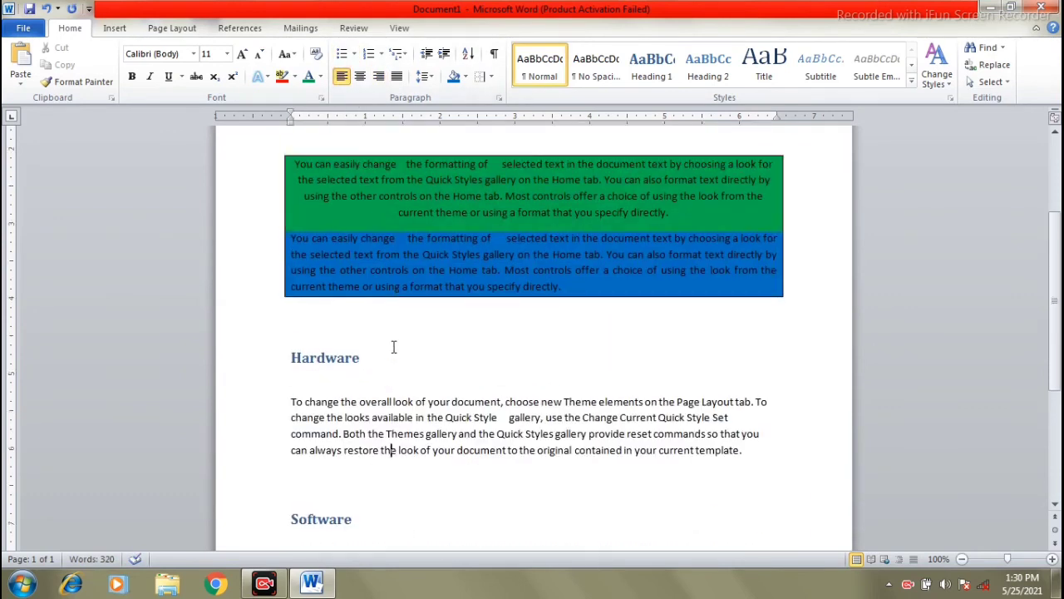
scroll(393, 347, "up", 3)
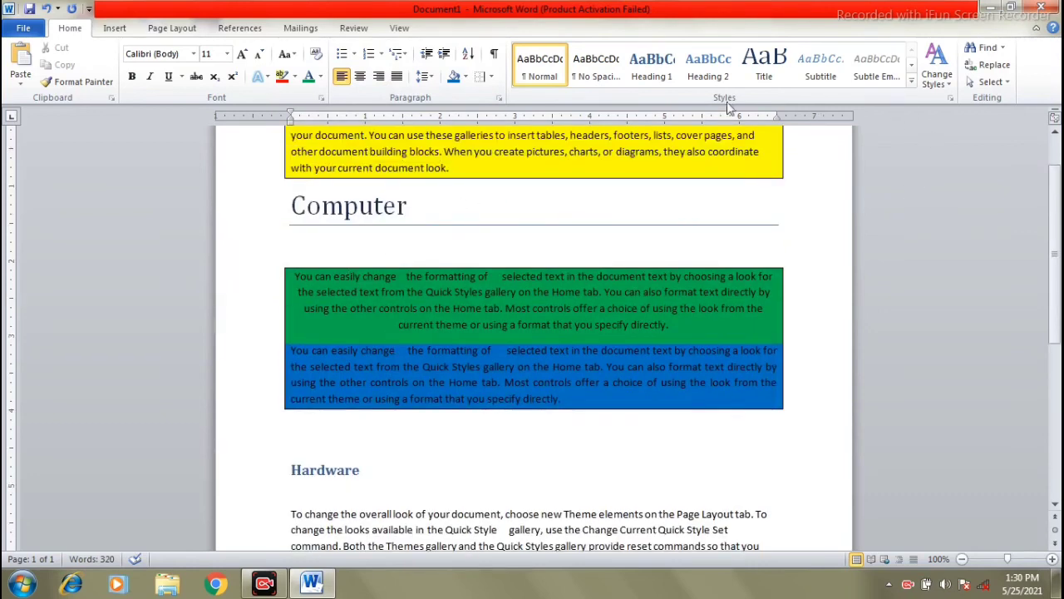
scroll(306, 417, "down", 1)
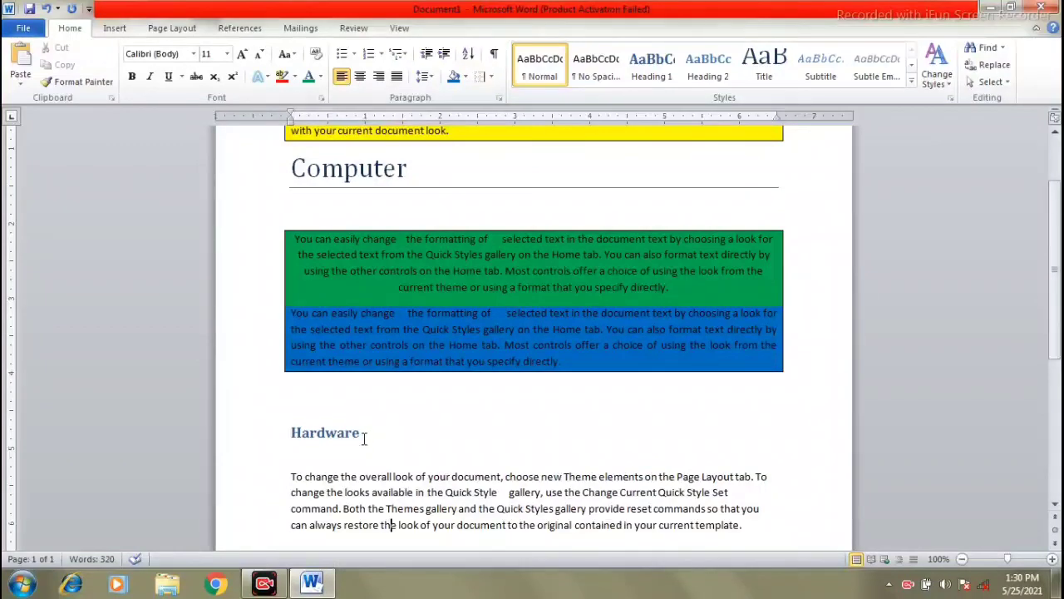
left_click(912, 81)
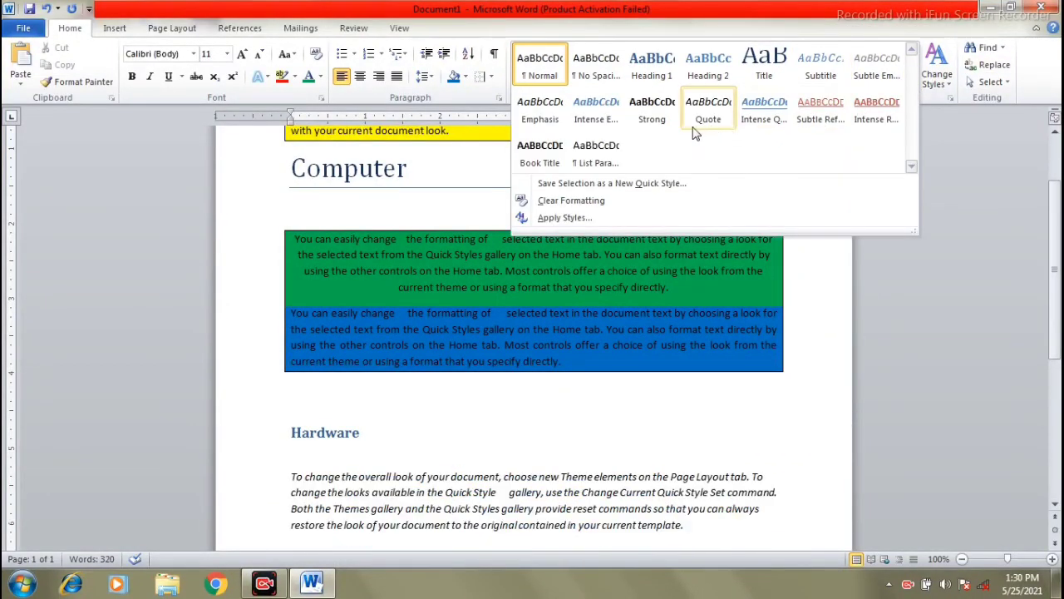
left_click(529, 449)
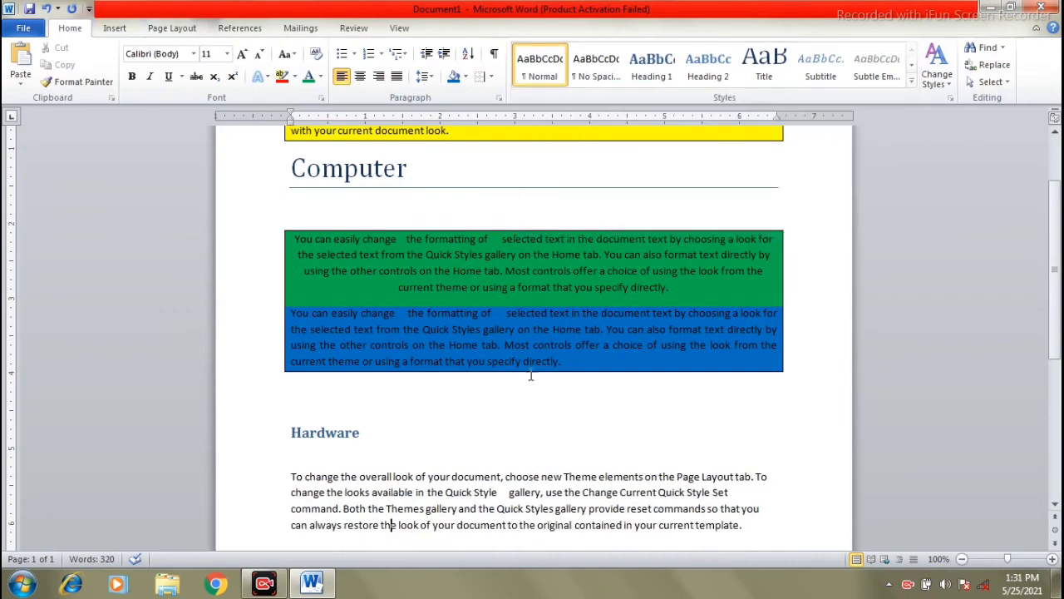
left_click(912, 82)
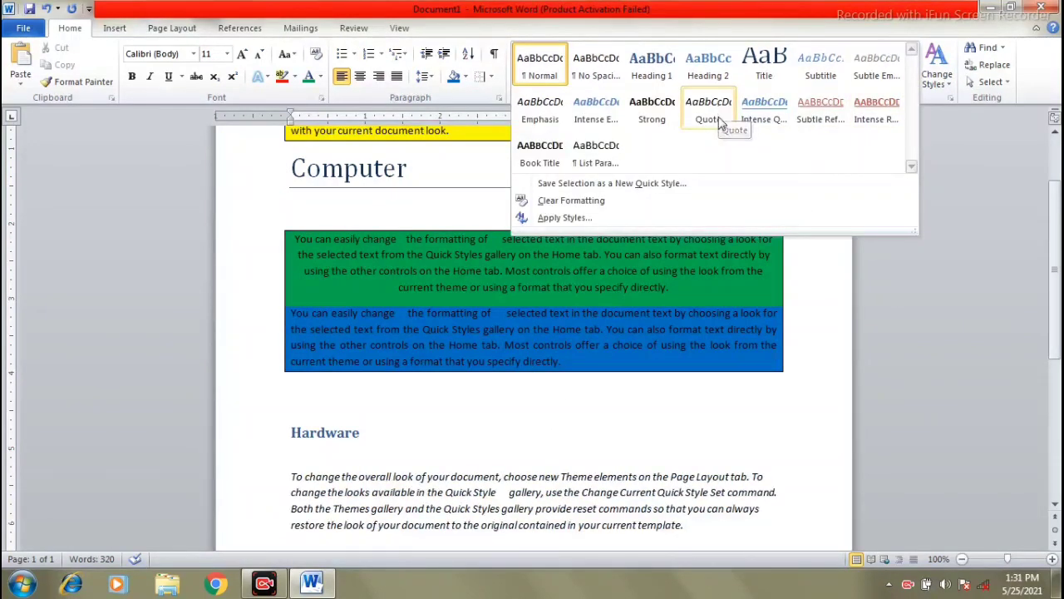
left_click(625, 442)
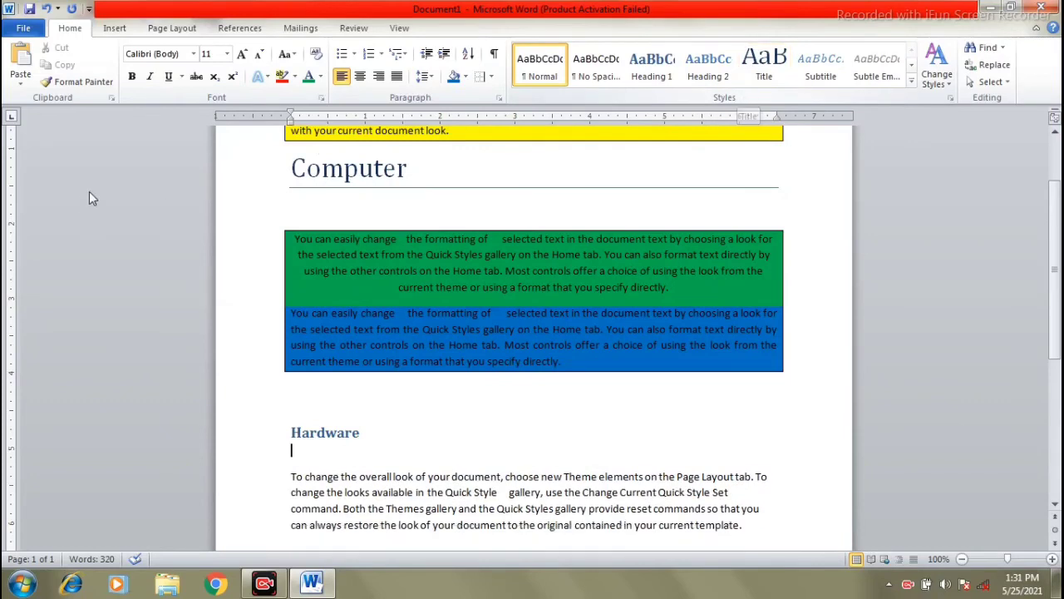
- Check which styles are applied to the Computer title and to the Hardware and Software headings
left_click(370, 180)
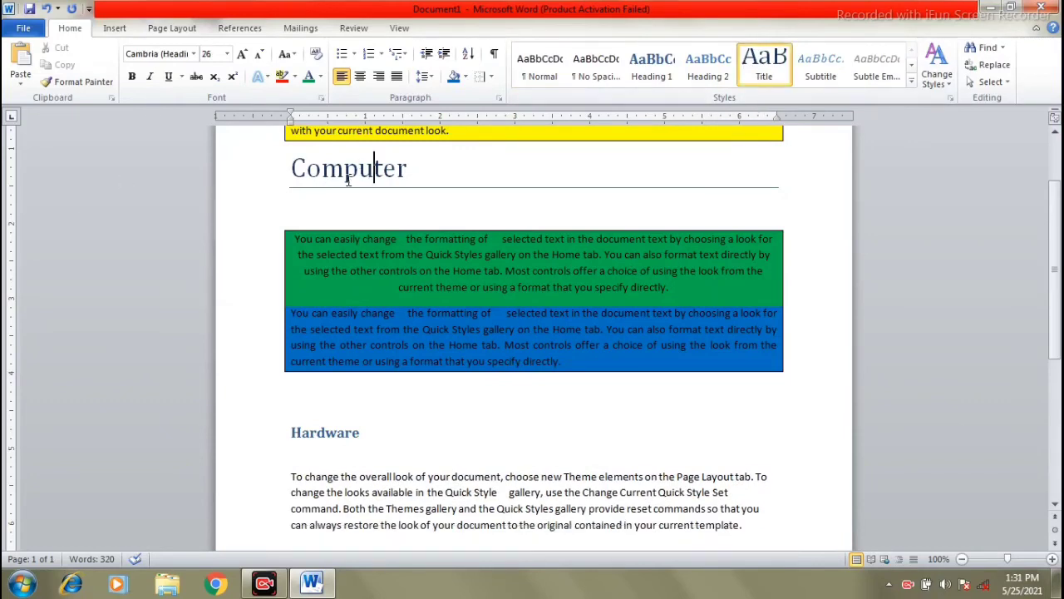
scroll(314, 246, "up", 2)
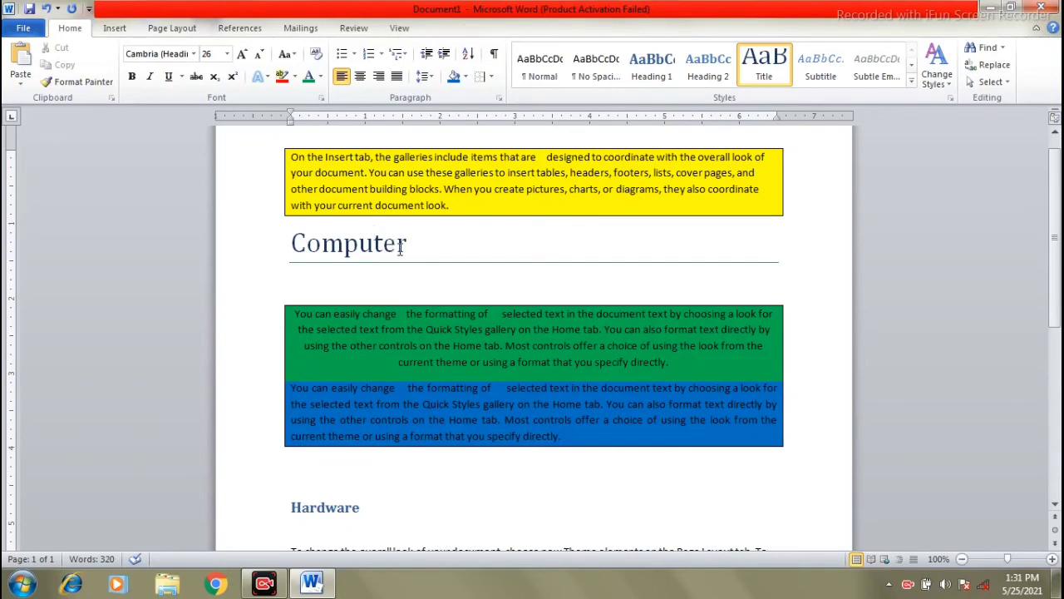
scroll(391, 250, "down", 5)
scroll(429, 276, "up", 2)
scroll(362, 329, "up", 1)
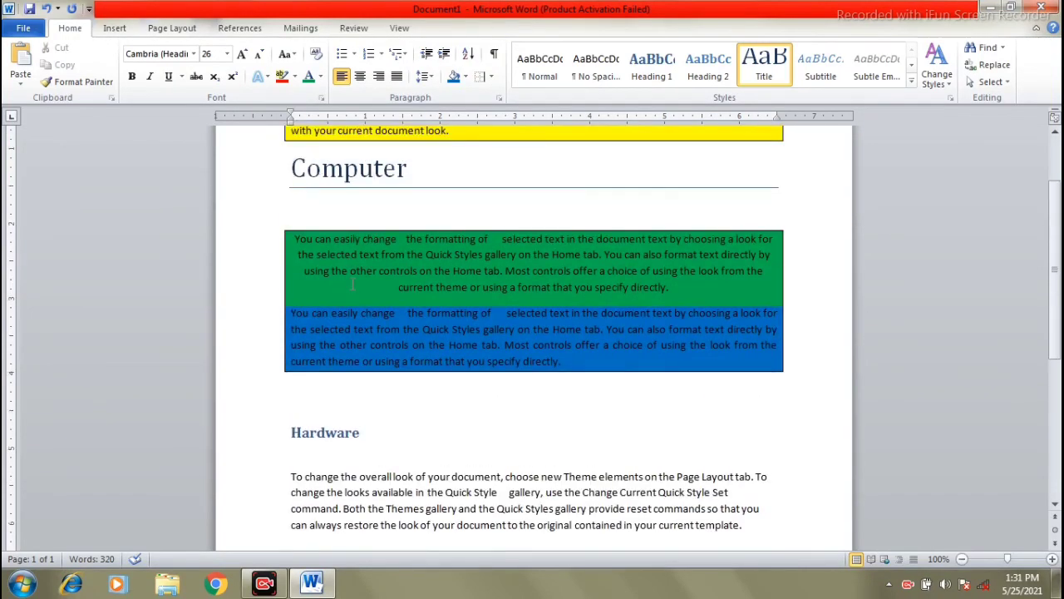
scroll(345, 280, "down", 6)
scroll(374, 378, "up", 5)
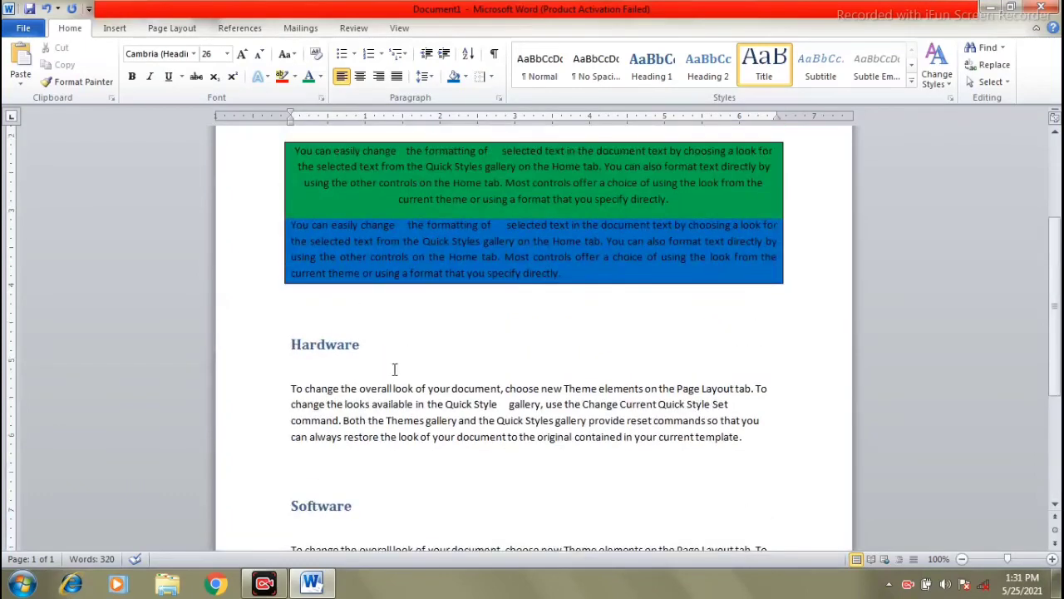
left_click(327, 366)
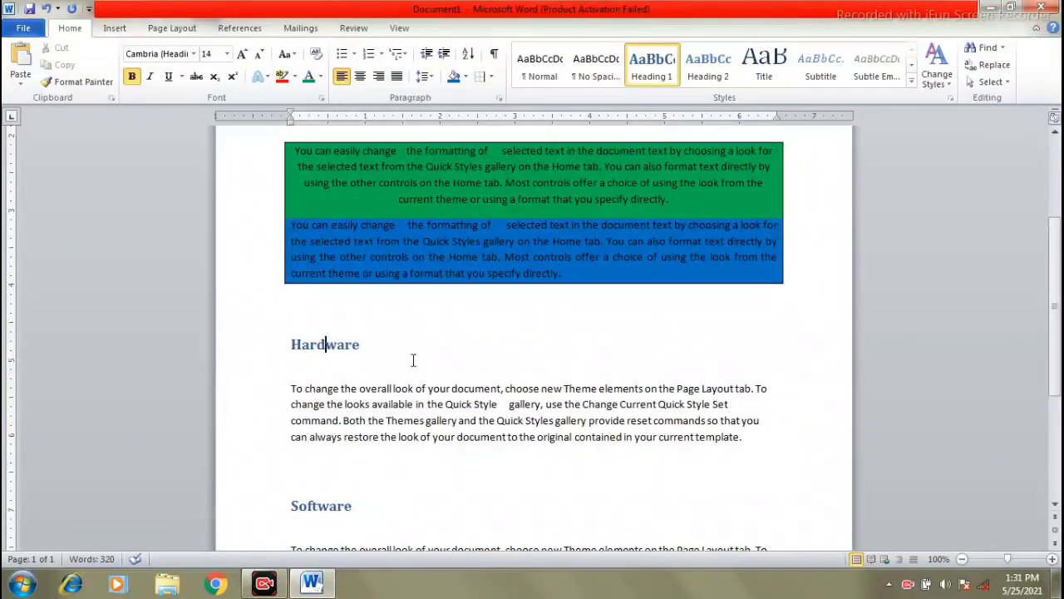
left_click(330, 506)
scroll(335, 430, "down", 5)
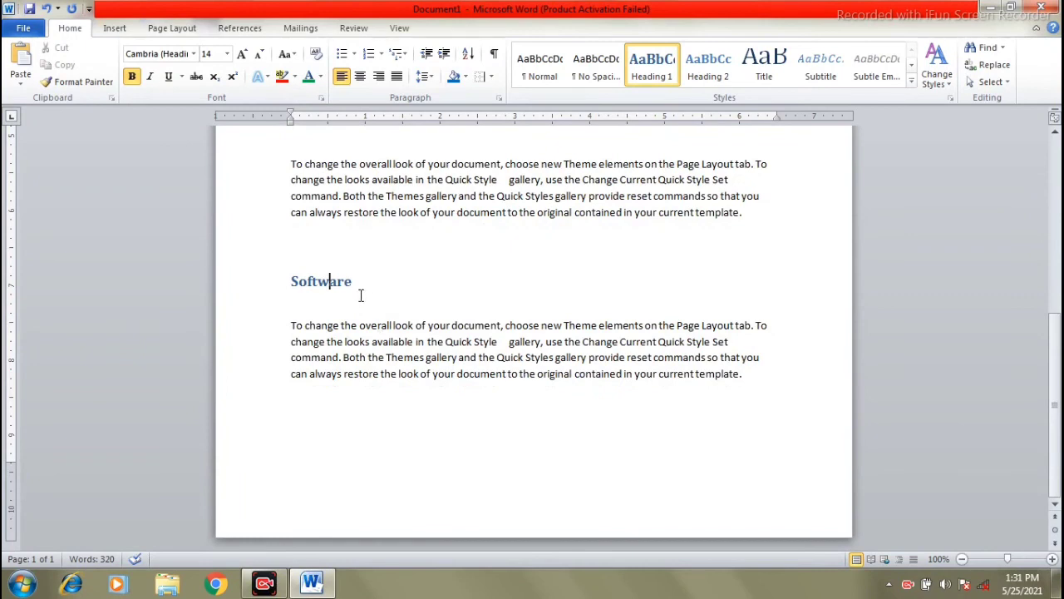
scroll(368, 295, "up", 5)
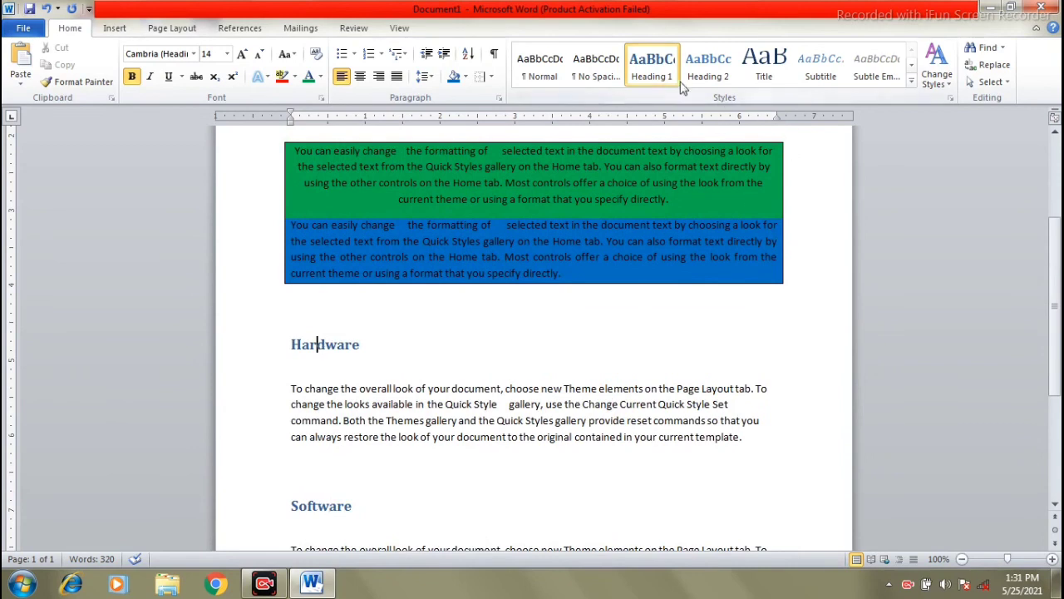
left_click(912, 81)
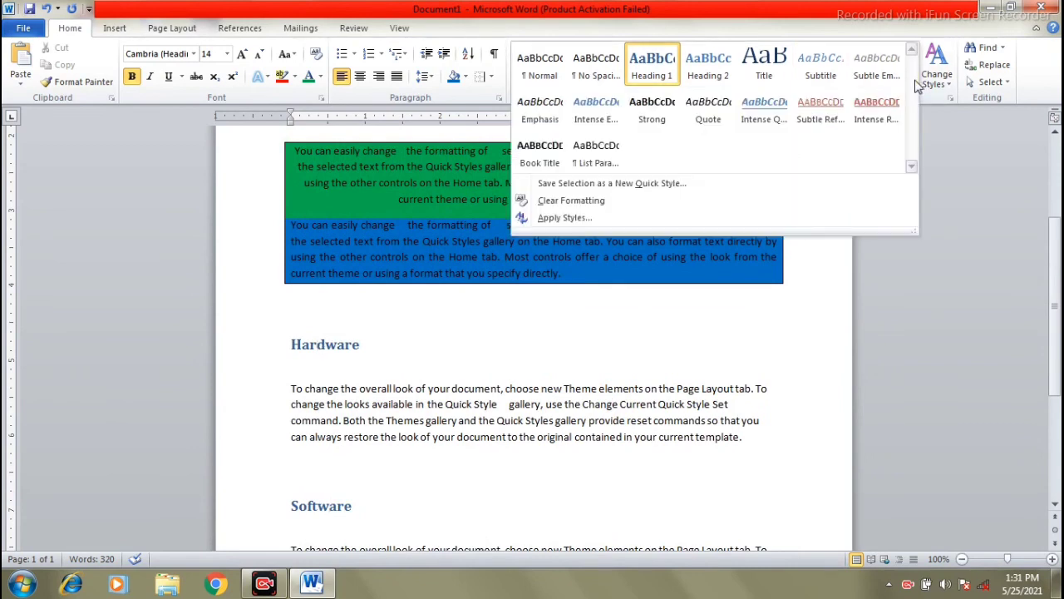
left_click(604, 314)
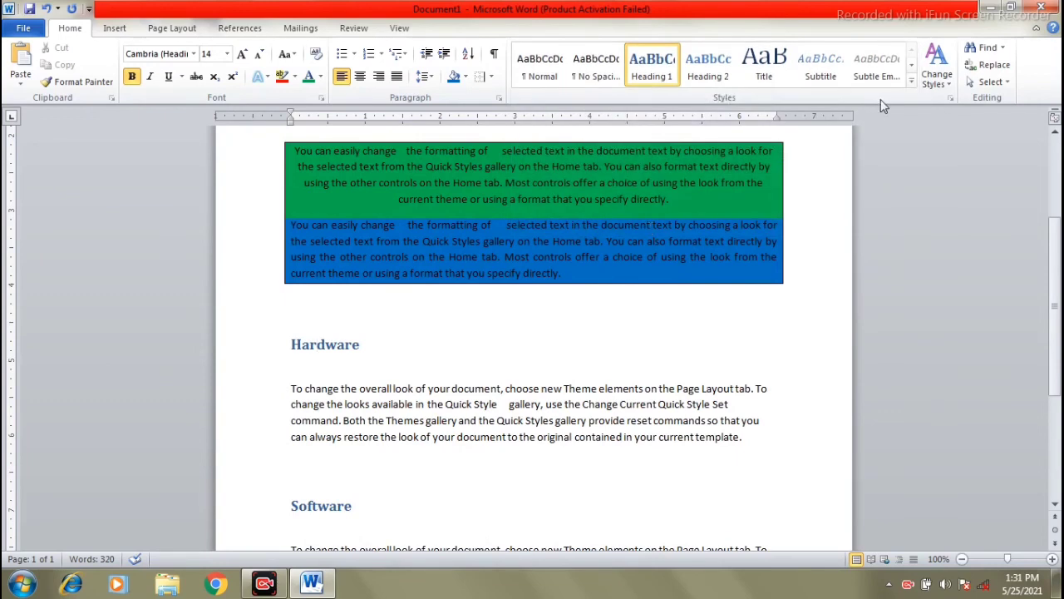
left_click(947, 86)
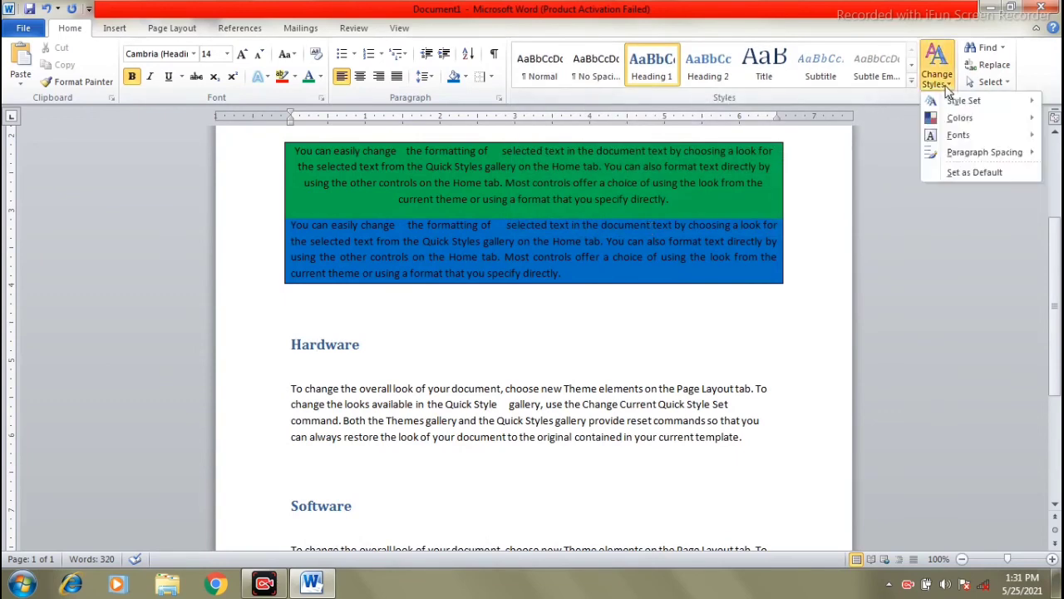
left_click(739, 96)
- Change the document's style set to Fancy and review its look on the title, headings and body text
scroll(1004, 106, "up", 4)
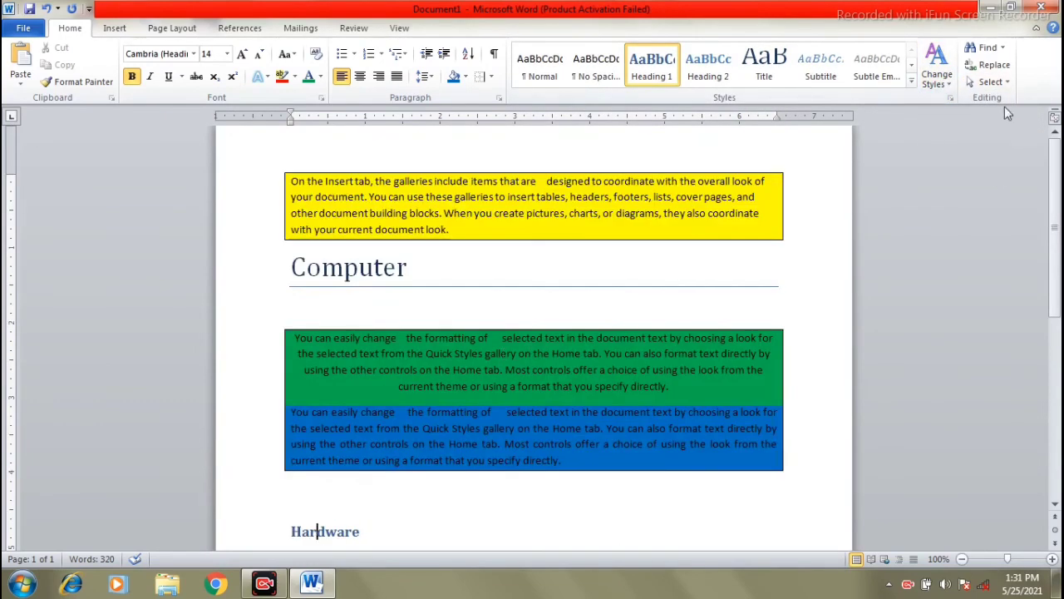
left_click(944, 86)
mouse_move(961, 102)
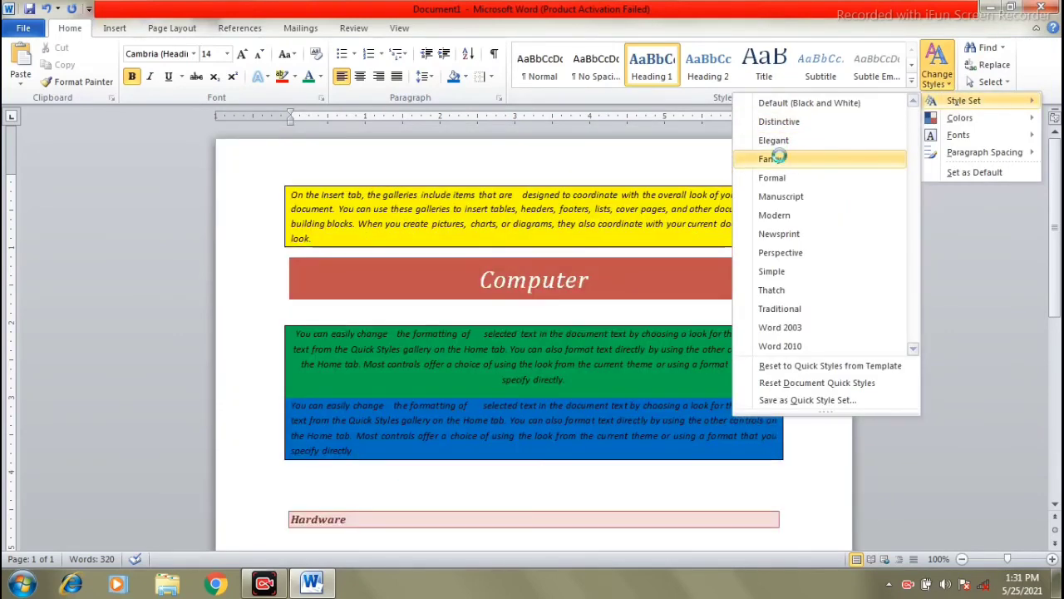
left_click(820, 158)
scroll(654, 278, "down", 8)
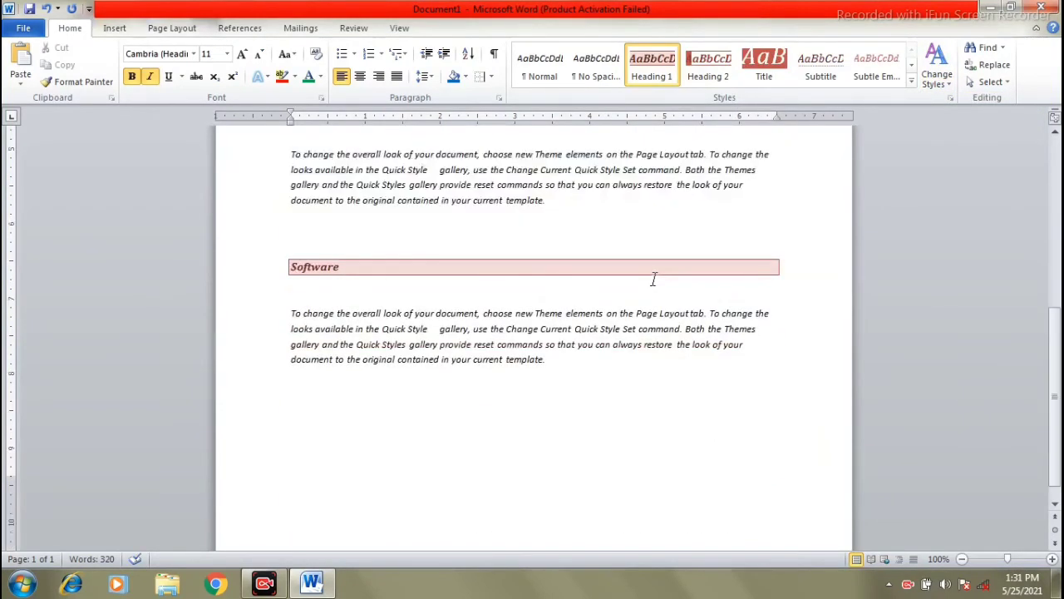
scroll(654, 278, "up", 5)
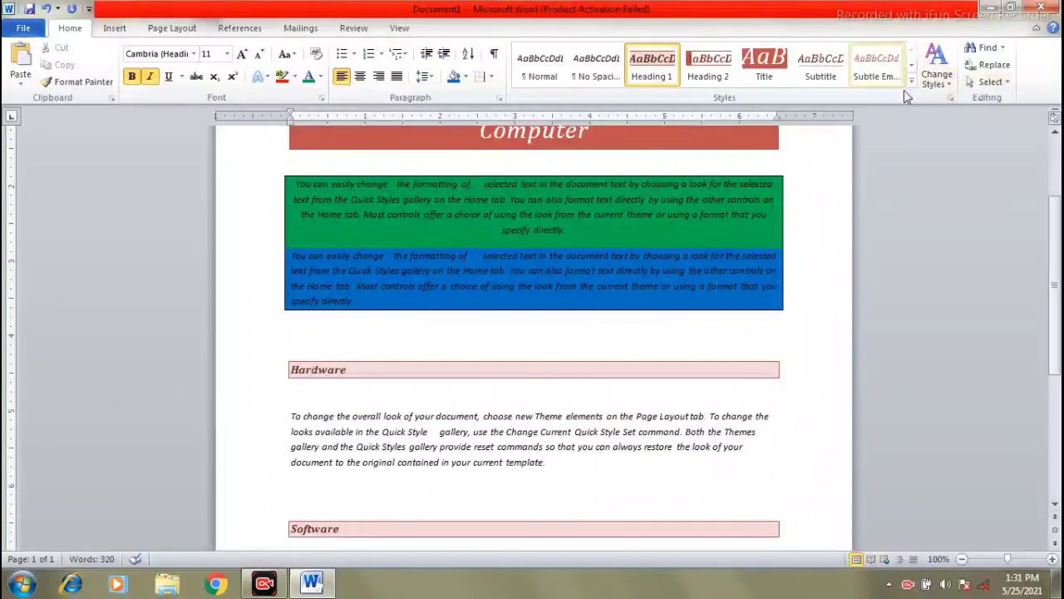
- Switch the document's style set to Formal and review the restyled title
left_click(949, 83)
mouse_move(958, 100)
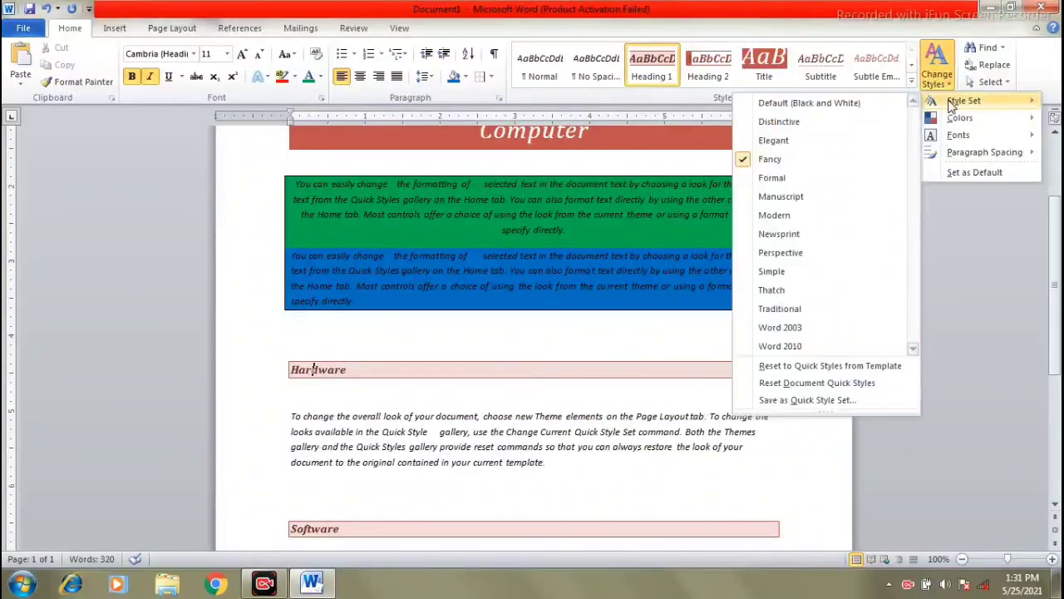
left_click(773, 178)
scroll(656, 309, "up", 3)
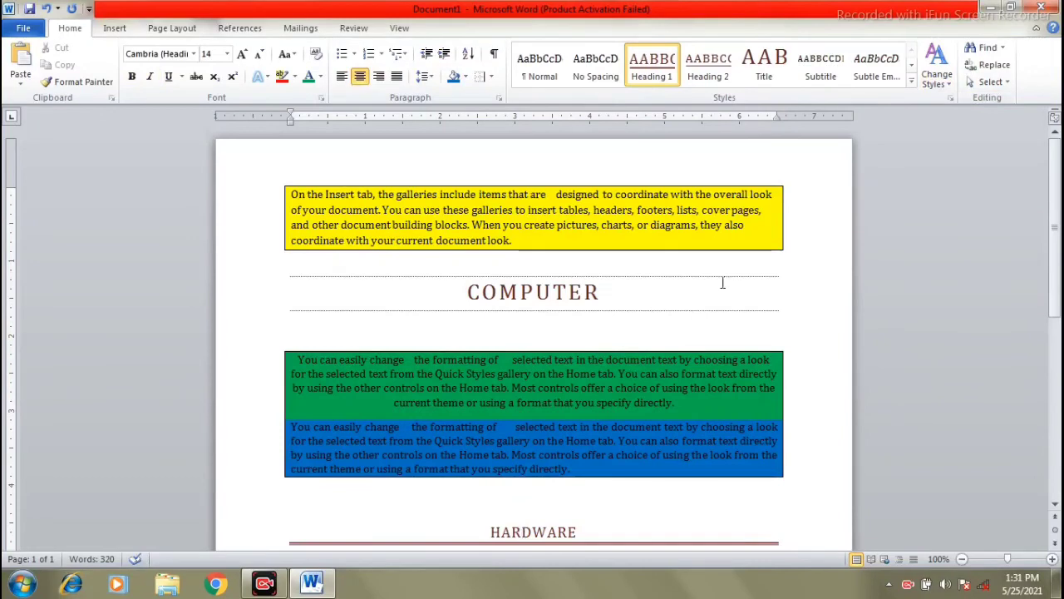
- Switch the document's style set to Modern and review the Hardware and Software sections
left_click(946, 87)
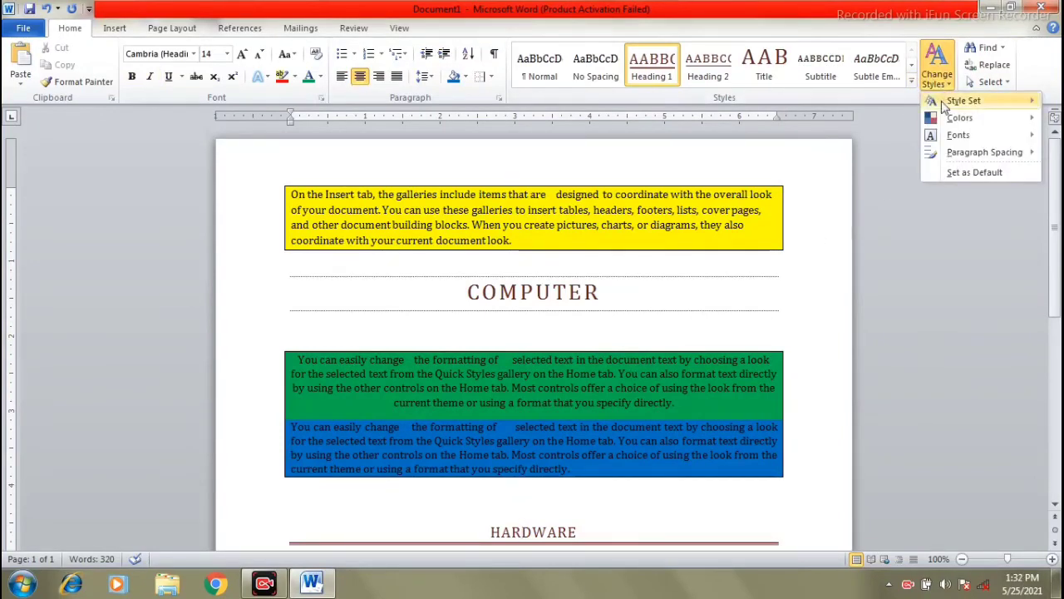
mouse_move(956, 101)
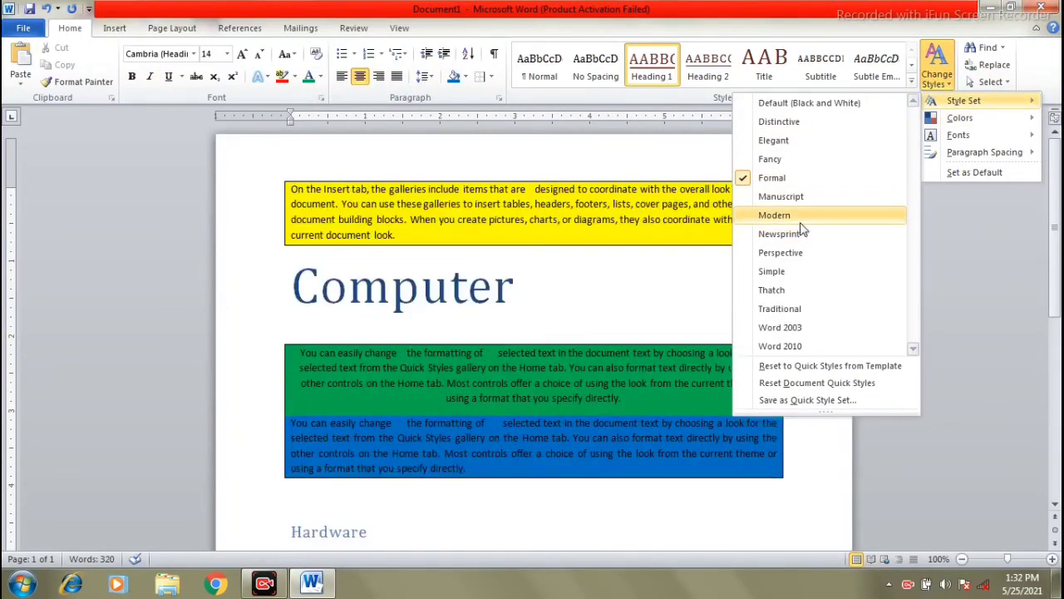
left_click(794, 215)
scroll(678, 306, "down", 6)
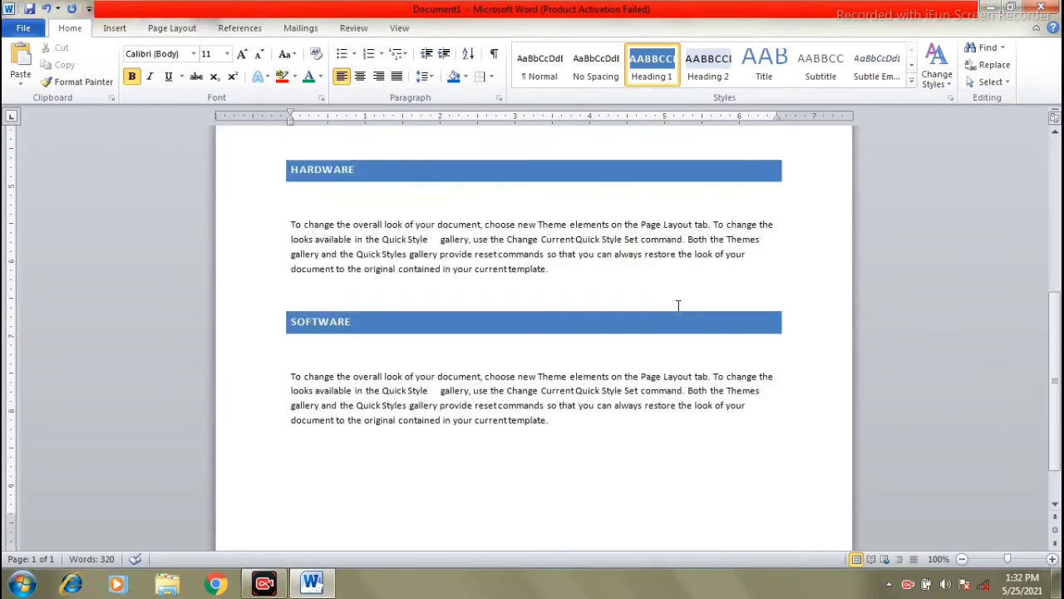
- Preview the Traditional style set, but apply Word 2003 to the document instead
left_click(936, 71)
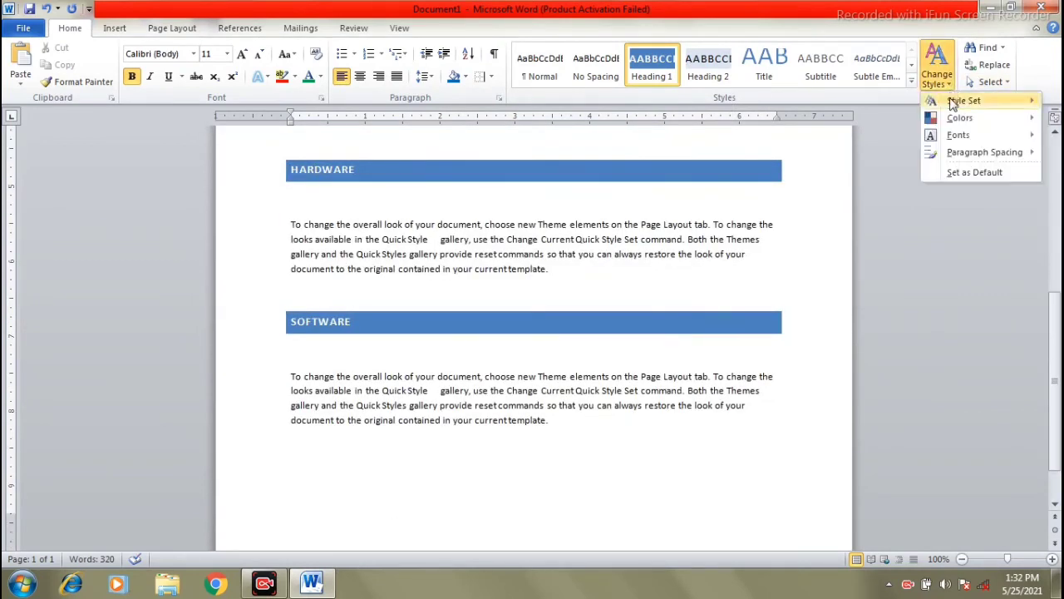
mouse_move(954, 101)
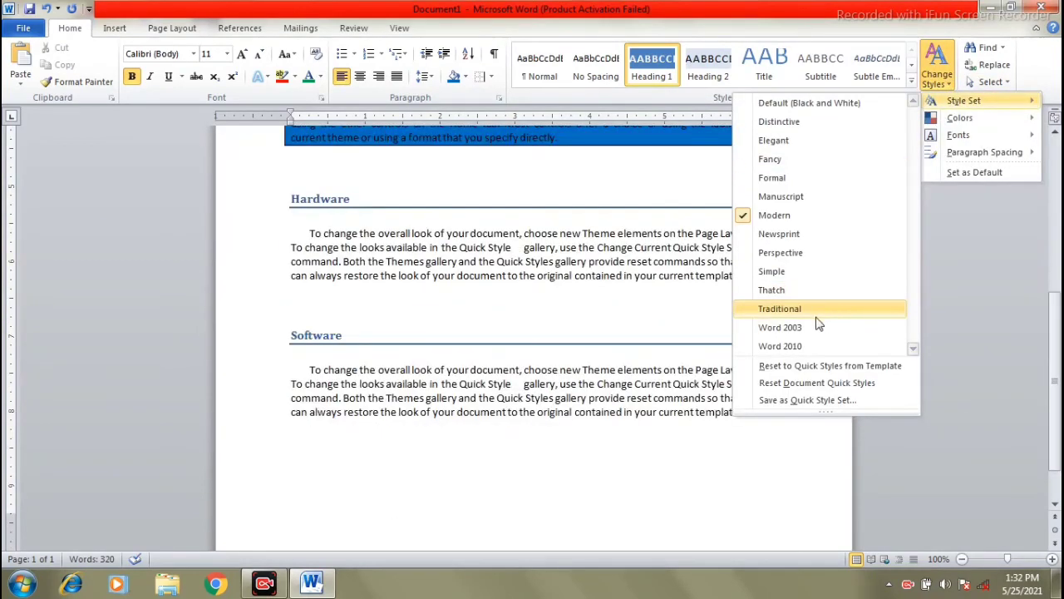
left_click(800, 327)
scroll(682, 300, "up", 3)
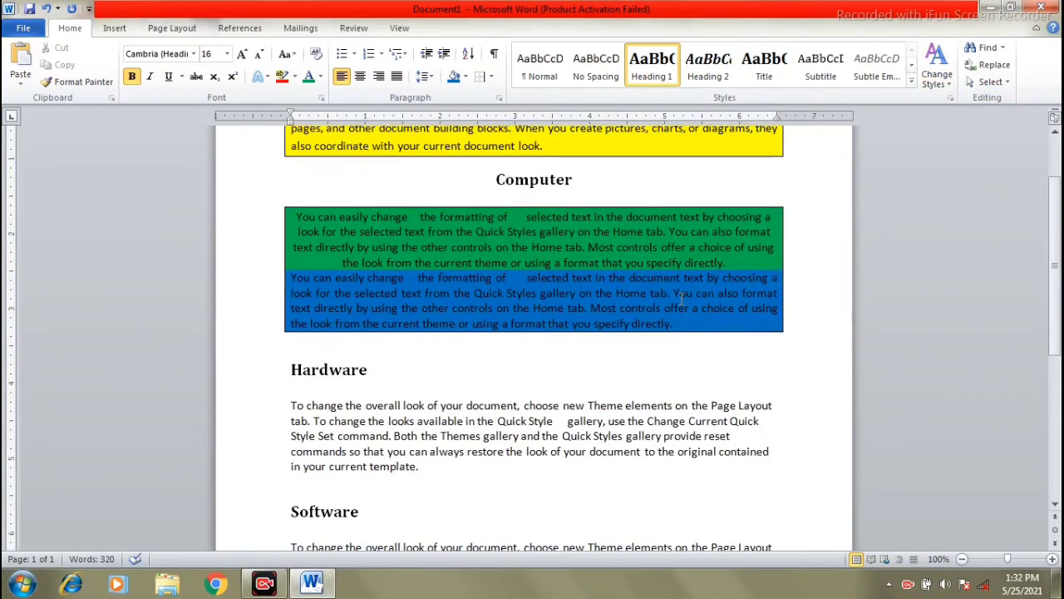
- Set the document's style set to Word 2010
left_click(936, 71)
mouse_move(956, 100)
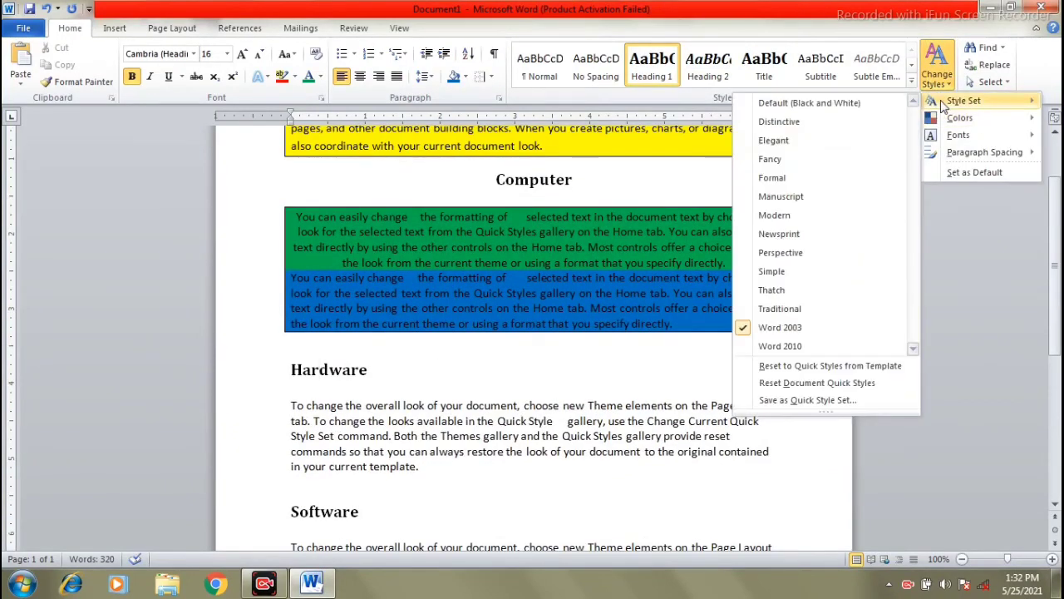
left_click(789, 344)
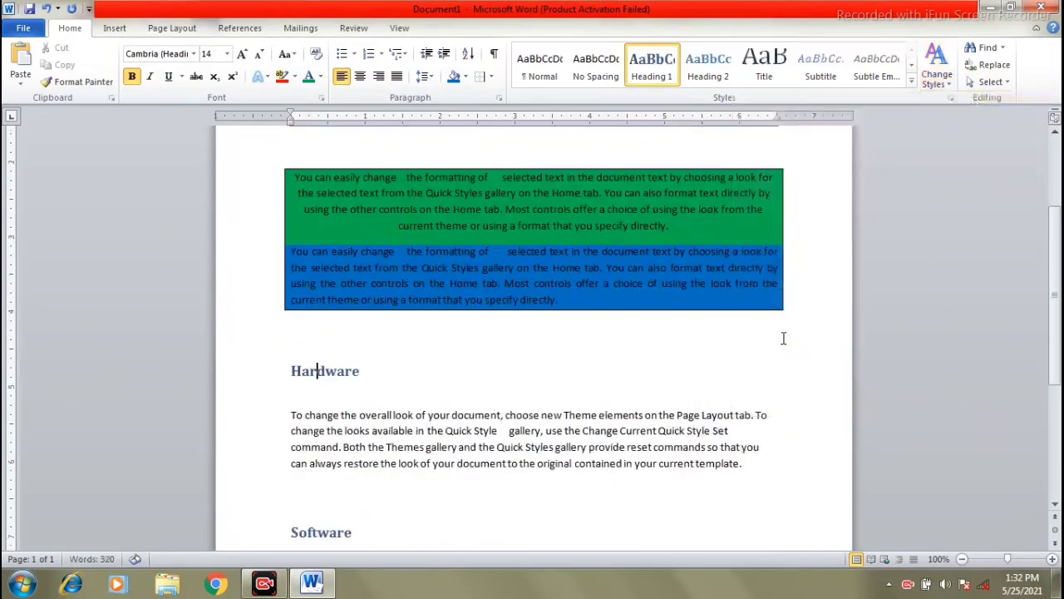
- Apply the style set that centers the Computer title in italics above a green line, and review the restyled document
scroll(770, 293, "up", 3)
left_click(936, 71)
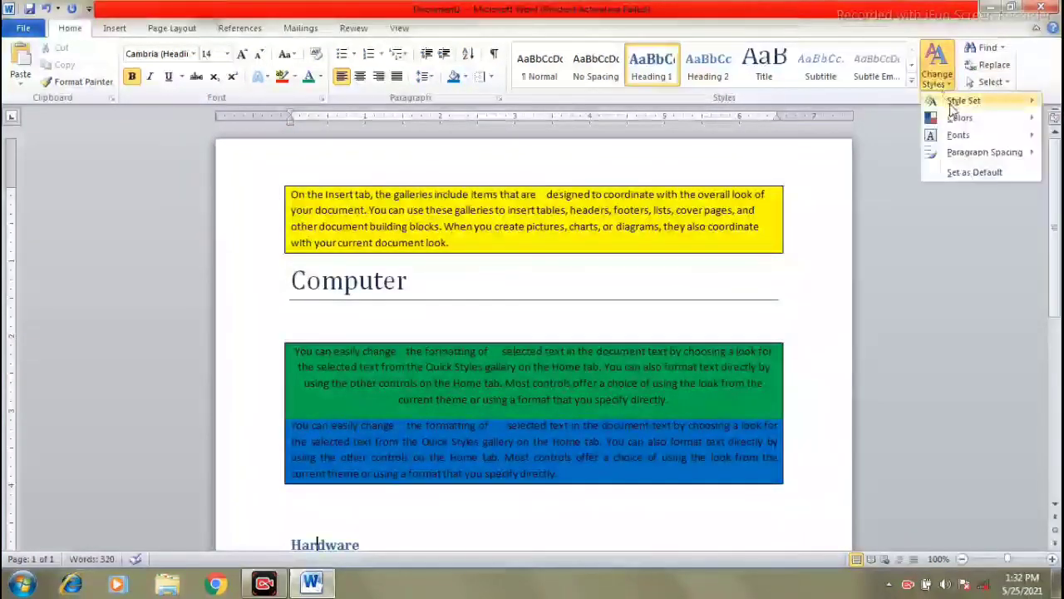
mouse_move(953, 107)
left_click(785, 309)
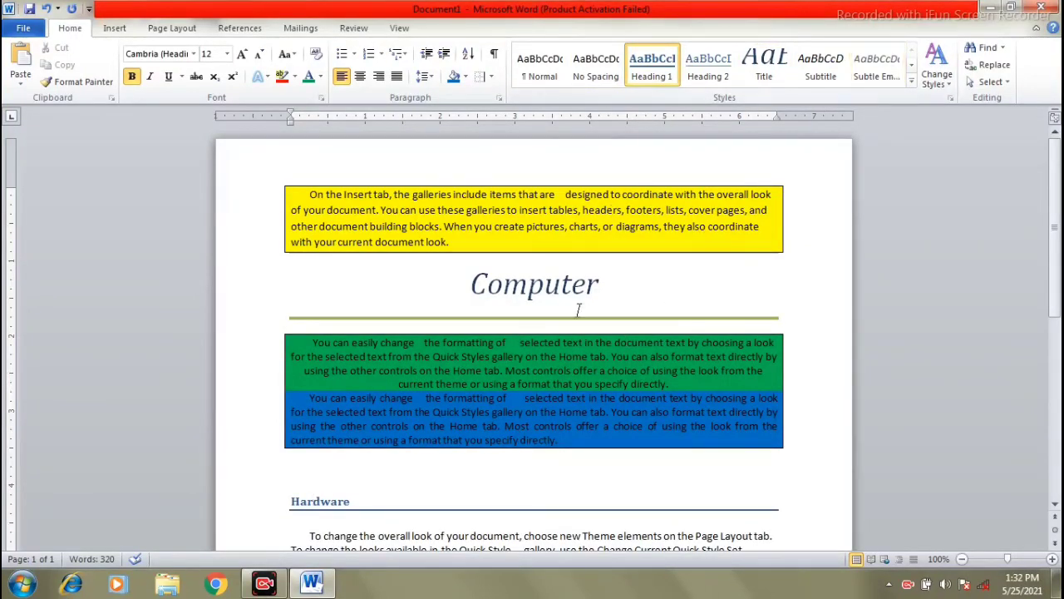
scroll(560, 430, "down", 5)
scroll(565, 399, "up", 5)
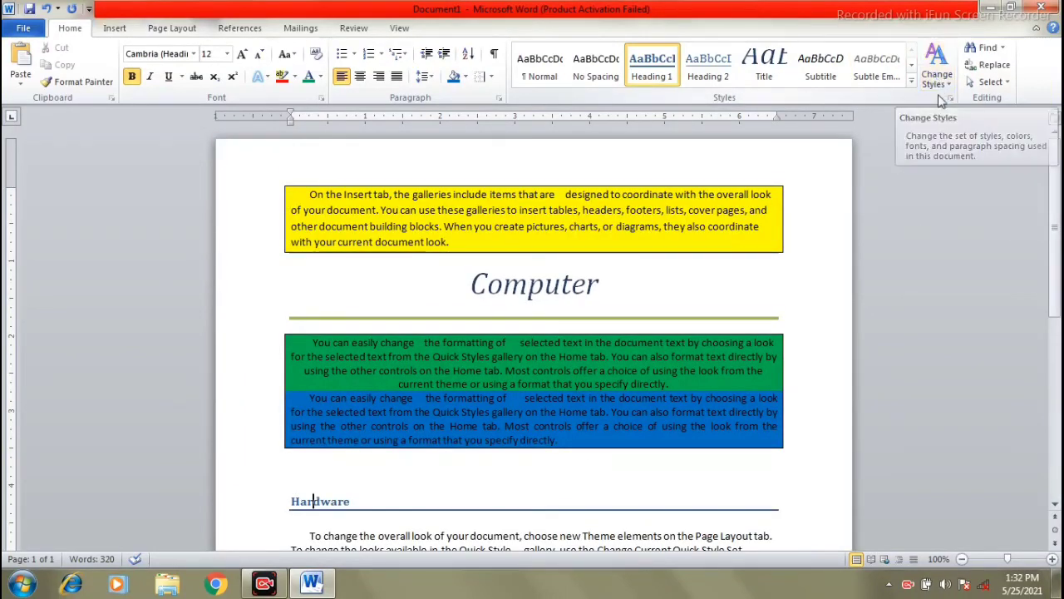
left_click(713, 295)
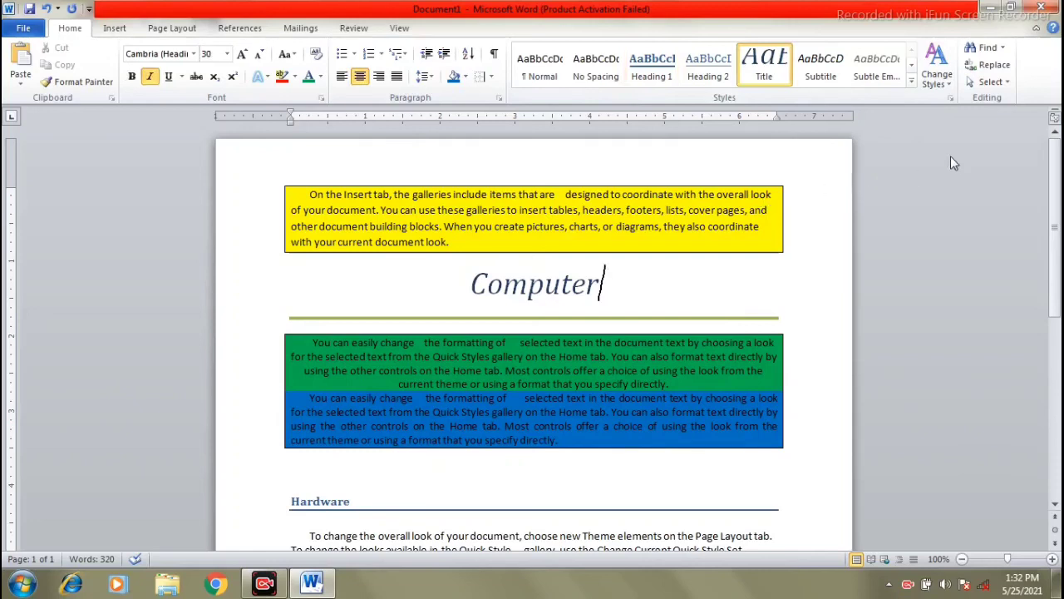
left_click(989, 82)
left_click(735, 274)
scroll(479, 306, "down", 3)
scroll(480, 306, "up", 3)
- Search the document for "find" and close the search pane
left_click(985, 47)
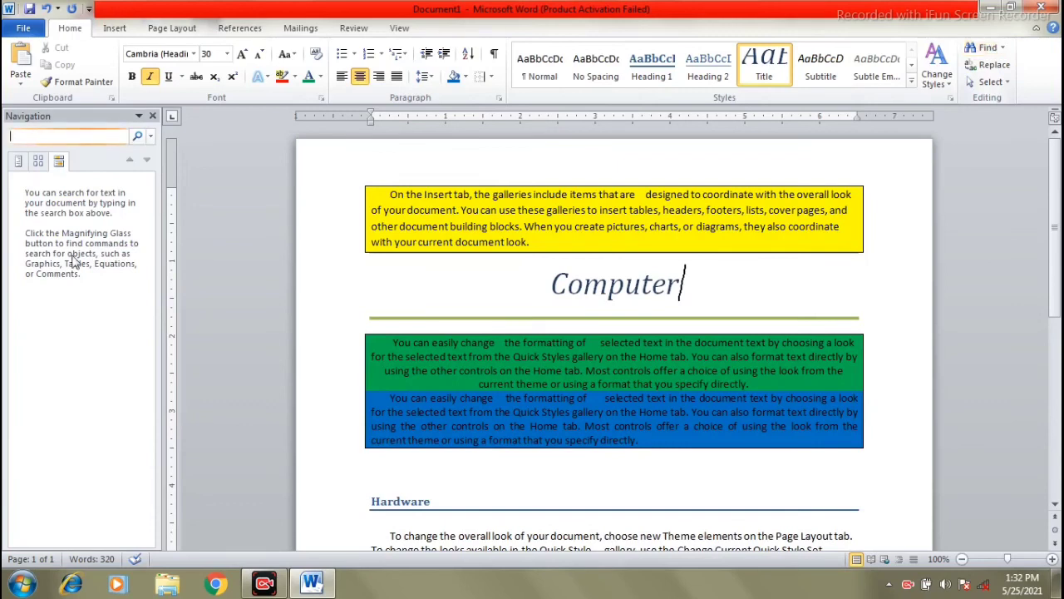
type("find")
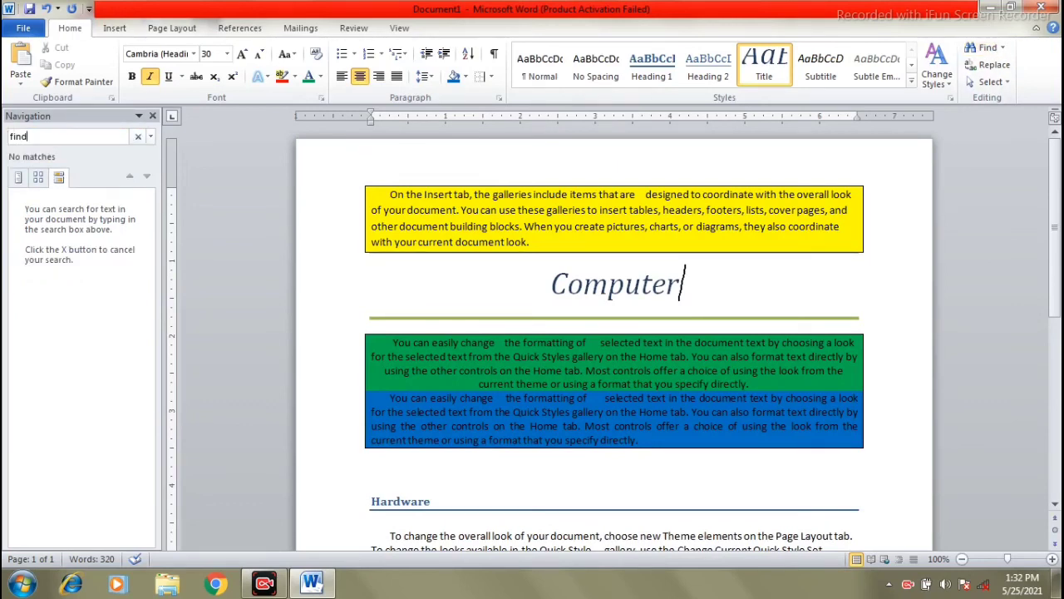
left_click(153, 115)
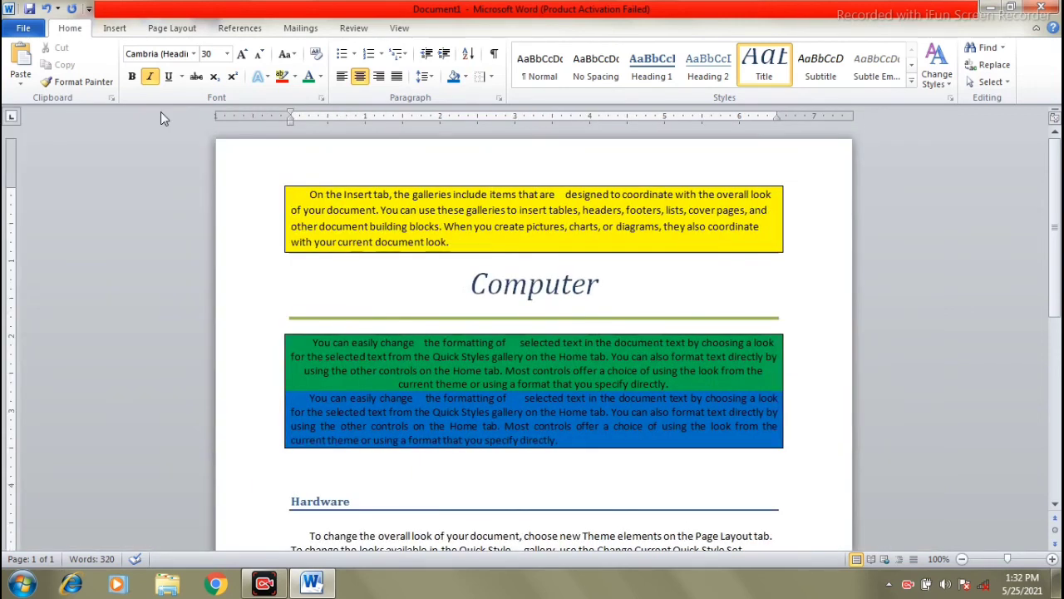
- Search the document for "home", review the highlighted matches on the page, and close the search pane
left_click(1002, 48)
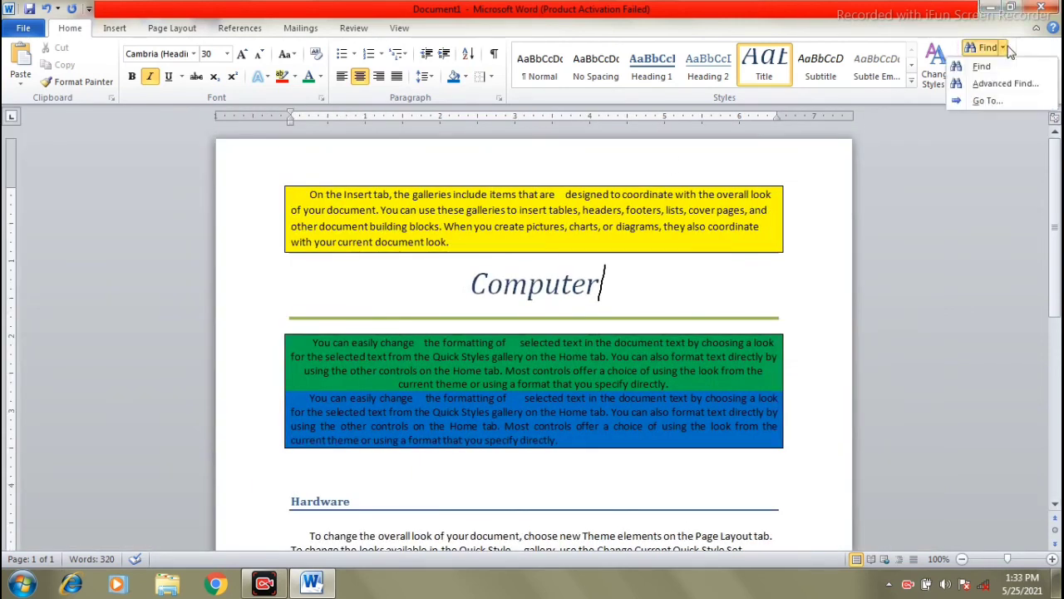
left_click(981, 67)
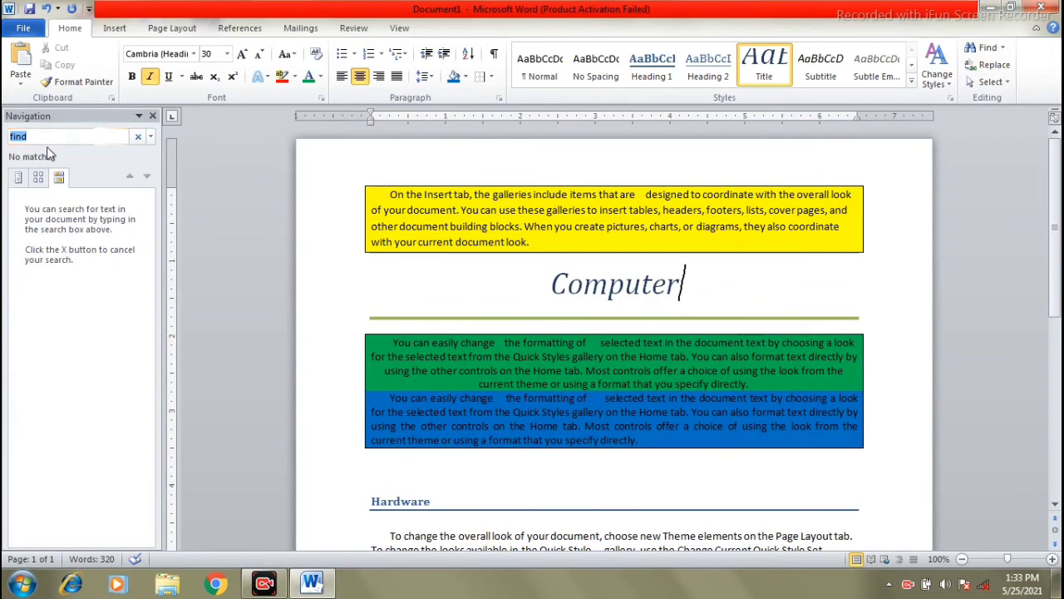
type("home")
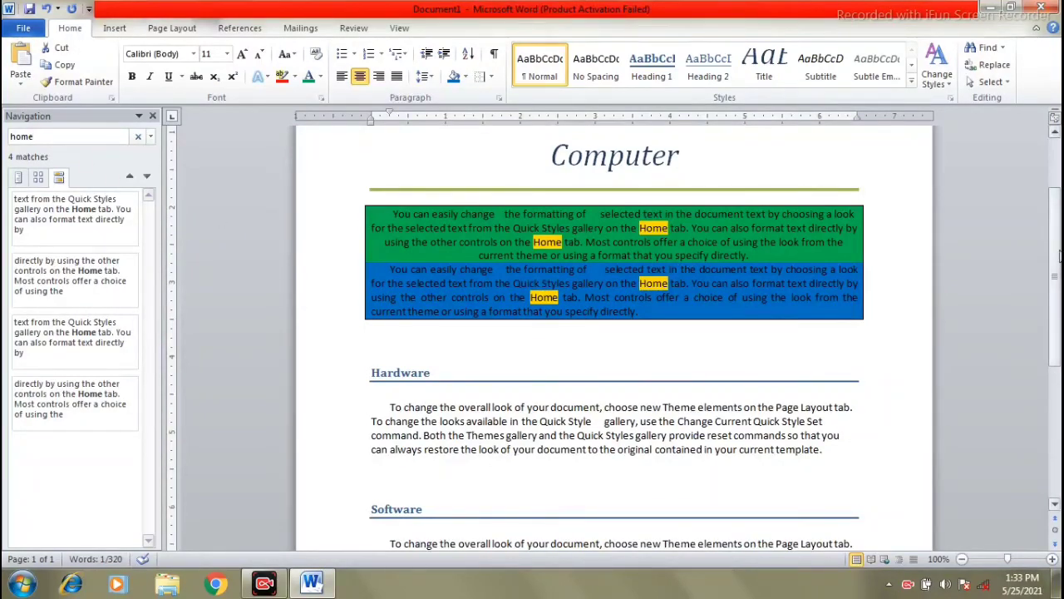
scroll(1059, 328, "down", 5)
scroll(1059, 329, "up", 8)
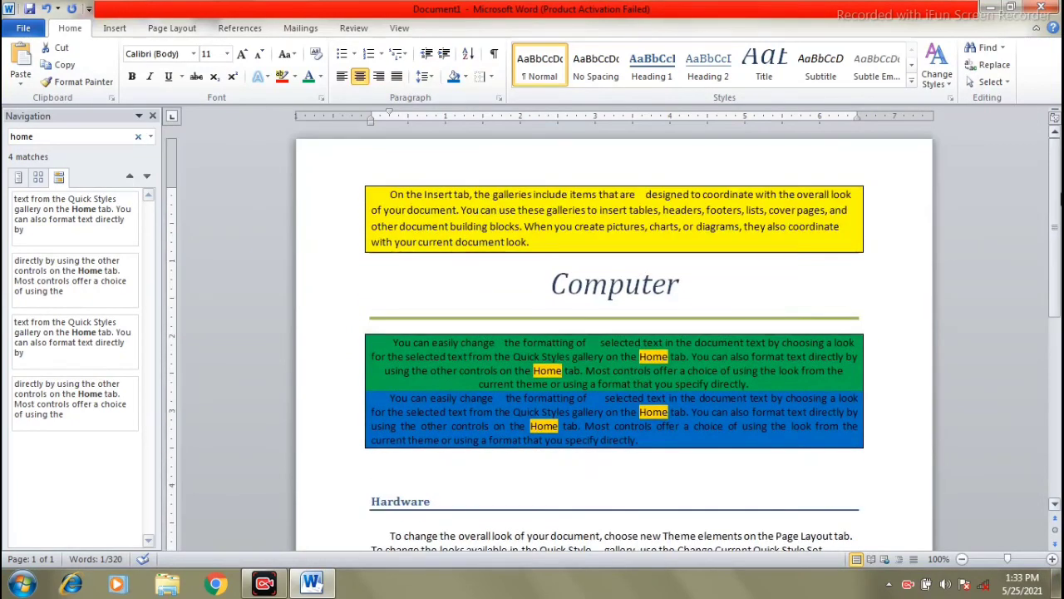
scroll(1059, 329, "down", 7)
scroll(1059, 328, "up", 4)
scroll(615, 333, "up", 1)
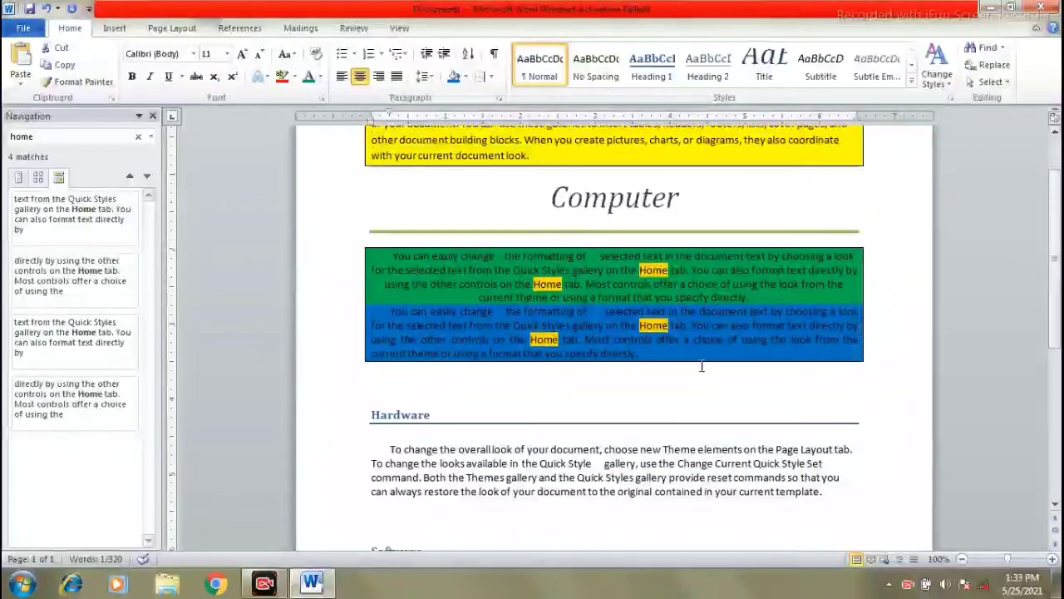
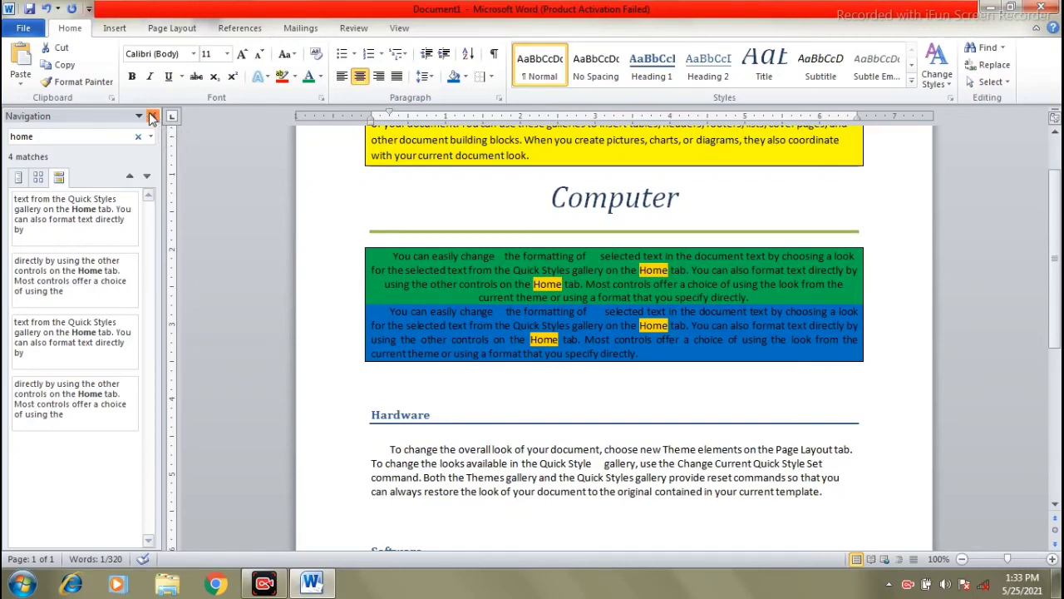
left_click(153, 117)
- Reopen the search for "home" and look at the Go To options, leaving them unused
left_click(984, 48)
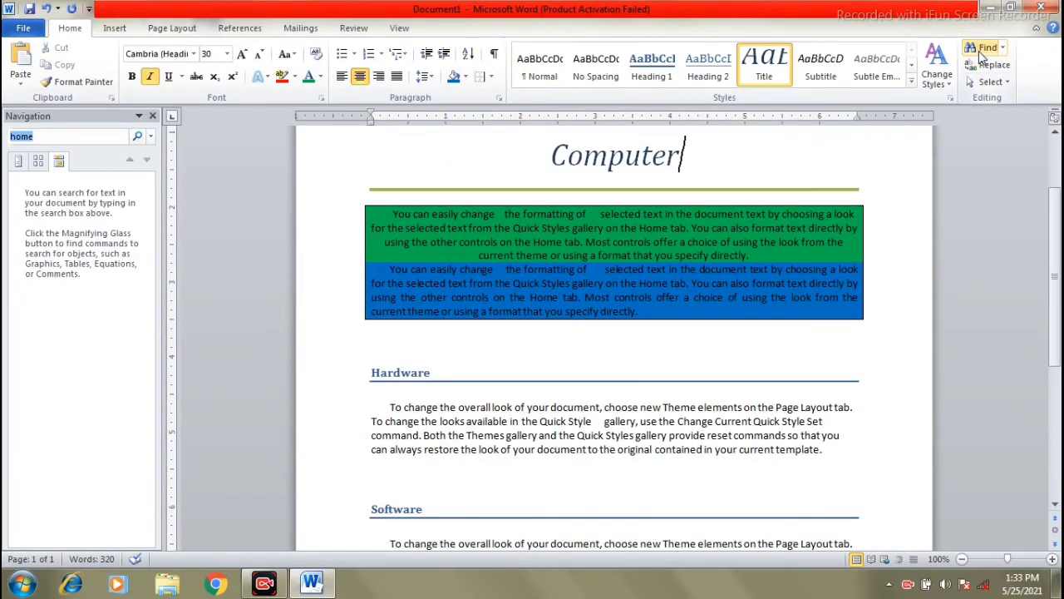
left_click(1003, 47)
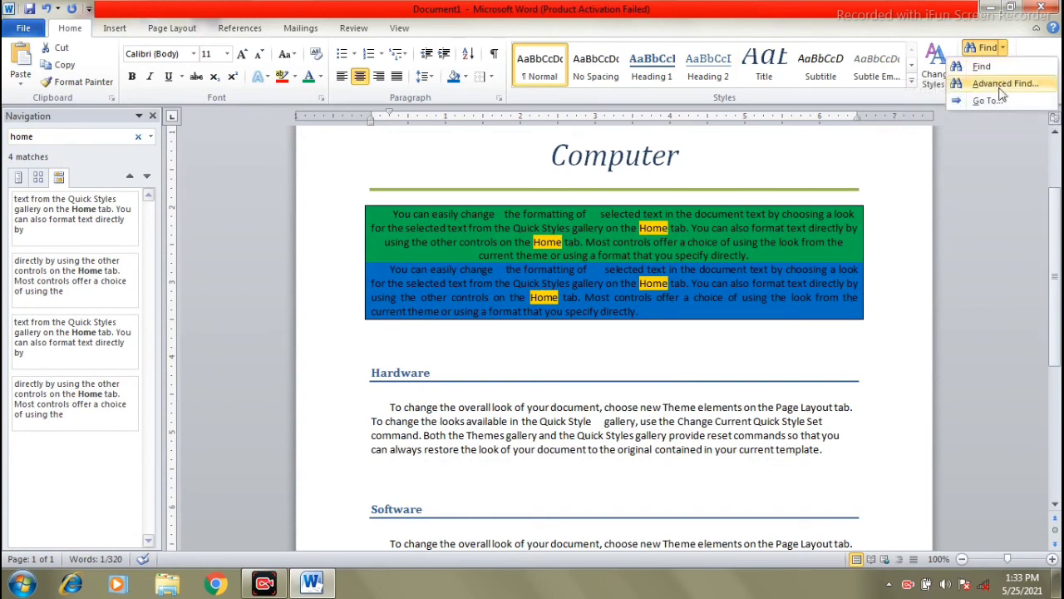
left_click(999, 100)
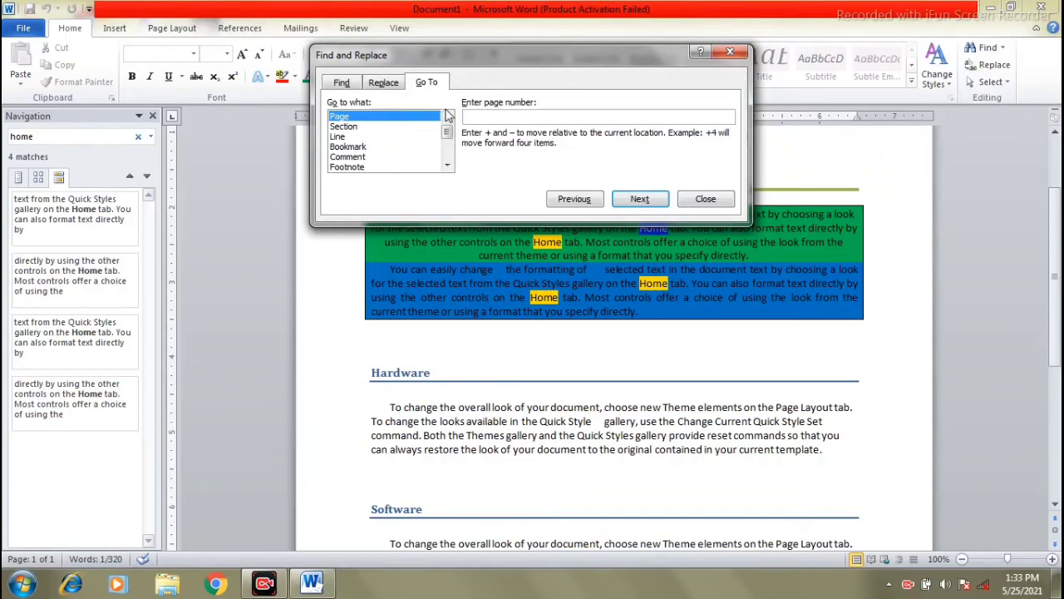
left_click(730, 52)
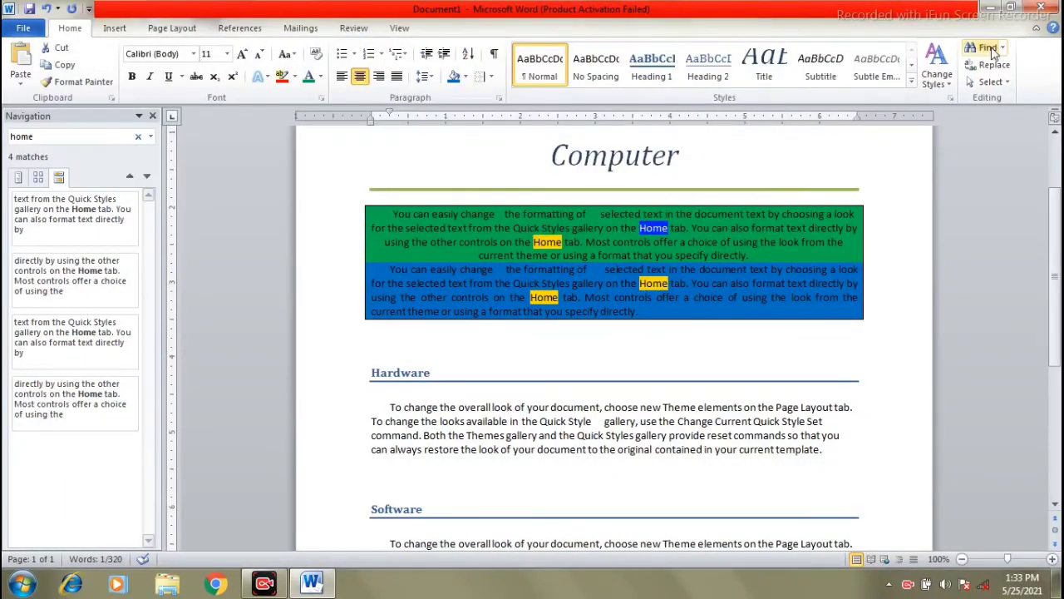
left_click(989, 47)
left_click(1004, 48)
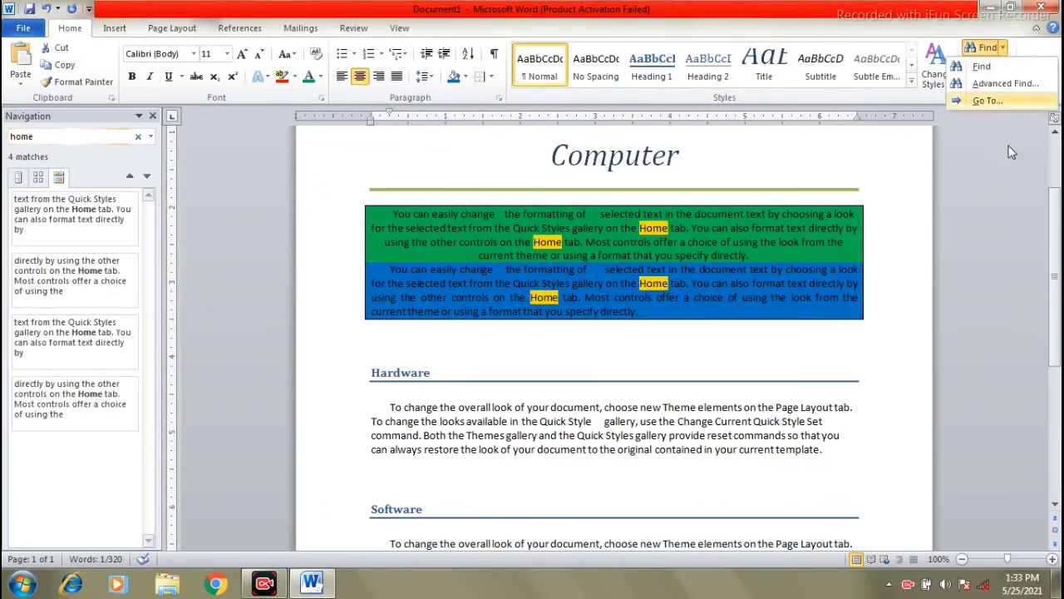
left_click(993, 65)
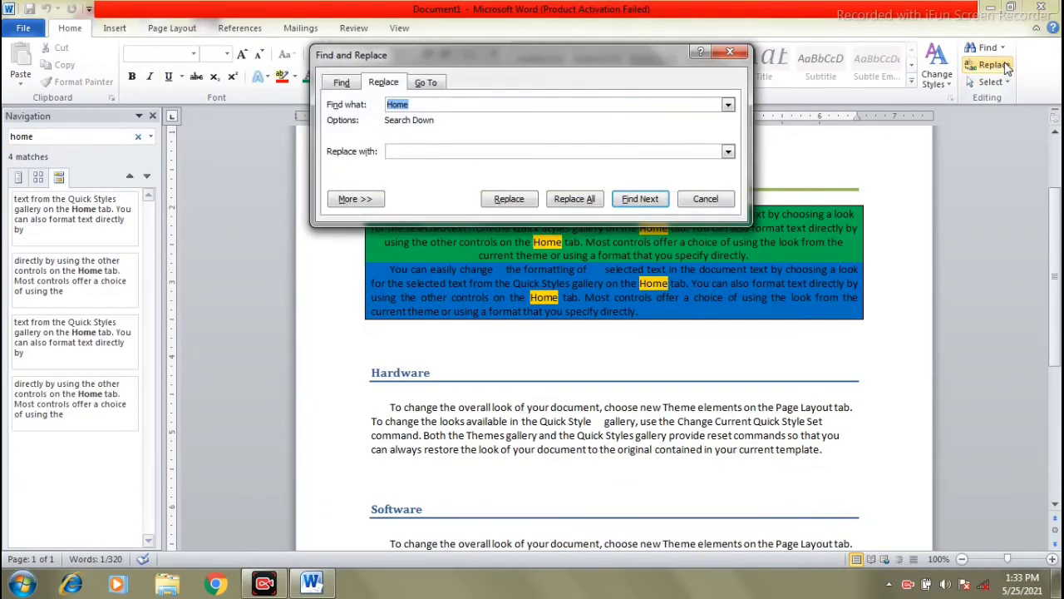
left_click(728, 52)
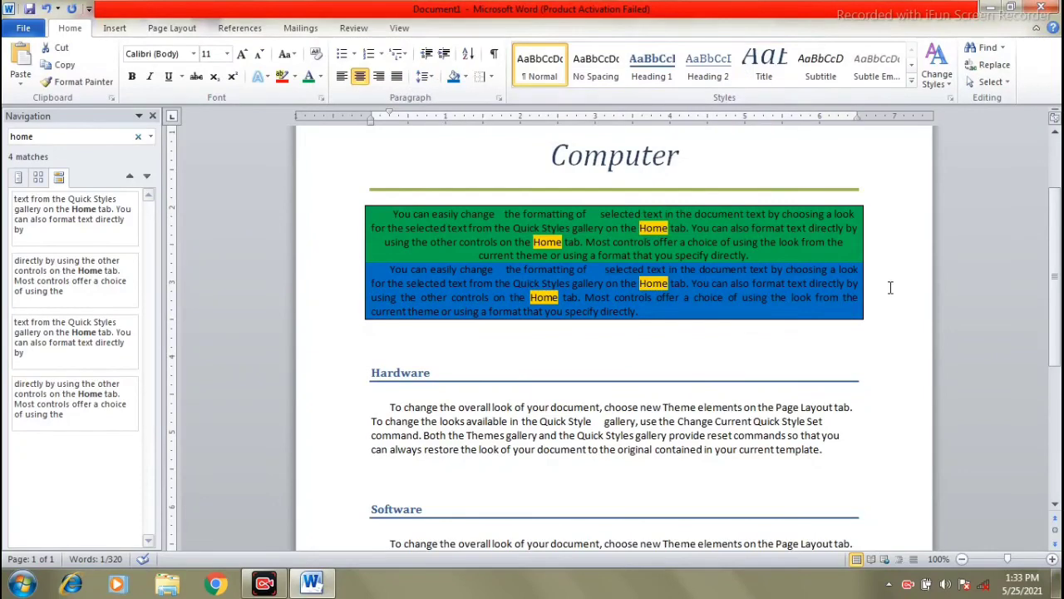
left_click(678, 227)
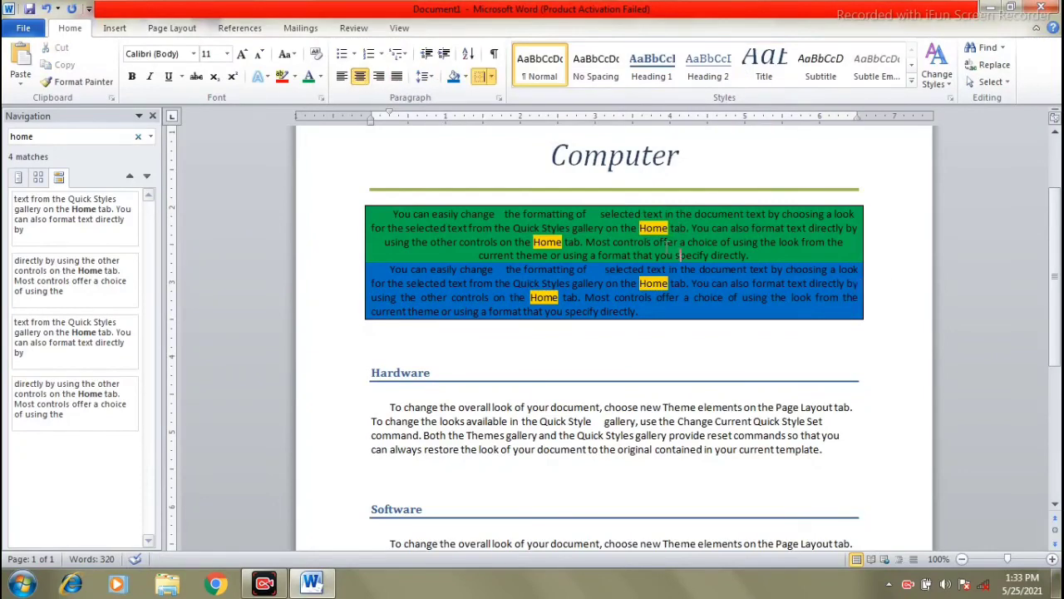
- Replace every occurrence of "Home" in the document with "building"
left_click(995, 68)
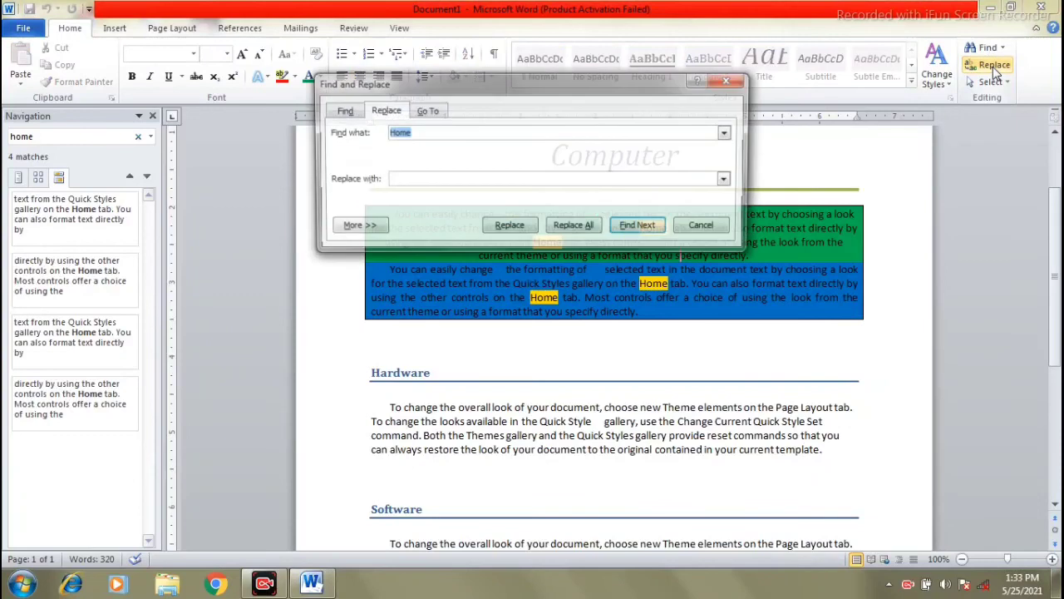
left_click(407, 180)
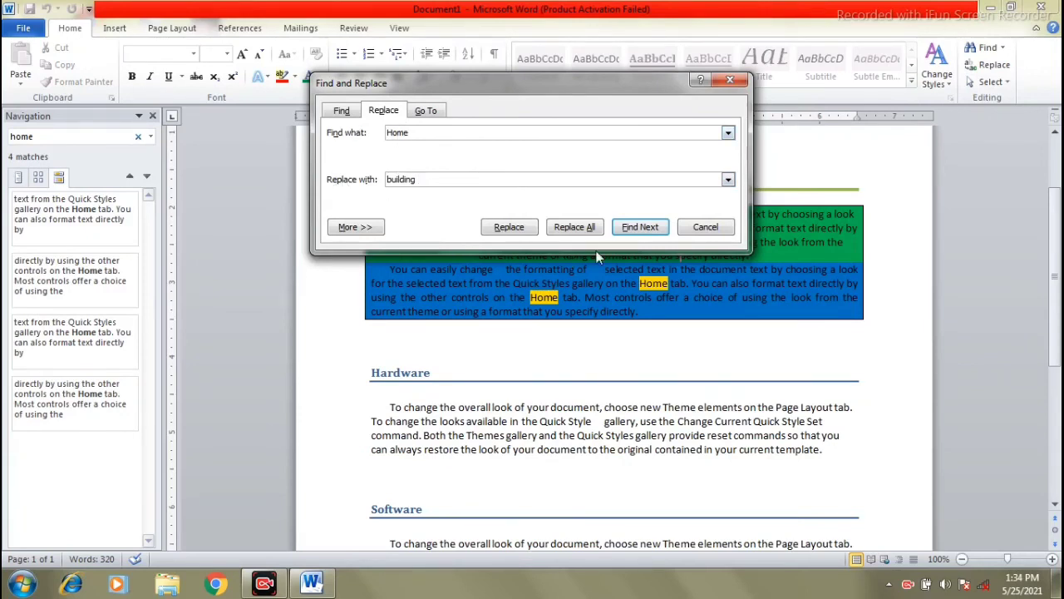
left_click_drag(529, 92, 588, 334)
left_click(567, 469)
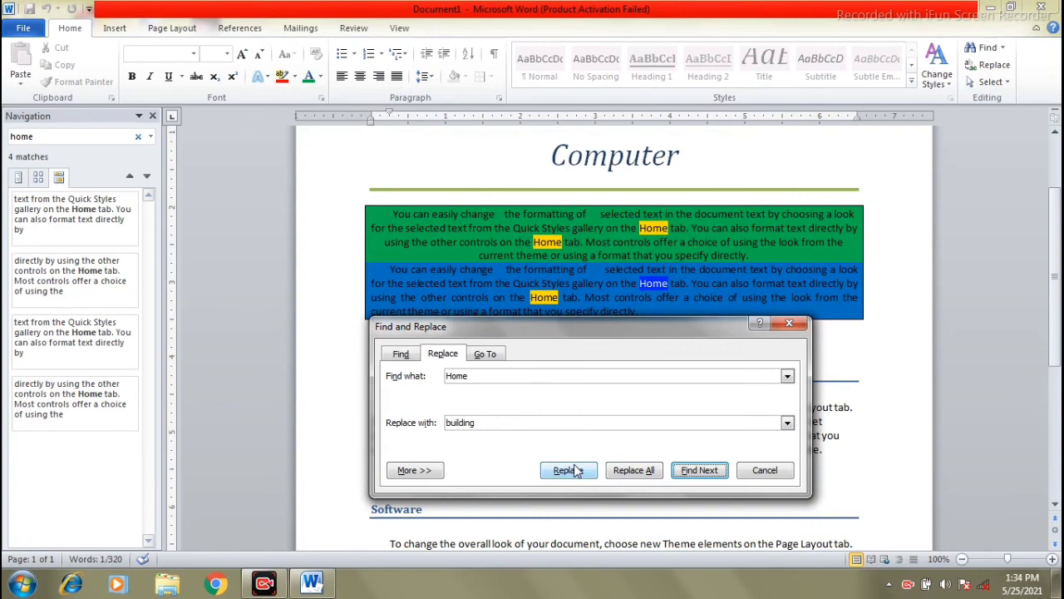
left_click_drag(587, 323, 588, 350)
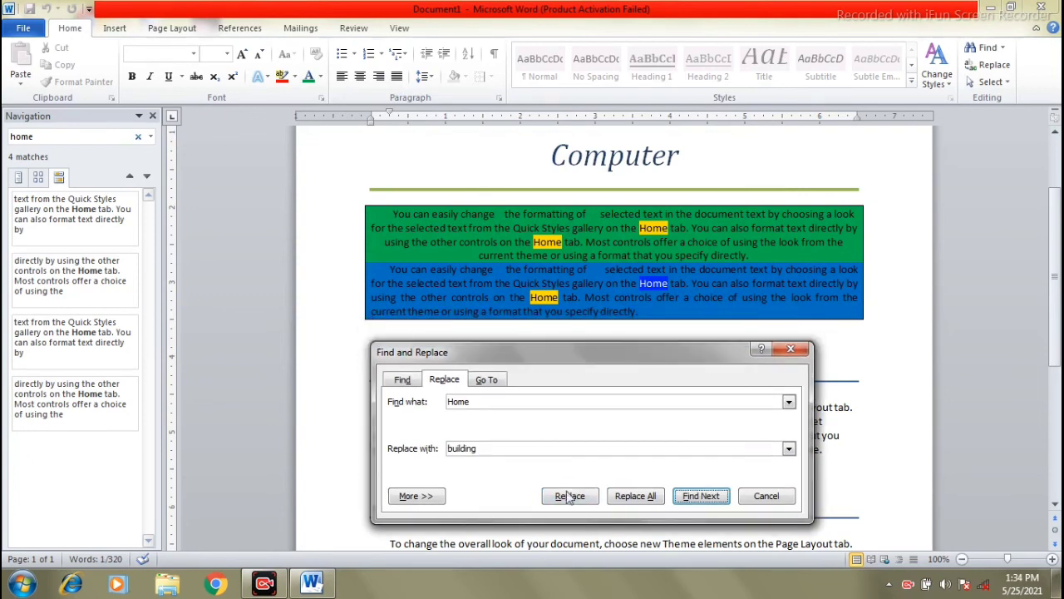
left_click(633, 496)
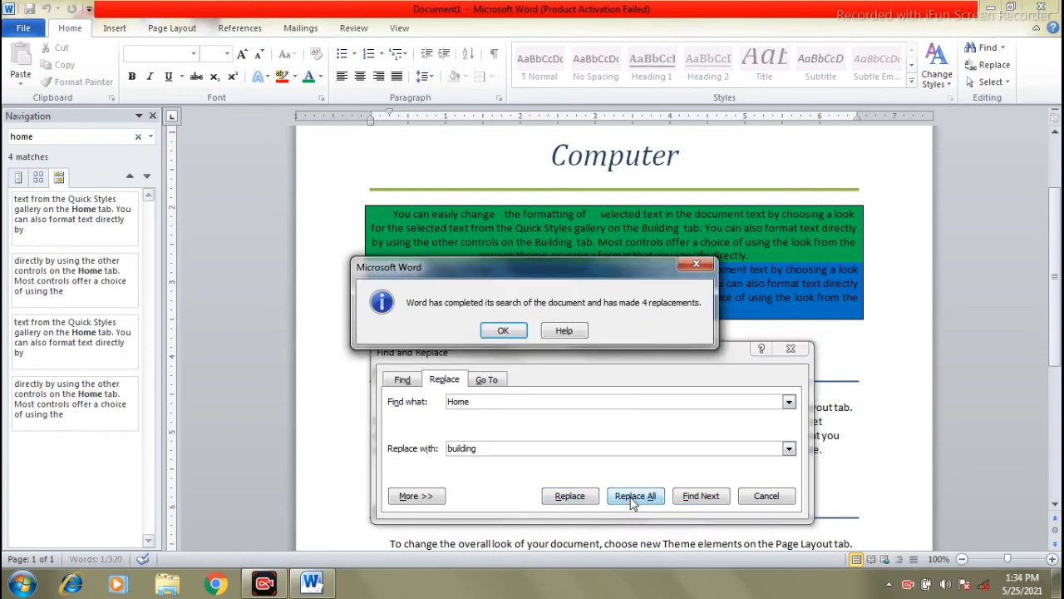
left_click(503, 331)
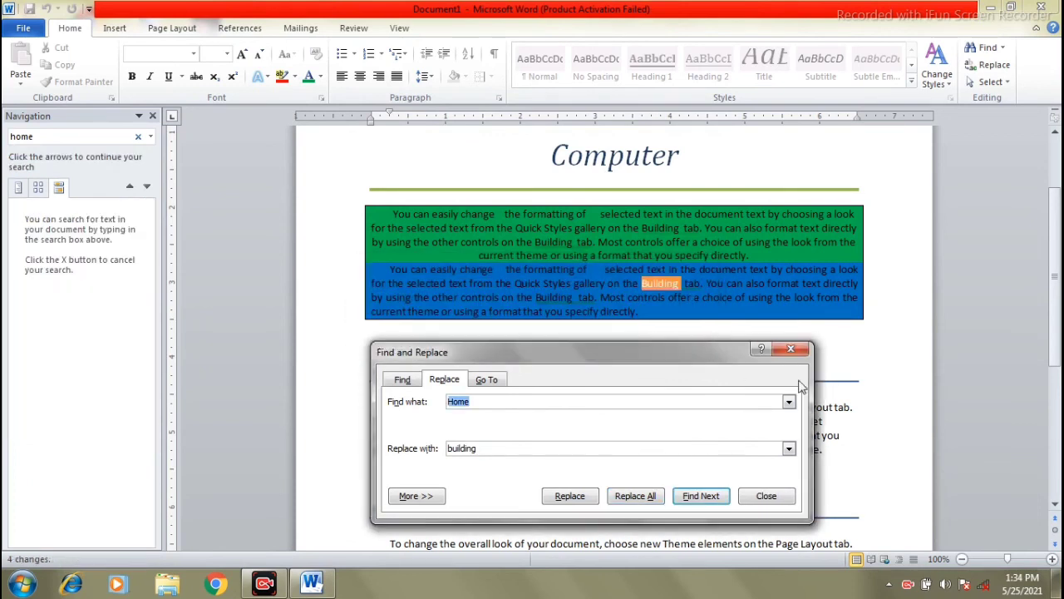
left_click(800, 351)
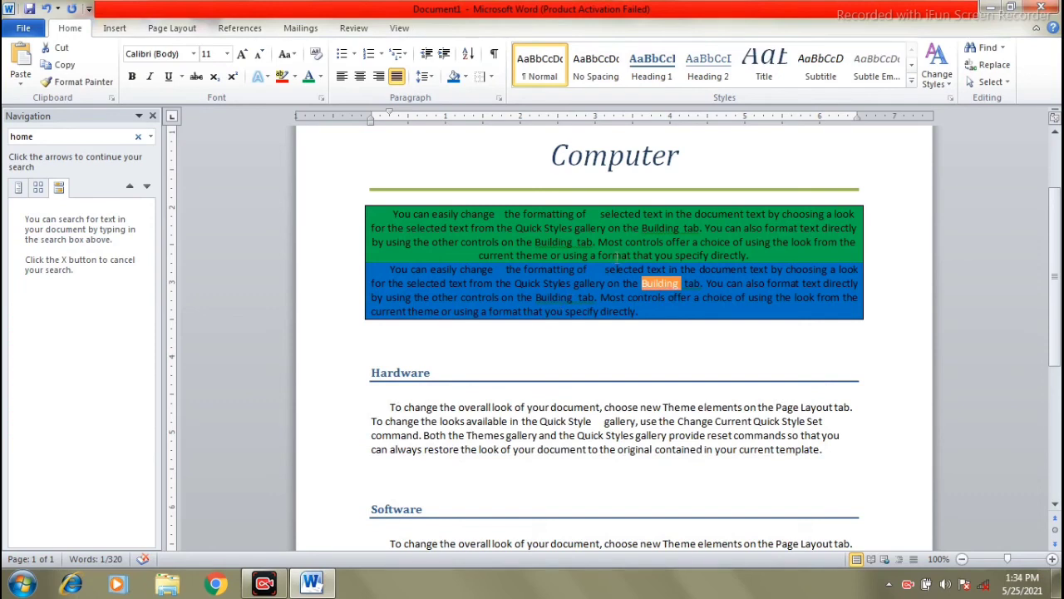
- Move the space before the first "Building" in the green paragraph inside that word, just before "ng"
left_click(655, 228)
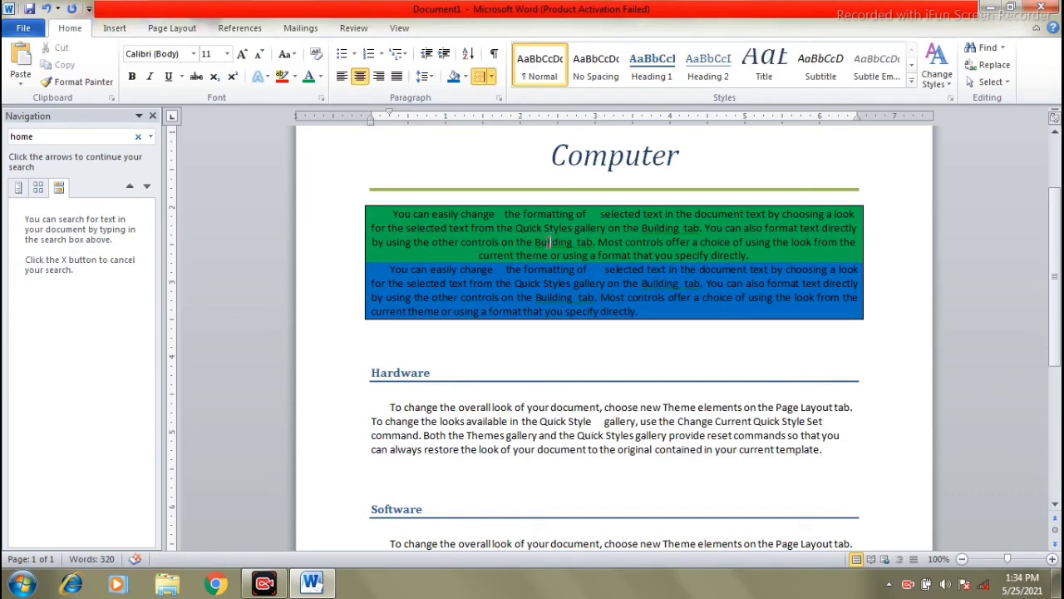
left_click_drag(537, 242, 652, 230)
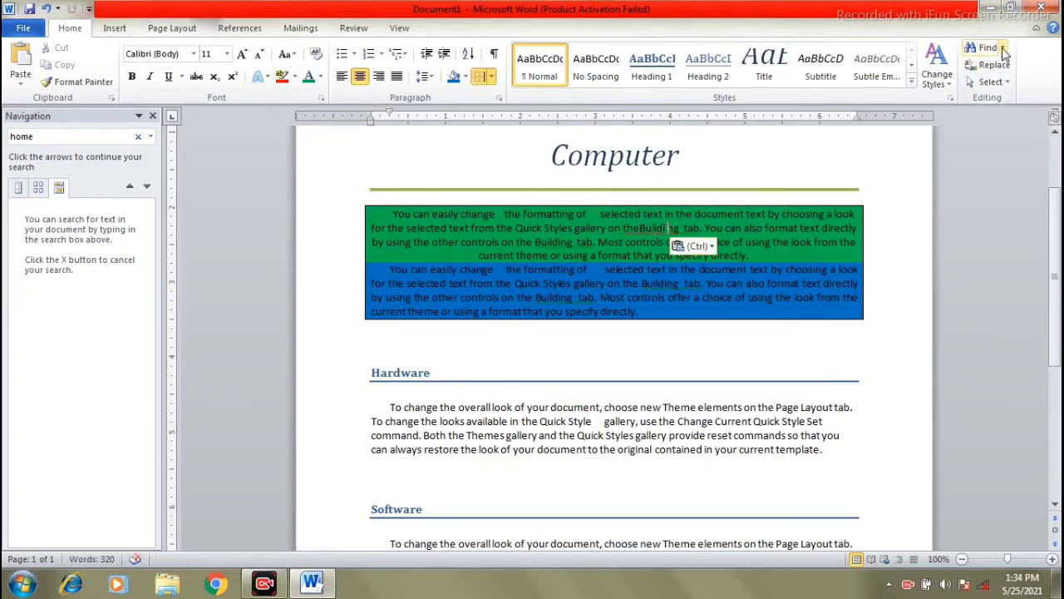
- Use Go To to jump to page 1 of the document, then close the dialog
left_click(998, 51)
left_click(991, 104)
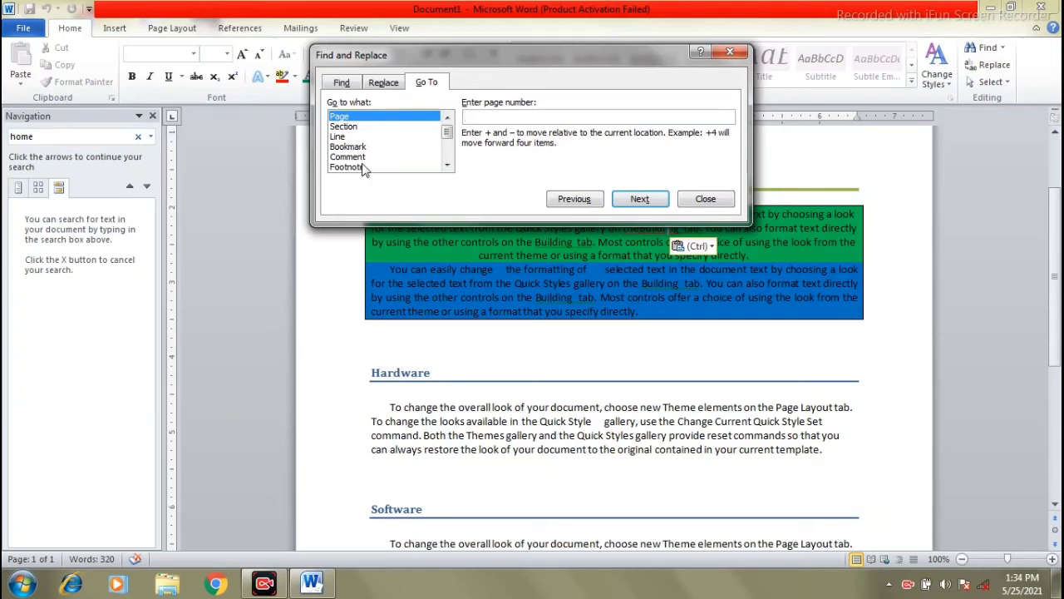
mouse_move(442, 136)
left_mouse_down()
mouse_move(447, 159)
mouse_move(446, 130)
left_mouse_up()
type("1")
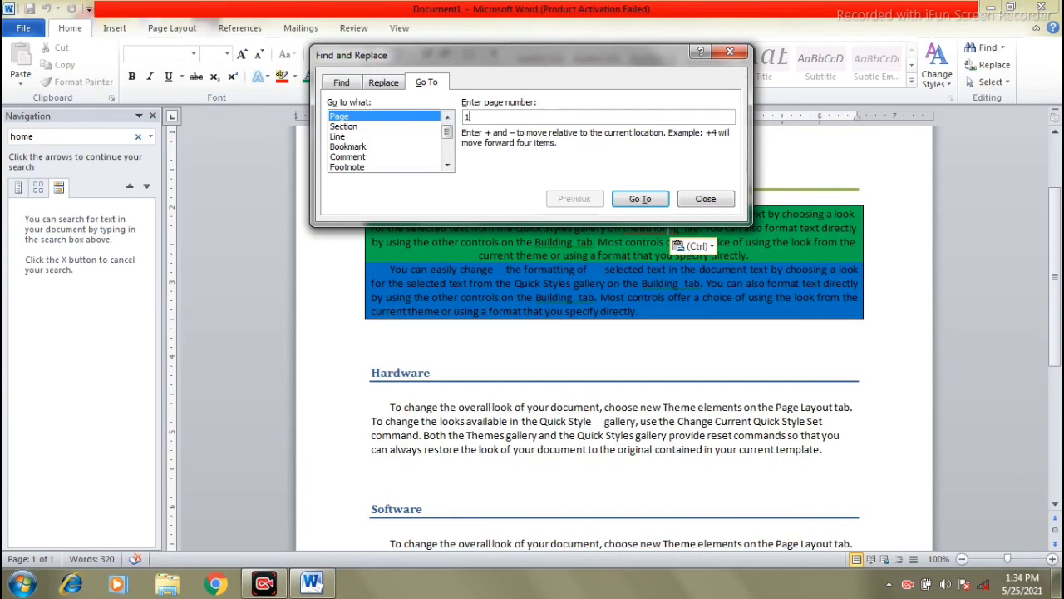
left_click(650, 203)
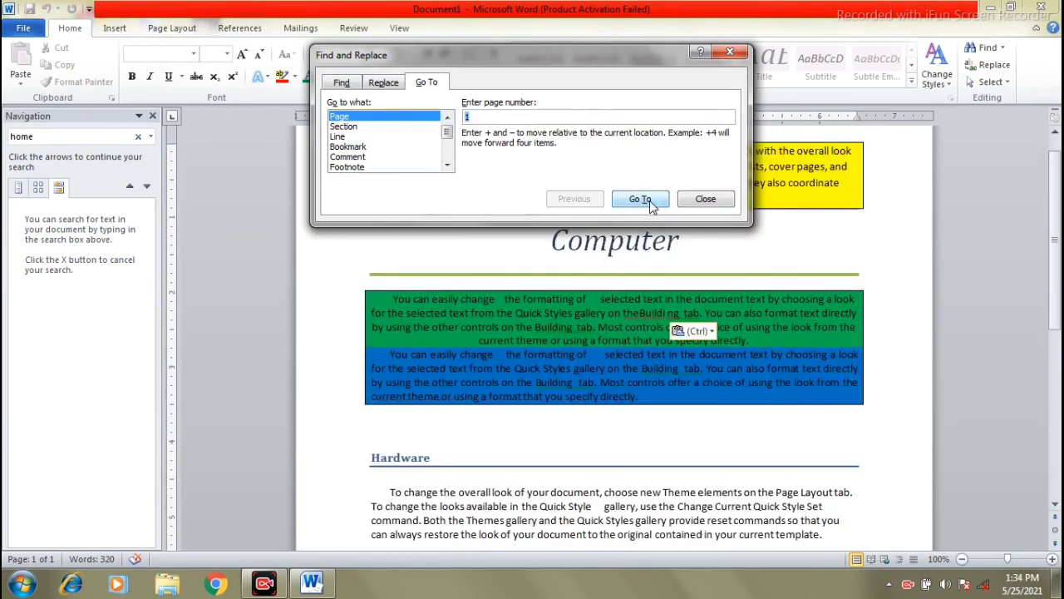
left_click(729, 51)
- Extend the document past the Software section onto a second page and enter "Asdfsdafasdf" there
scroll(744, 258, "down", 5)
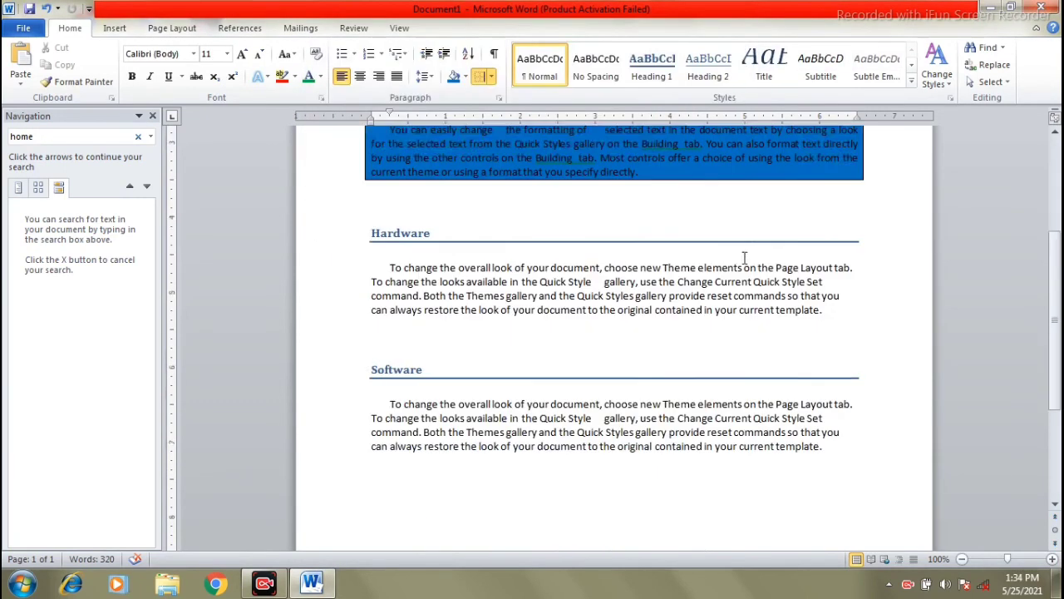
scroll(744, 258, "down", 4)
left_click(397, 448)
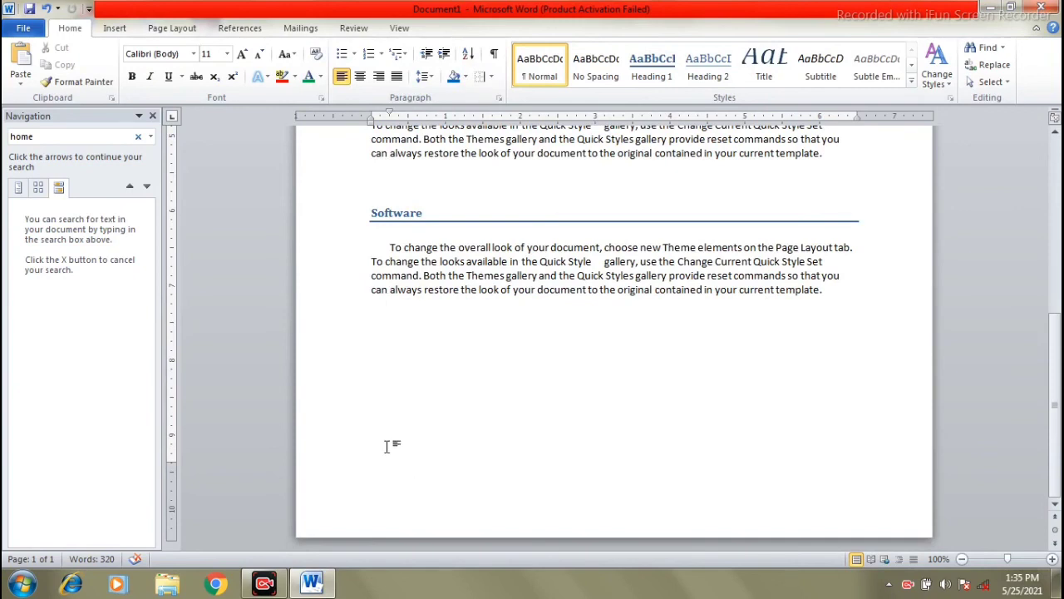
key("ctrl+z")
key("ctrl+Return")
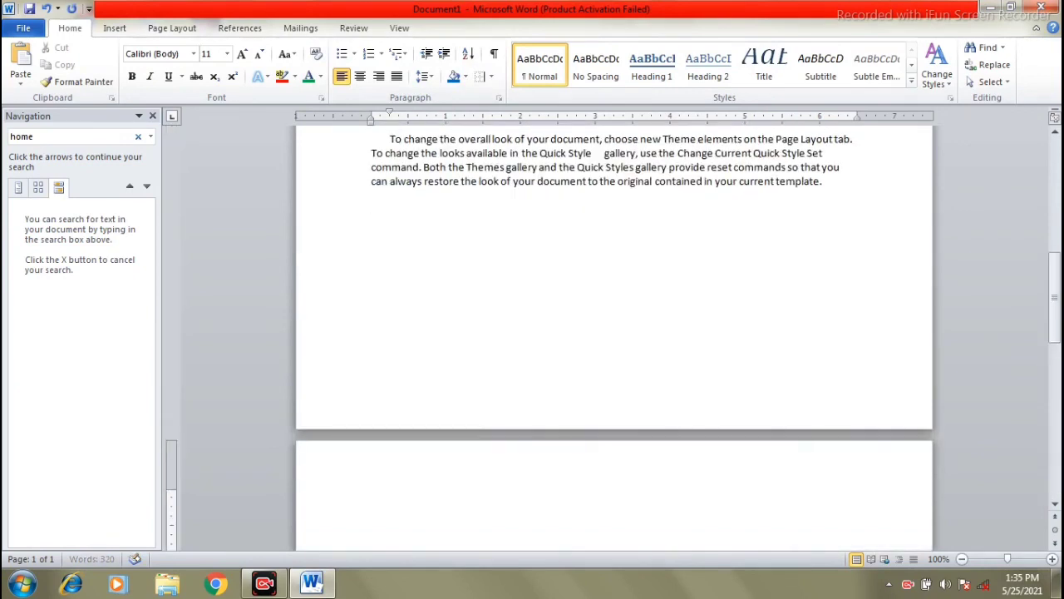
type("asdfsdafasdf")
key("Return")
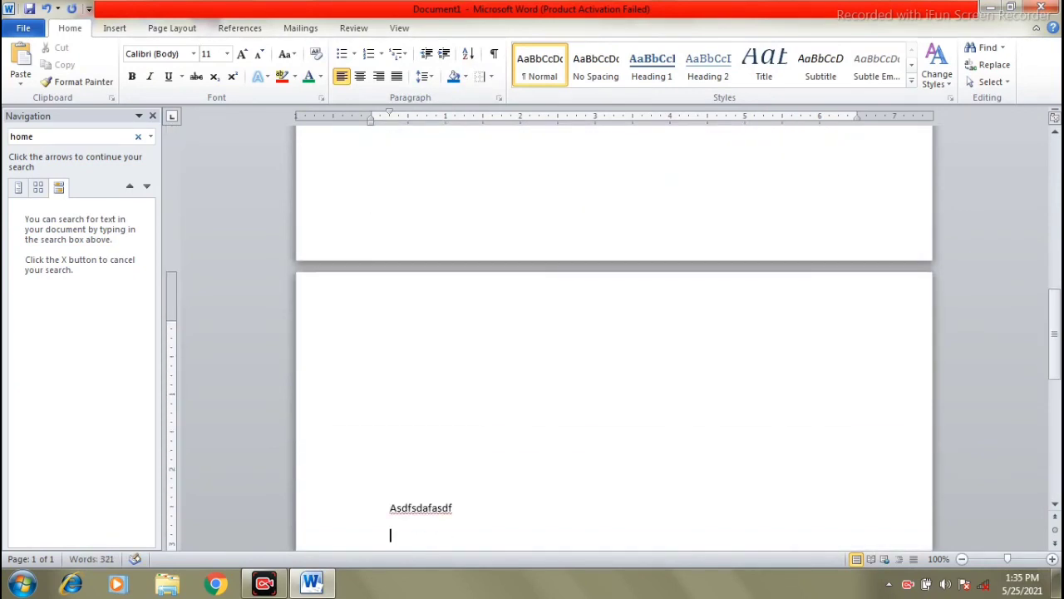
- Add empty lines below that text to reach a third page and enter "asdfdsf" on it
scroll(614, 332, "down", 8)
key("Return")
key("Return")
key("Return")
key("Return")
key("Return")
key("Return")
key("Return")
key("Return")
key("Return")
key("Return")
type("asd")
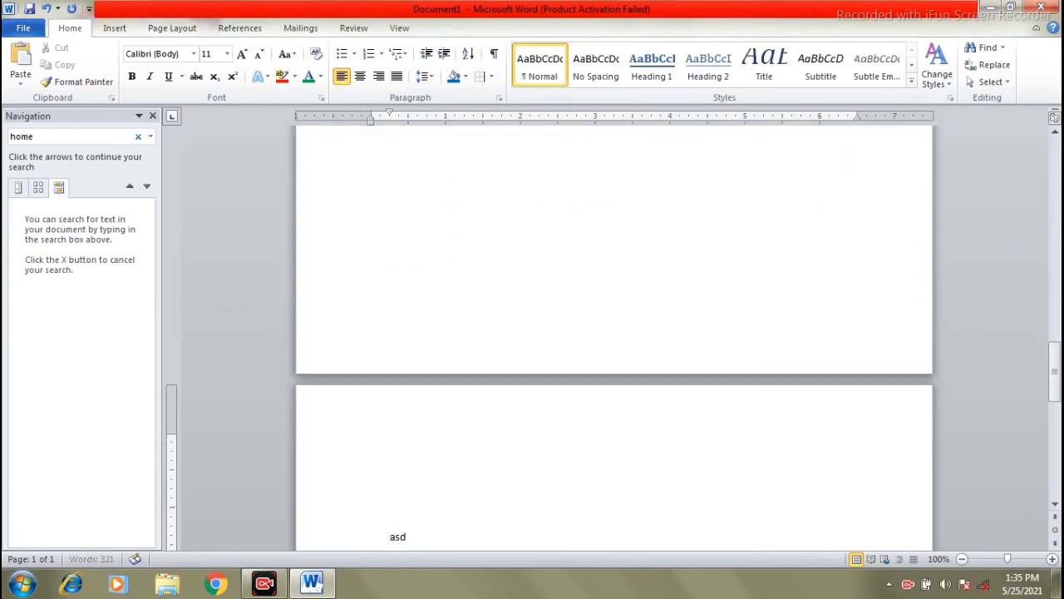
type("fdsf")
scroll(490, 503, "down", 6)
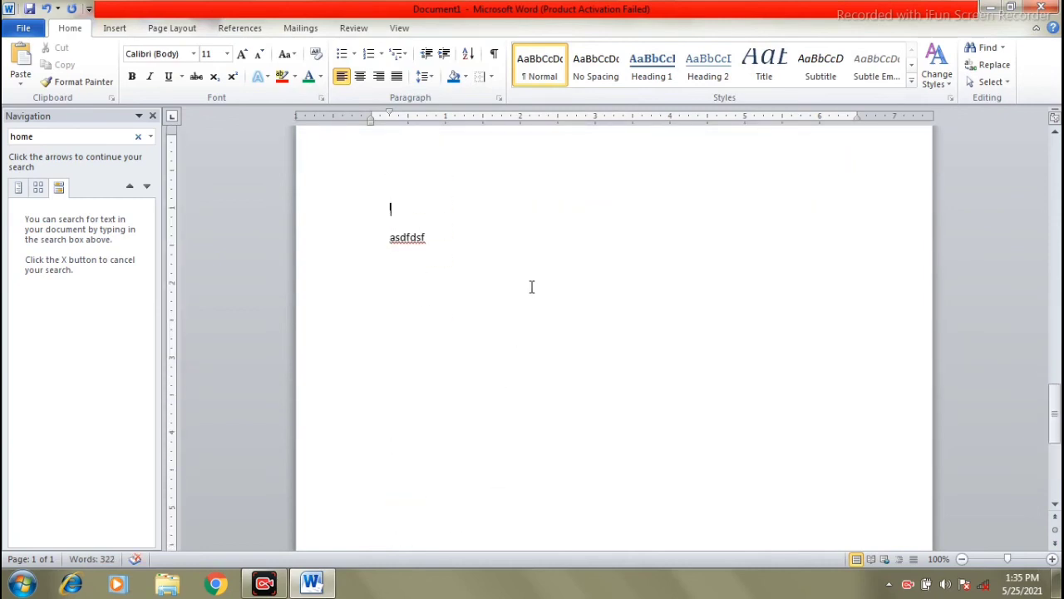
scroll(532, 332, "down", 10)
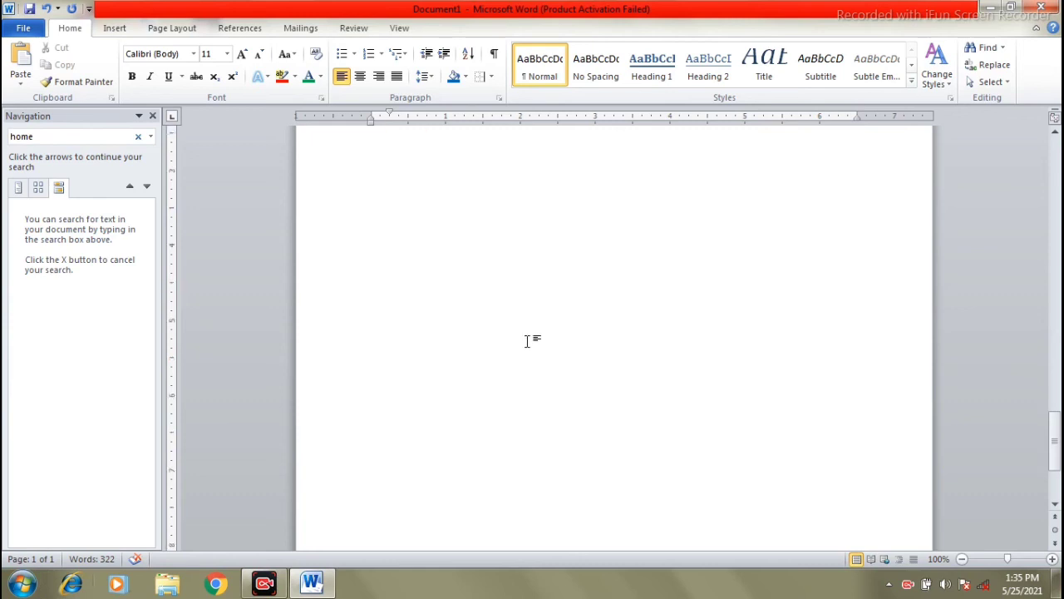
- Use Go To to jump from the third page back to page 1, then close the dialog
scroll(530, 306, "up", 8)
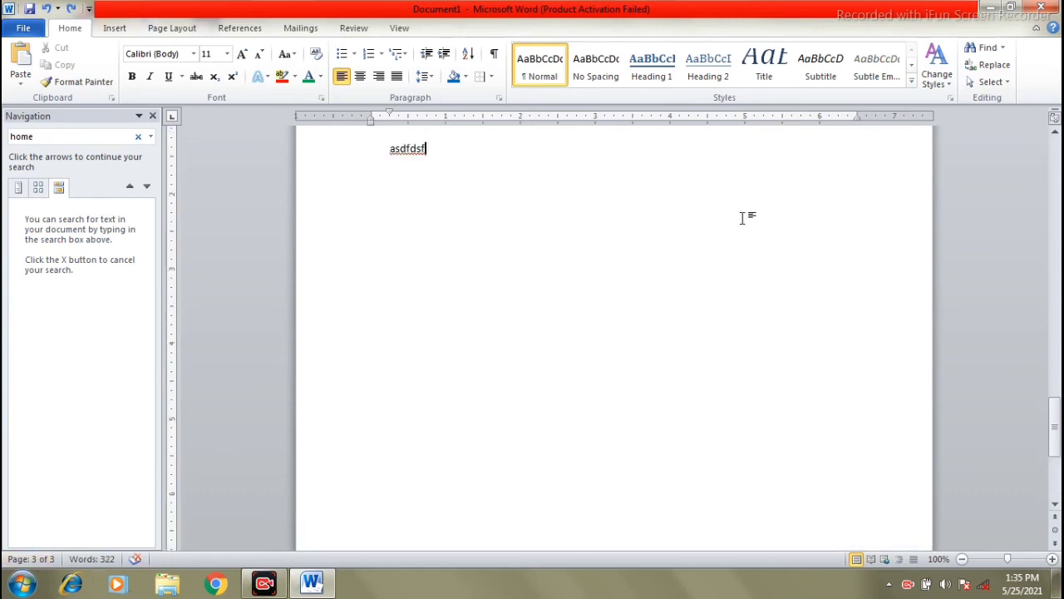
scroll(458, 260, "up", 1)
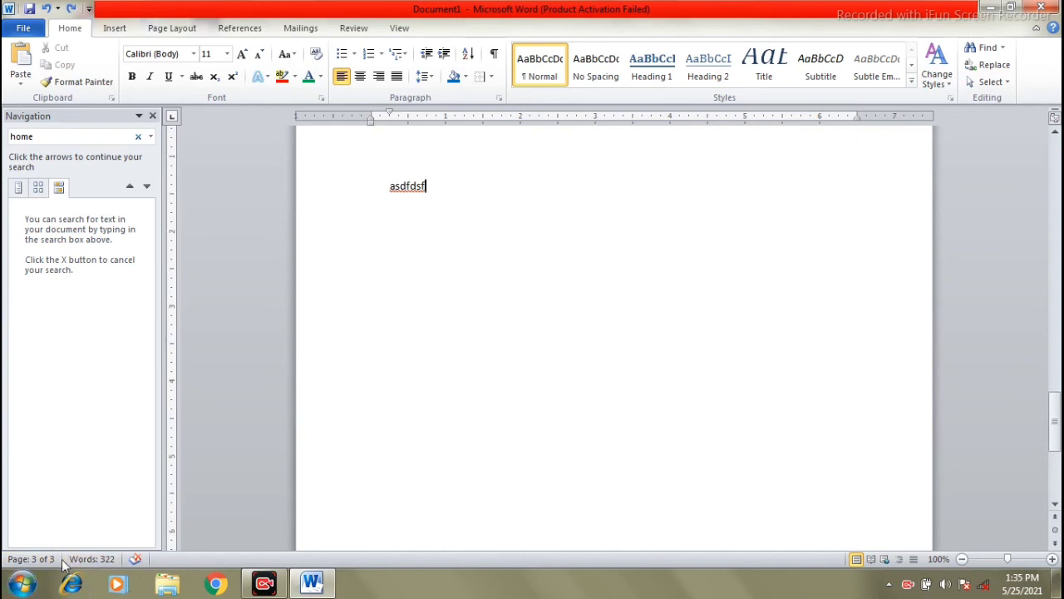
left_click(33, 559)
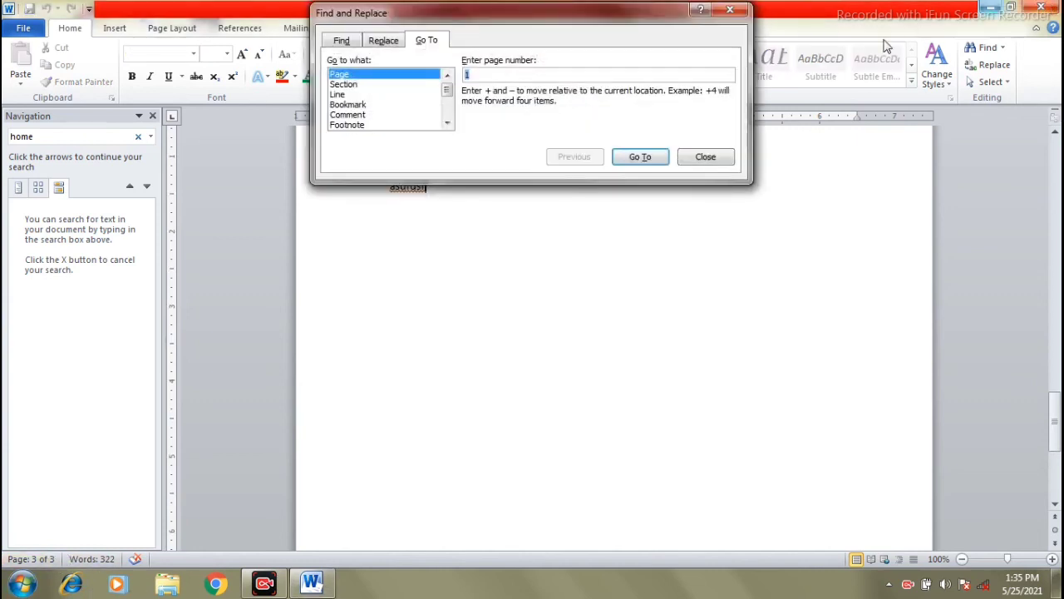
left_click(723, 11)
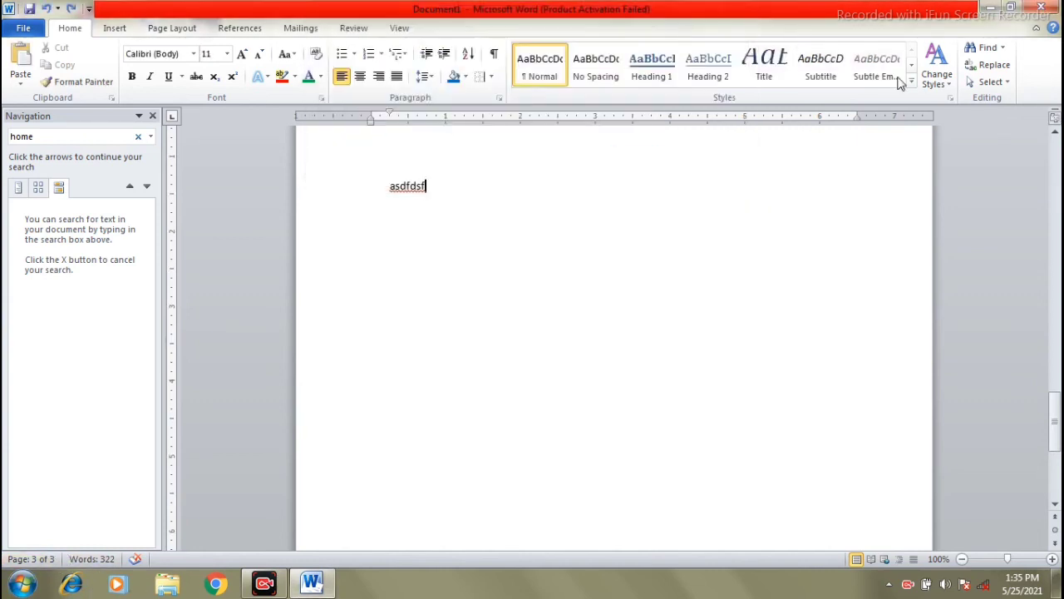
left_click(1004, 54)
left_click(1001, 106)
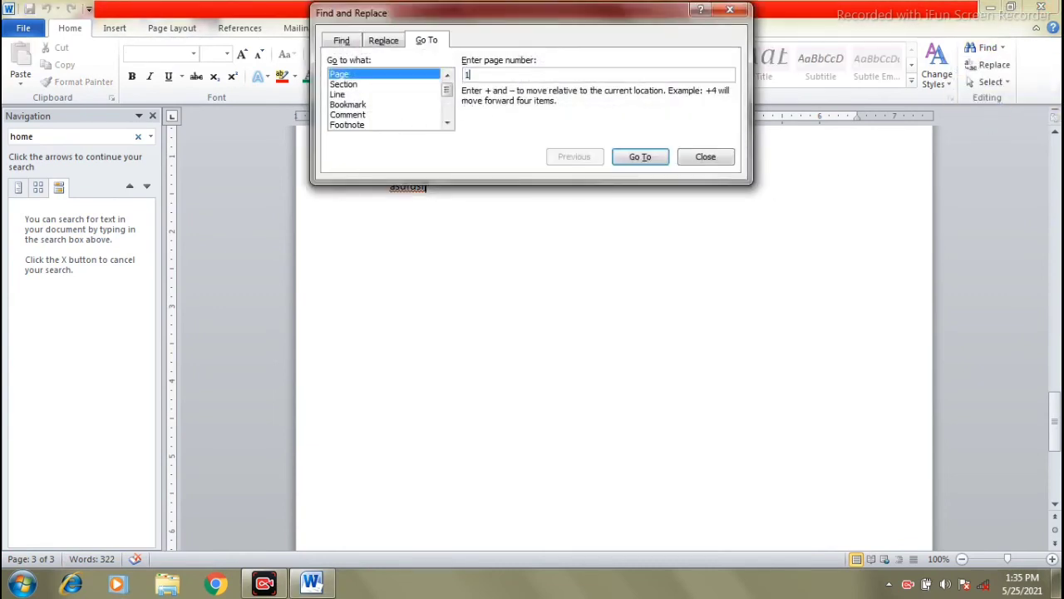
type("1")
left_click(640, 156)
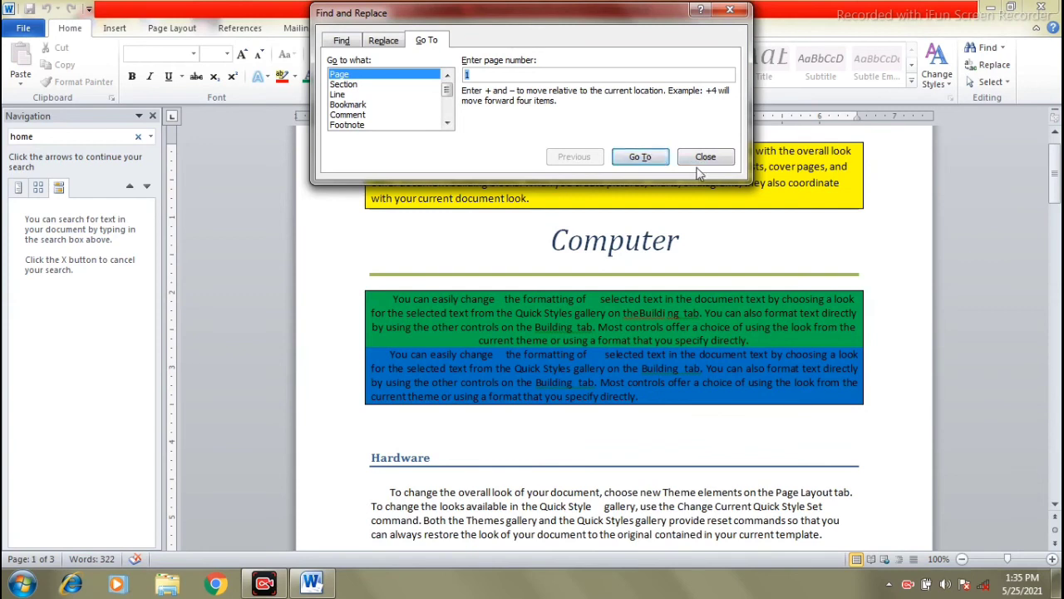
left_click(703, 158)
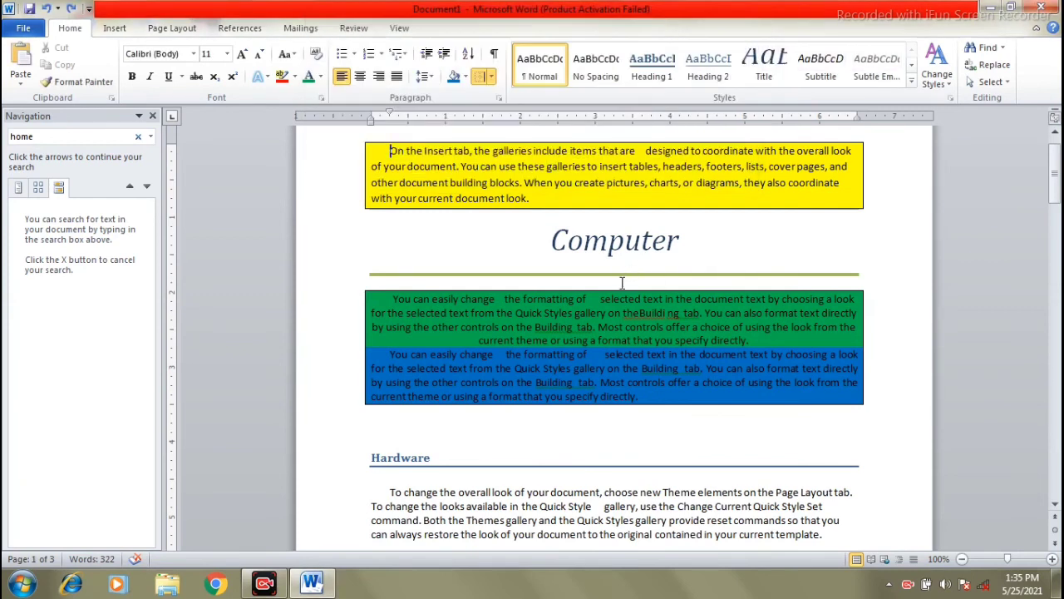
- Look through the Go To target types such as Section and Page, then view the Replace settings, leaving both unused
left_click(1002, 47)
left_click(981, 100)
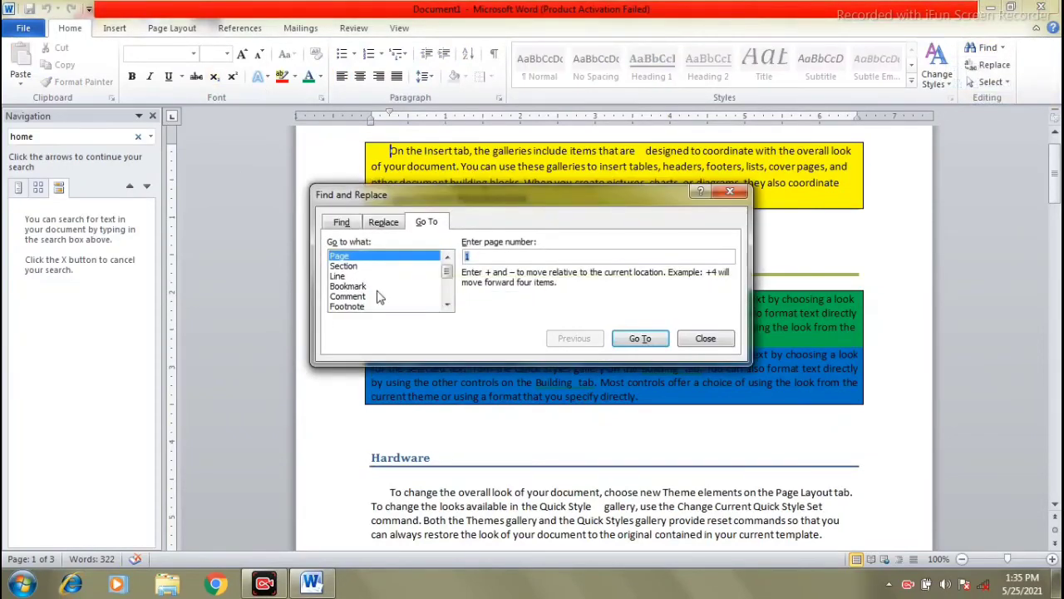
left_click(379, 266)
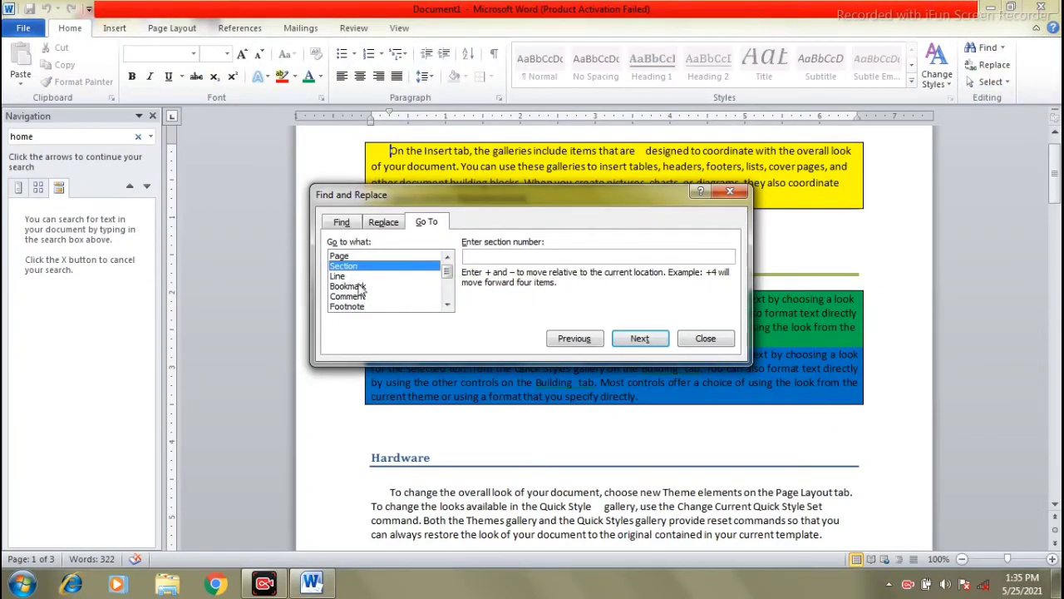
left_click(446, 287)
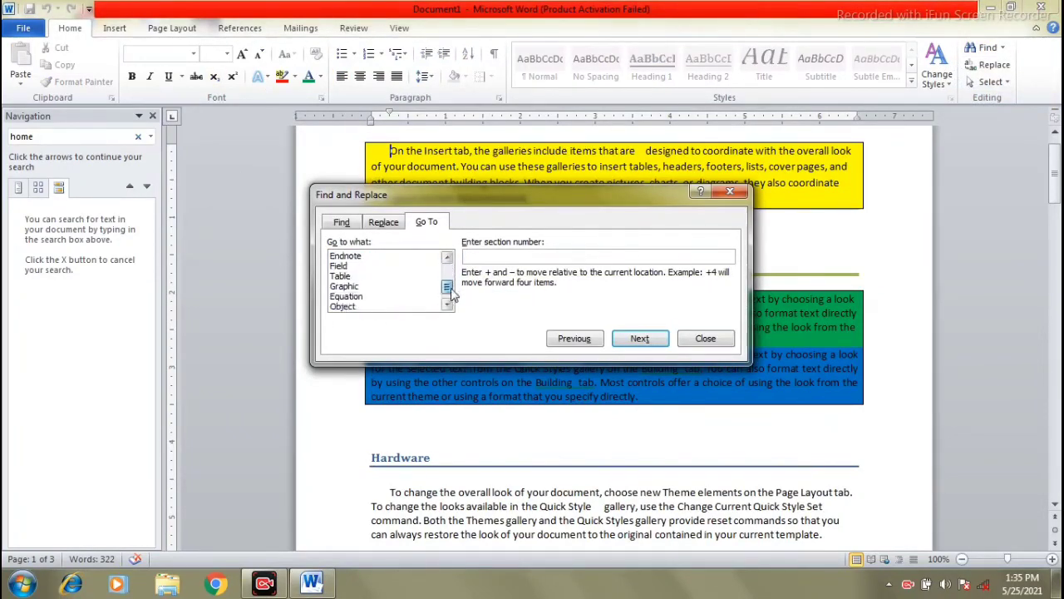
left_click(446, 272)
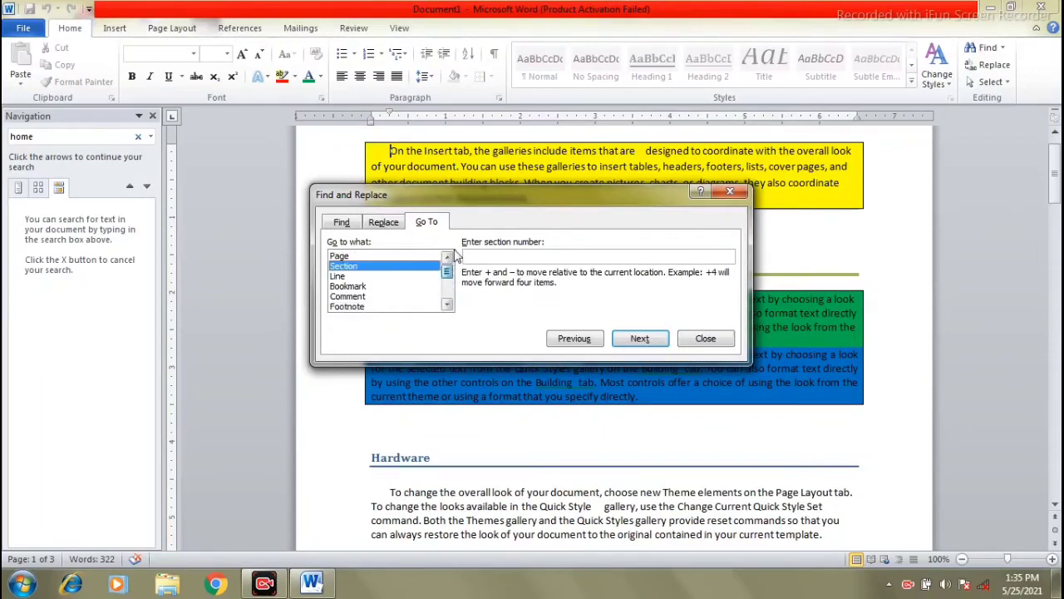
left_click(346, 256)
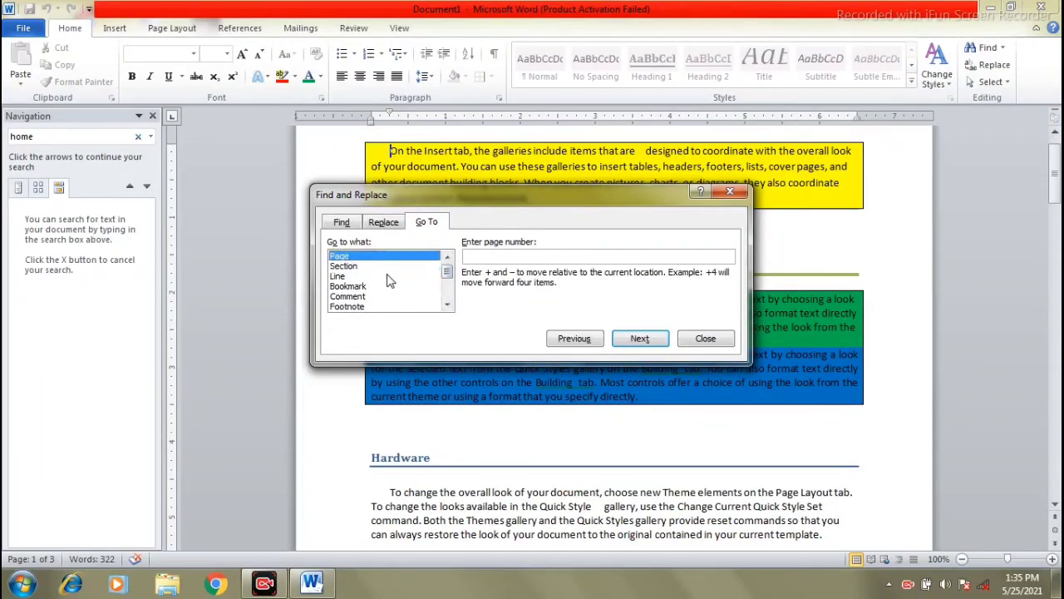
left_click(357, 267)
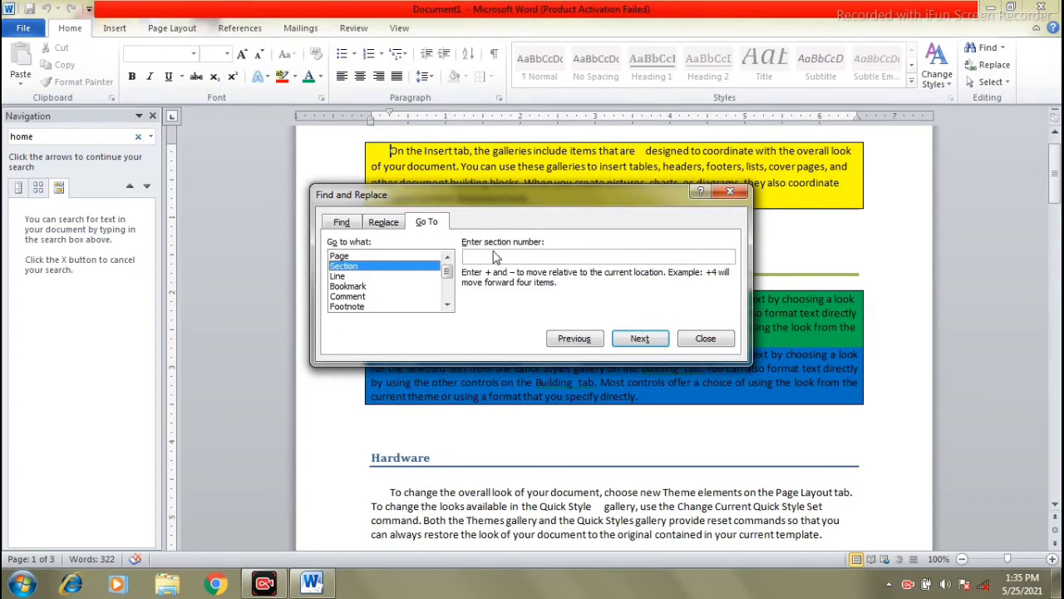
left_click(729, 192)
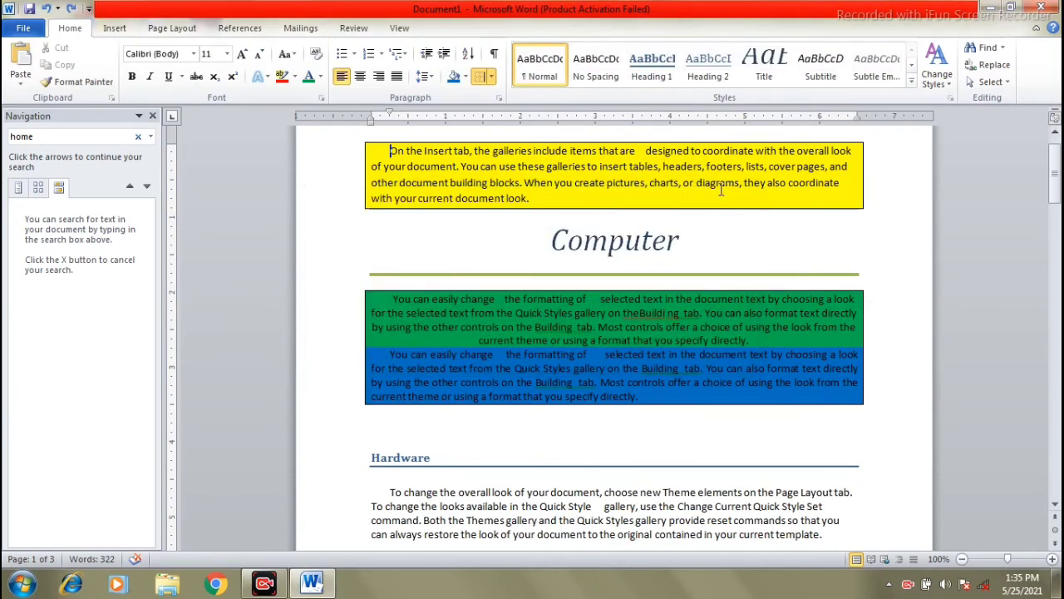
left_click(998, 66)
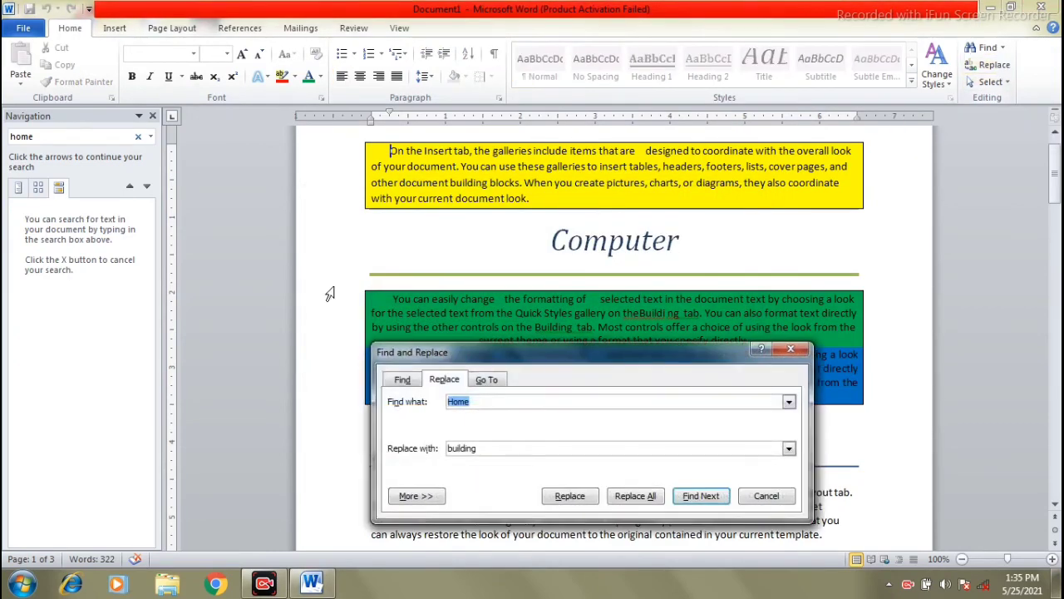
left_click(790, 349)
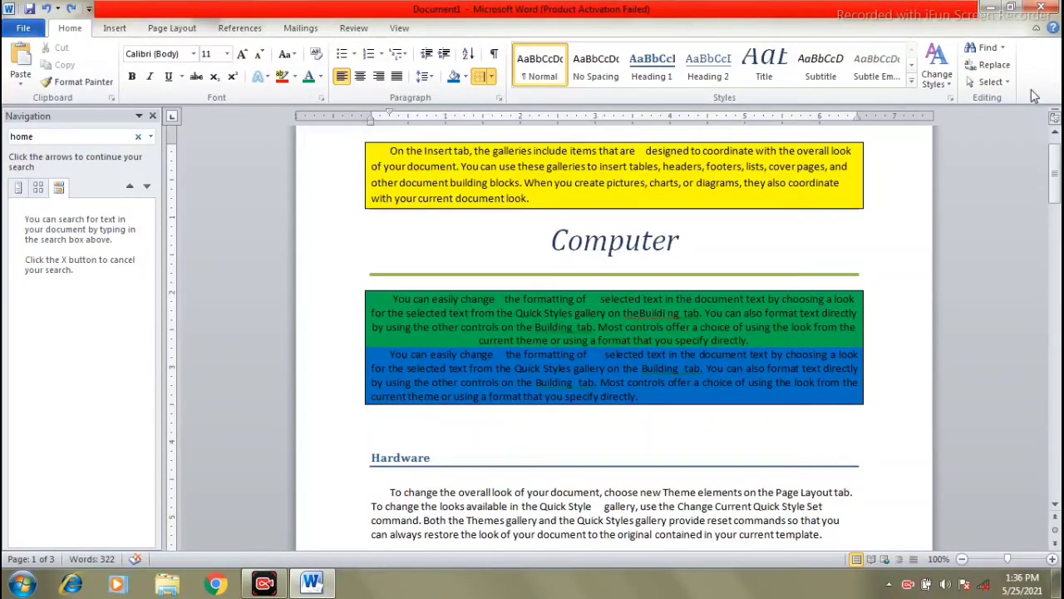
- Select all of the document's content, then clear the selection
left_click(989, 82)
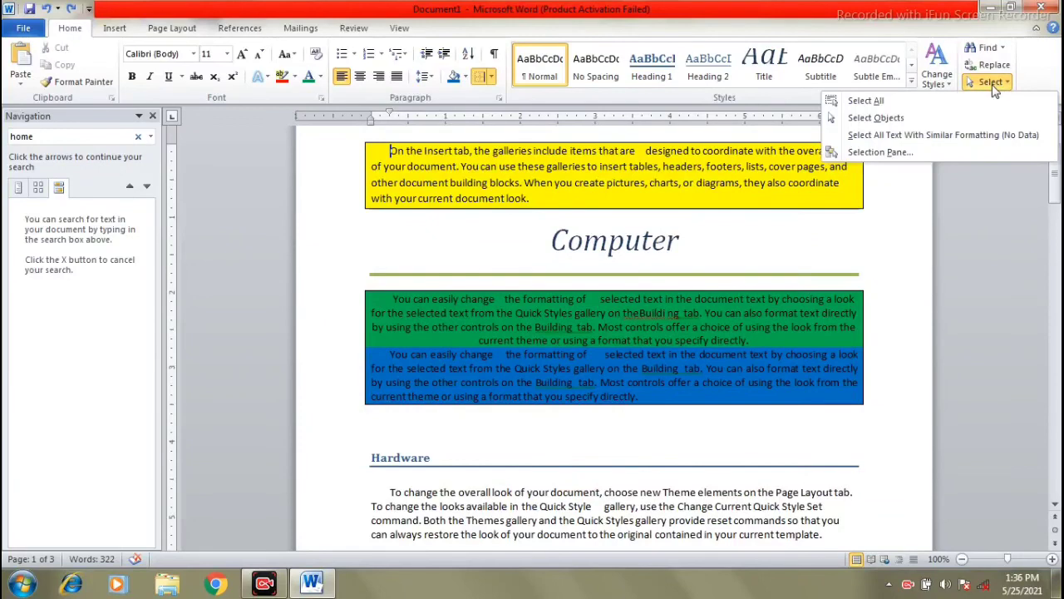
left_click(878, 99)
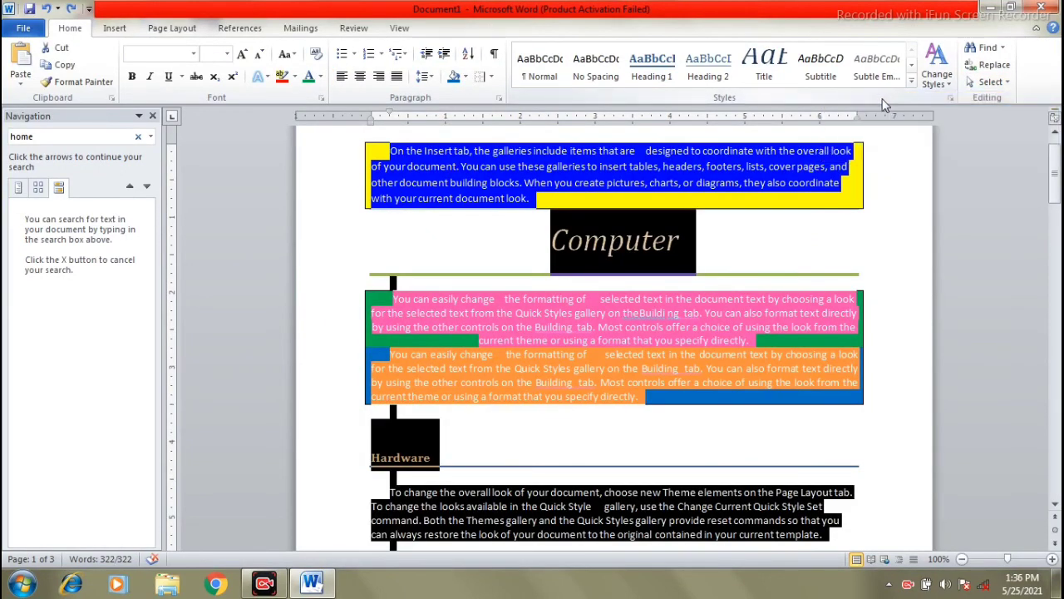
scroll(883, 101, "down", 6)
left_click(857, 246)
scroll(680, 266, "down", 6)
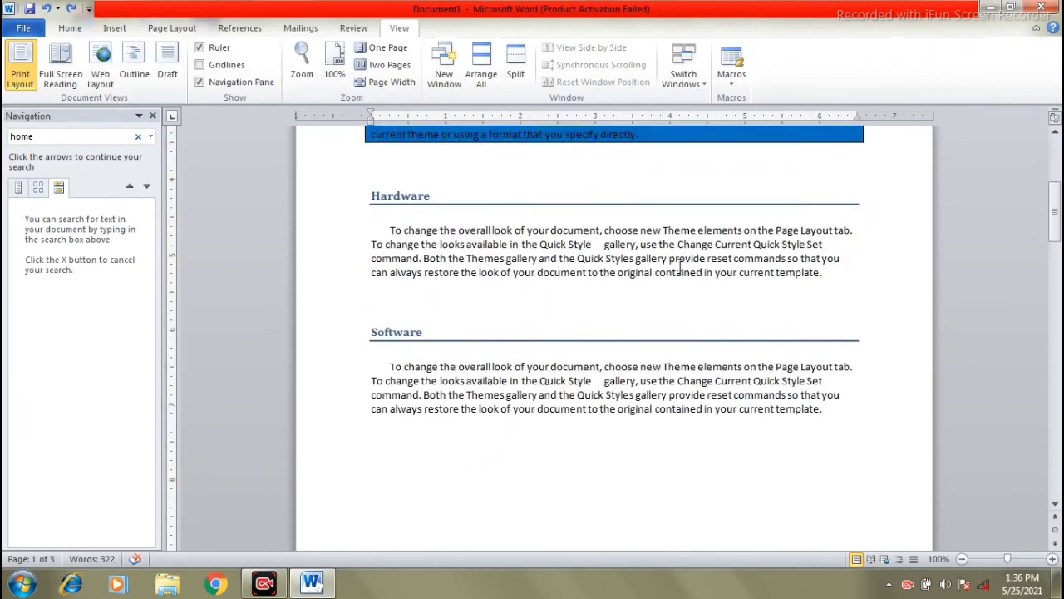
- Return to the Home tools and look at the available selection options, leaving them unused
scroll(680, 266, "down", 3)
scroll(672, 245, "up", 11)
scroll(952, 91, "up", 6)
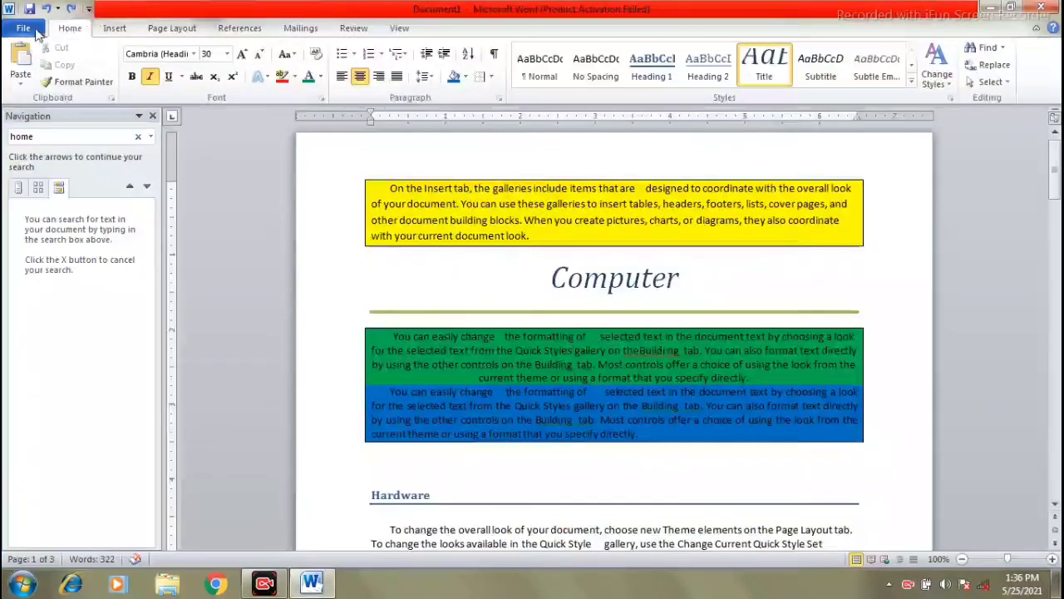
left_click(109, 28)
left_click(73, 29)
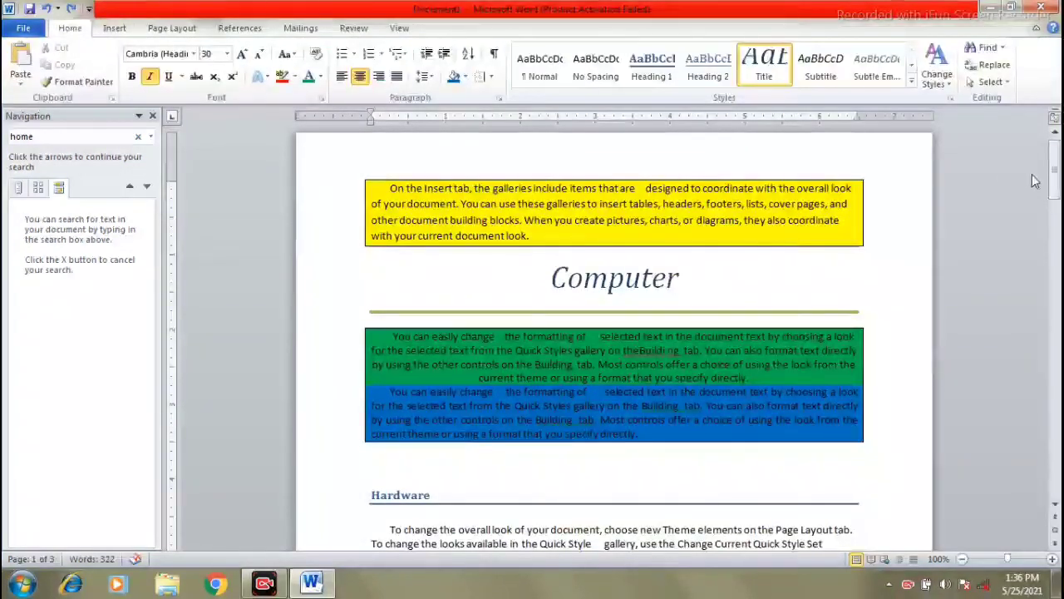
left_click(989, 81)
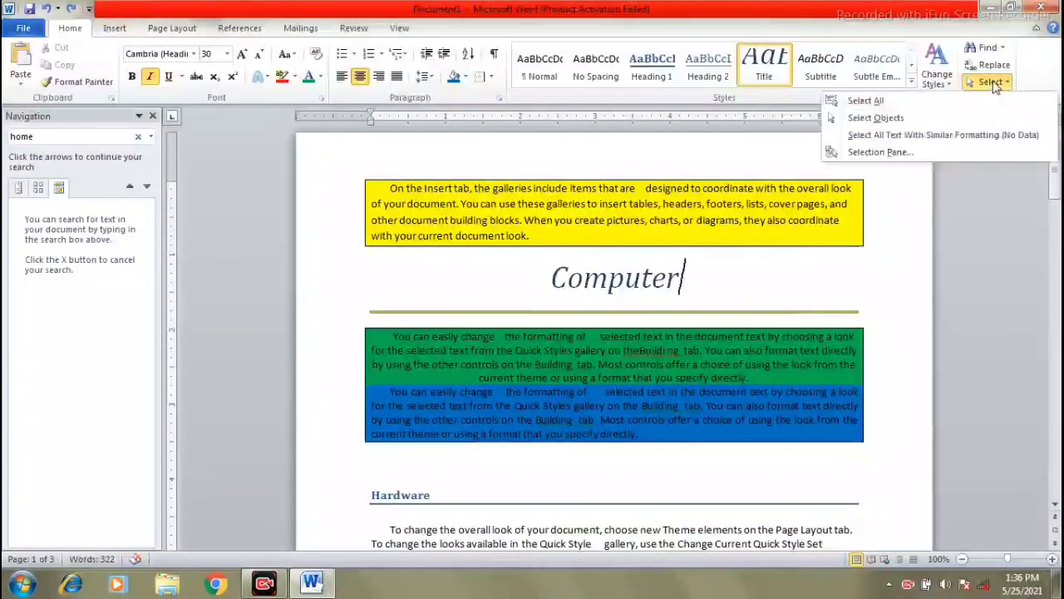
left_click(855, 249)
scroll(495, 320, "up", 1)
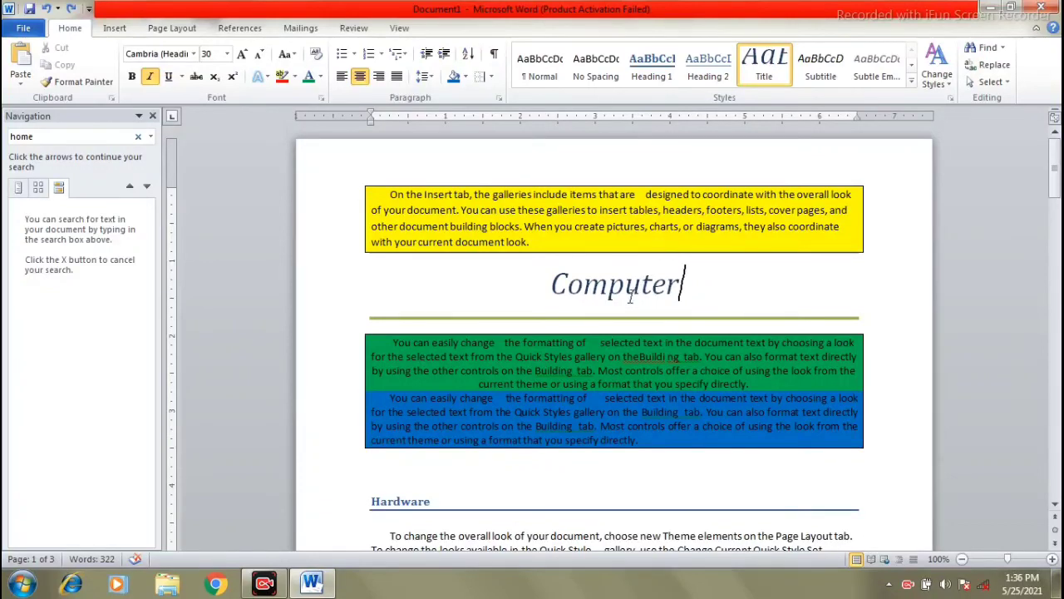
scroll(632, 293, "down", 5)
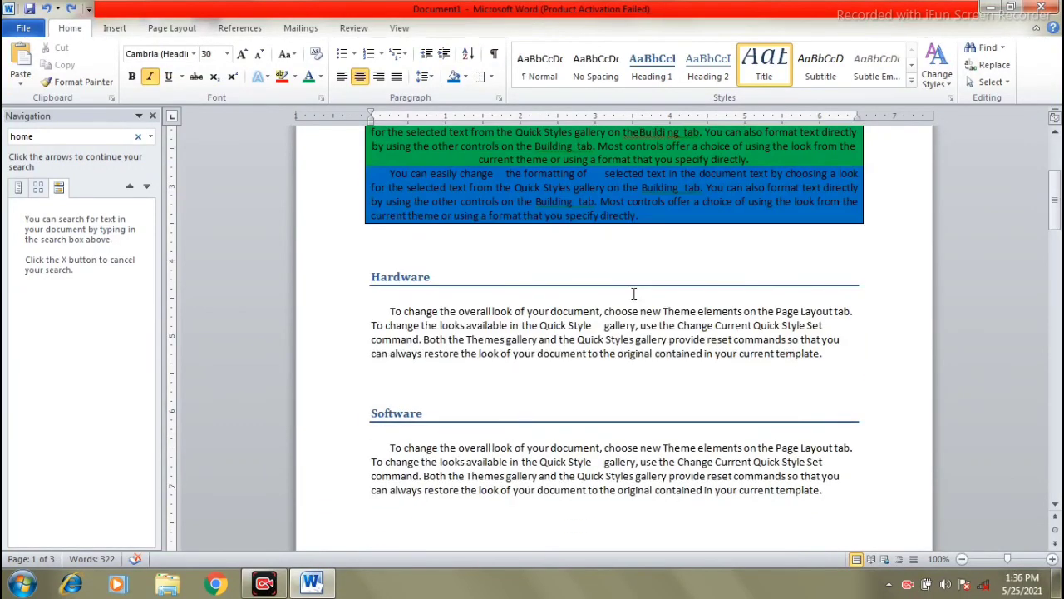
scroll(632, 291, "down", 3)
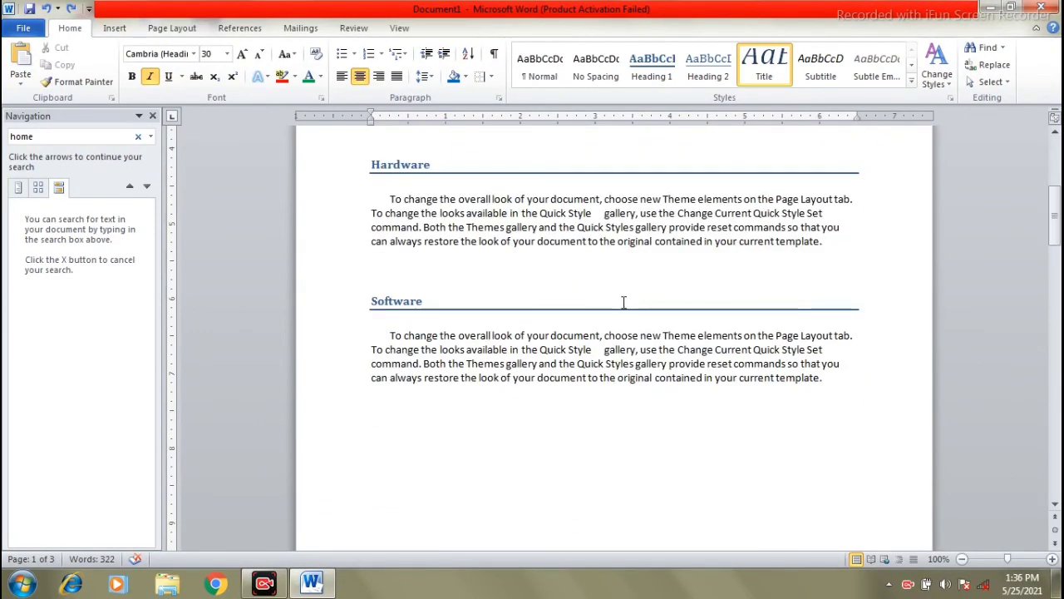
scroll(624, 302, "up", 8)
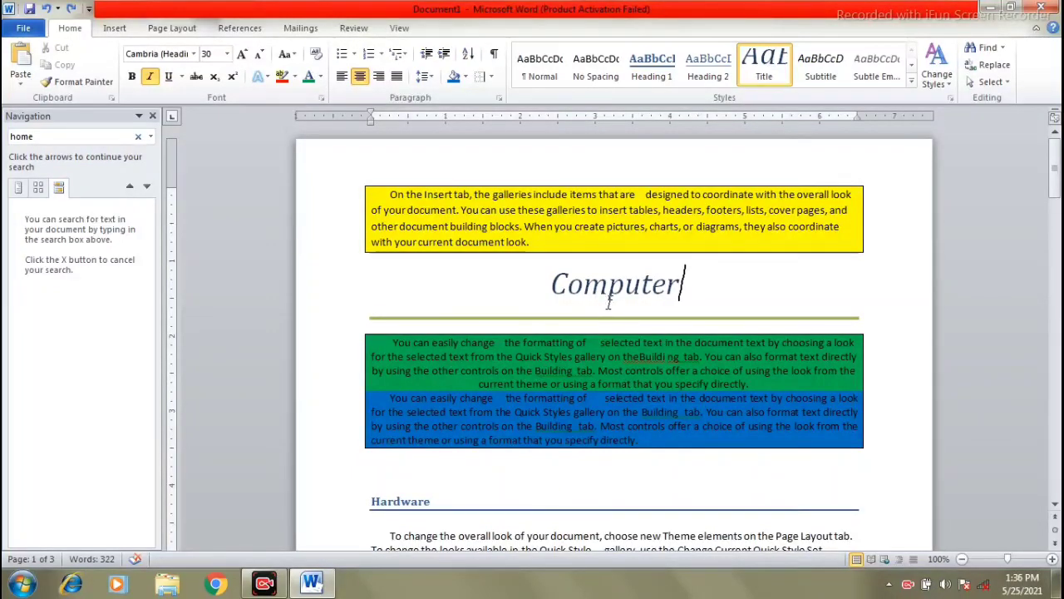
scroll(609, 303, "down", 3)
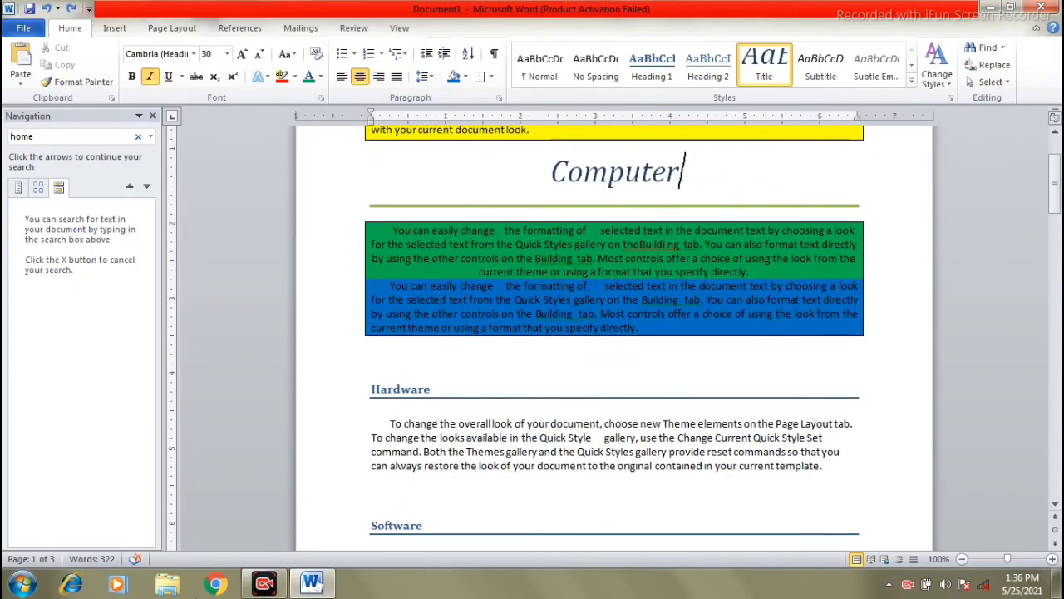